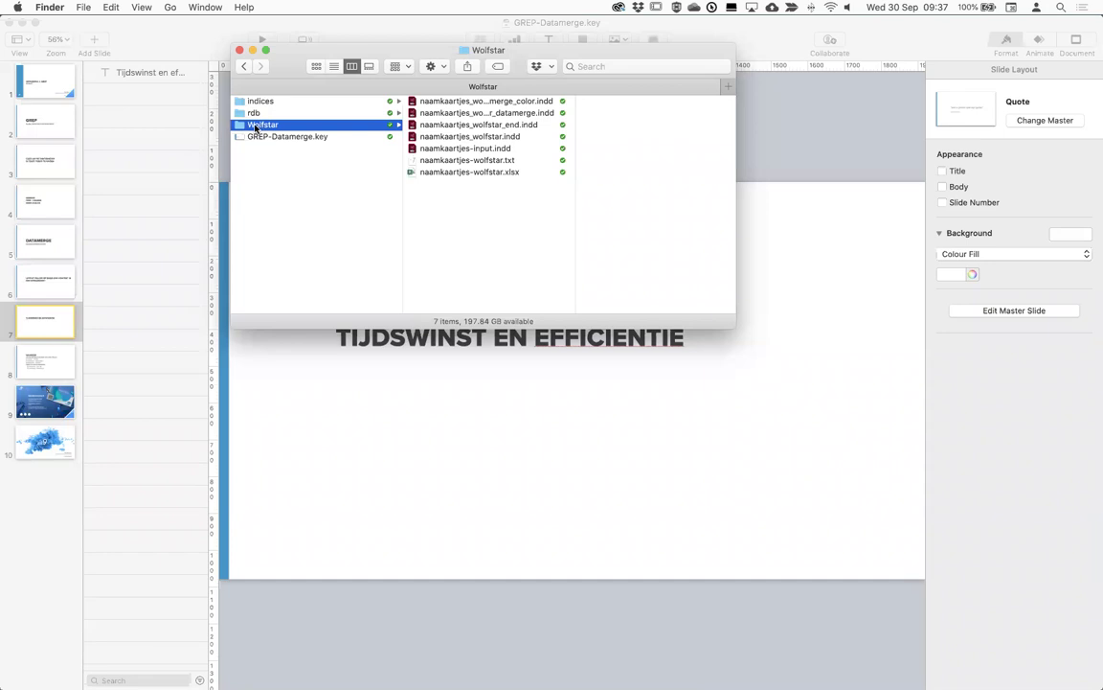
Look through the rdb and indices folders, widen the Wolfstar file column and open naamkaartjes_wolfstar.indd from it in InDesign
key(Up)
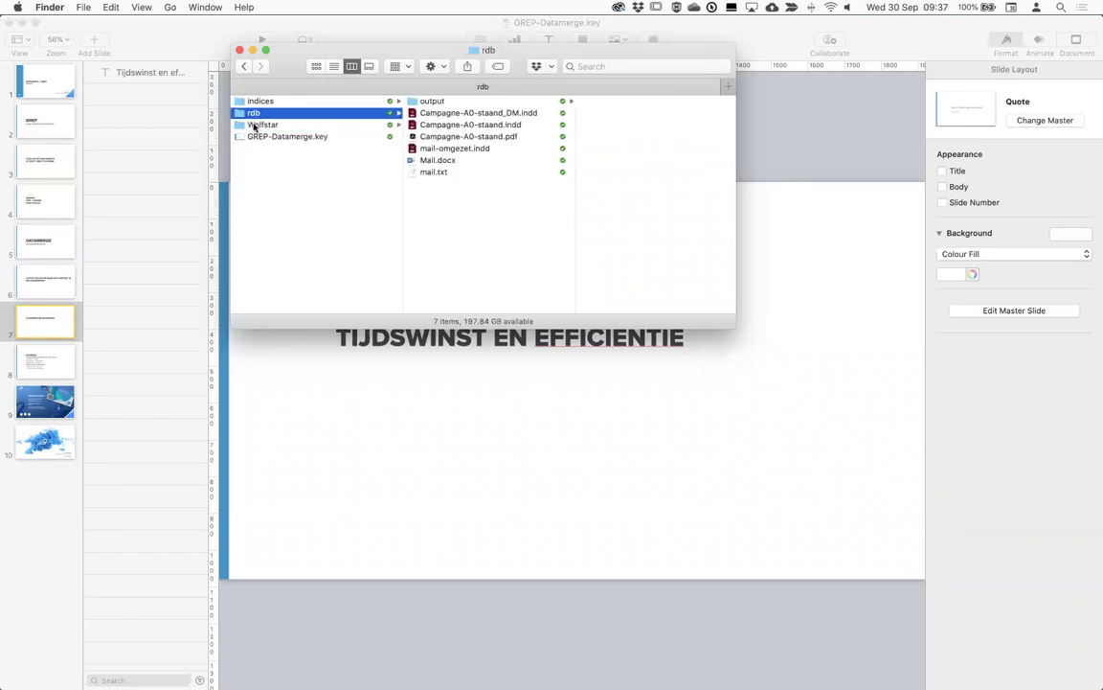
key(Up)
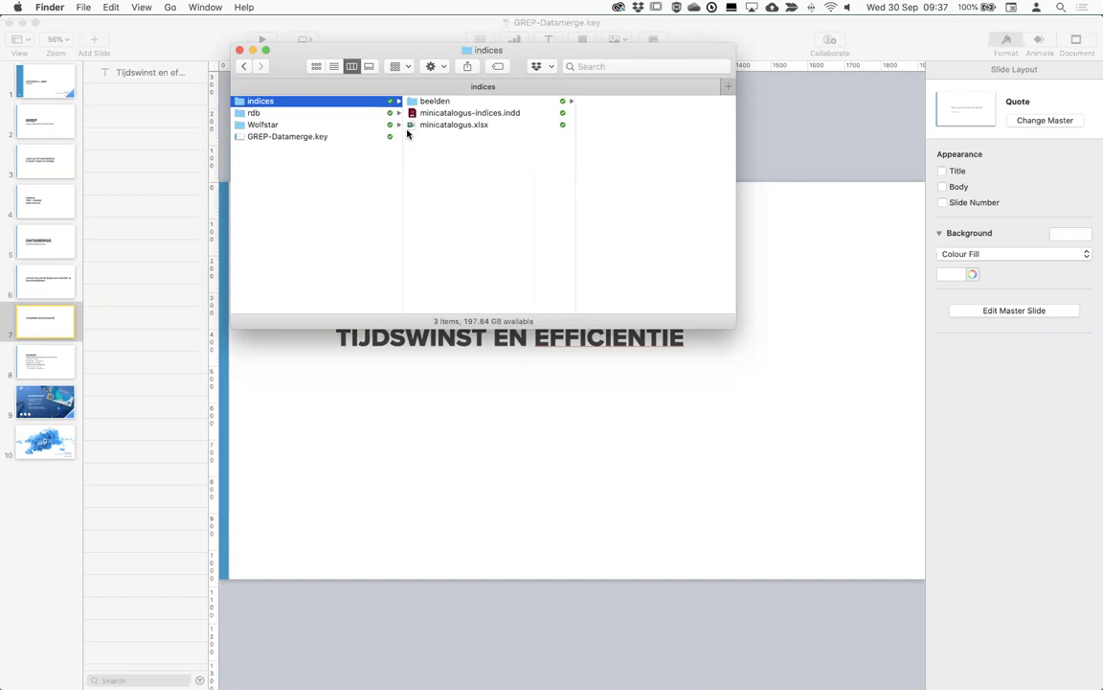
key(Down)
key(Down)
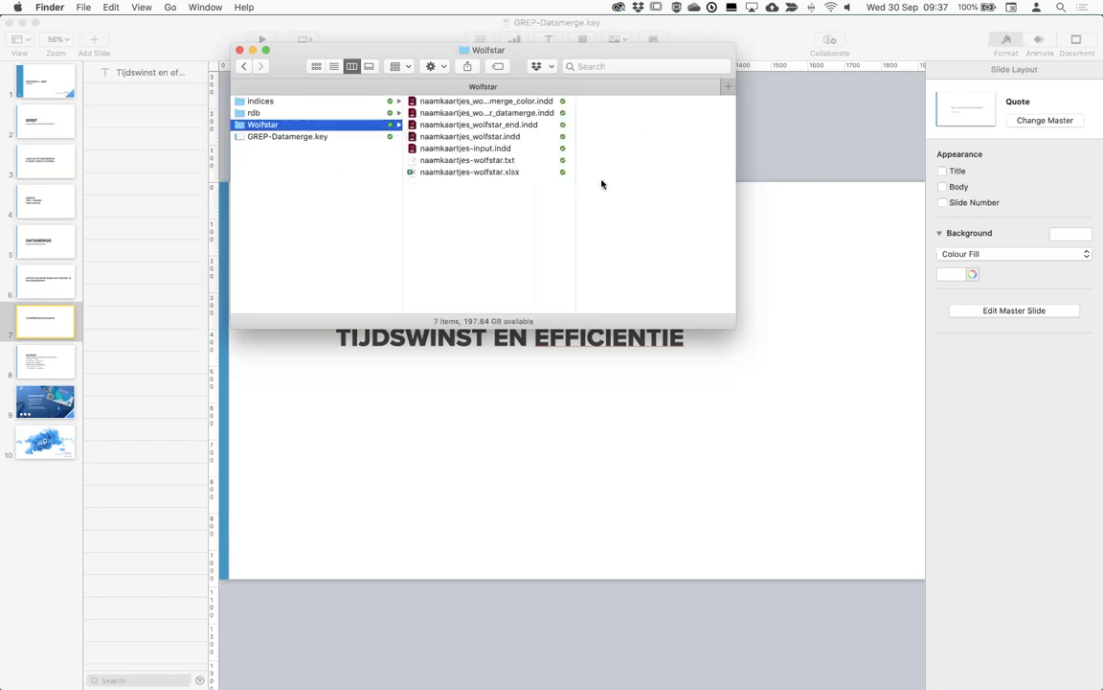
drag(574, 232, 672, 227)
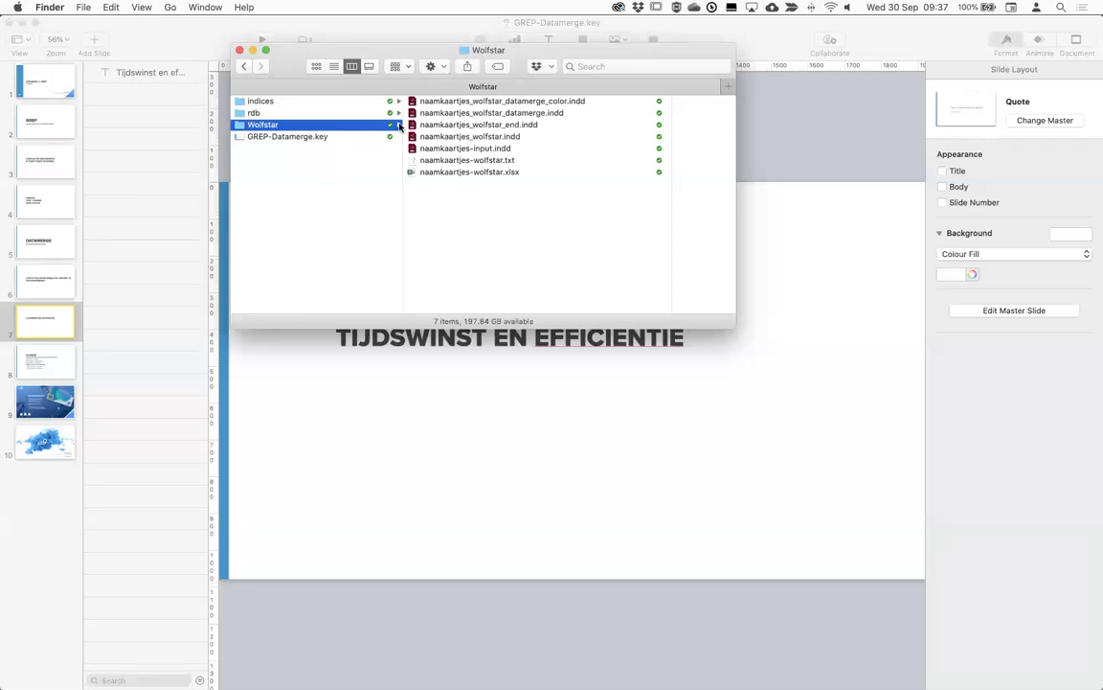
click(469, 136)
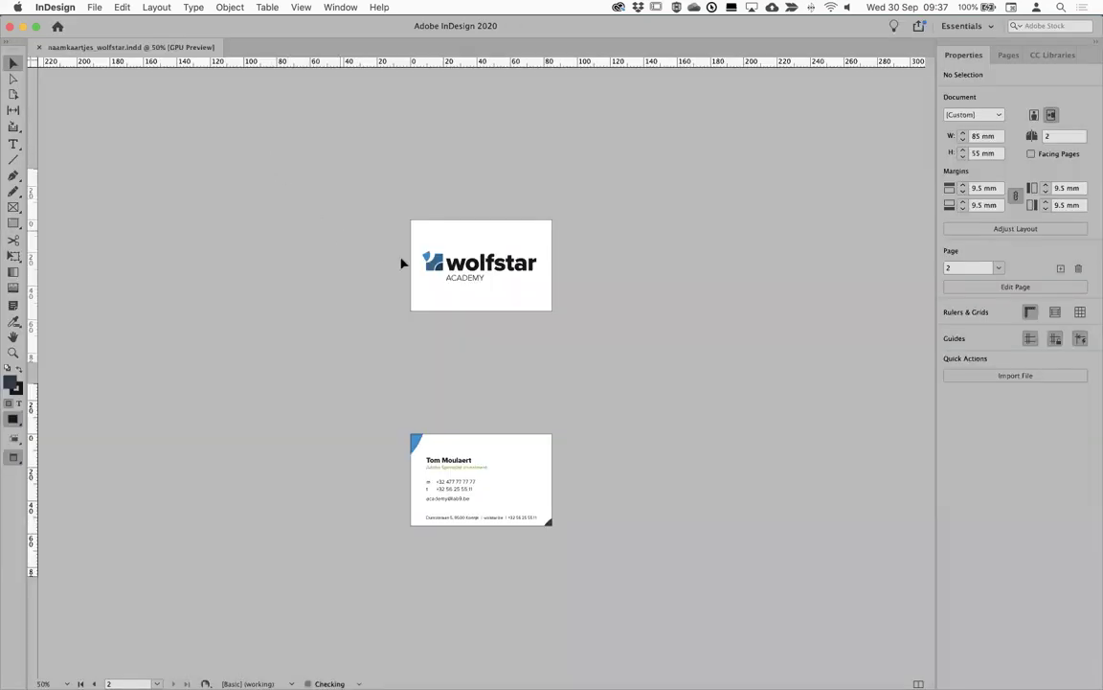
Remove the word "investment" from the job title line on page 2 of the business card
key(z)
drag(397, 208, 567, 308)
scroll(801, 443, right, 10)
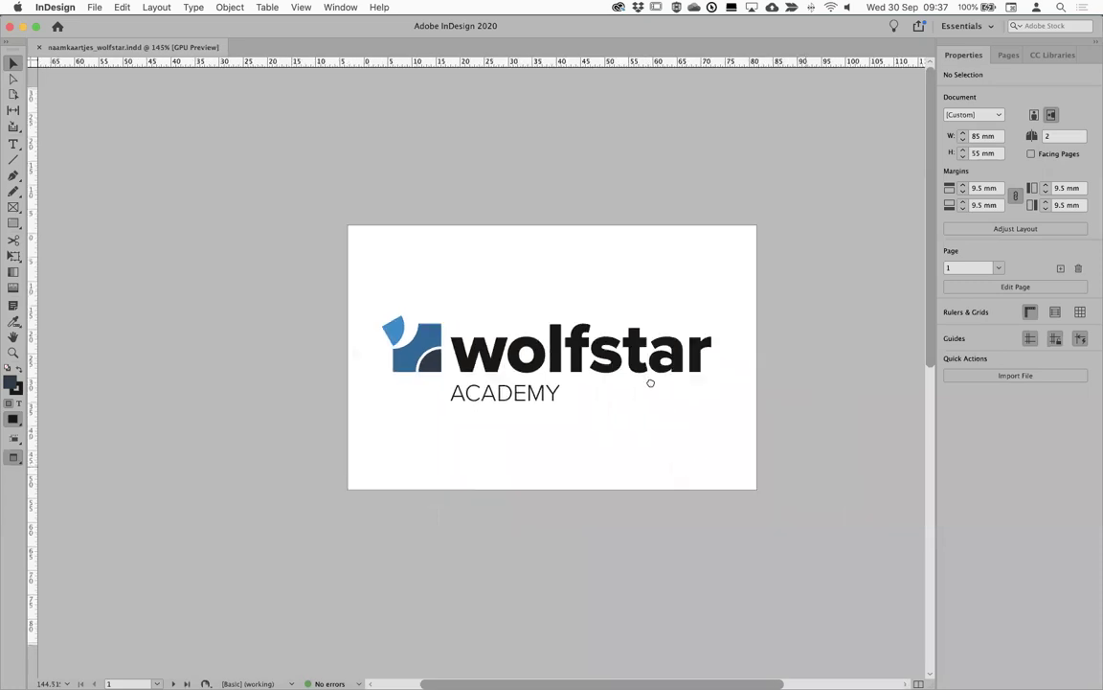
scroll(647, 381, down, 4)
key(space)
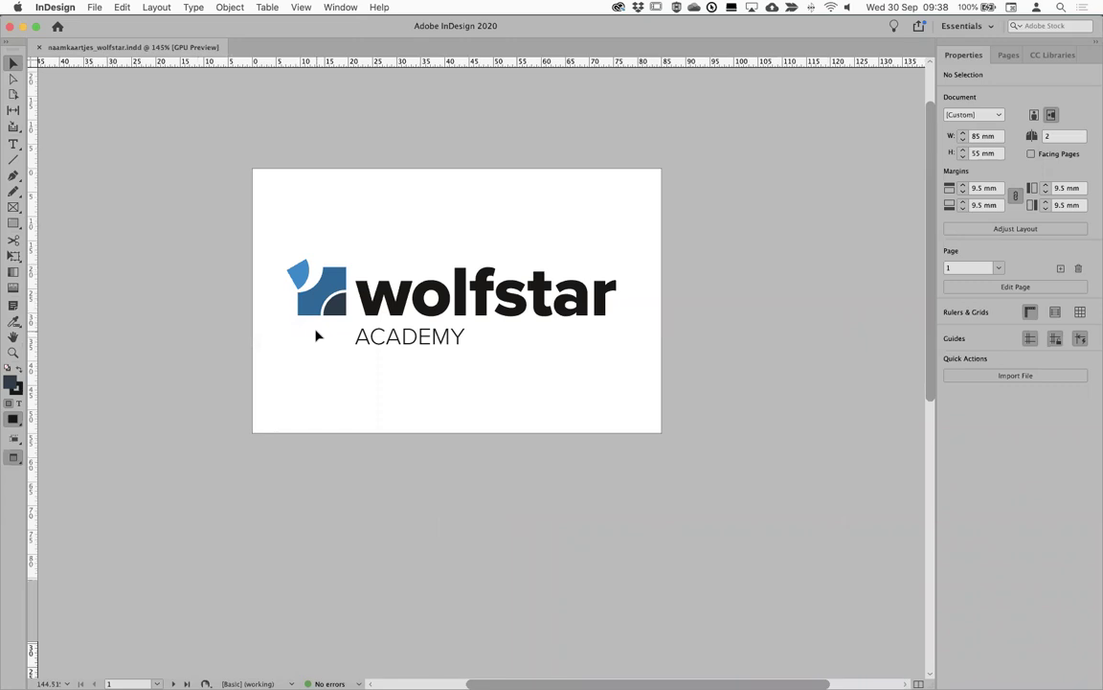
scroll(391, 513, down, 5)
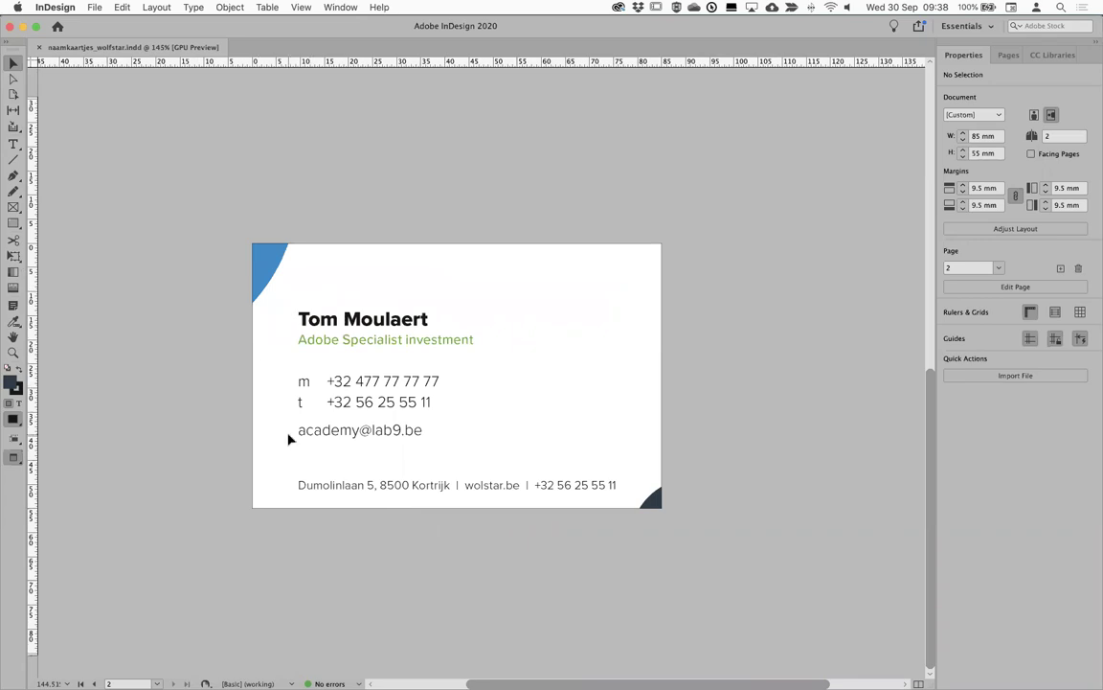
double_click(436, 339)
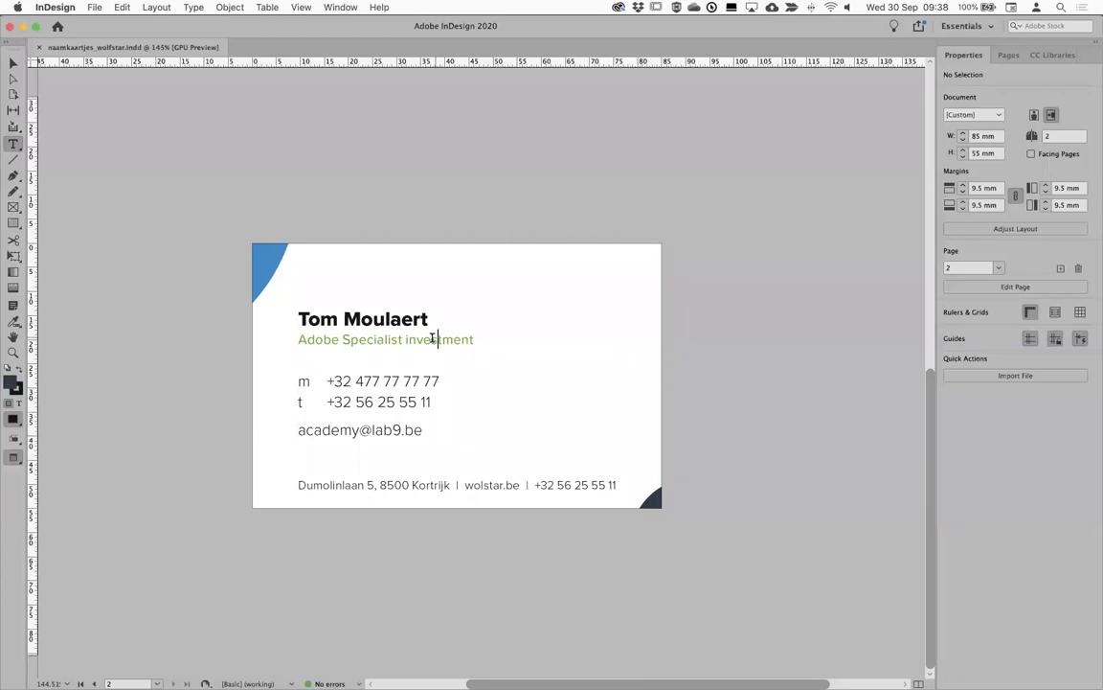
double_click(436, 339)
key(BackSpace)
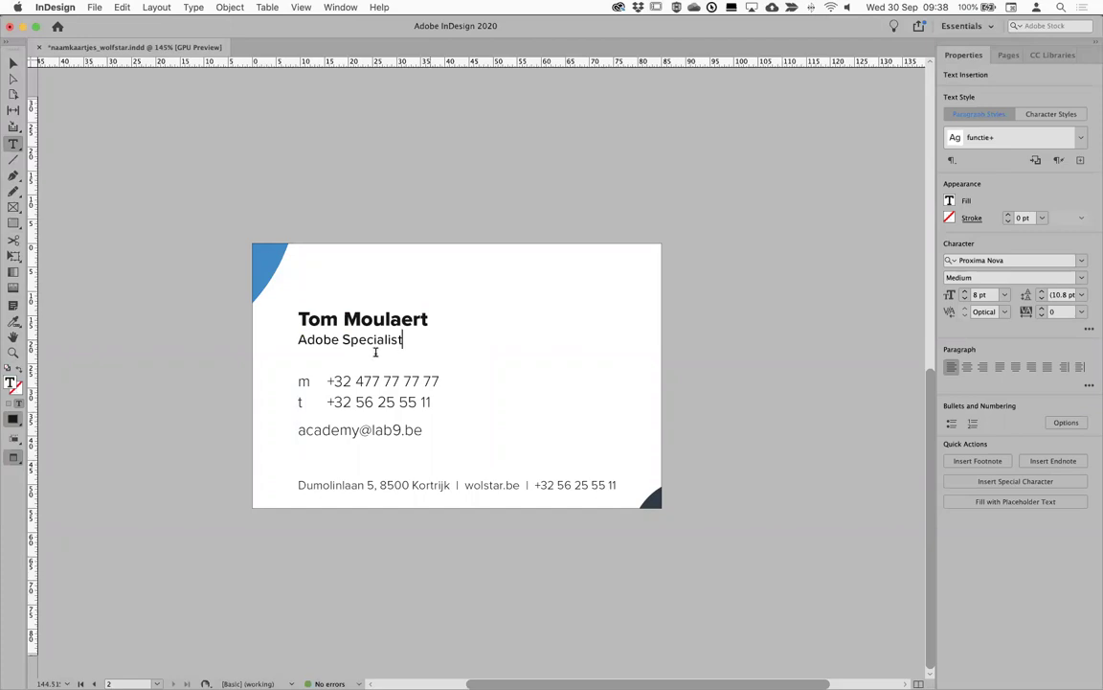
Open the Data Merge panel and place it on the empty pasteboard beside the business card
double_click(300, 339)
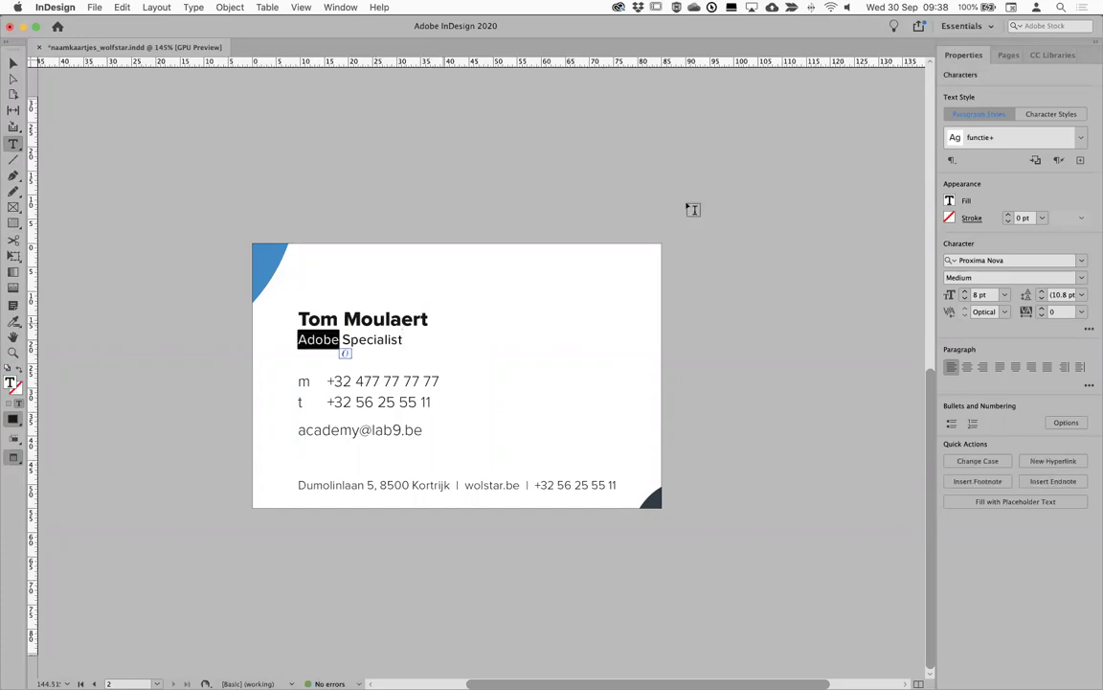
click(338, 8)
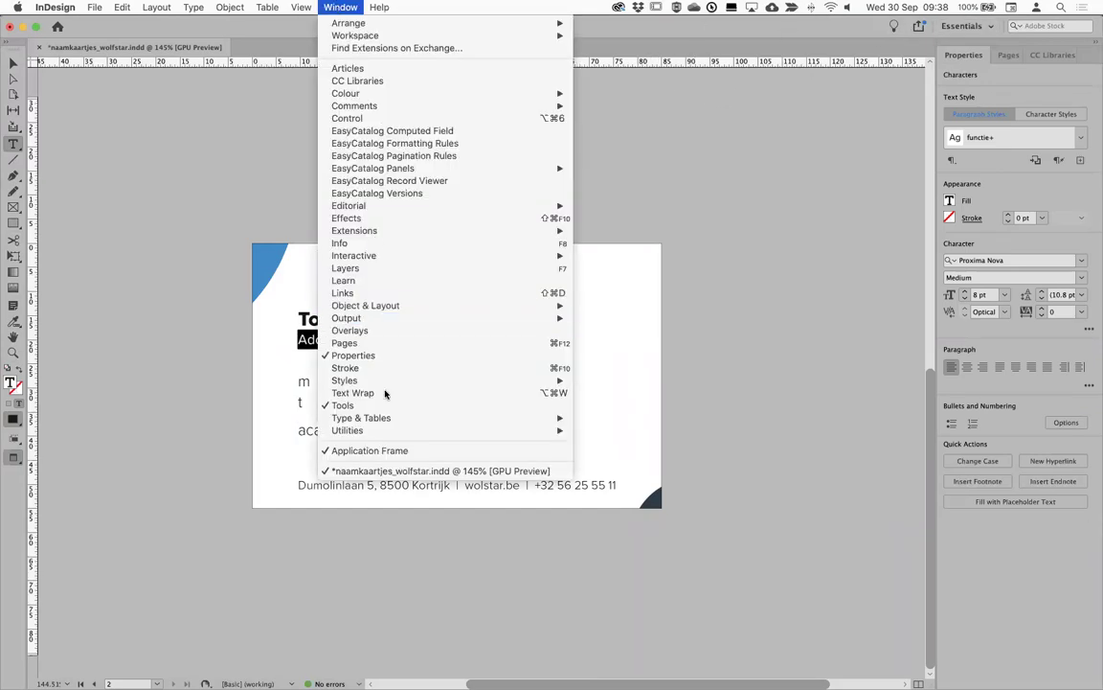
mouse_move(383, 430)
click(595, 447)
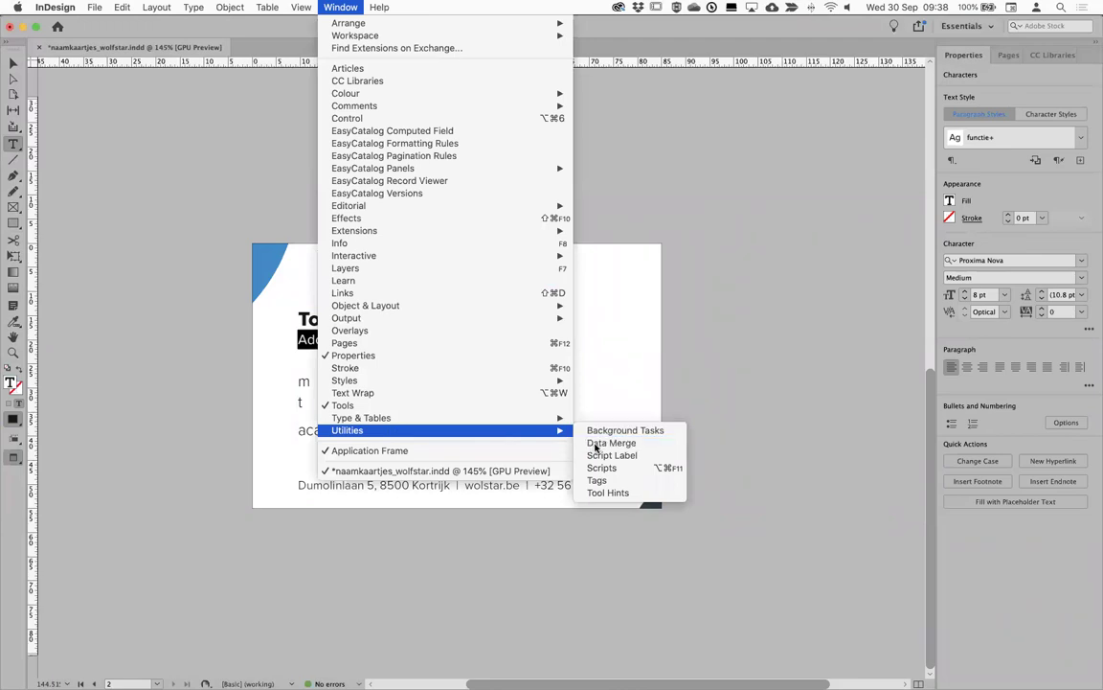
drag(445, 262, 738, 138)
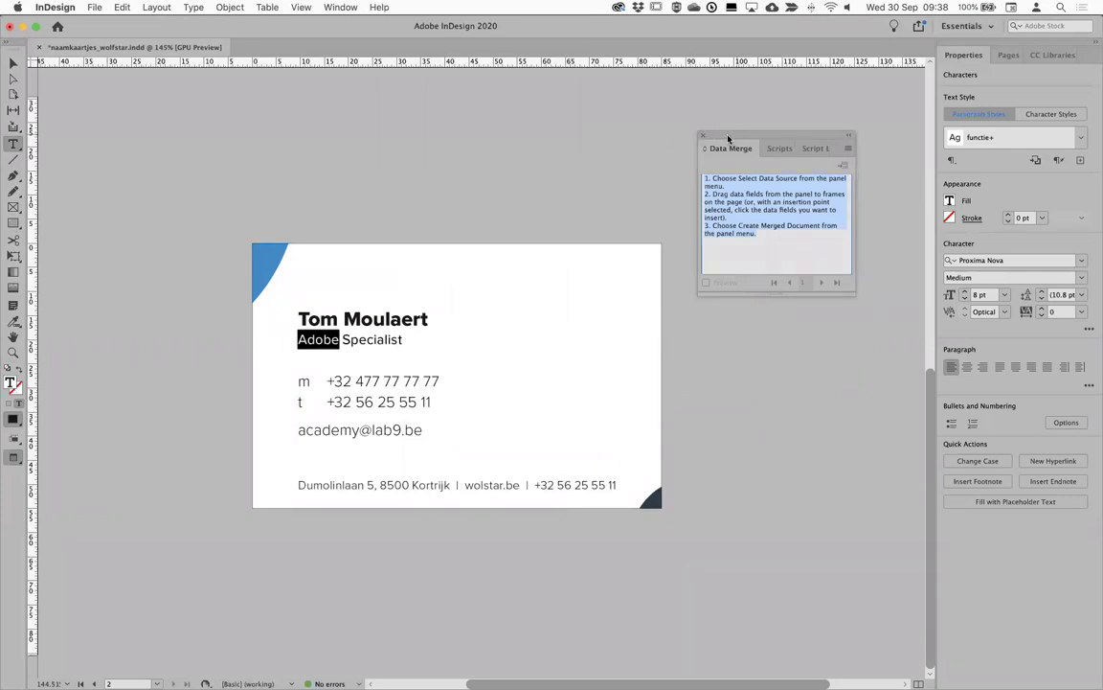
scroll(613, 182, right, 1)
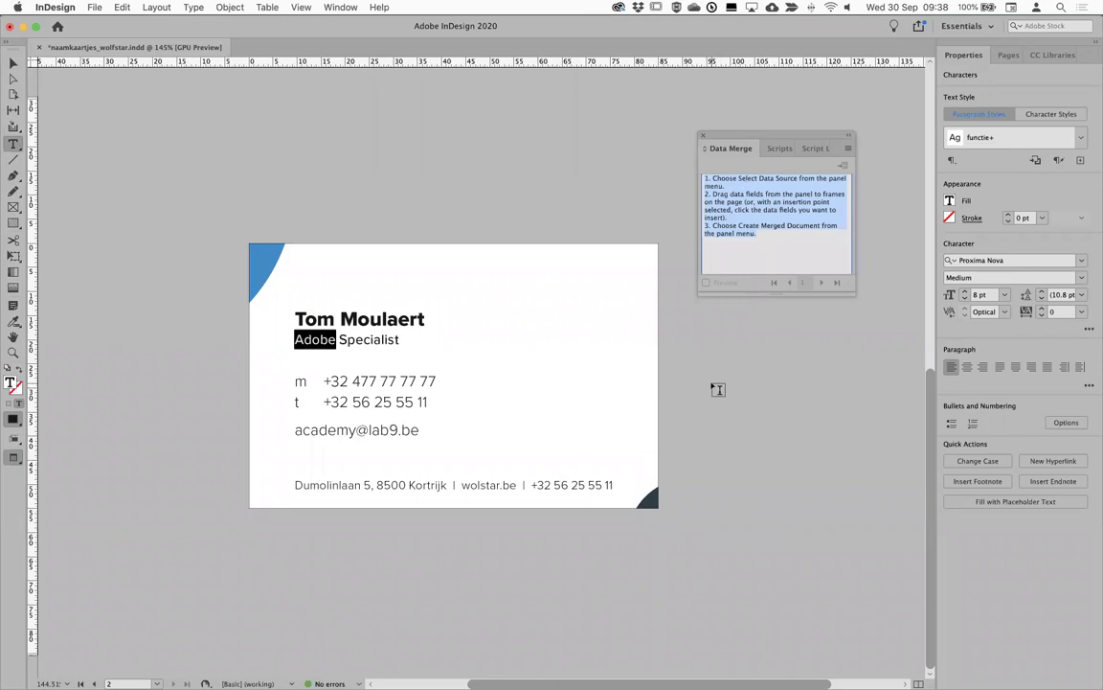
Switch to Excel and examine the naamkaartjes-wolfstar employee list, with its department, name, title, phone and email columns
key(super+Tab)
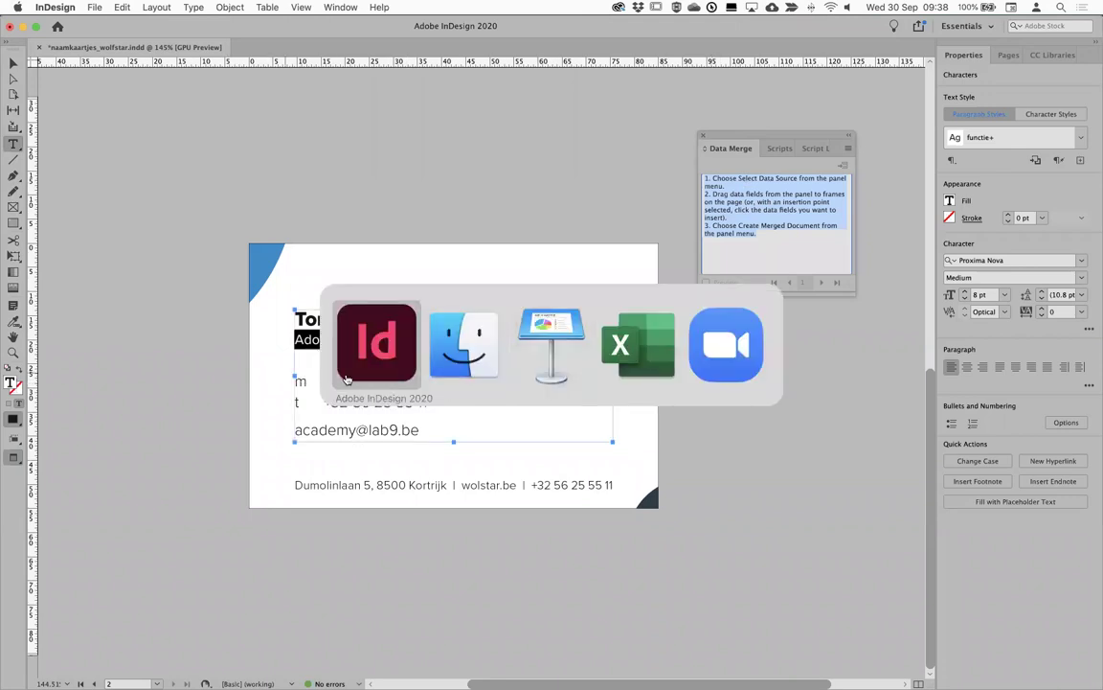
click(620, 367)
scroll(255, 275, down, 5)
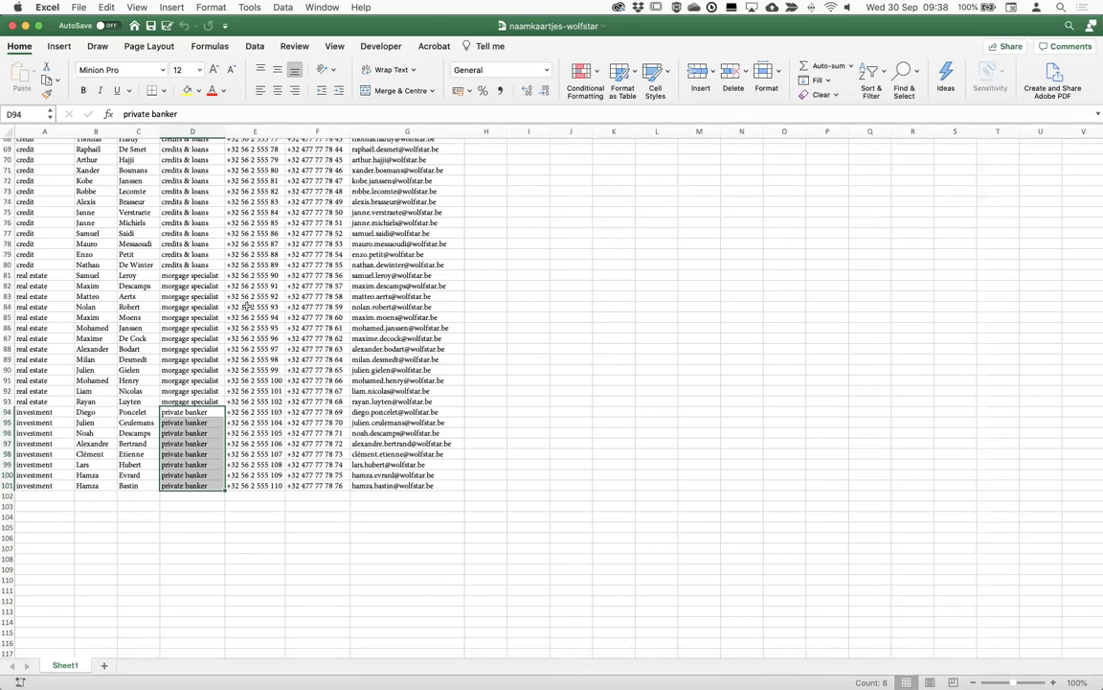
scroll(247, 307, up, 10)
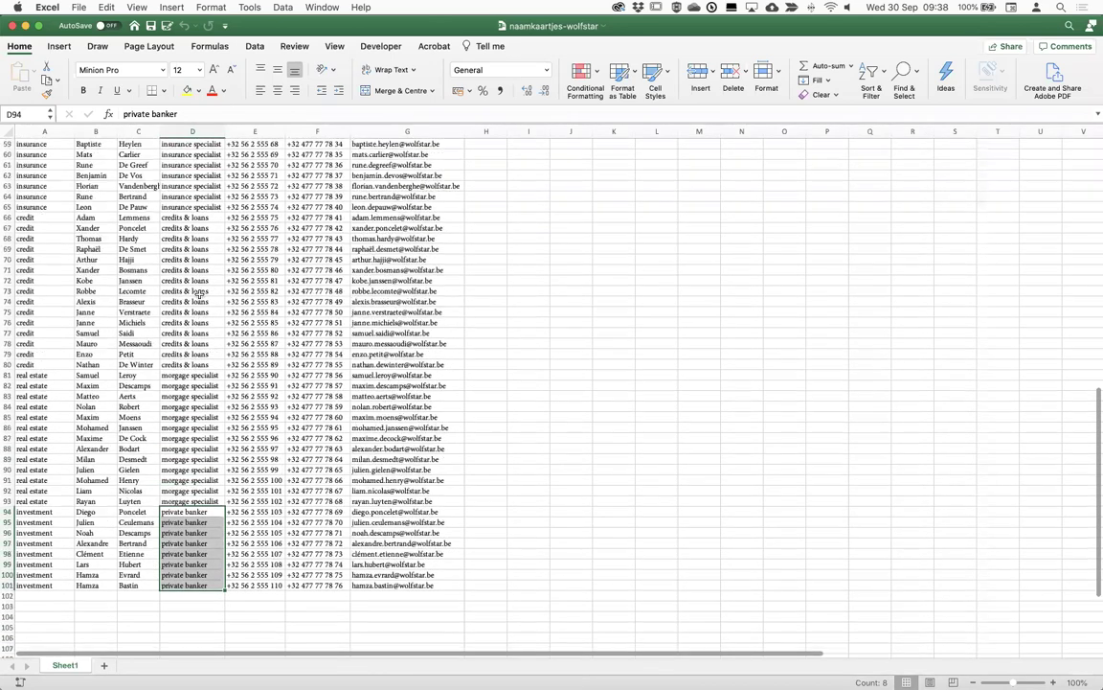
scroll(199, 294, up, 14)
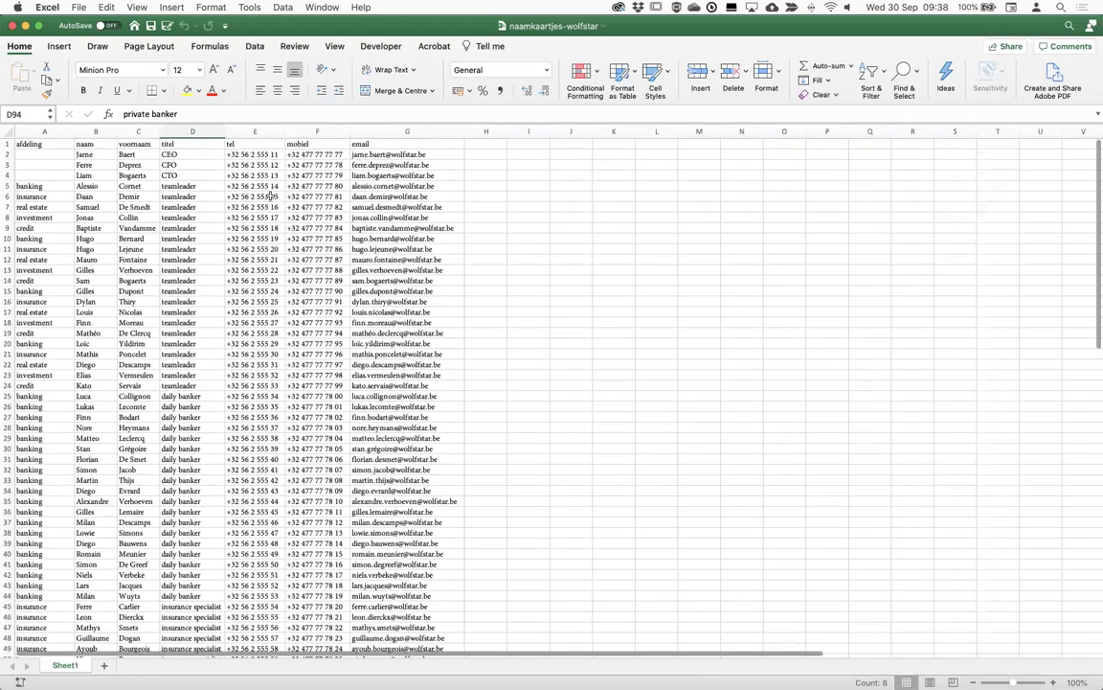
click(197, 176)
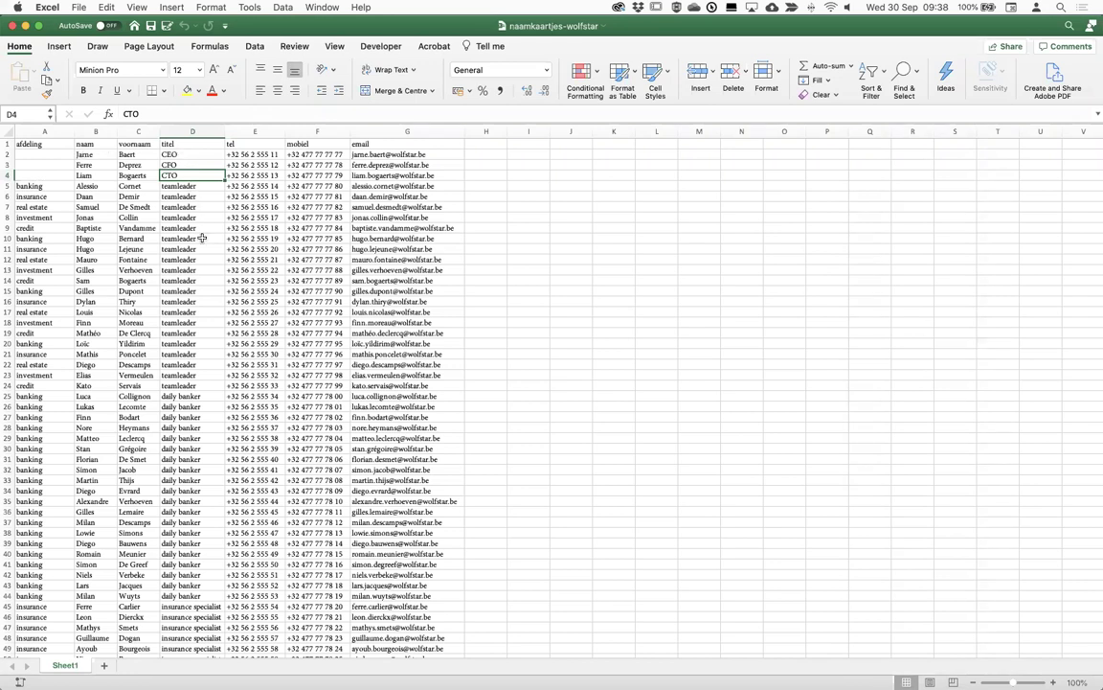
scroll(192, 374, down, 5)
scroll(208, 412, down, 3)
scroll(287, 288, up, 10)
scroll(311, 195, up, 2)
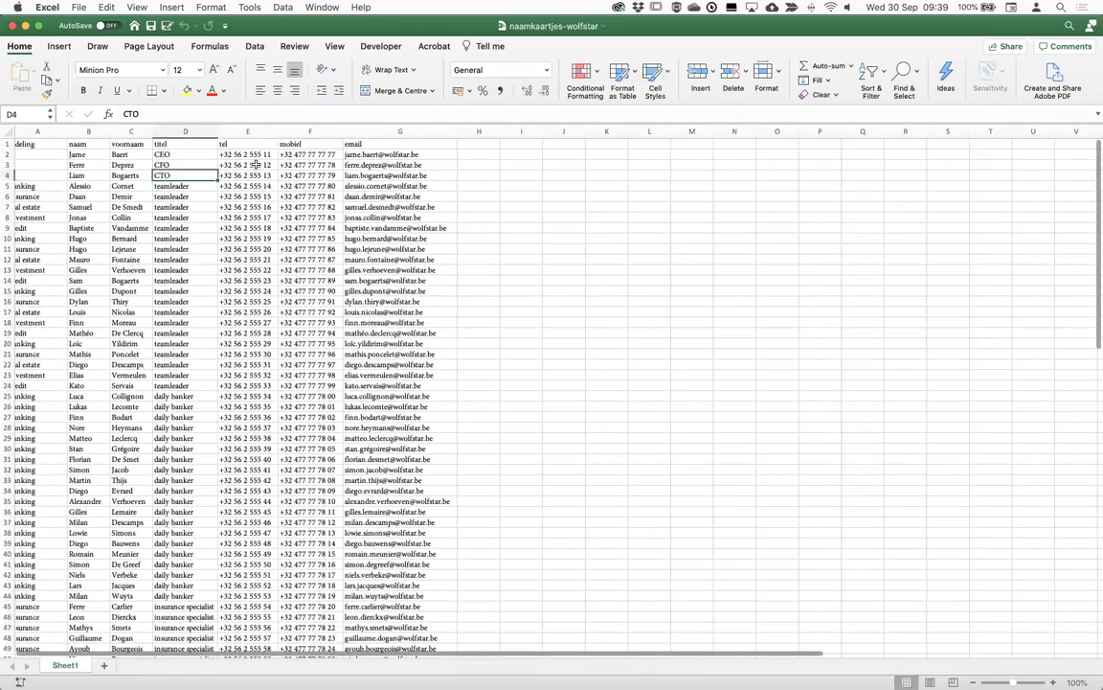
scroll(251, 173, down, 2)
scroll(244, 182, up, 2)
scroll(241, 153, down, 1)
scroll(240, 139, up, 1)
scroll(230, 288, down, 1)
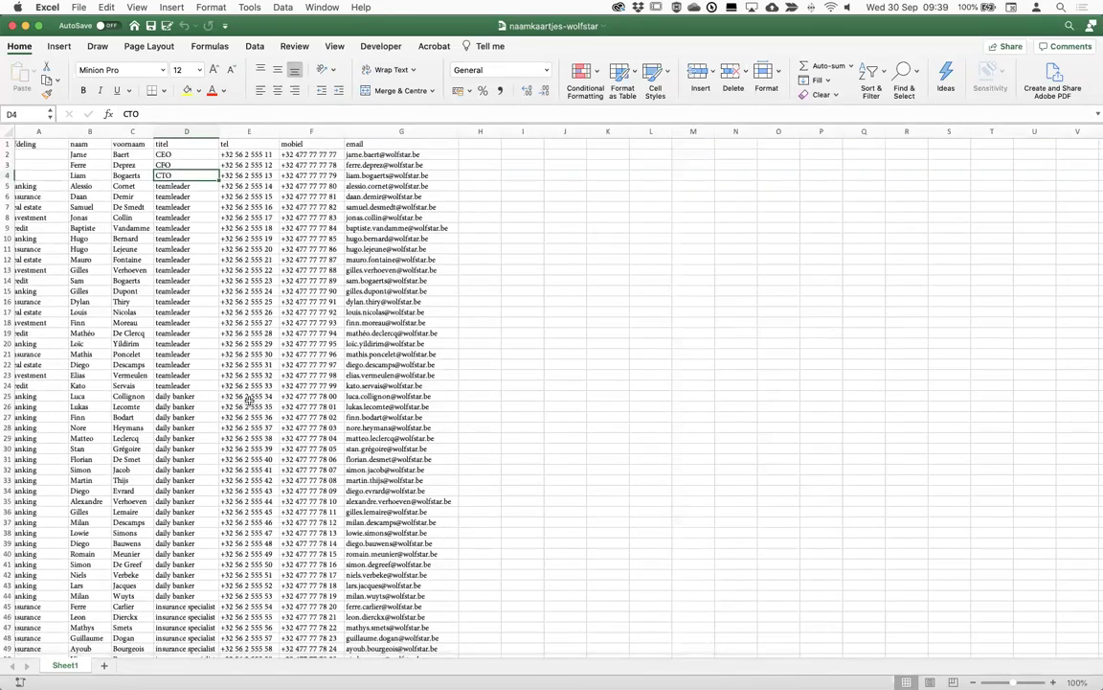
scroll(134, 354, down, 1)
scroll(139, 365, down, 3)
scroll(139, 365, up, 4)
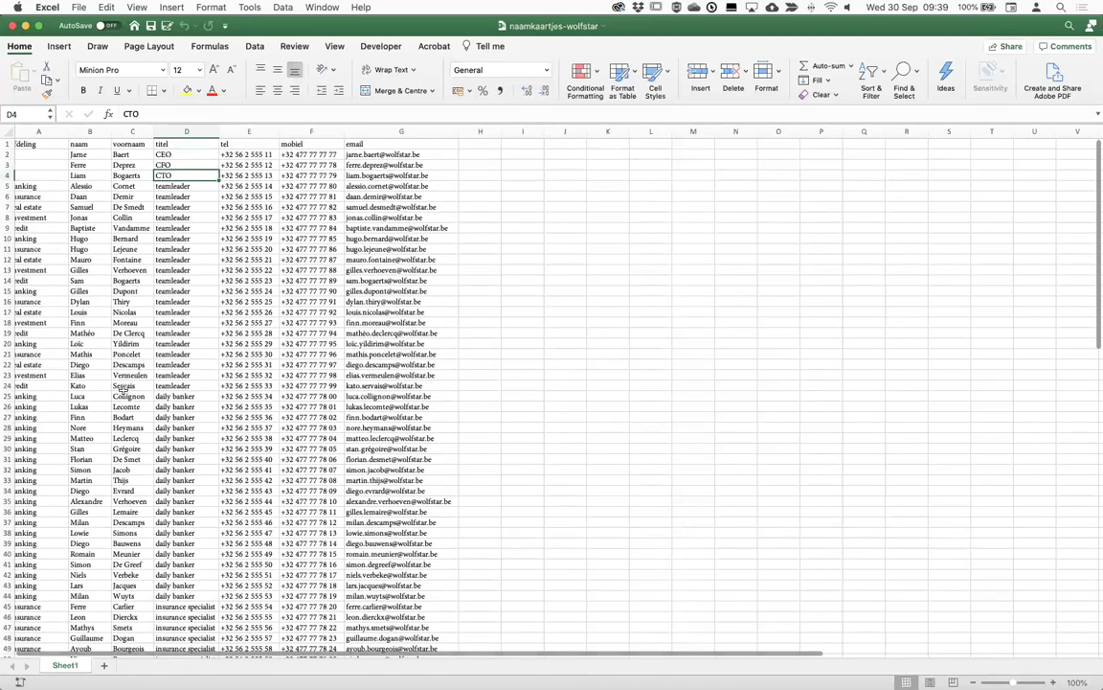
key(super+Tab)
key(super+Tab)
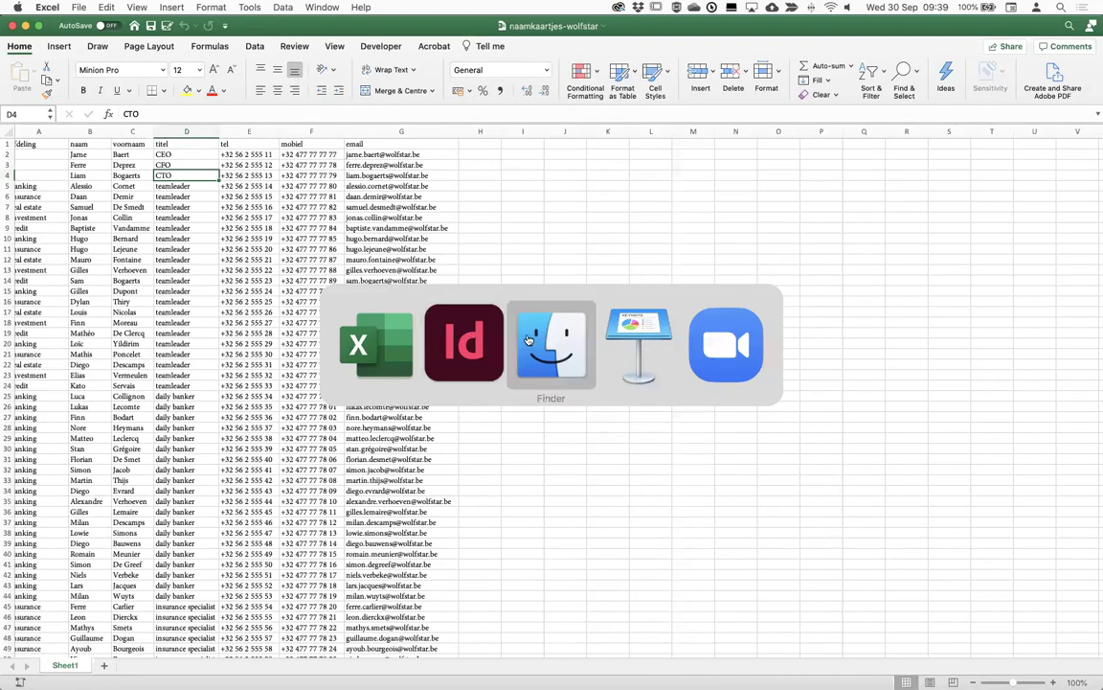
click(337, 305)
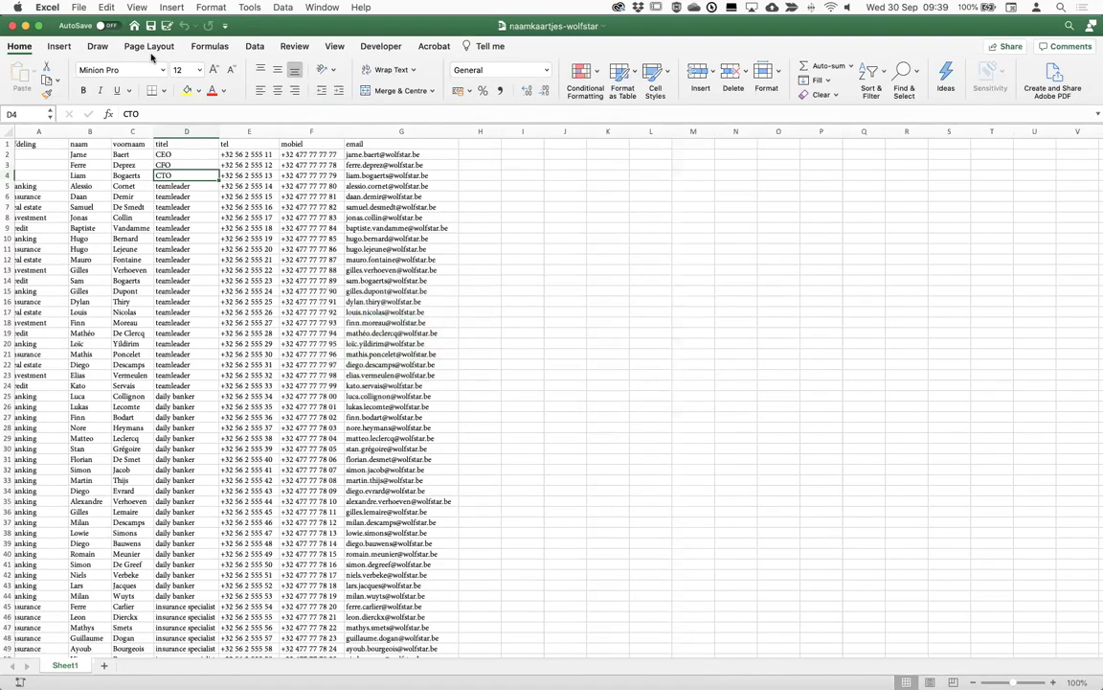
Save the workbook as naamkaartjes-wolfstar.txt in Macintosh Formatted Text format in the Wolfstar folder, replacing the existing file and keeping that format
click(78, 6)
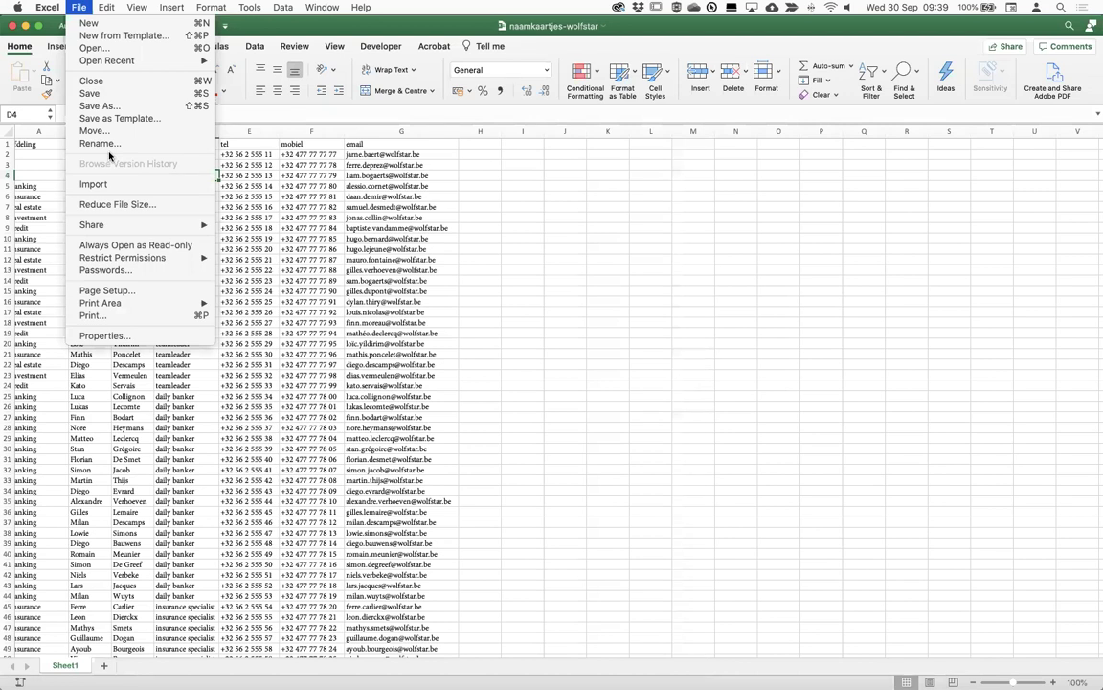
mouse_move(130, 63)
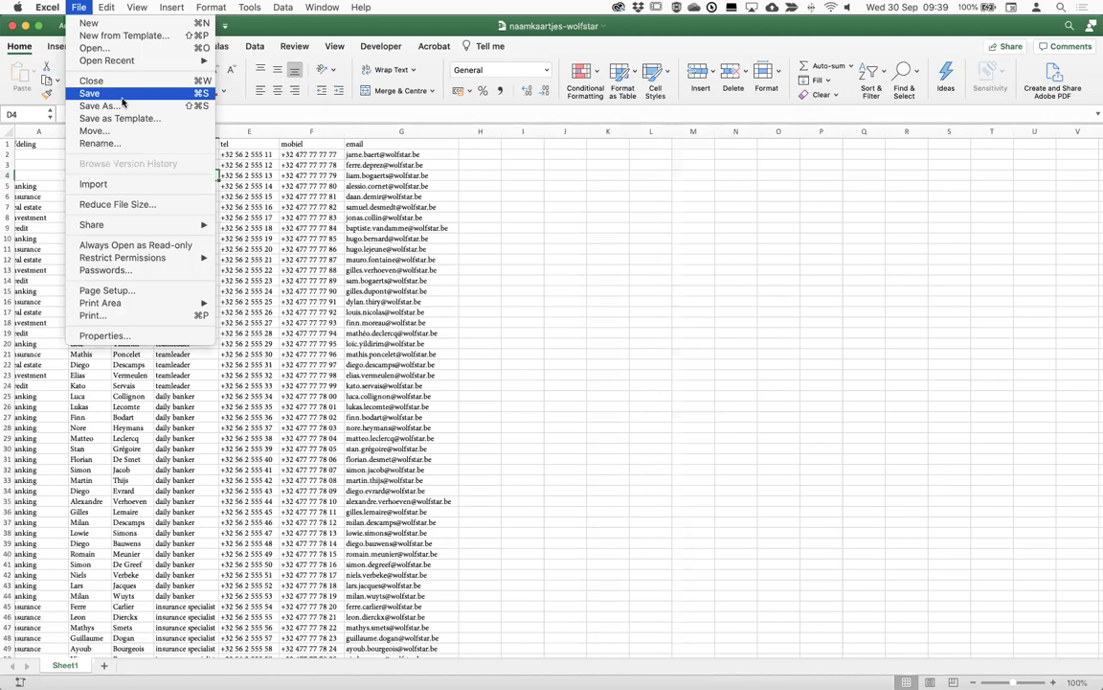
click(110, 106)
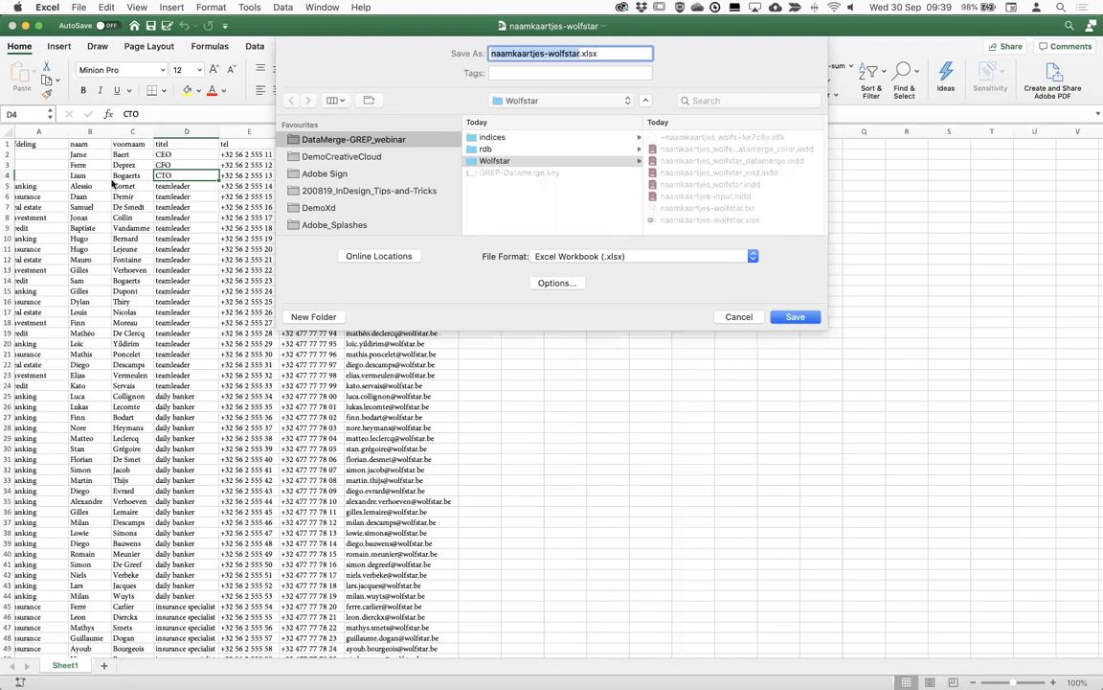
click(599, 255)
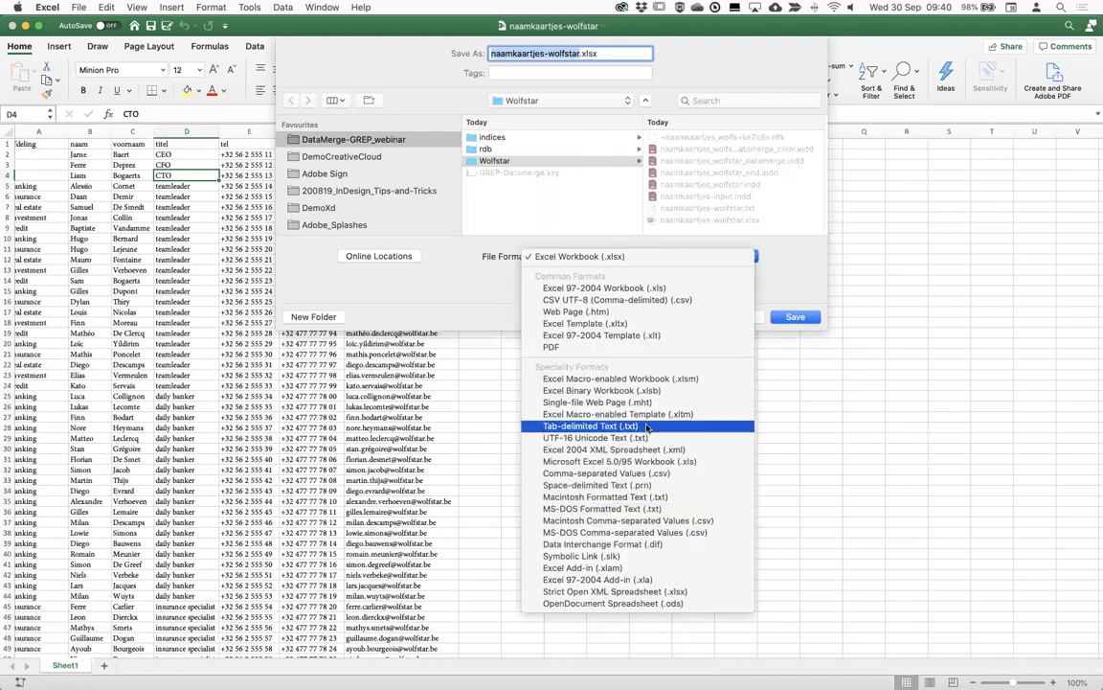
click(667, 497)
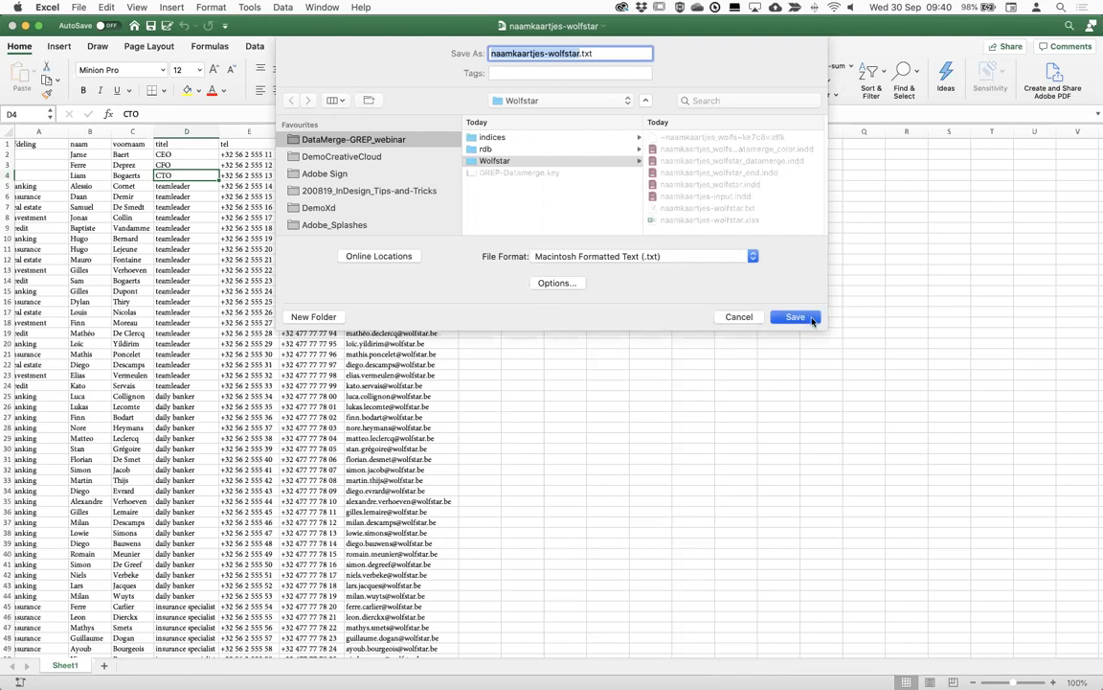
key(Return)
click(646, 115)
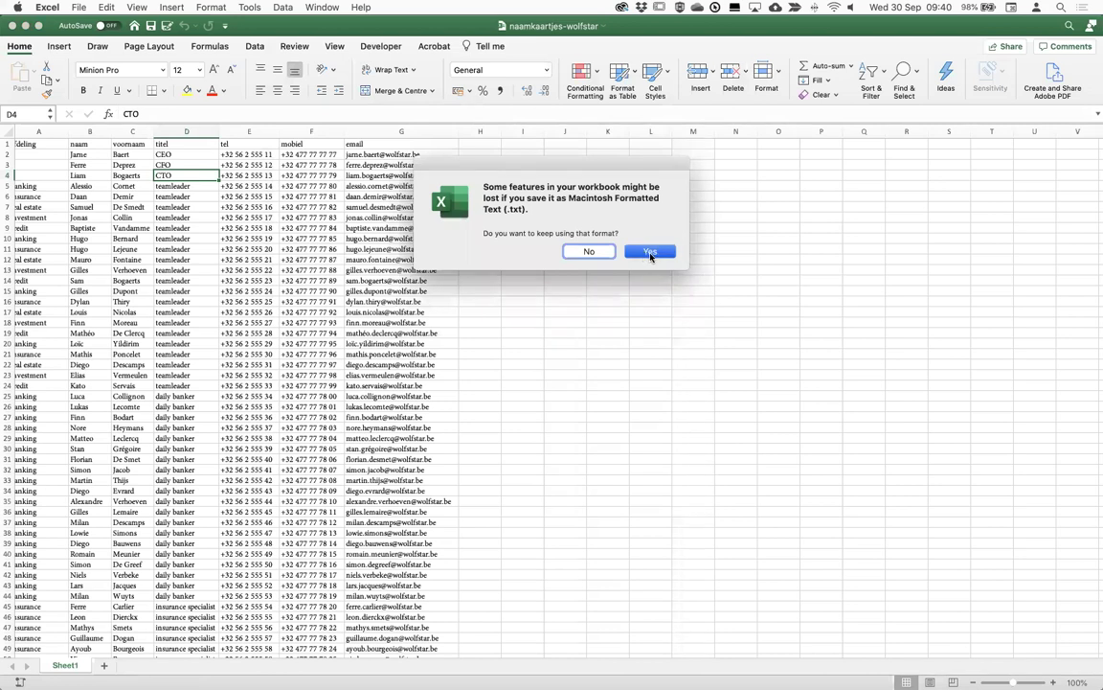
click(651, 254)
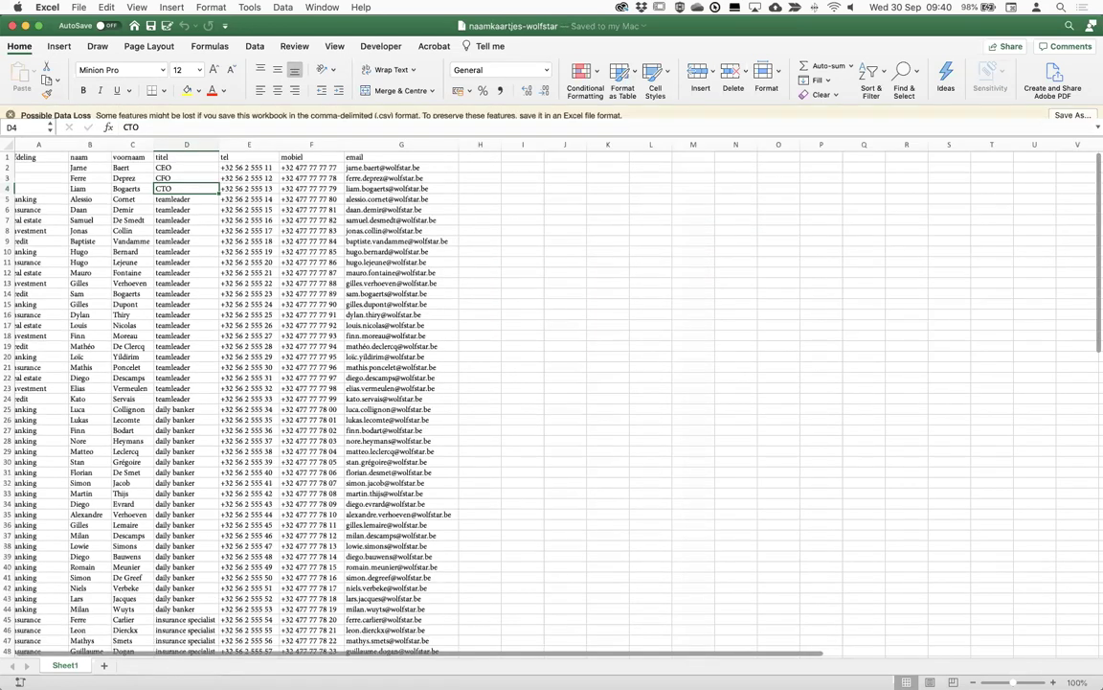
Switch to Finder and select the exported naamkaartjes-wolfstar.txt in the Wolfstar folder
key(super+Tab)
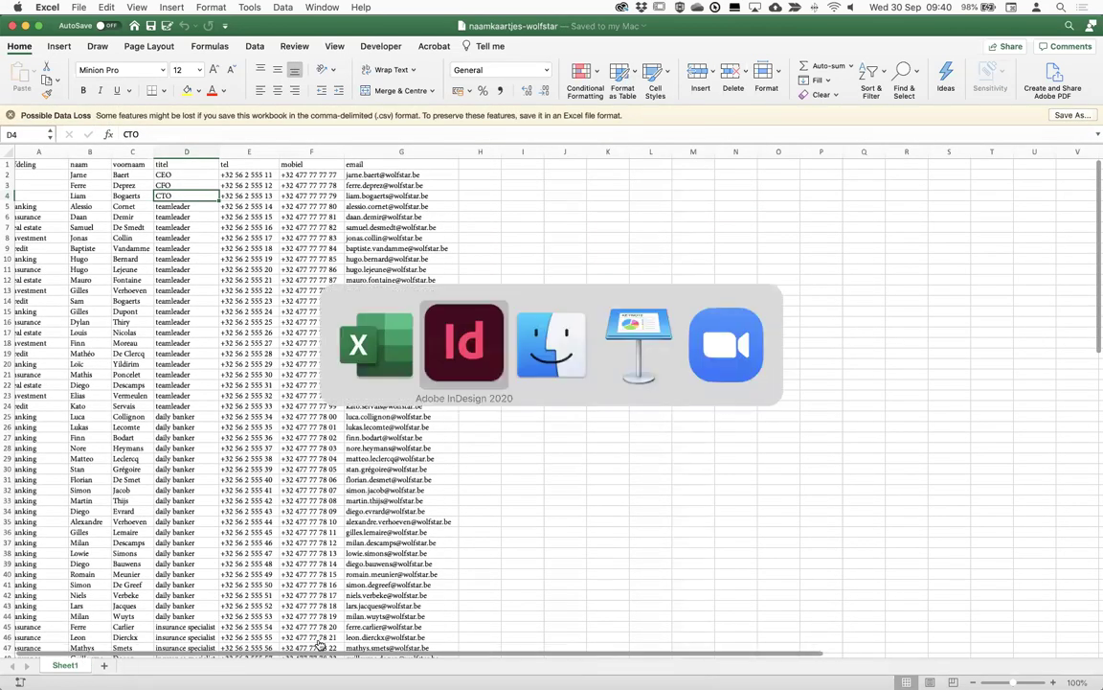
click(539, 373)
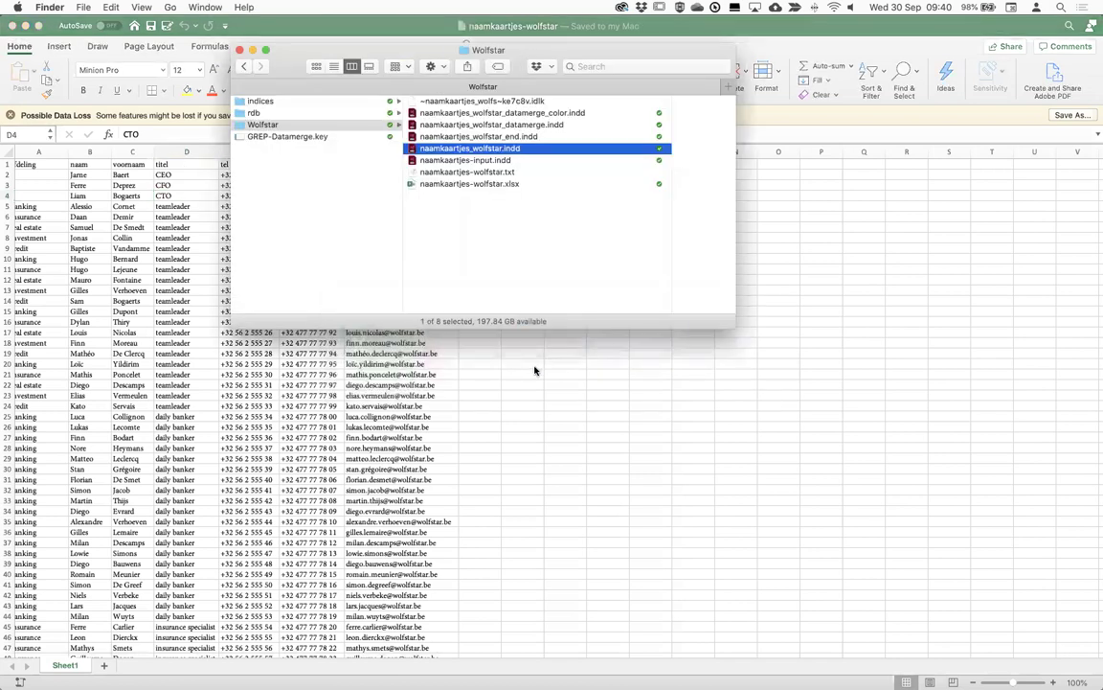
click(411, 174)
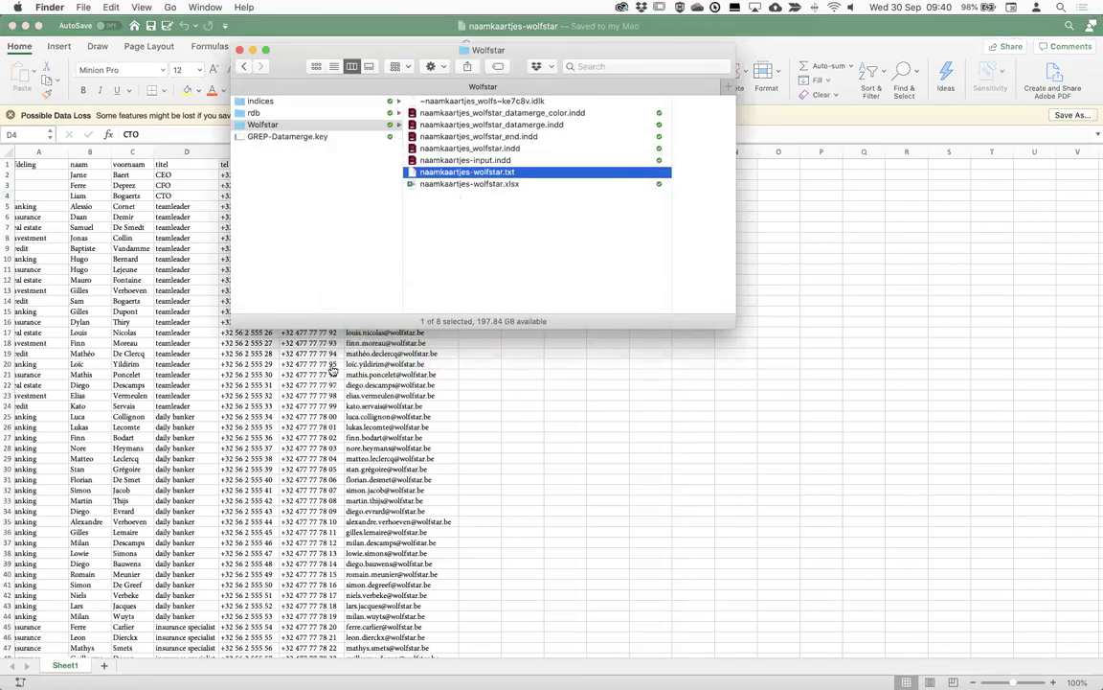
Switch to InDesign, select naamkaartjes-wolfstar.txt as the data merge source and lengthen the Data Merge panel below its field list
key(super+Tab)
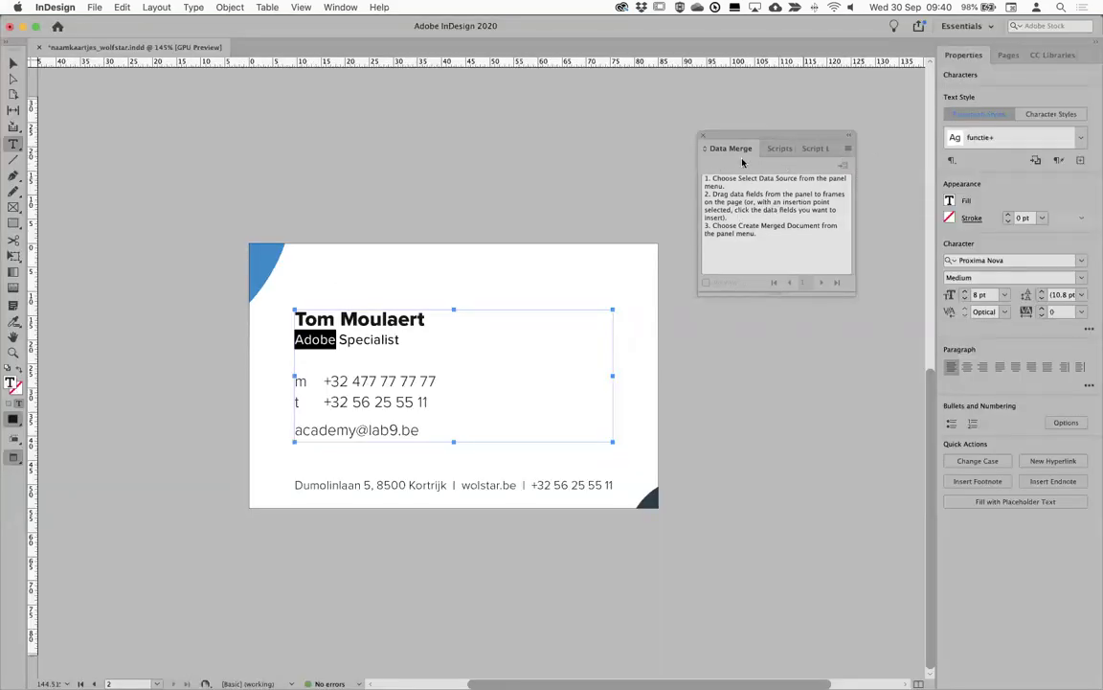
key(super+Tab)
key(super+shift+Tab)
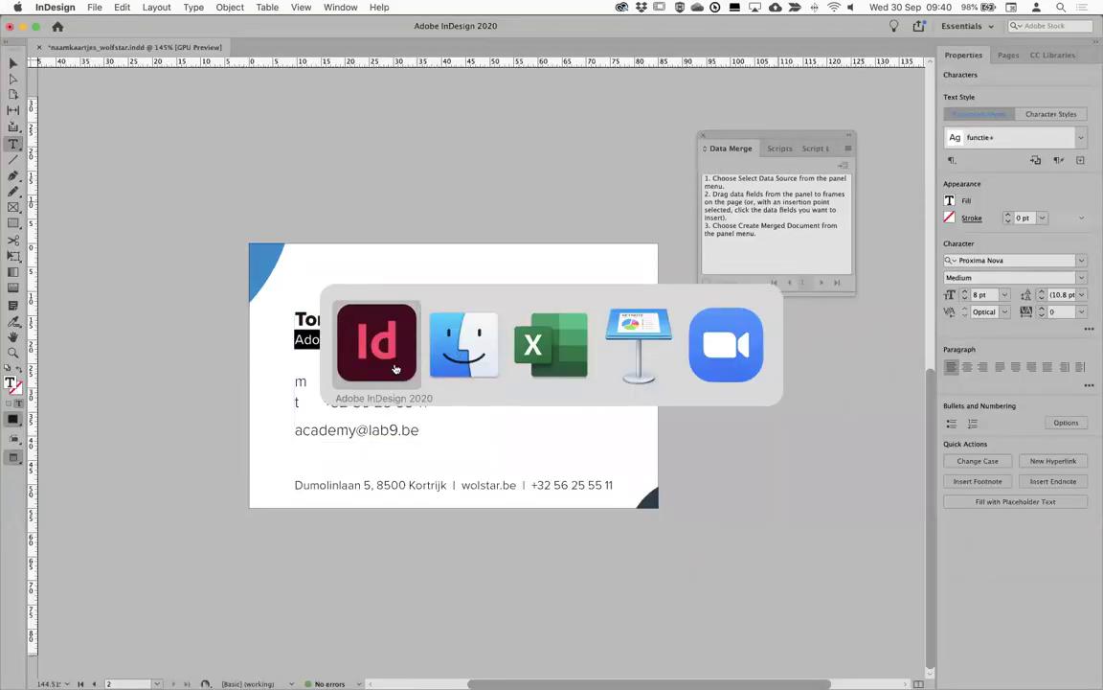
click(847, 148)
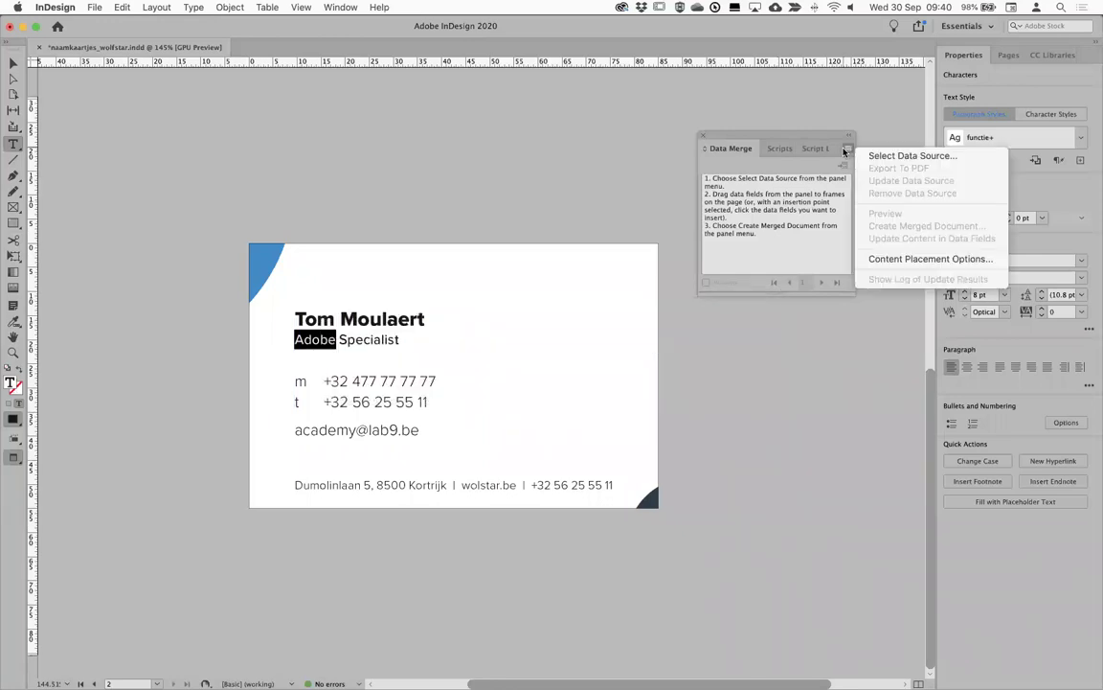
click(911, 155)
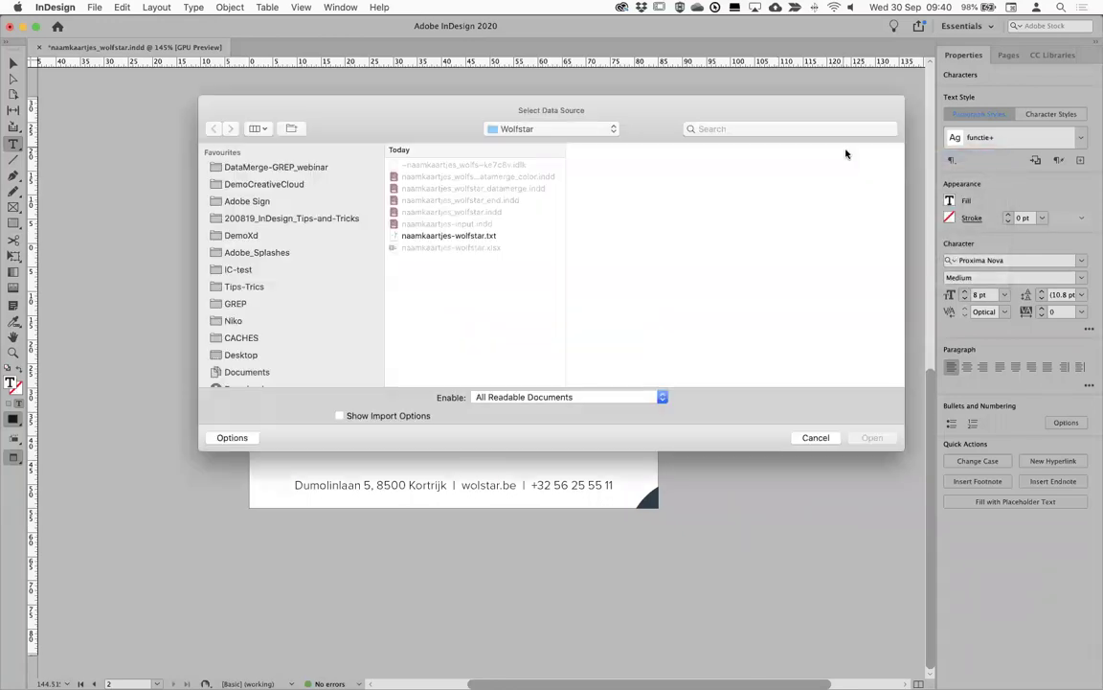
click(876, 438)
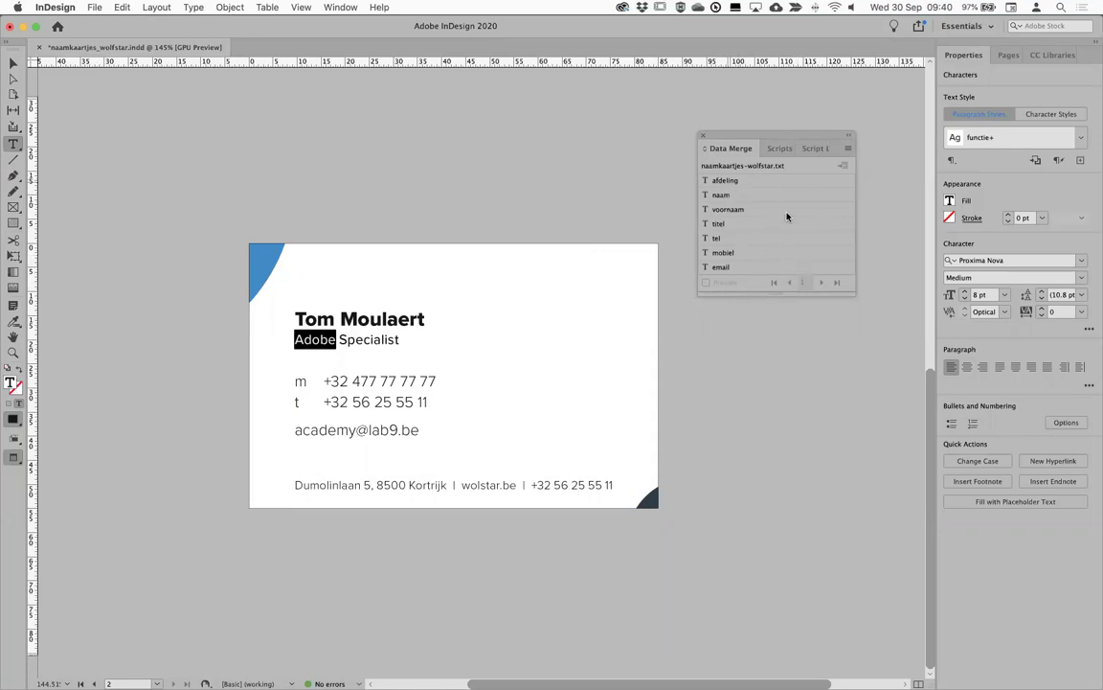
drag(788, 290, 801, 439)
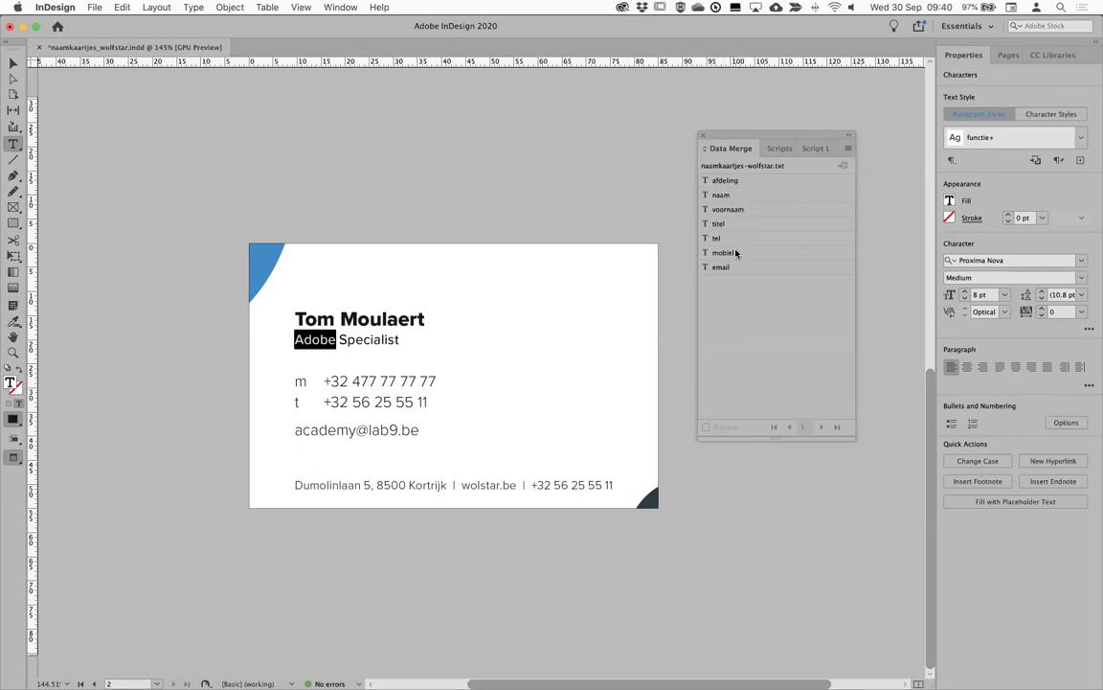
Switch to Excel to compare the employee list's column headings with the data merge fields, and return to InDesign
key(super+Tab)
key(super+Tab)
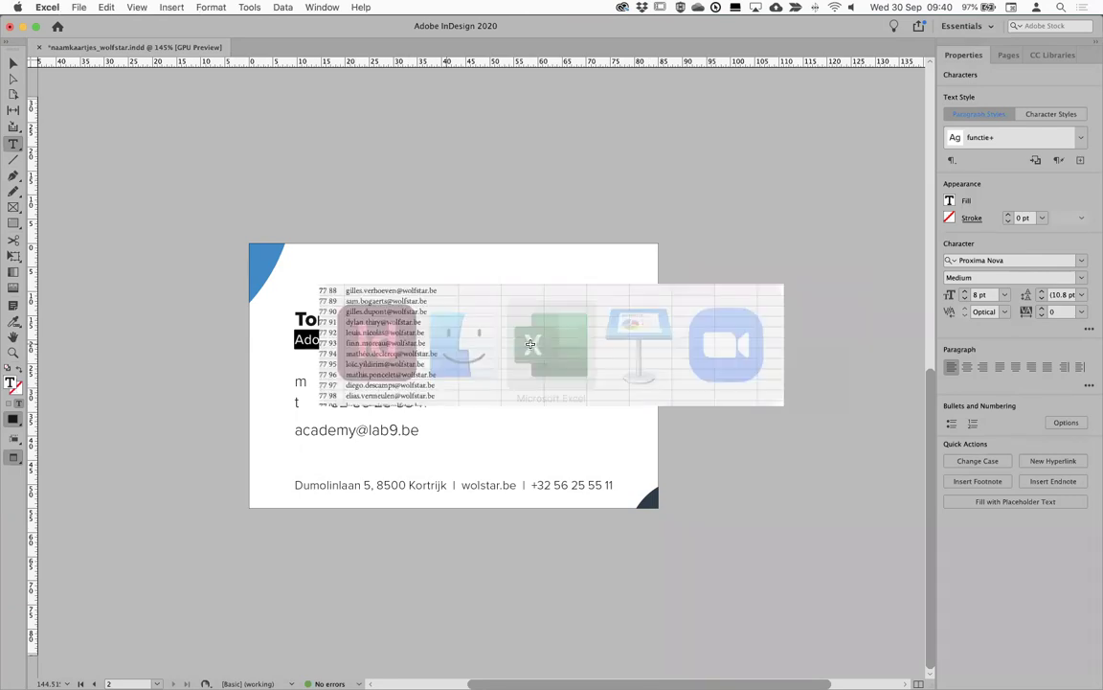
scroll(55, 171, left, 2)
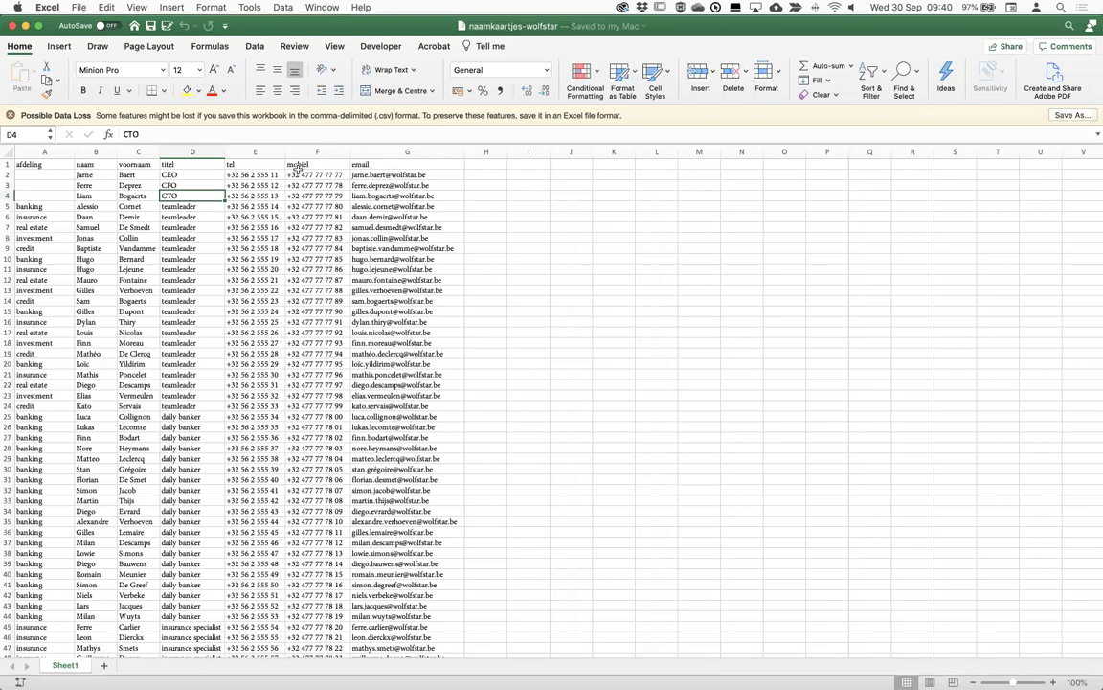
key(super+Tab)
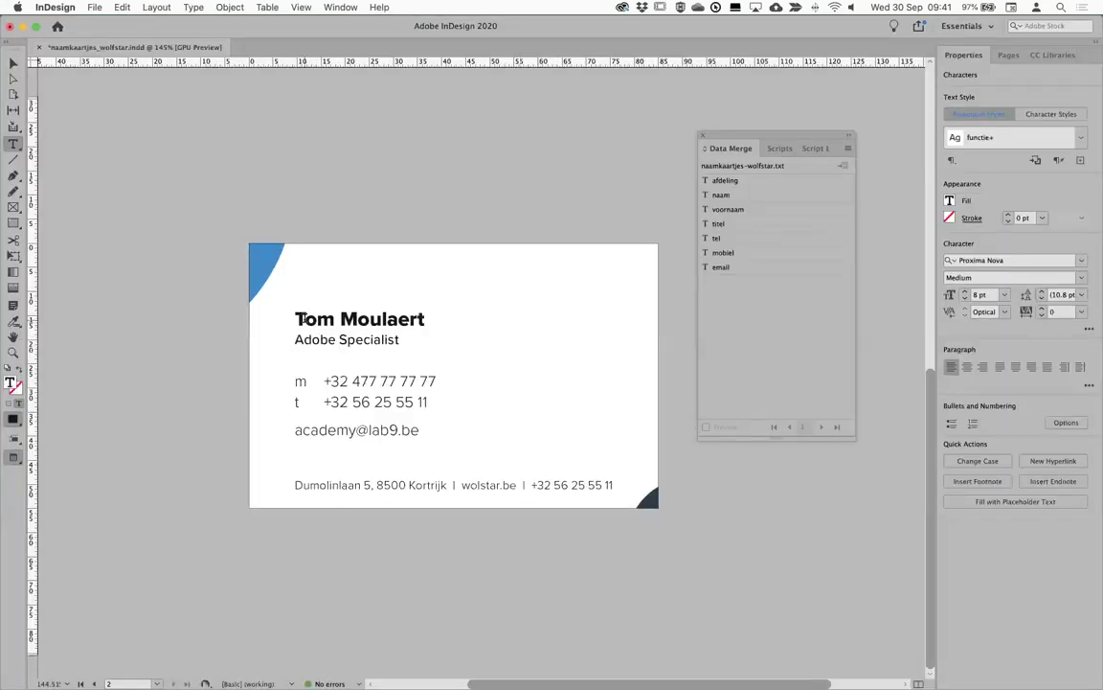
Replace the first name and surname on the business card with the voornaam and naam merge fields, keeping the space between them
double_click(314, 319)
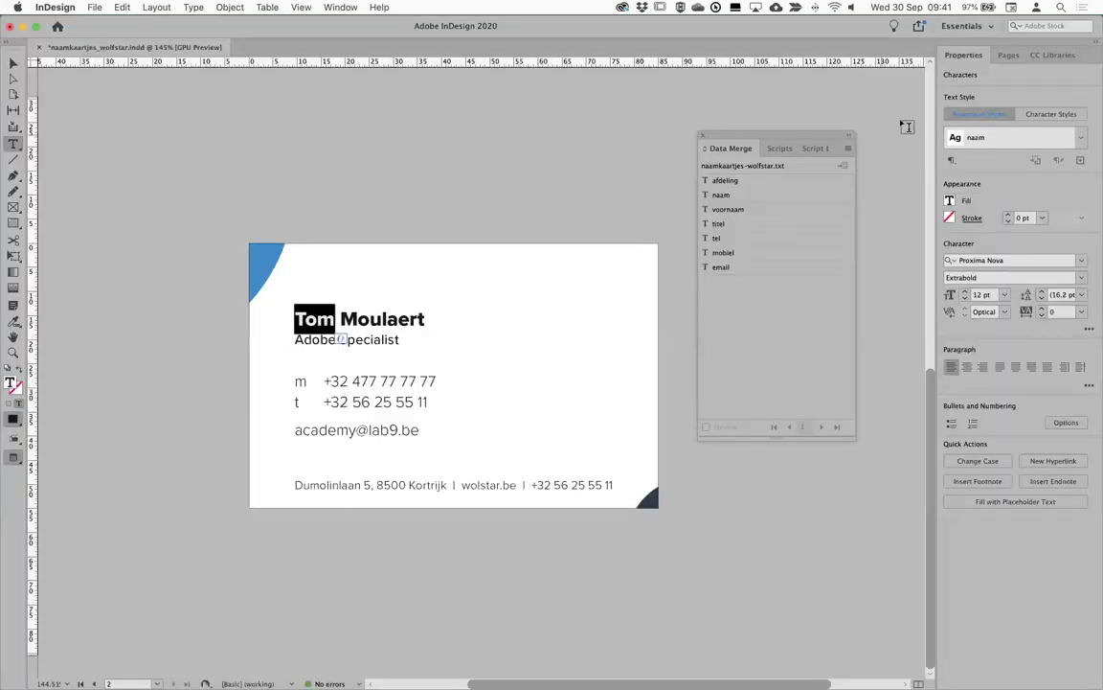
click(728, 210)
key(Right)
key(Right)
key(super+shift+Right)
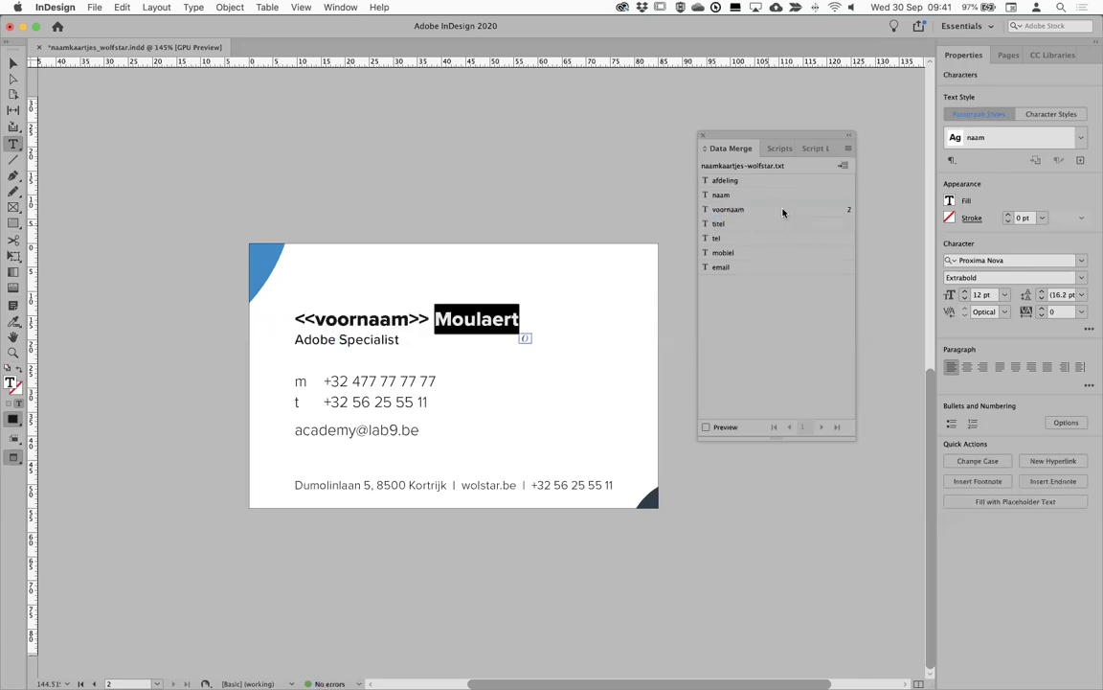
click(720, 194)
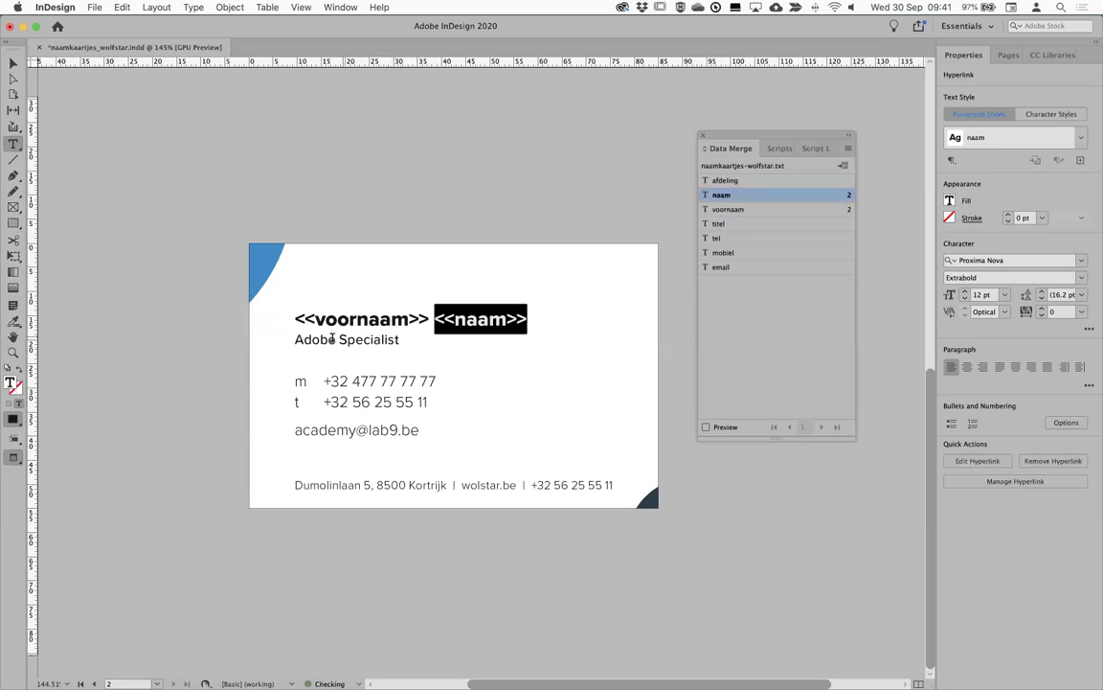
Replace the whole job title line under the name with the titel merge field
drag(371, 340, 314, 343)
triple_click(312, 341)
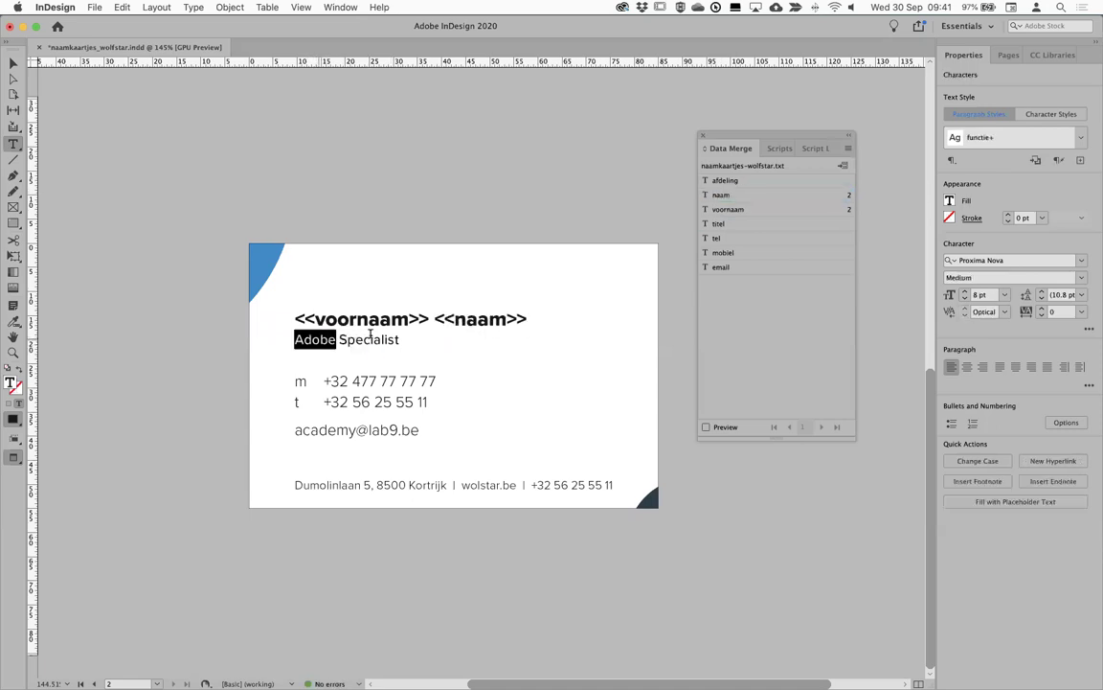
click(757, 225)
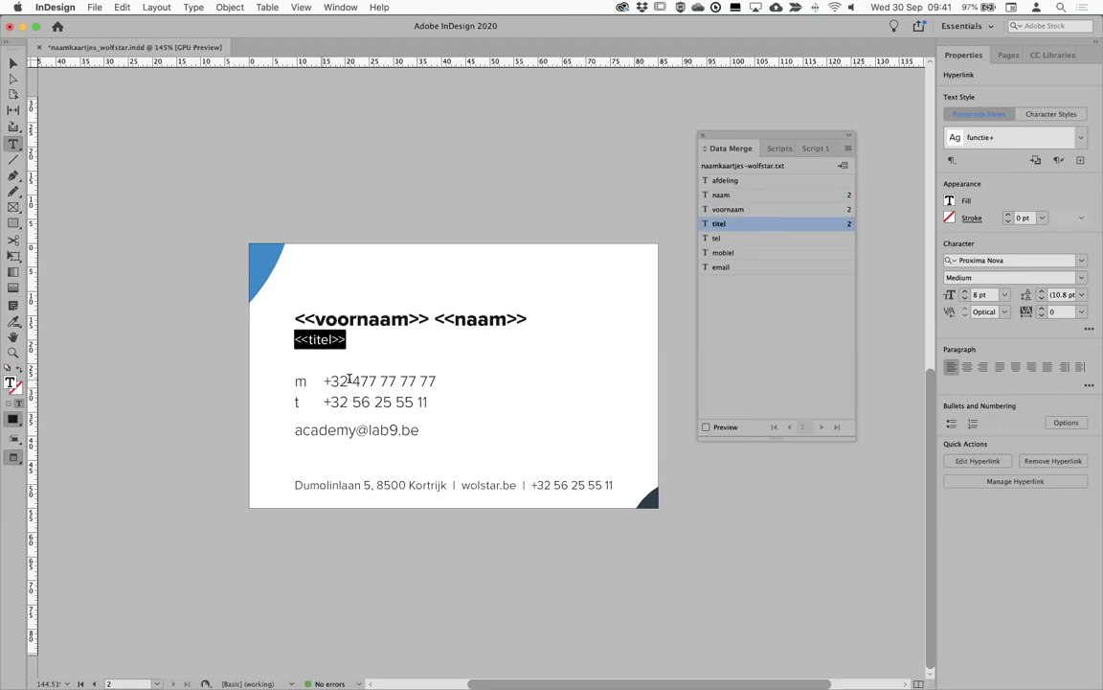
Replace the contact details with merge fields: tel on the m line, mobiel on the t line and email on the e-mail line
drag(324, 381, 439, 381)
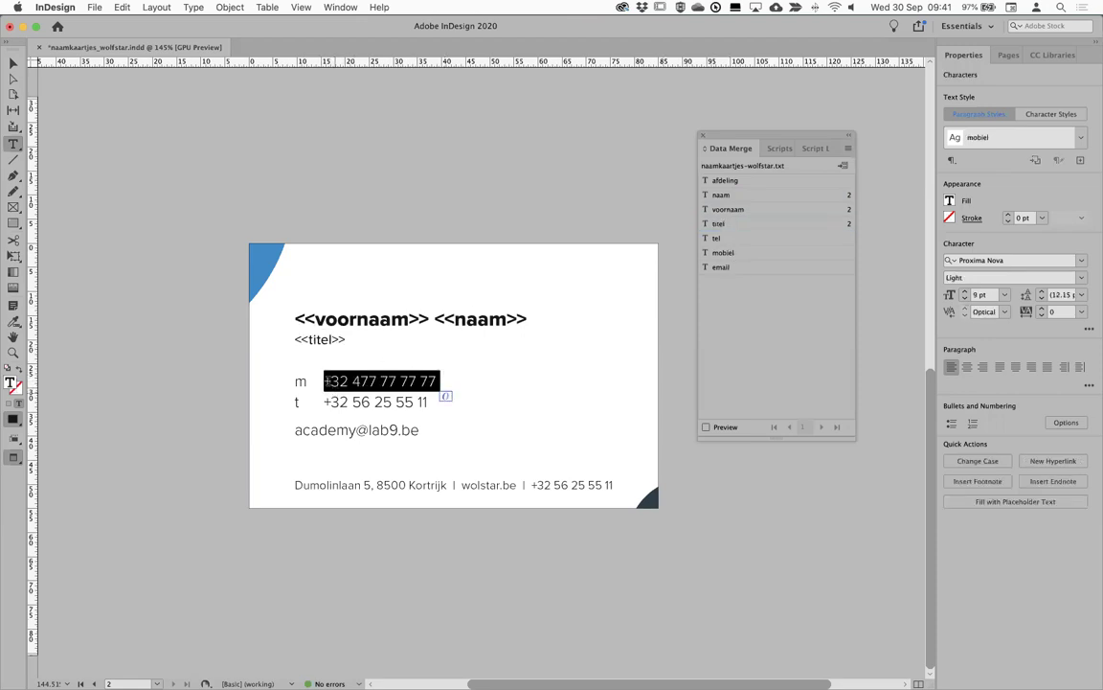
drag(324, 381, 437, 381)
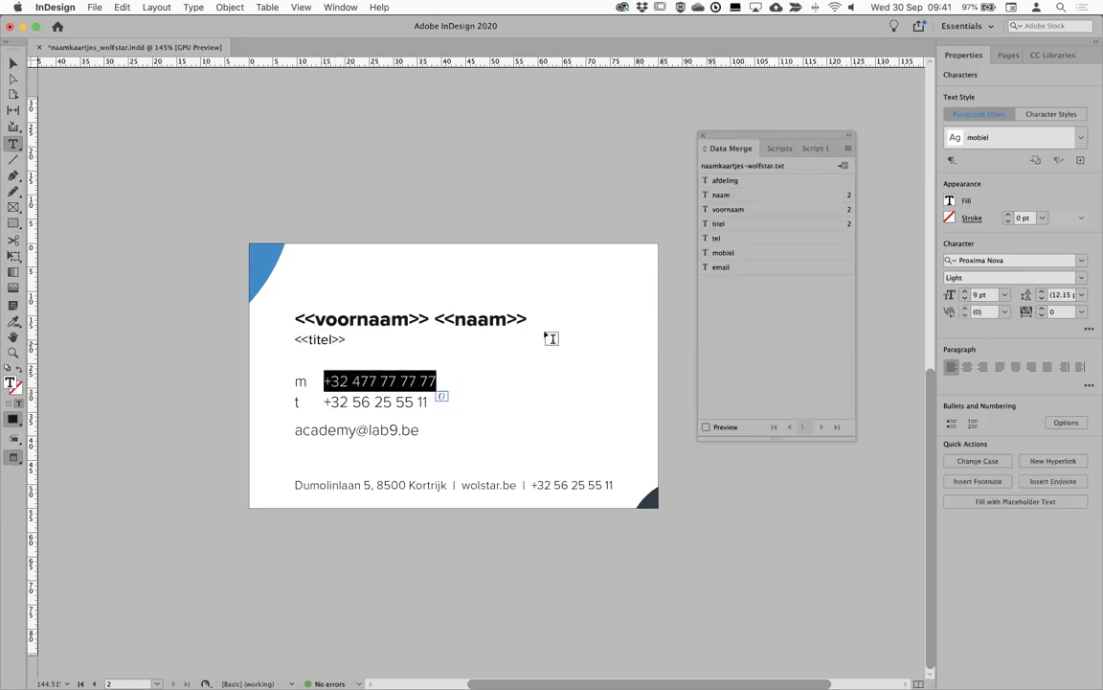
click(725, 240)
drag(324, 401, 429, 401)
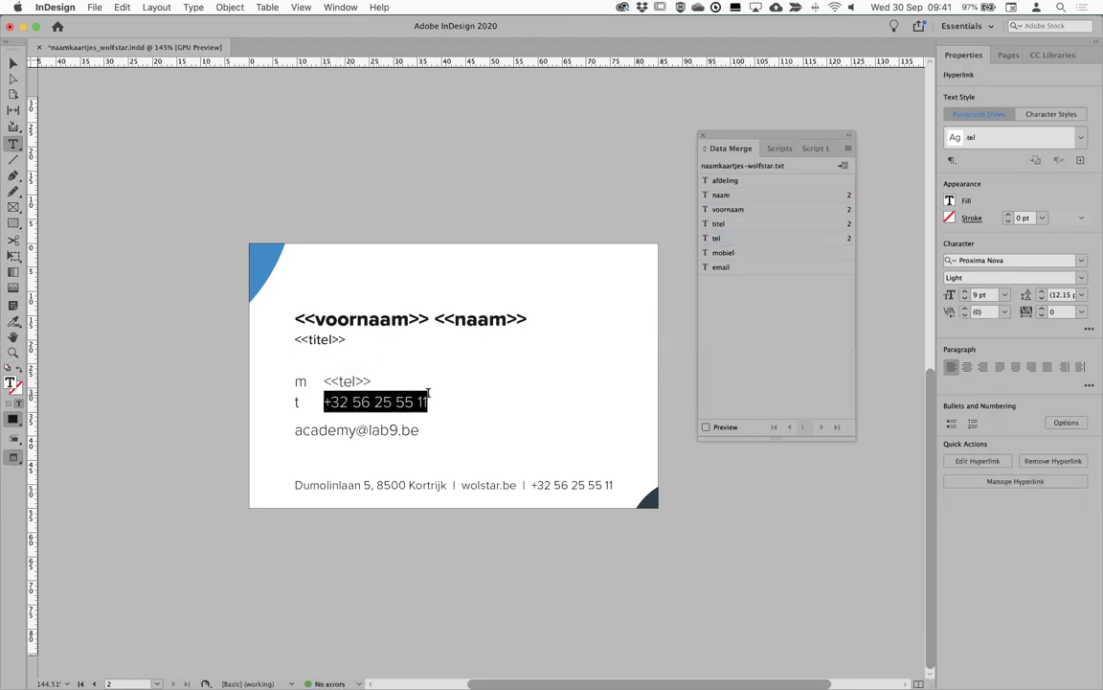
click(723, 252)
drag(293, 430, 419, 430)
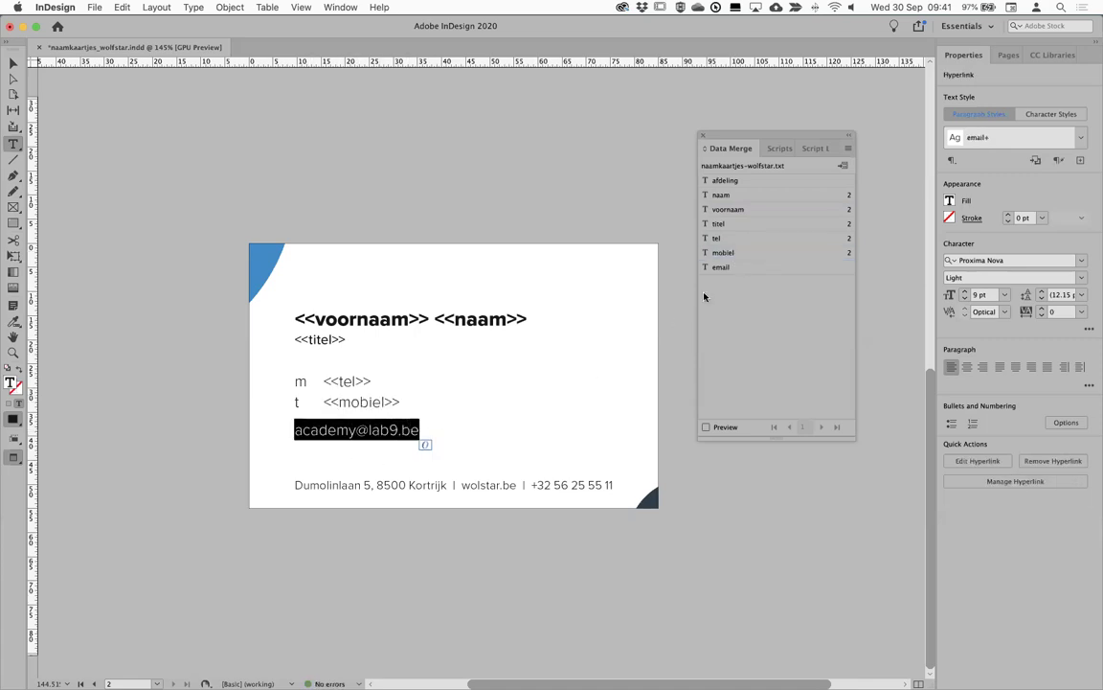
click(734, 271)
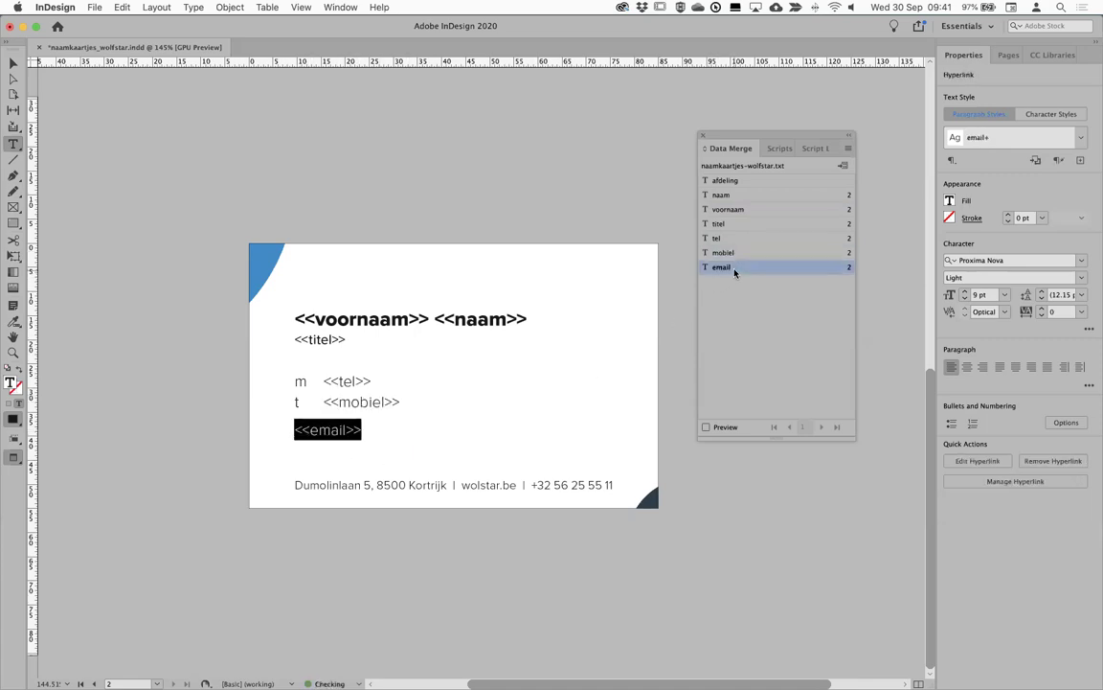
Preview the merged card, step through the records up to record 9, and toggle the preview off and on again
click(706, 426)
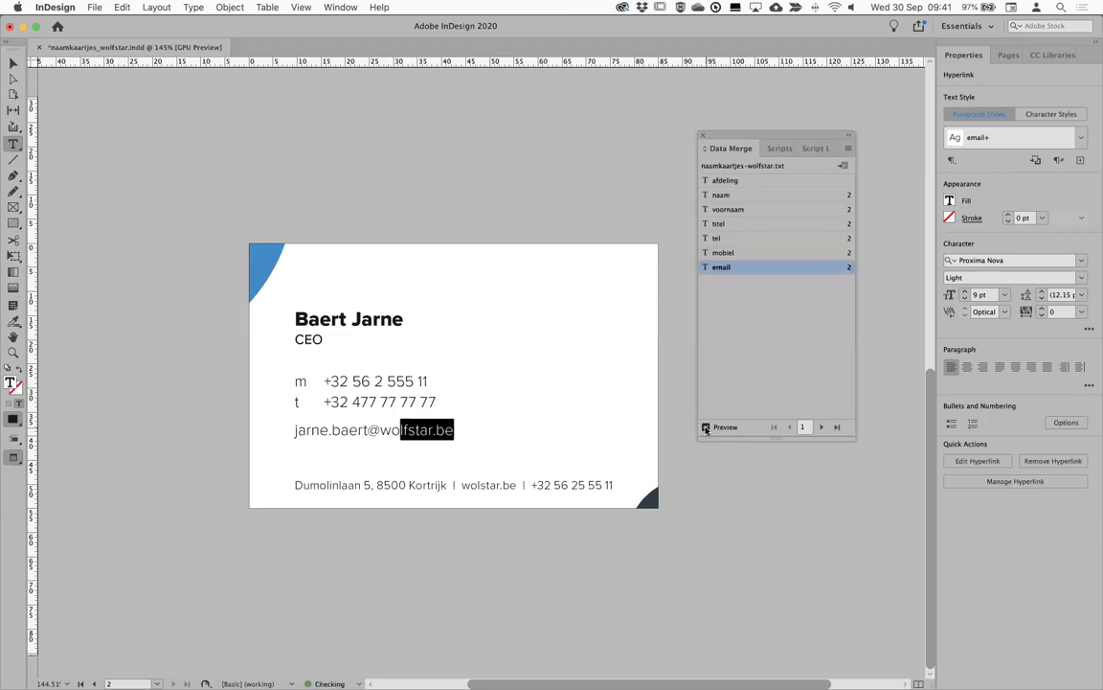
click(820, 427)
click(820, 427)
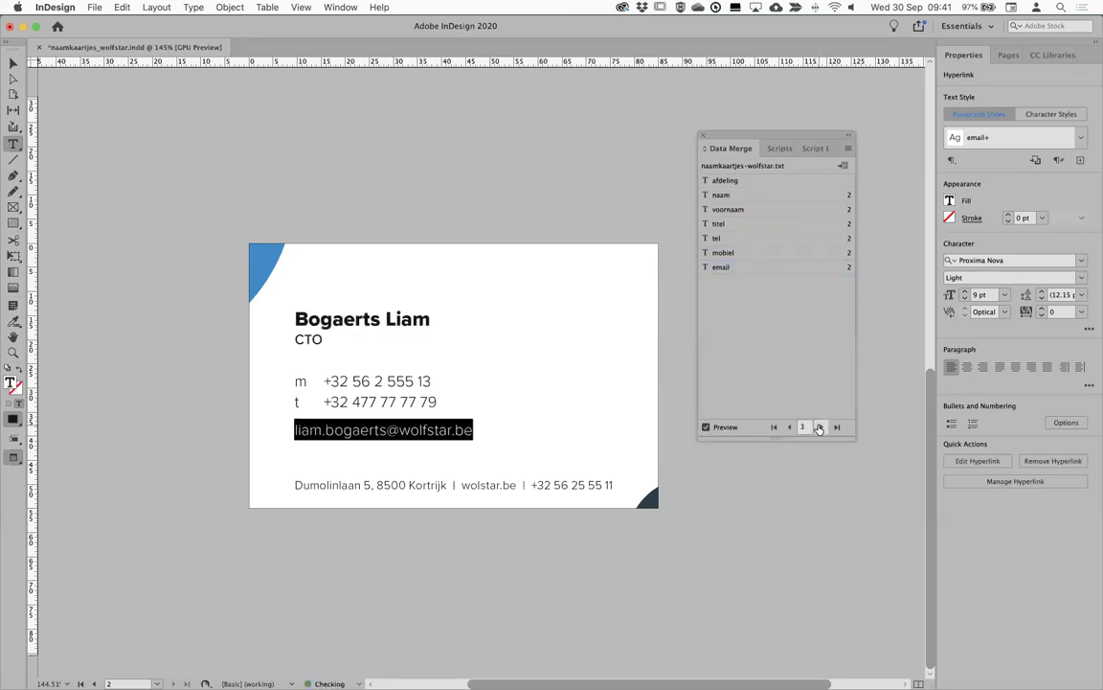
click(820, 428)
click(819, 427)
click(820, 427)
click(819, 427)
click(820, 427)
click(819, 427)
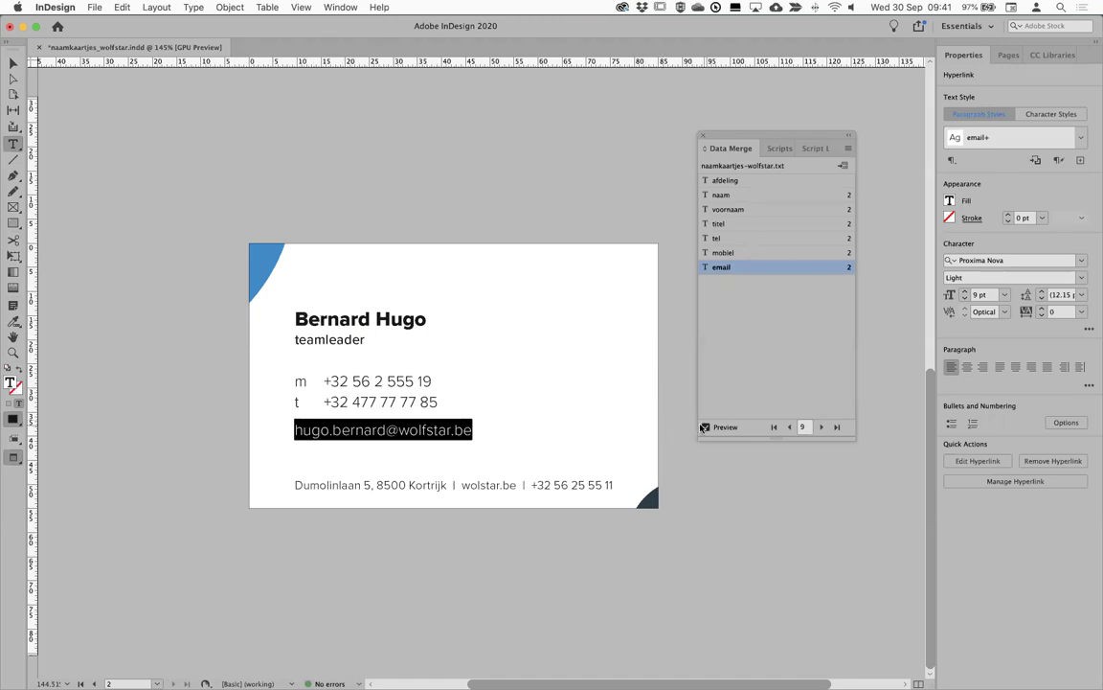
key(super+alt+shift+p)
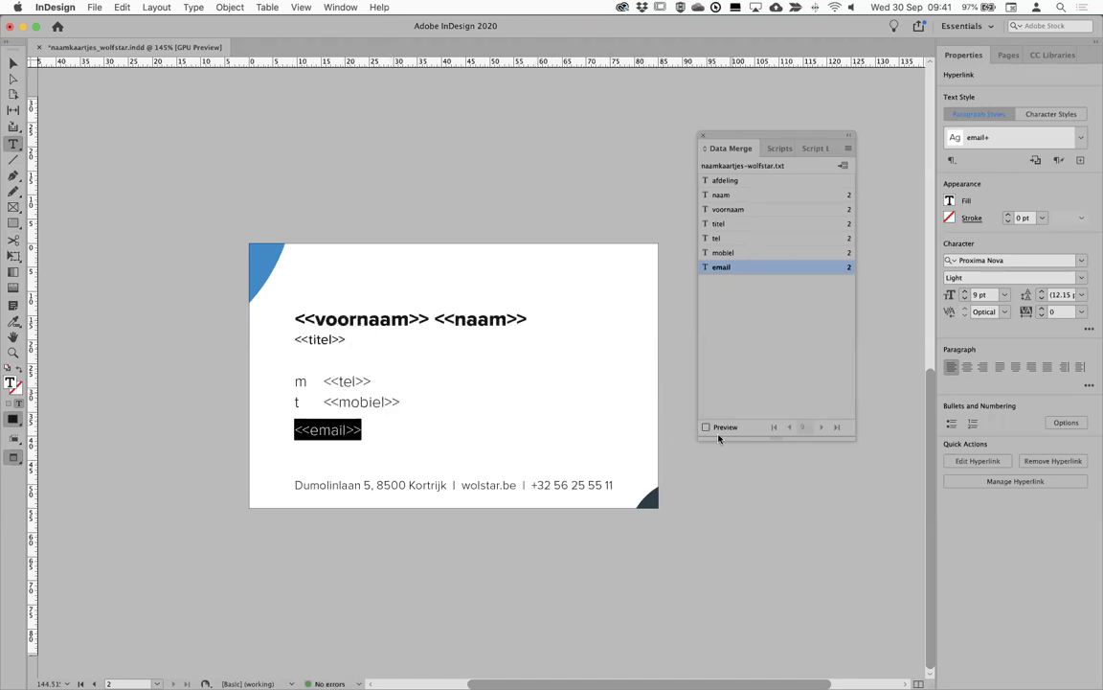
click(706, 428)
Open naamkaartjes-wolfstar.txt from Finder in TextEdit and swap the naam and voornaam column headings so that voornaam comes first
key(super+Tab)
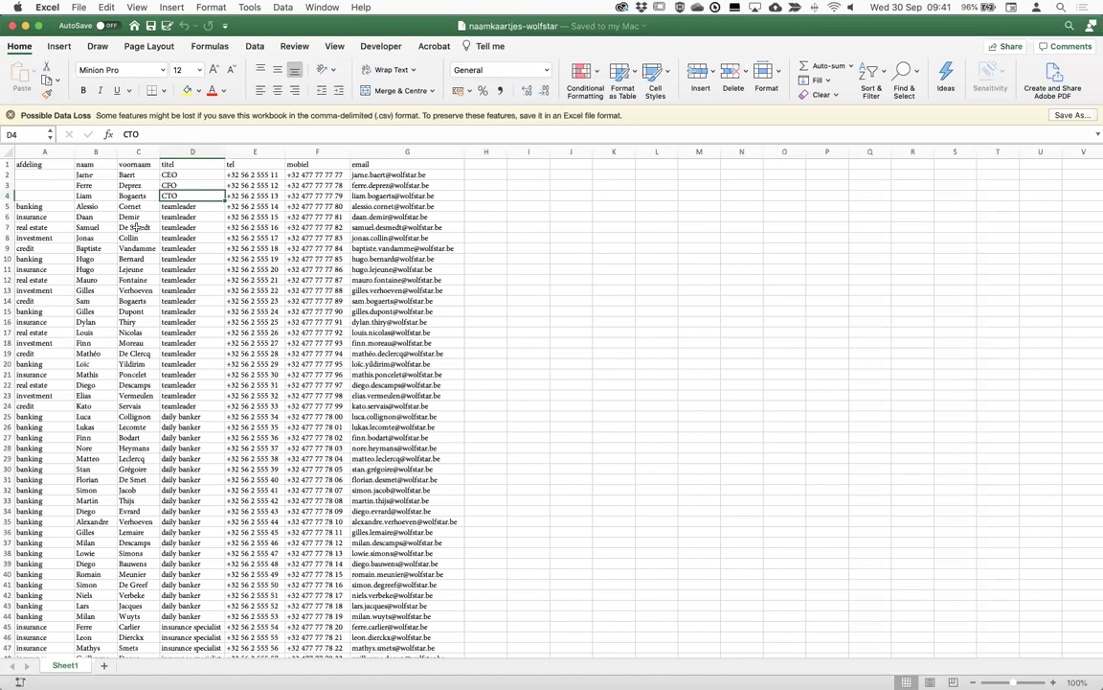
key(super+Tab)
key(super+Tab)
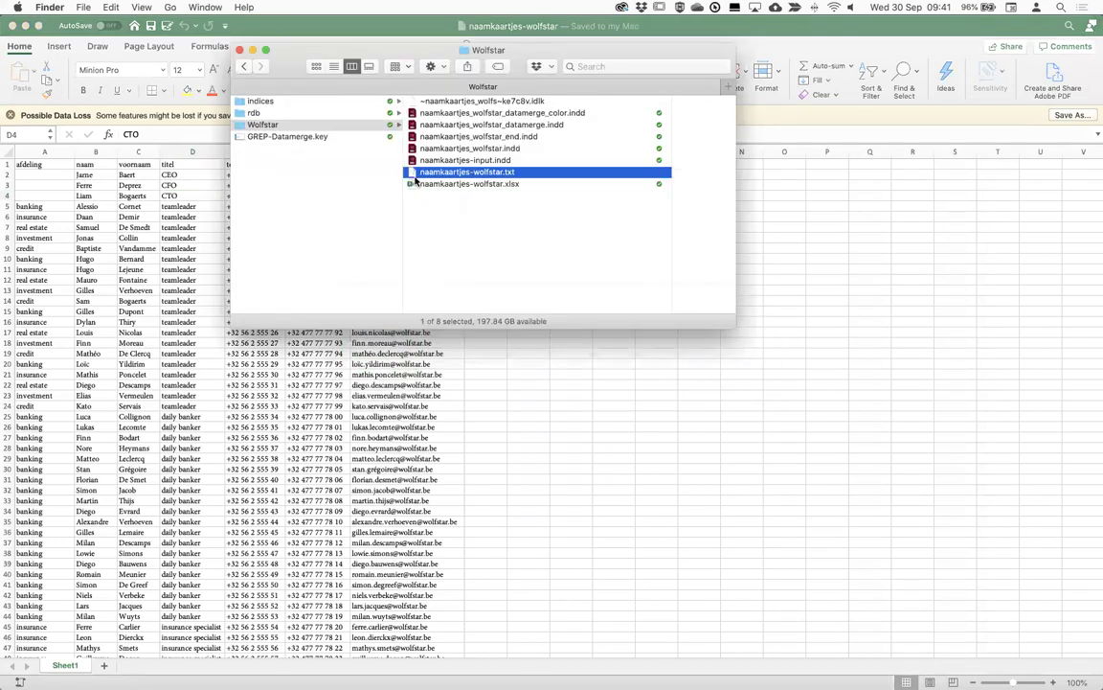
double_click(412, 175)
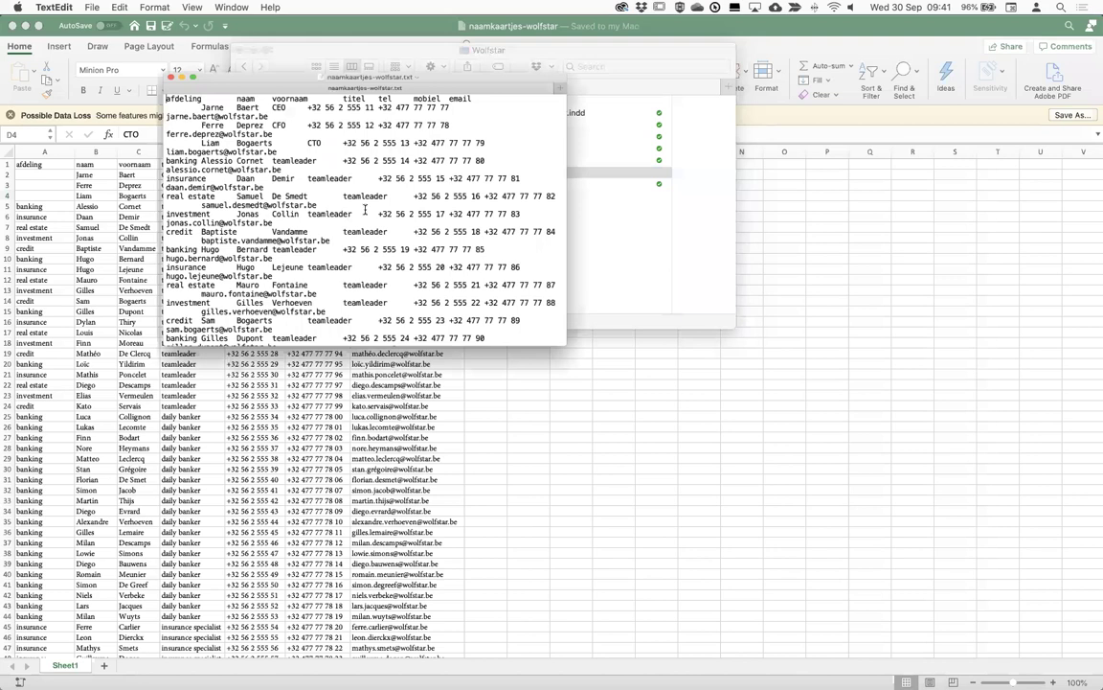
click(203, 85)
text(voor)
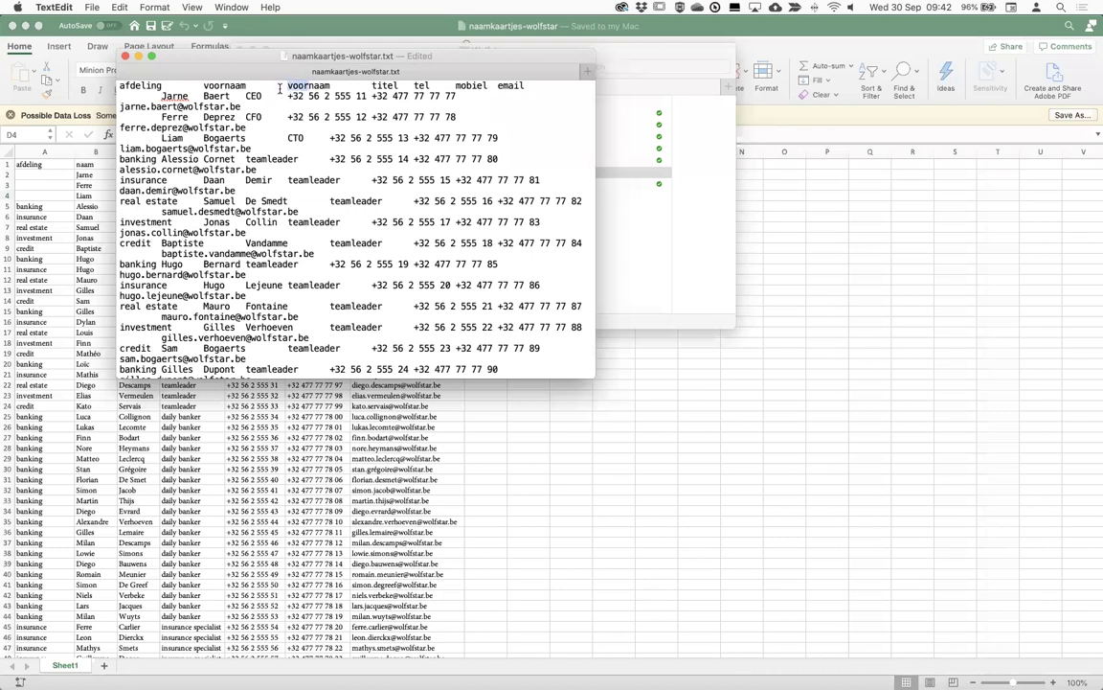
key(BackSpace)
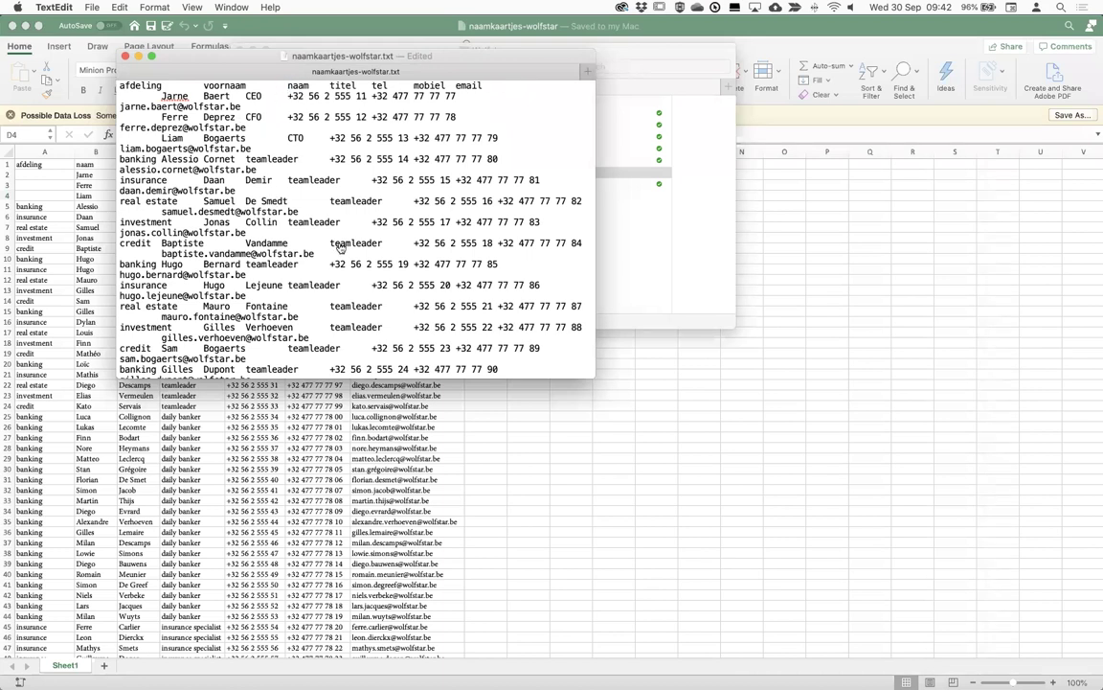
Switch back to InDesign and update the data merge source from the edited text file
key(super+Tab)
key(super+shift+Tab)
click(598, 251)
key(super+Tab)
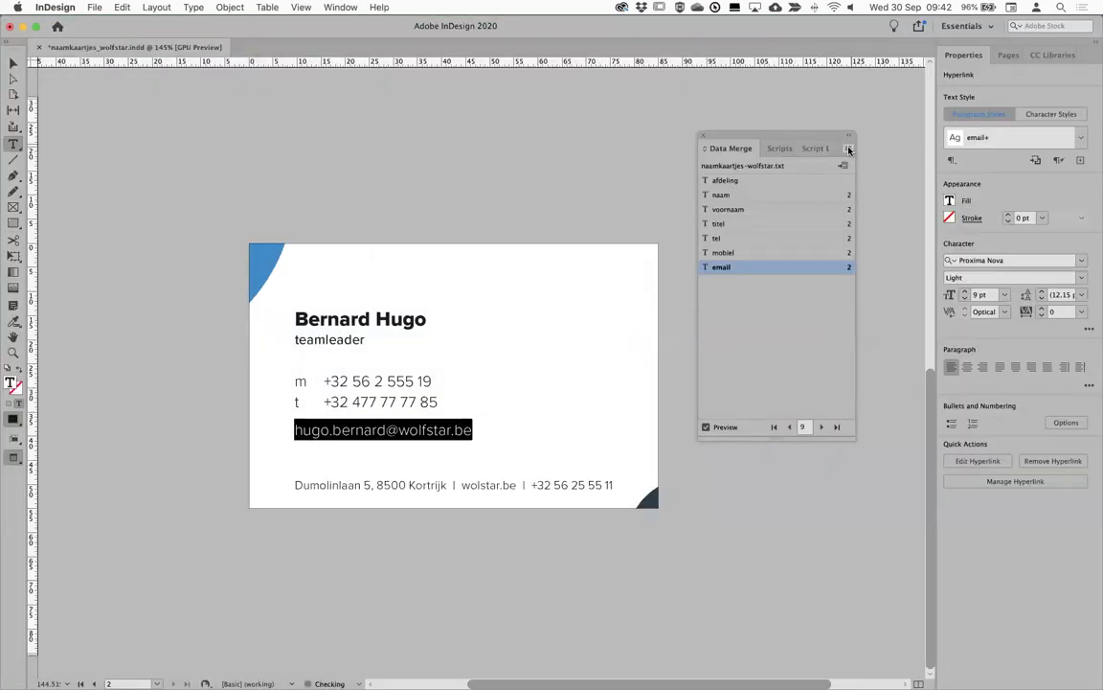
click(848, 150)
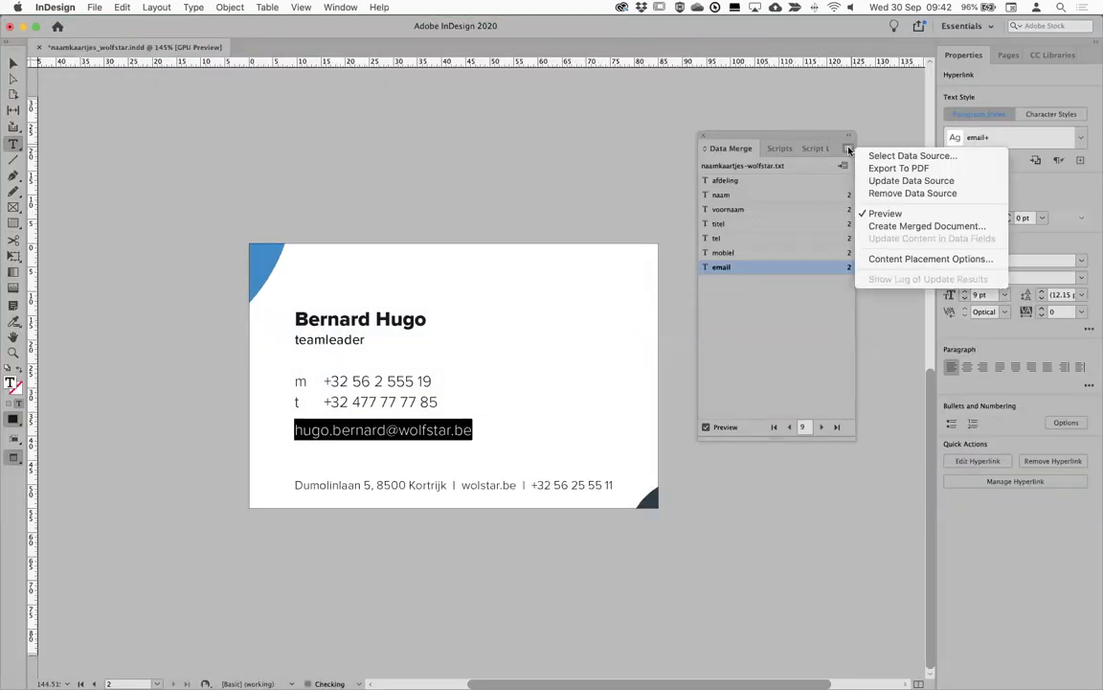
click(890, 181)
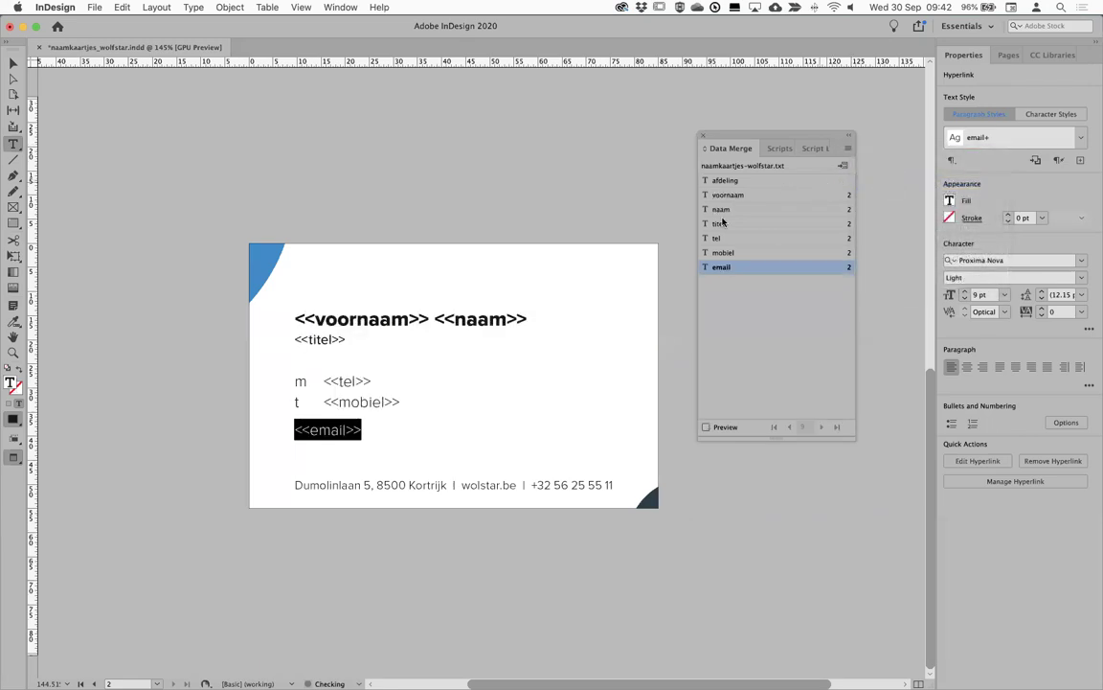
Preview the updated card again and step forward to record 11 to check the name order
click(706, 427)
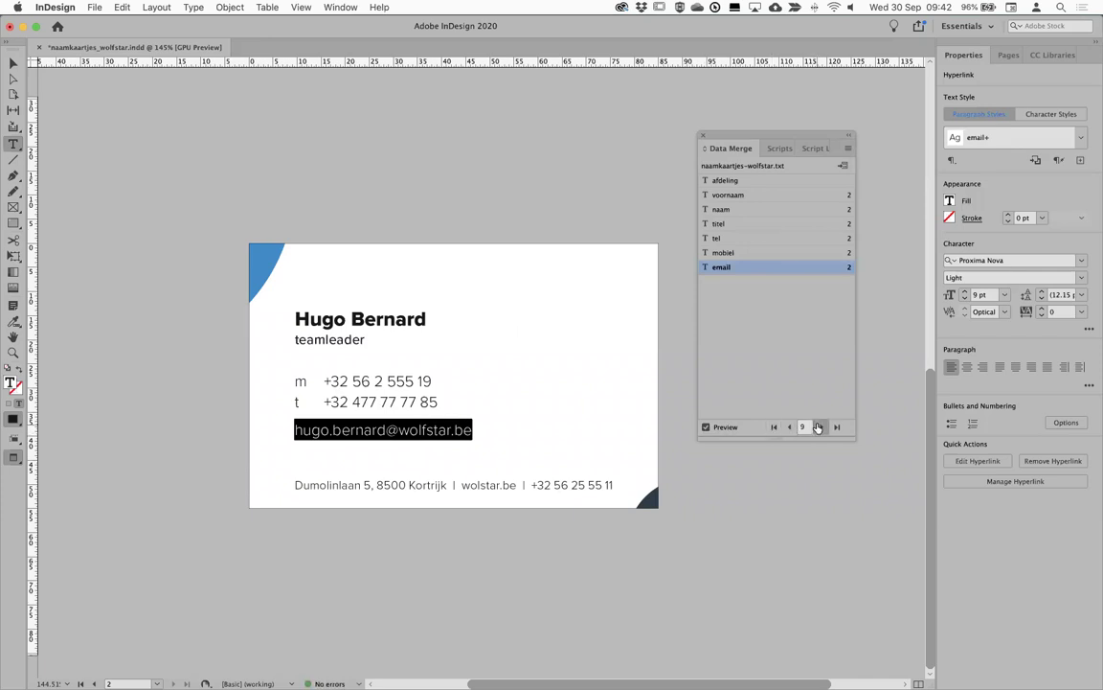
click(818, 427)
click(818, 428)
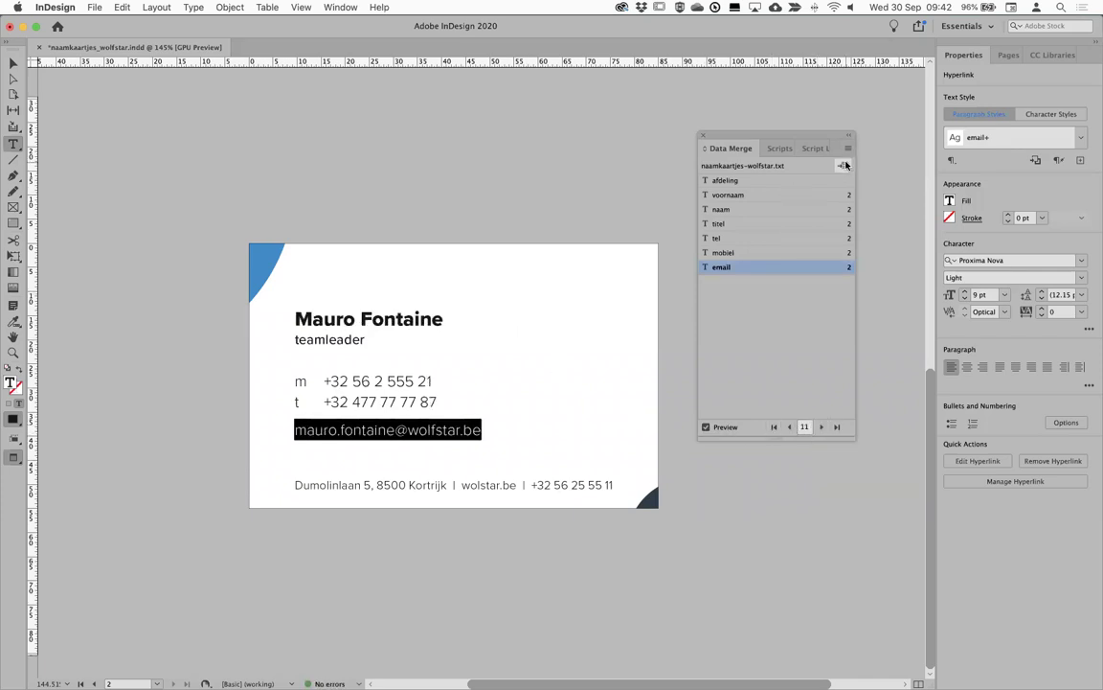
Create the merged document from all records with a single record per page, keeping the overset text report and missing-image alert on
click(844, 165)
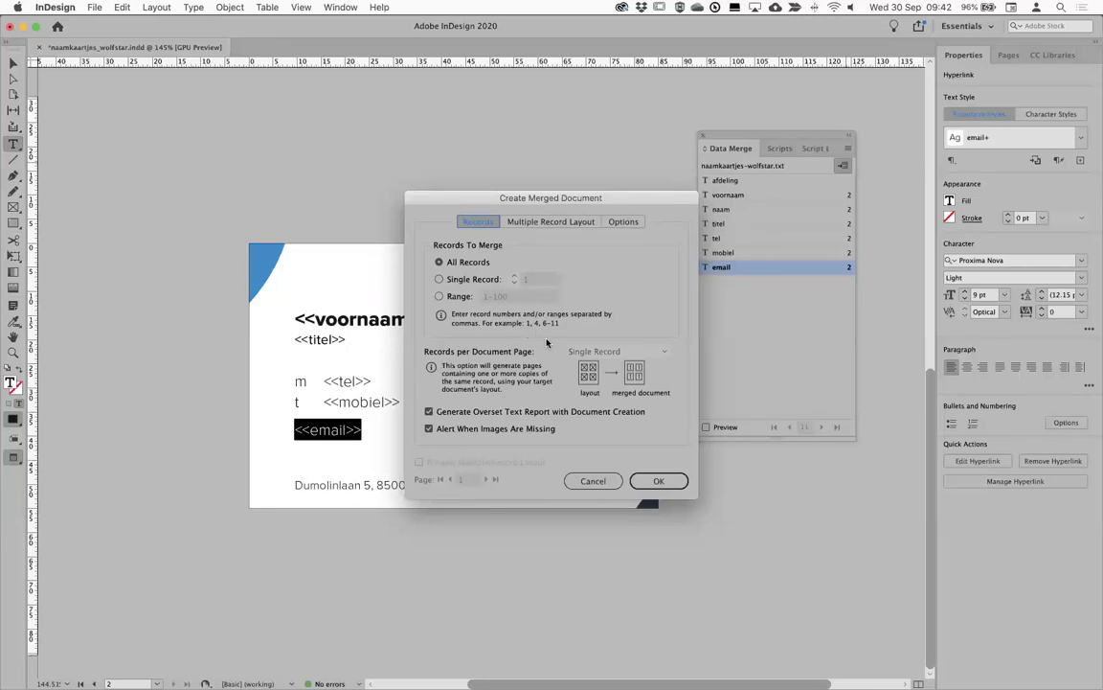
drag(467, 201, 507, 128)
click(703, 408)
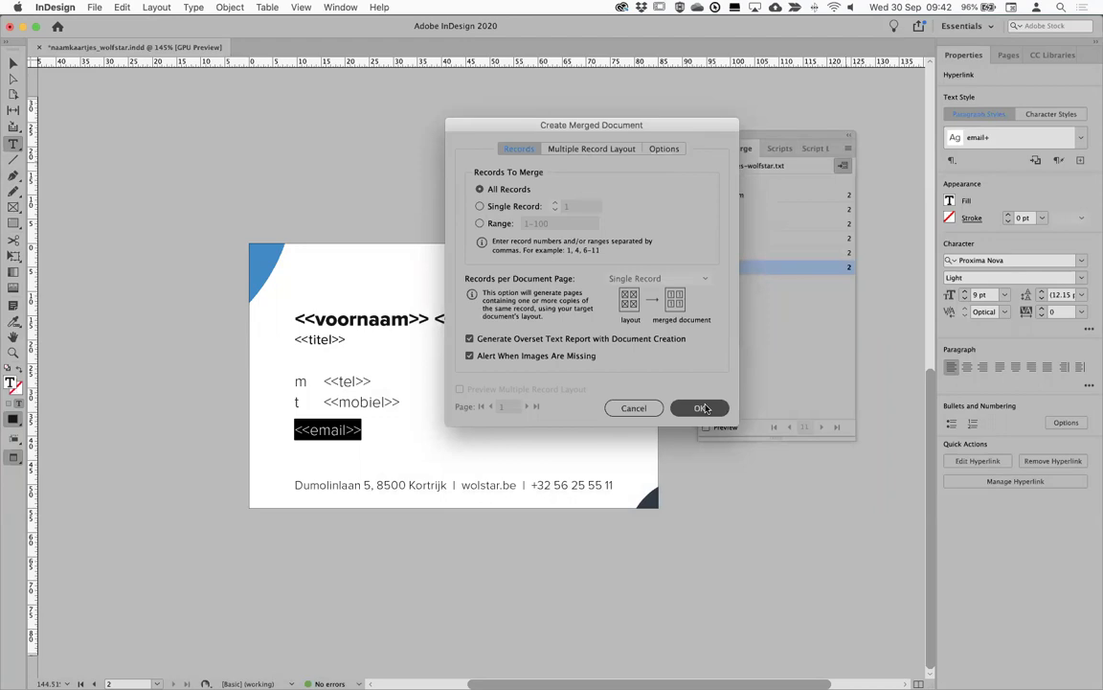
Run the merge into a new document and dismiss the overset text report
click(703, 408)
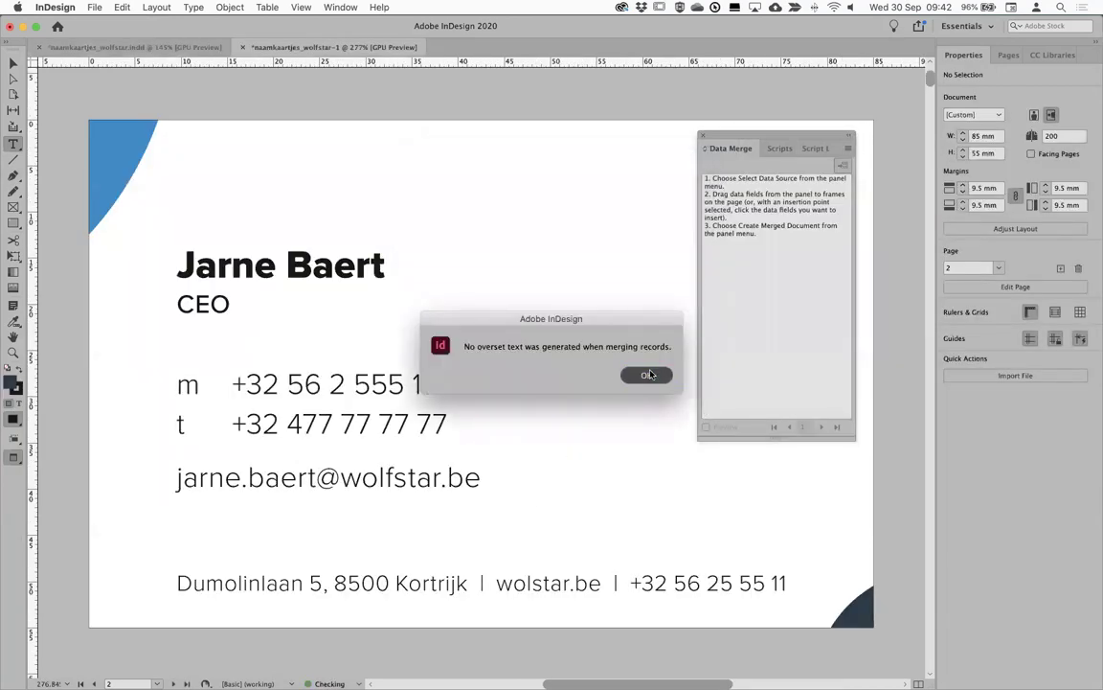
click(647, 374)
Look through the pages of the merged document to examine the generated logo fronts and employee card backs
click(13, 64)
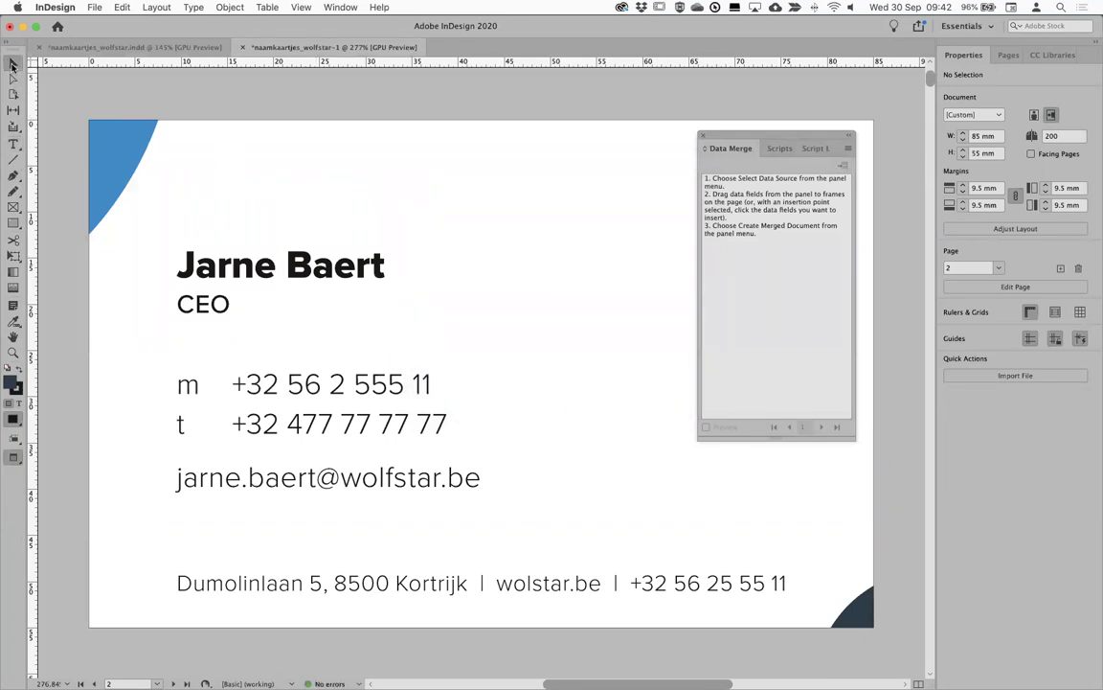
key(super+minus)
key(super+minus)
key(super+minus)
key(super+minus)
key(super+minus)
key(super+minus)
key(super+minus)
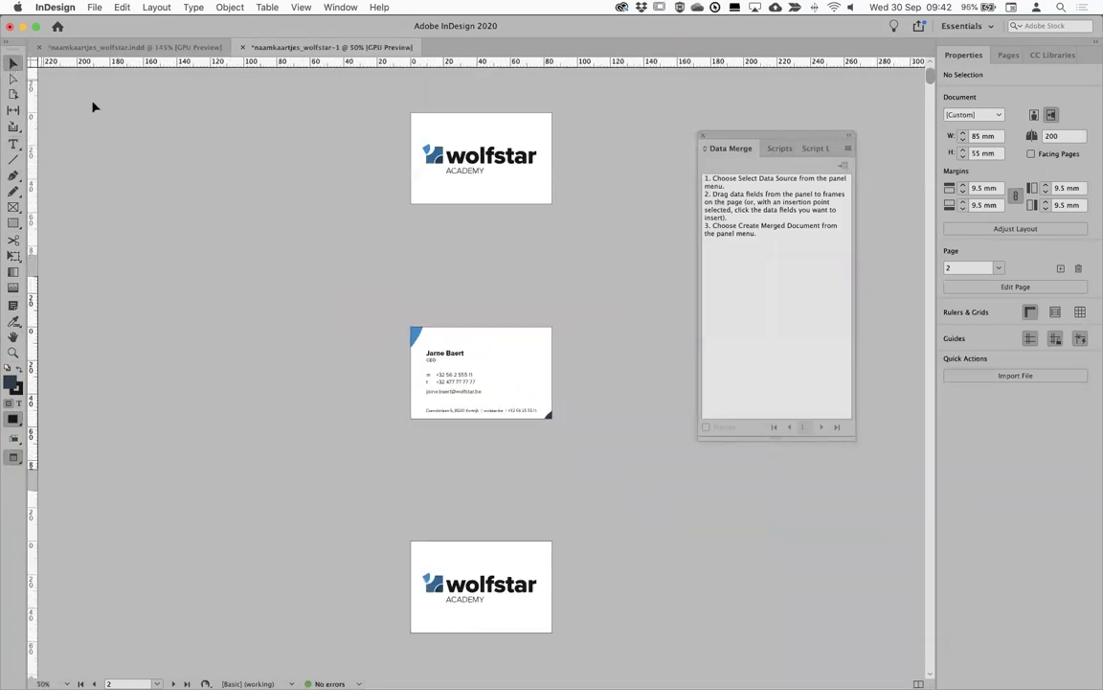
scroll(93, 107, down, 10)
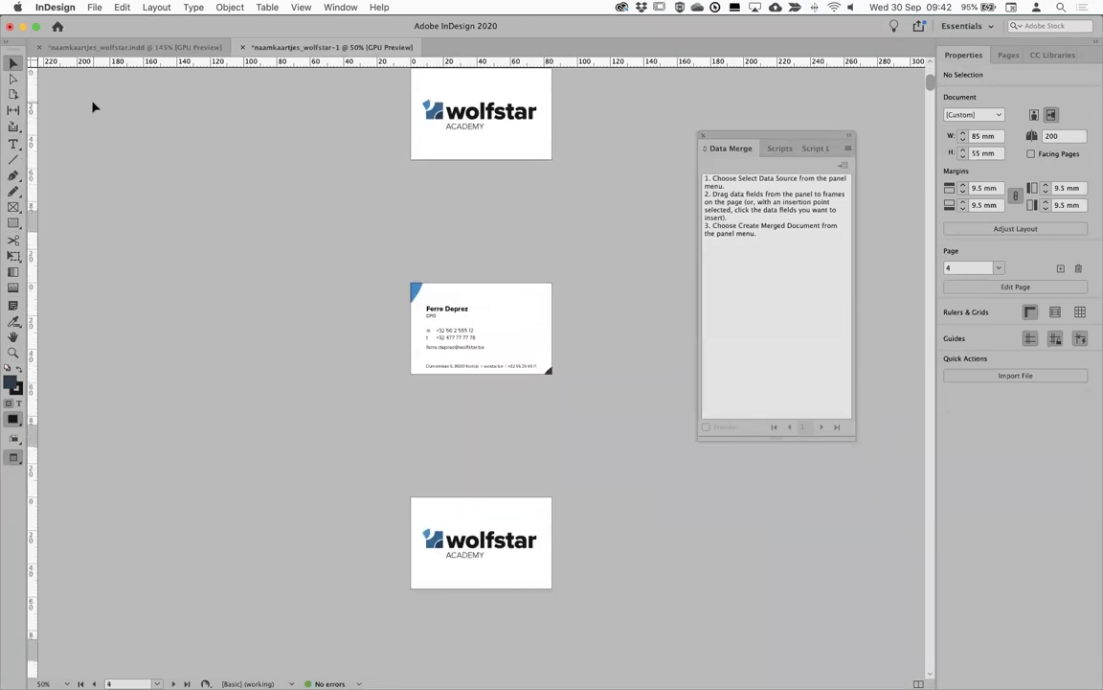
scroll(93, 107, down, 20)
scroll(92, 107, down, 20)
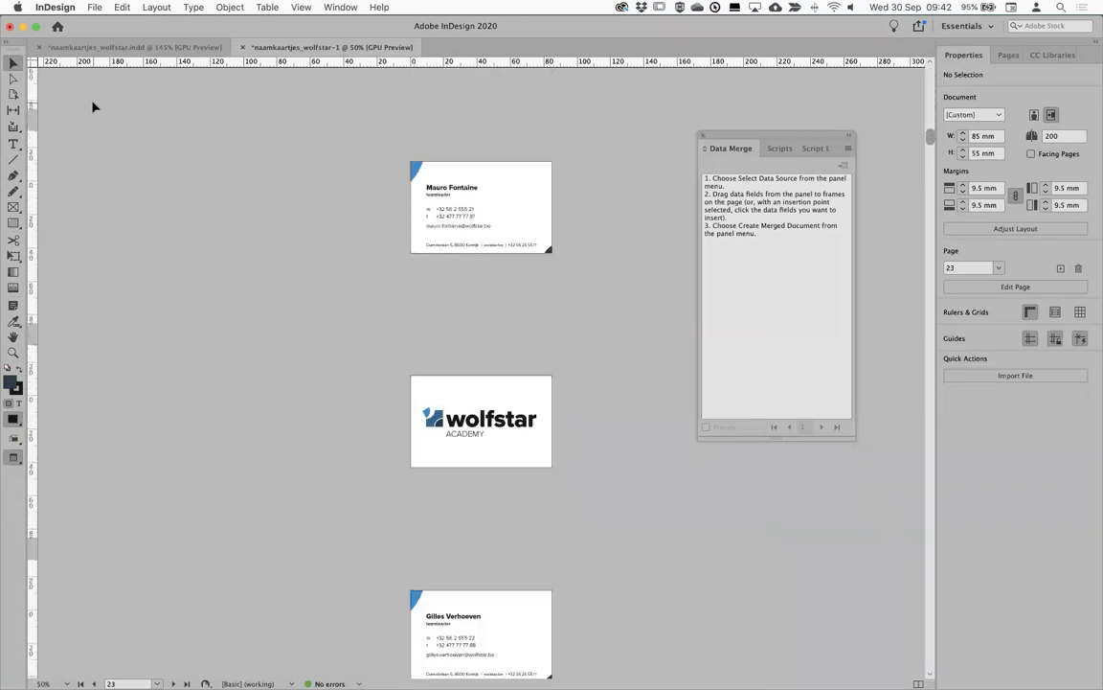
scroll(93, 108, down, 20)
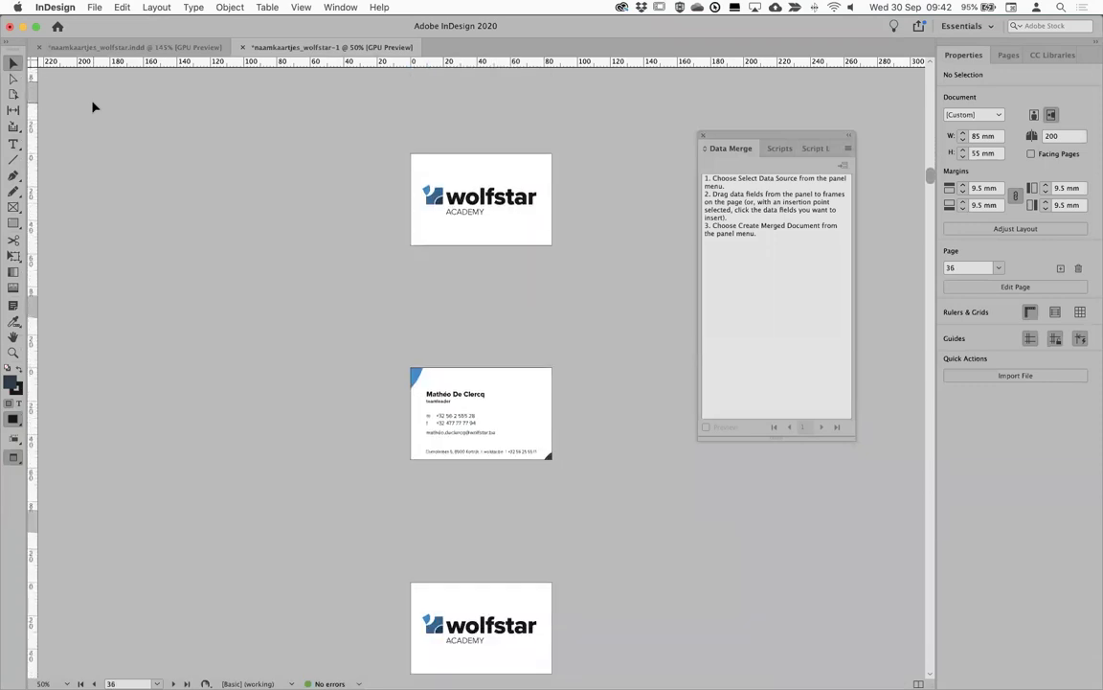
scroll(92, 108, up, 20)
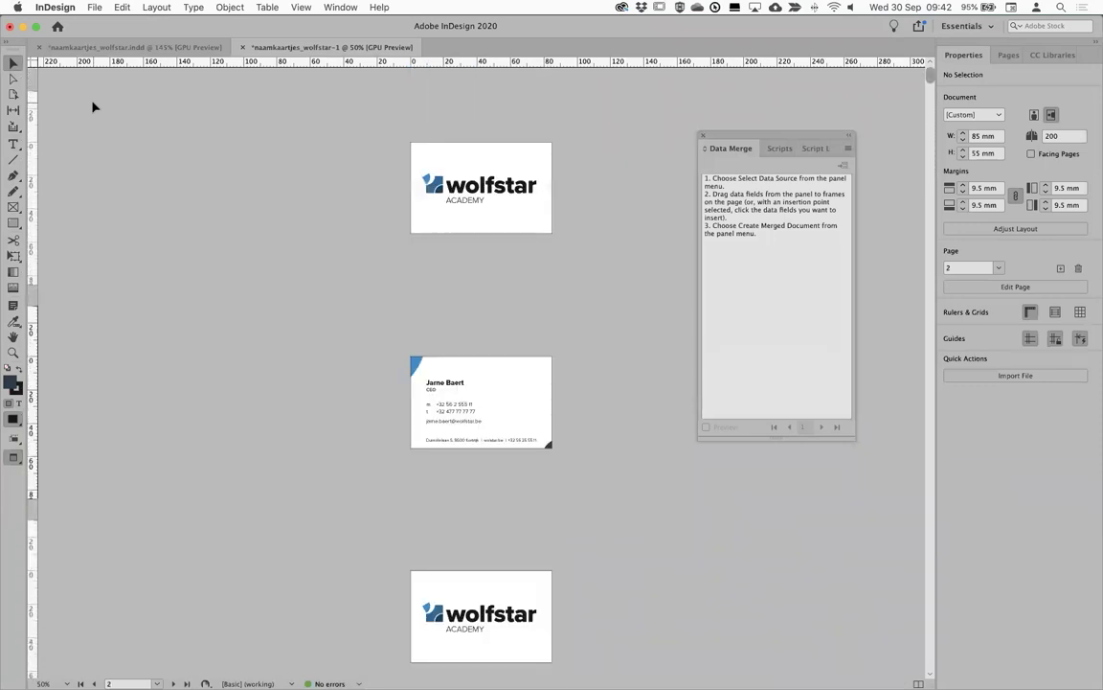
Inspect the colour swatches available for the text of the ACADEMY line on the first card's front
drag(370, 146, 579, 266)
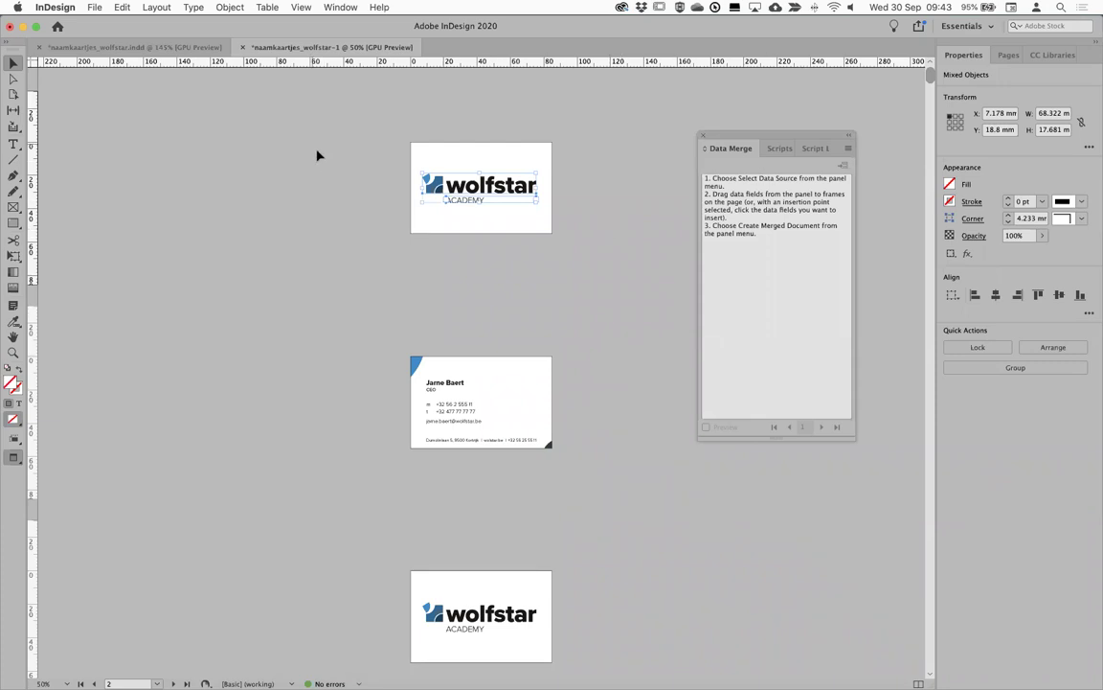
click(582, 204)
click(468, 200)
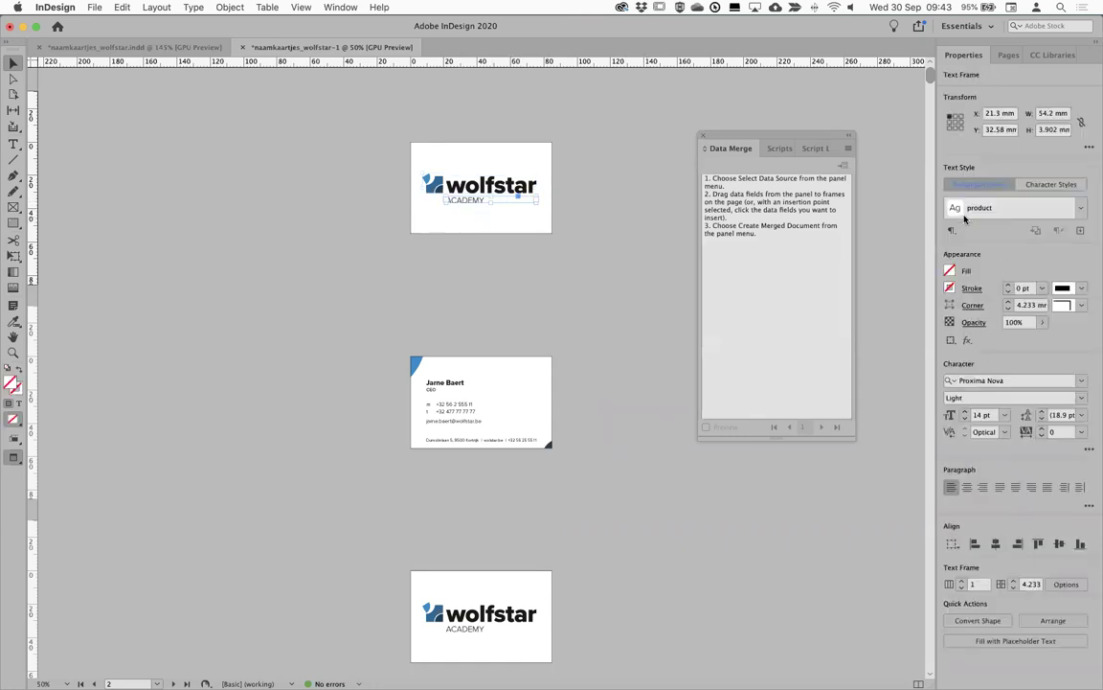
click(948, 271)
click(909, 318)
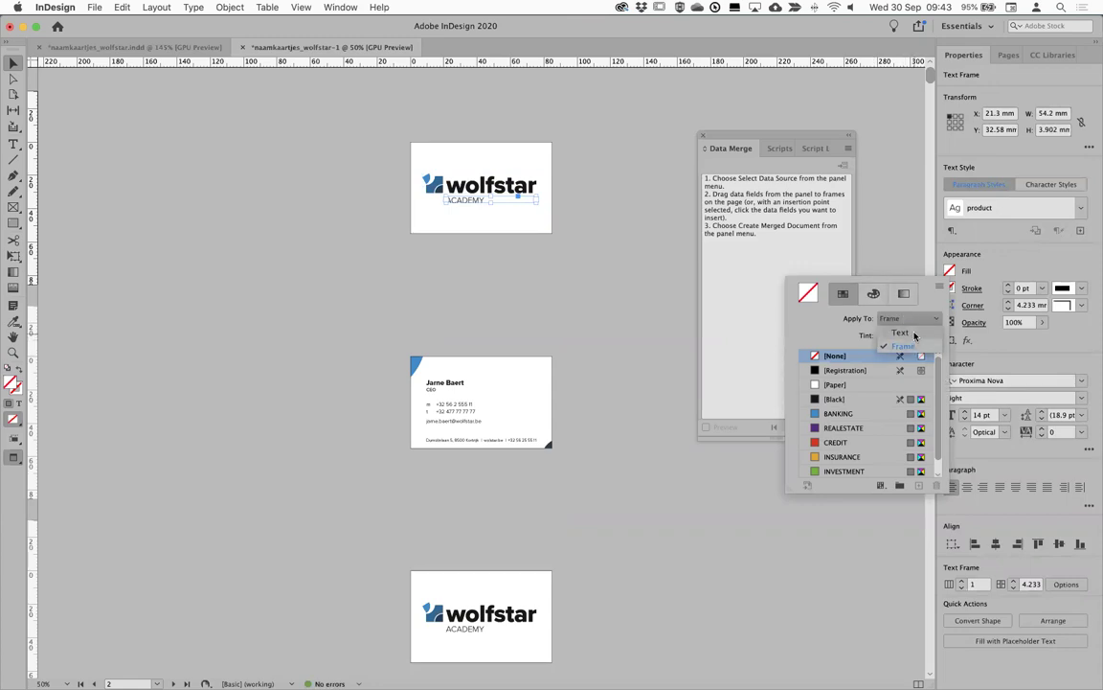
click(914, 334)
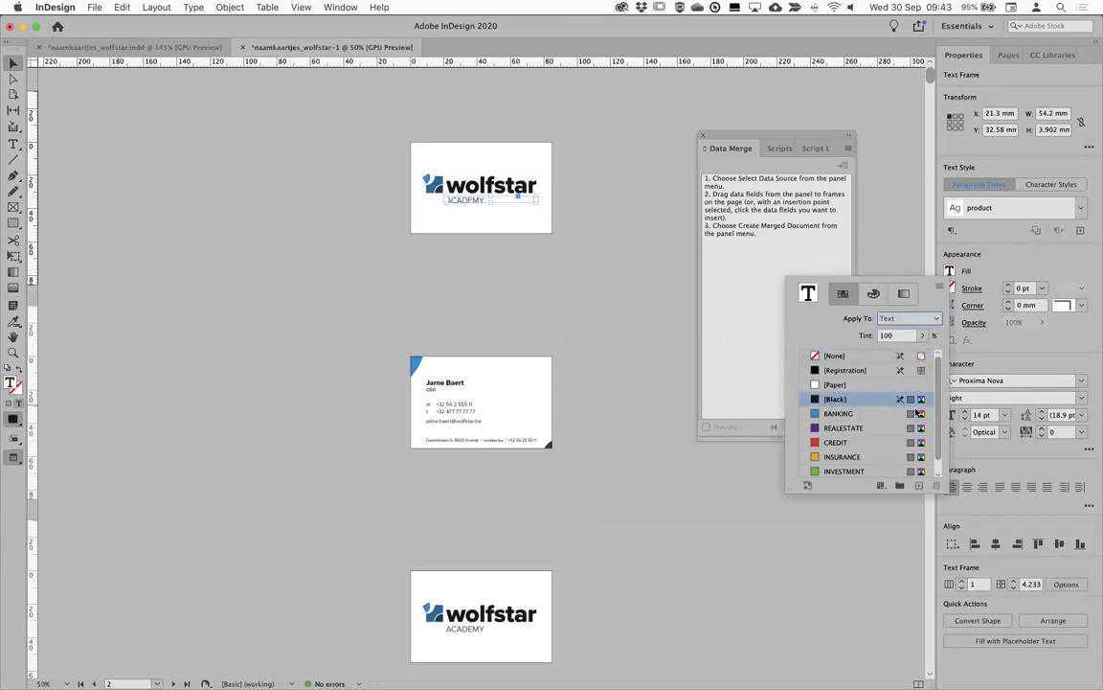
drag(866, 491, 864, 627)
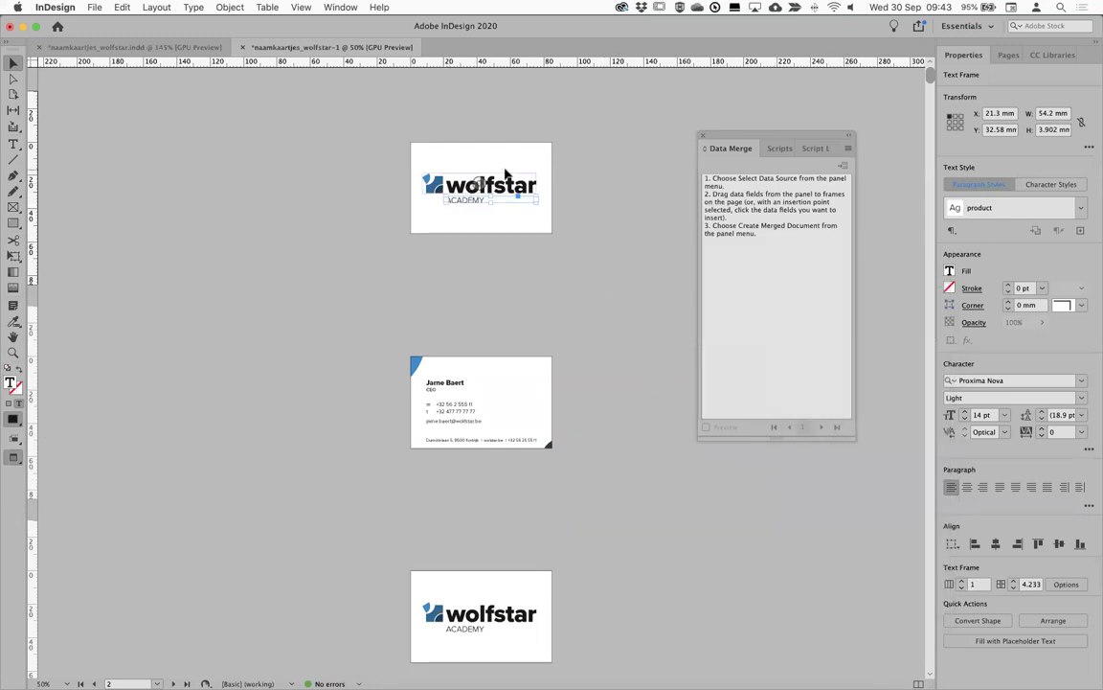
Replace the word ACADEMY under the first card's logo with BANKING
double_click(458, 201)
text(B)
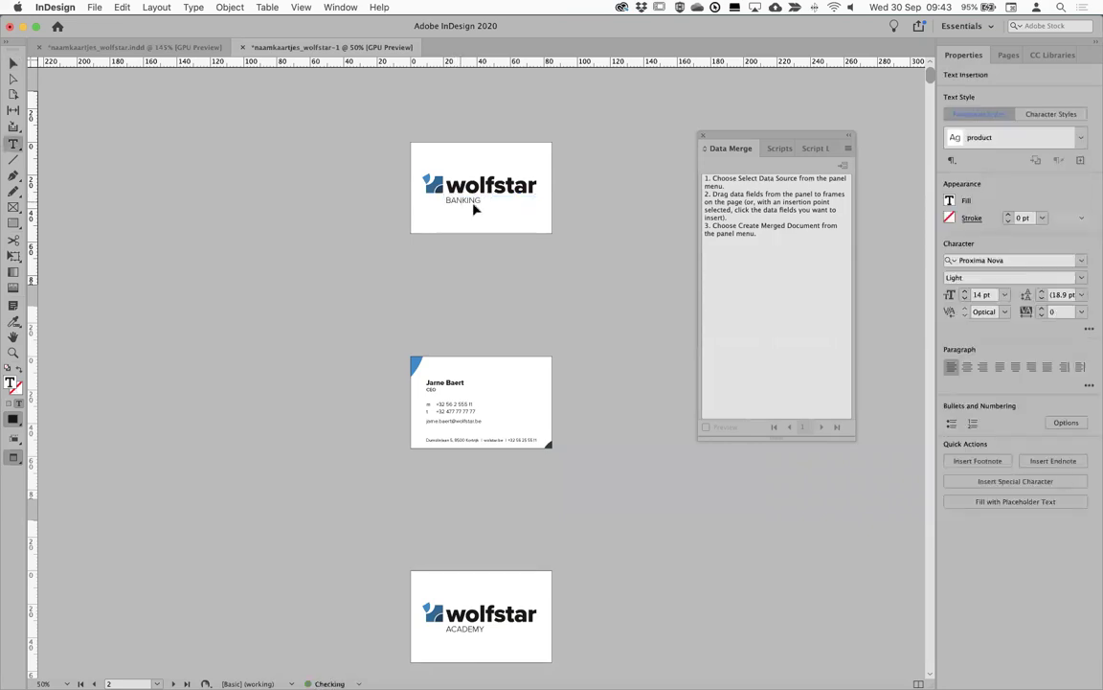
text(ANKING)
Apply the BANKING swatch as the fill colour of the BANKING text under the first card's logo
double_click(473, 208)
click(949, 200)
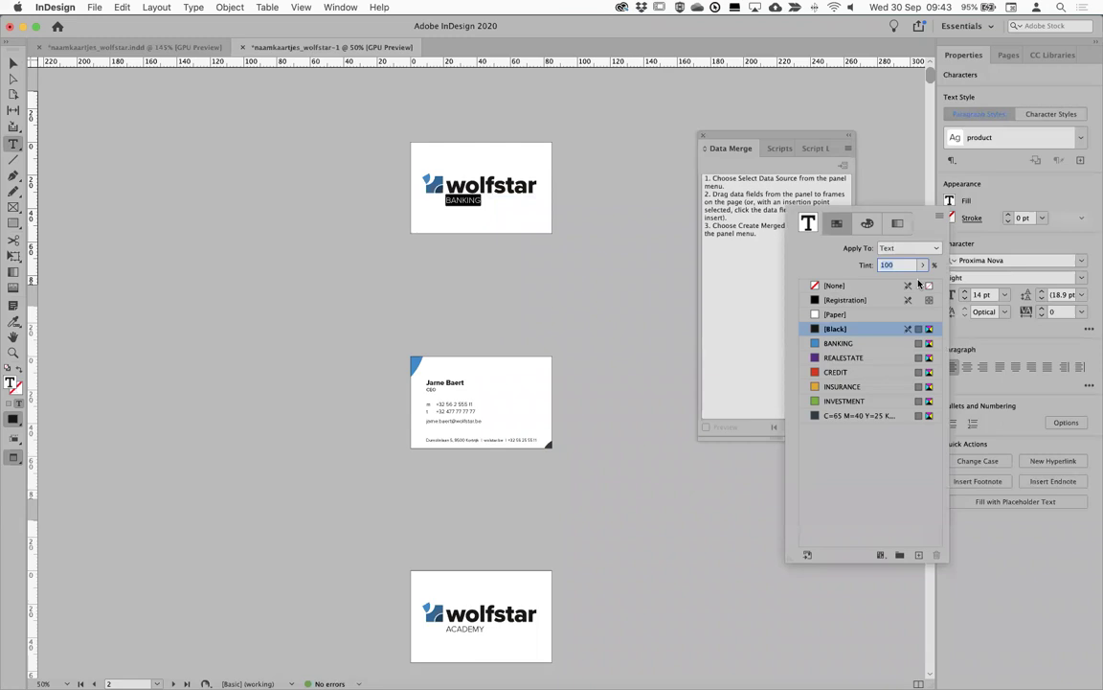
click(838, 343)
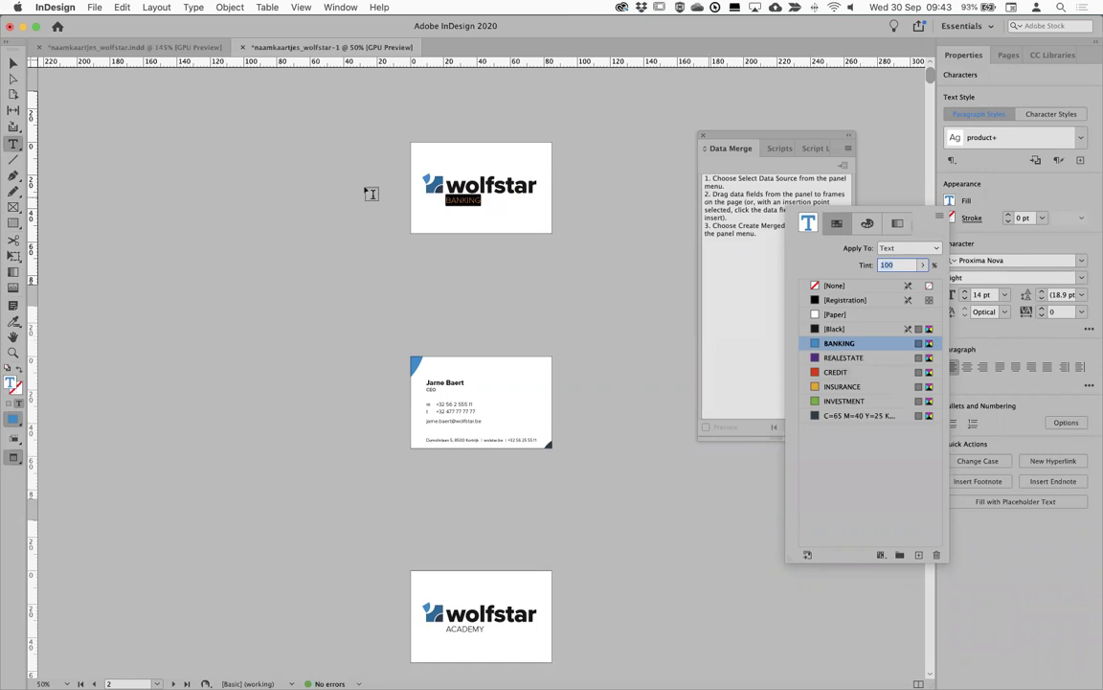
key(Escape)
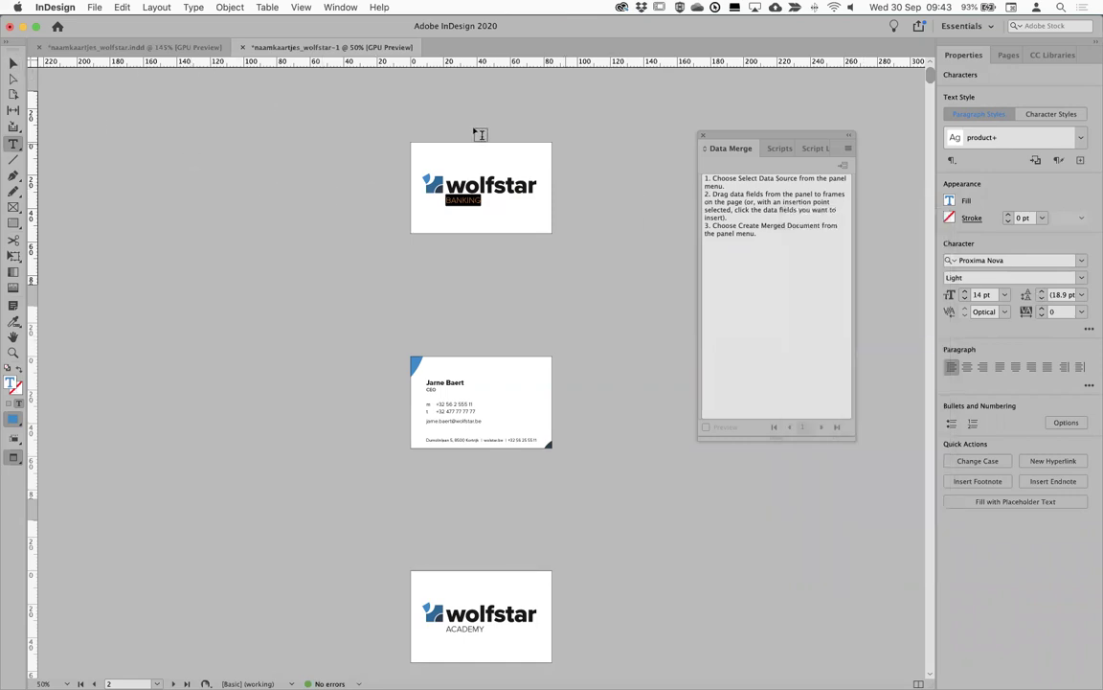
click(15, 63)
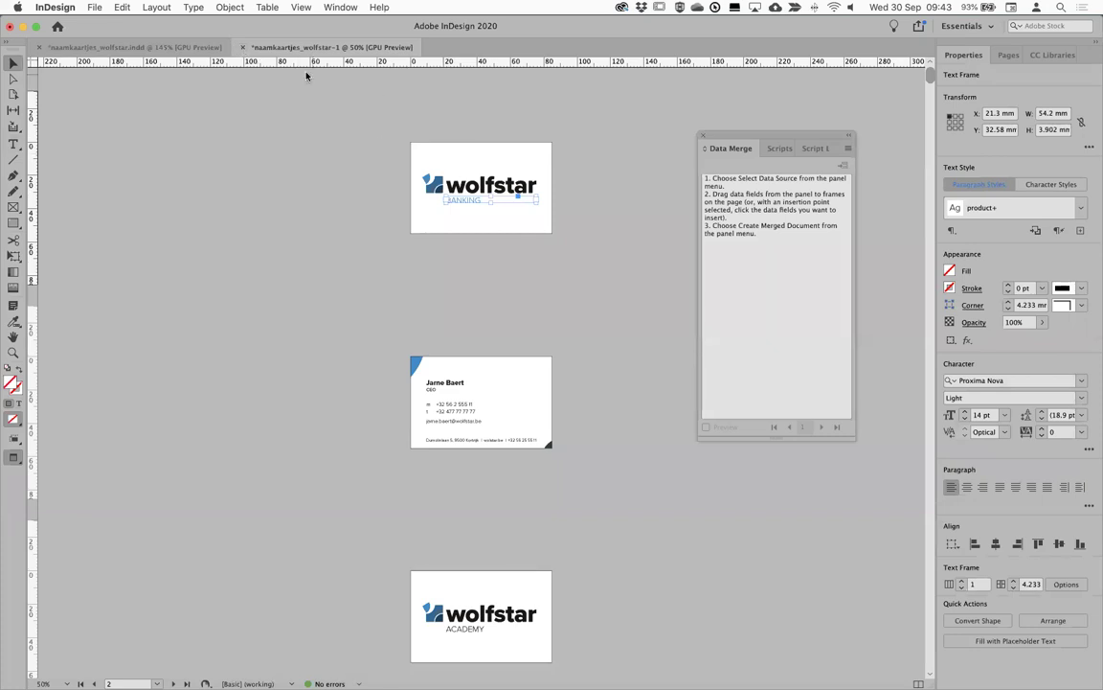
Close the naamkaartjes_wolfstar template and the merged document without saving either one
click(165, 50)
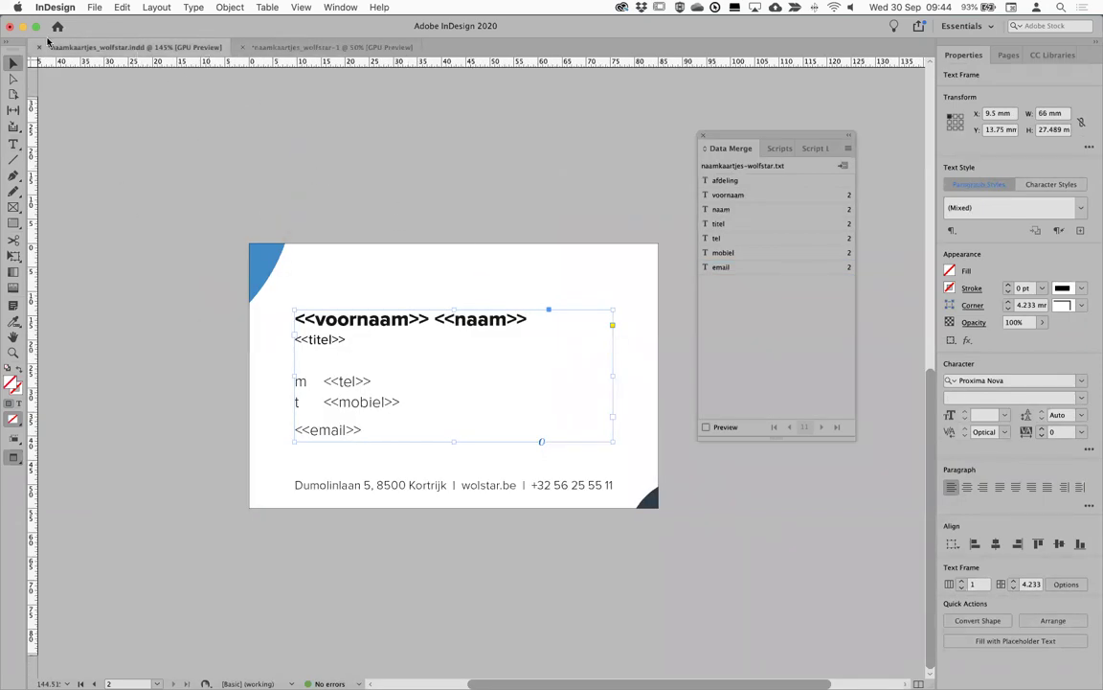
key(super+w)
click(557, 374)
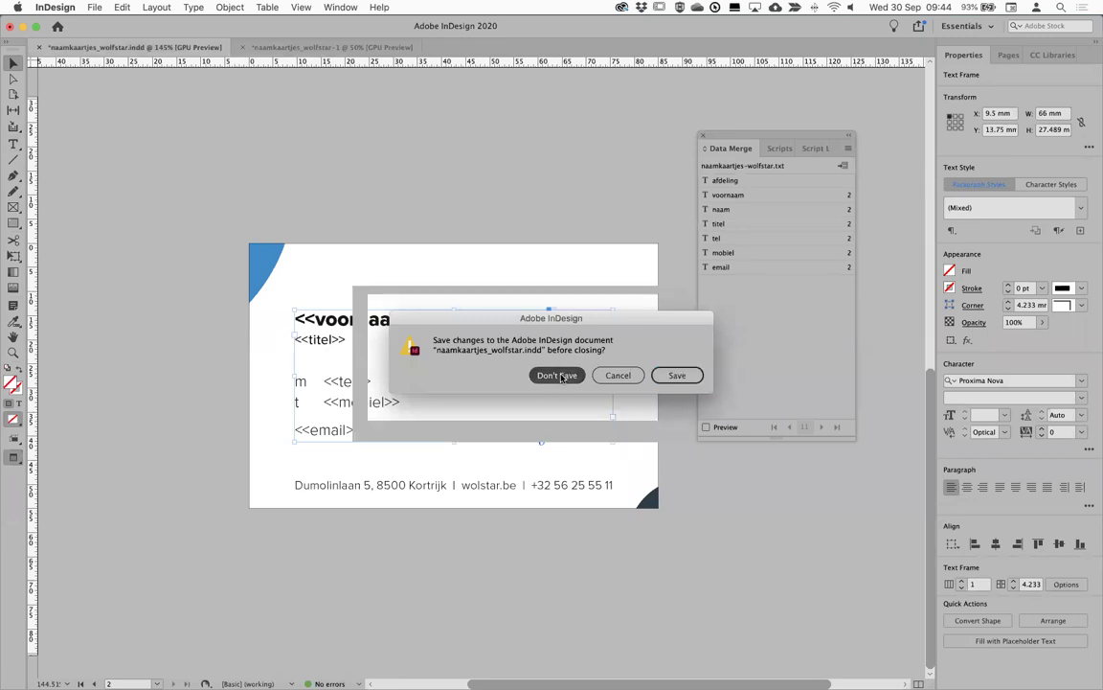
key(super+w)
click(556, 376)
Switch to Finder and open minicatalogus-indices.indd from the indices folder in InDesign
key(super+Tab)
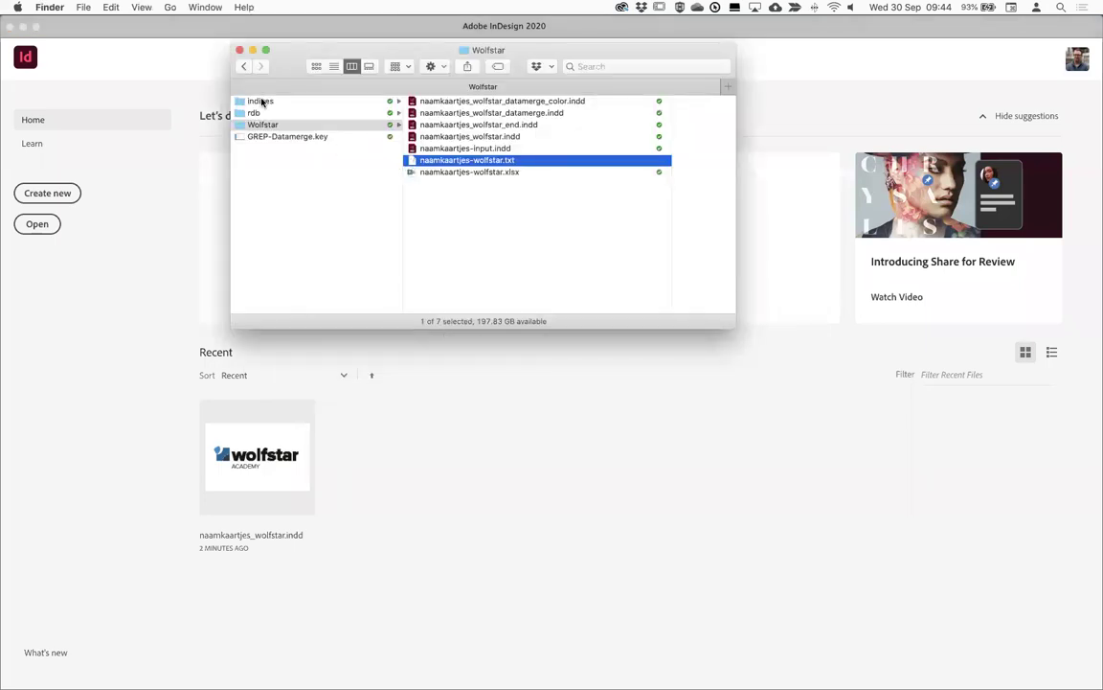
click(261, 101)
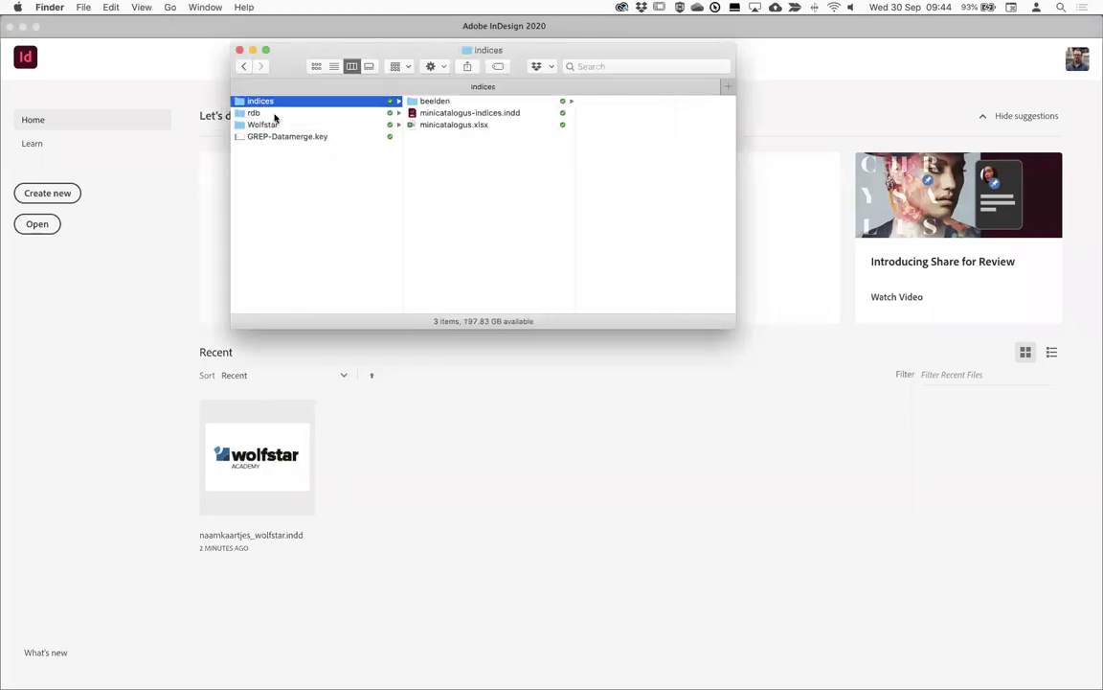
click(425, 102)
click(414, 114)
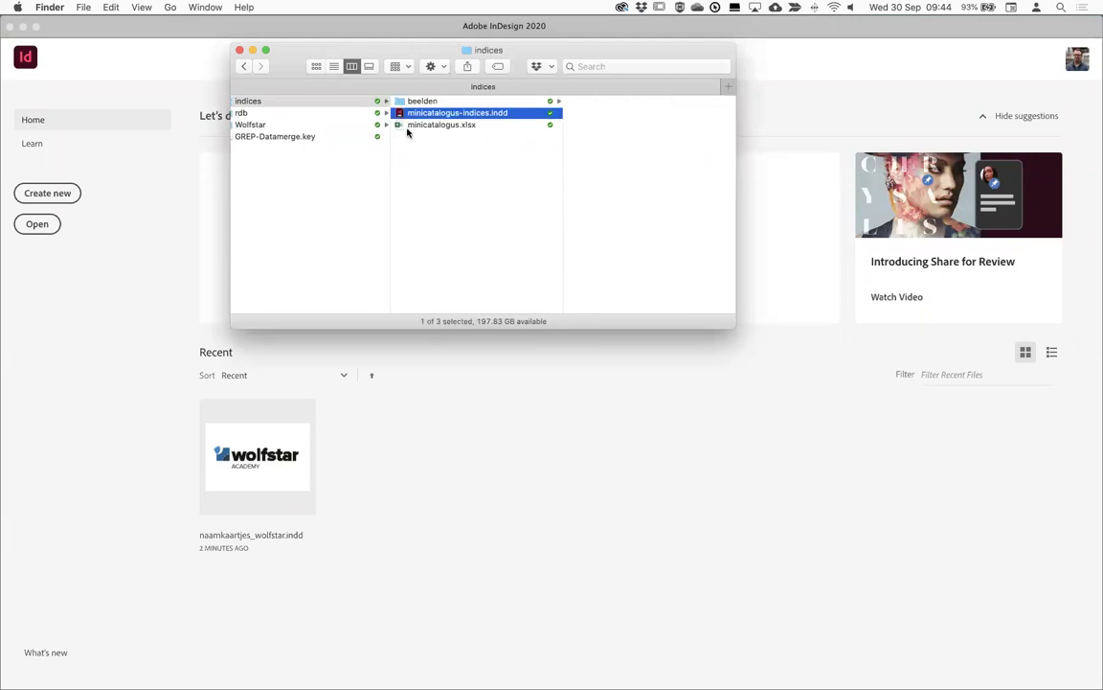
key(super+o)
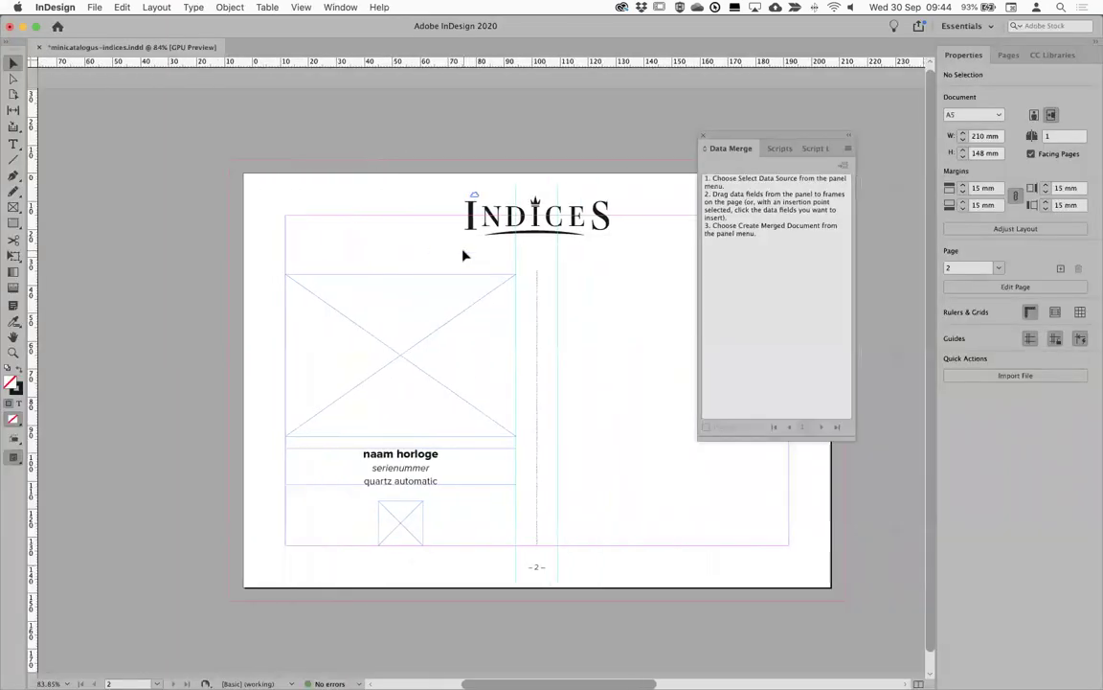
scroll(463, 253, right, 5)
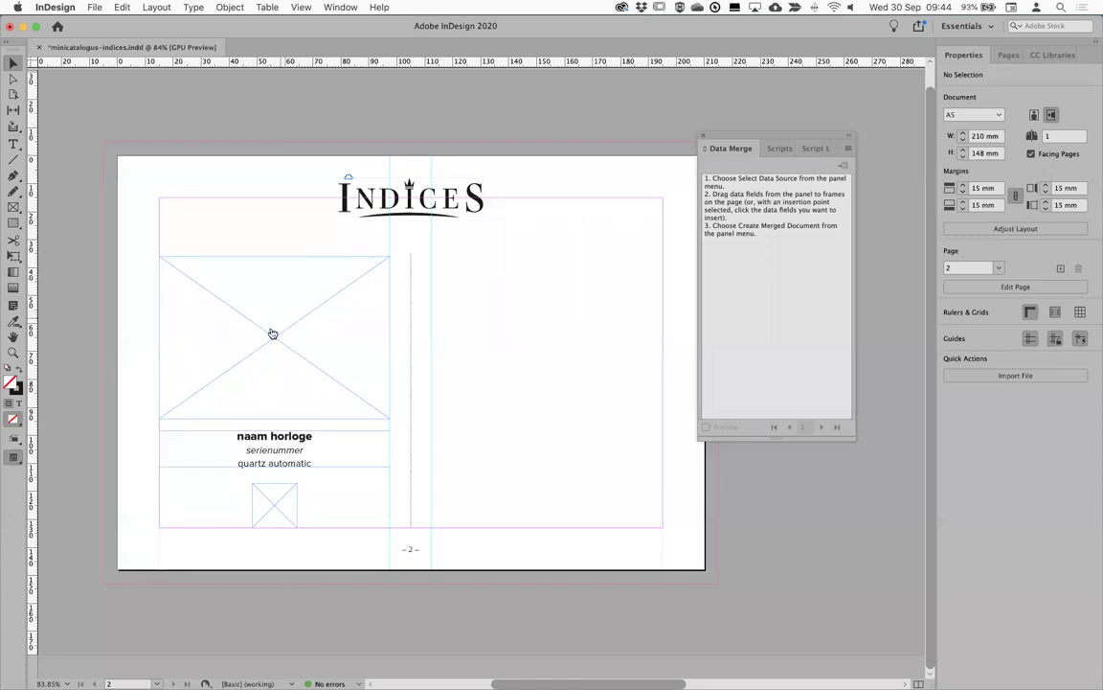
In Finder, inspect the watch images and minicatalogus.txt in the beelden folder, and open minicatalogus.xlsx in Excel to view its columns
key(super+Tab)
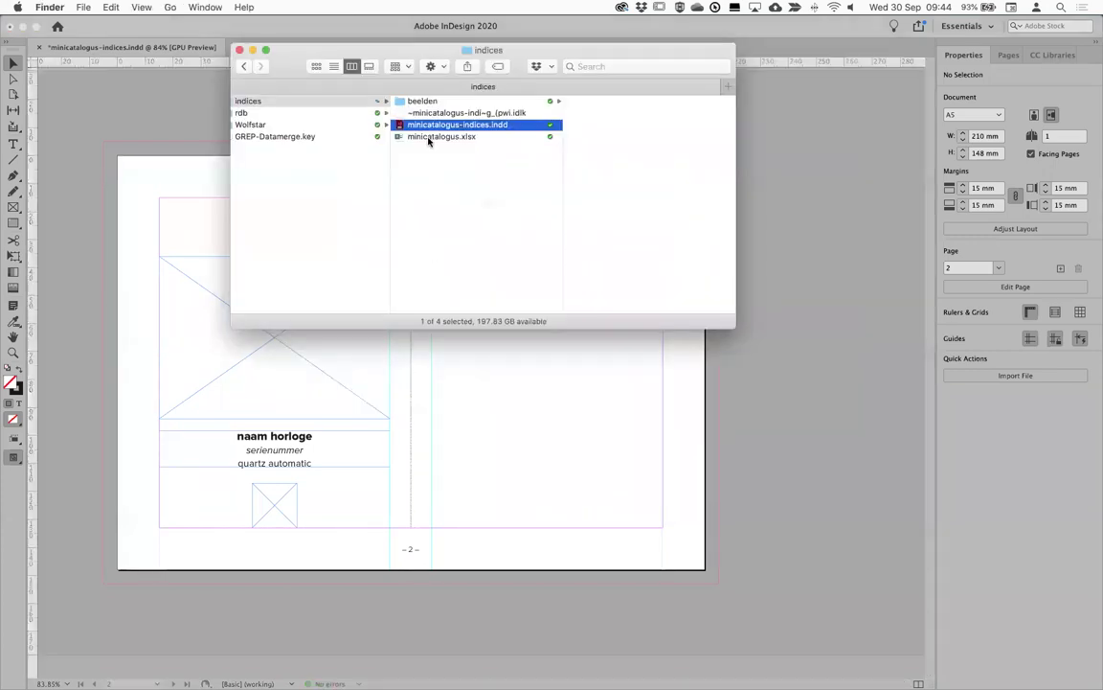
click(431, 137)
click(432, 102)
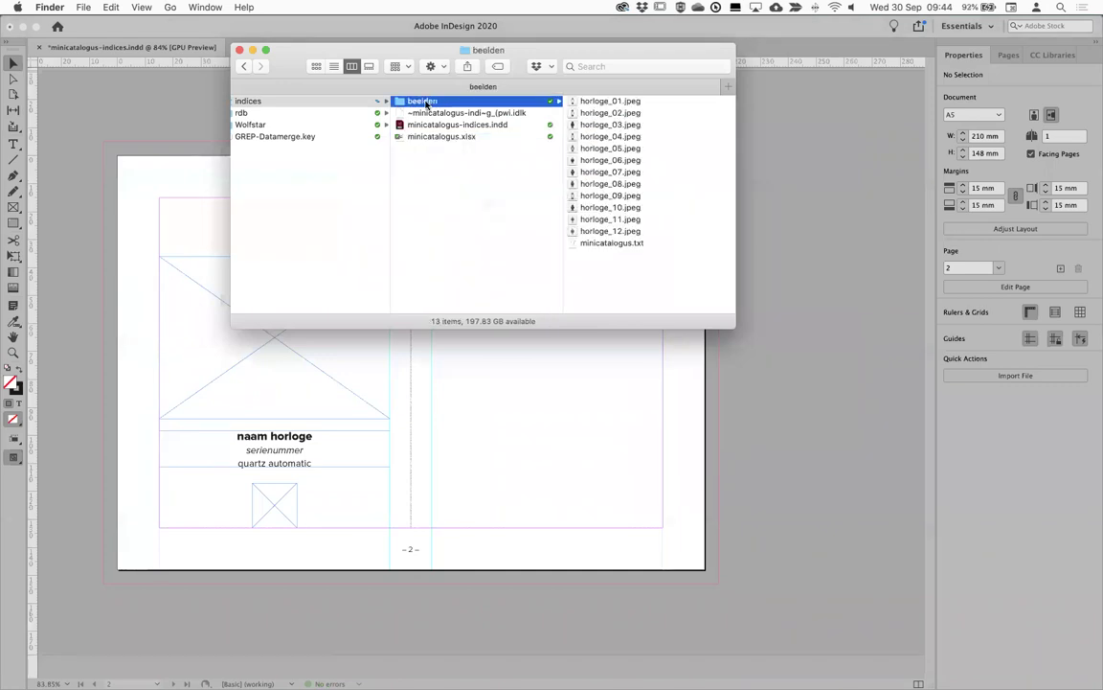
click(611, 244)
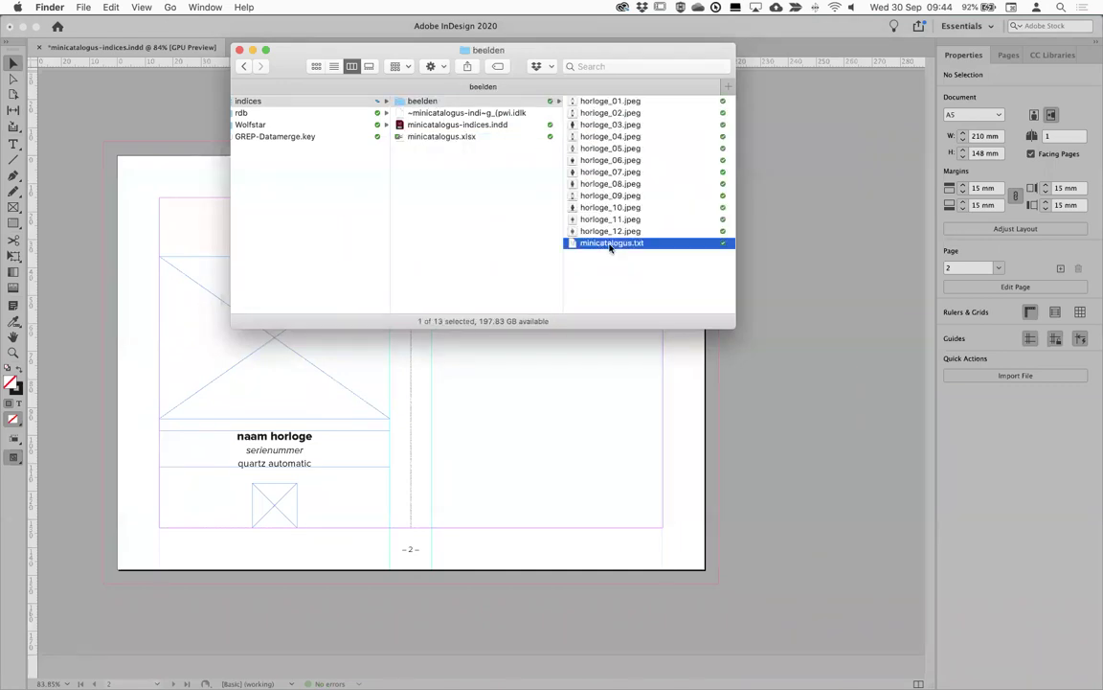
click(419, 138)
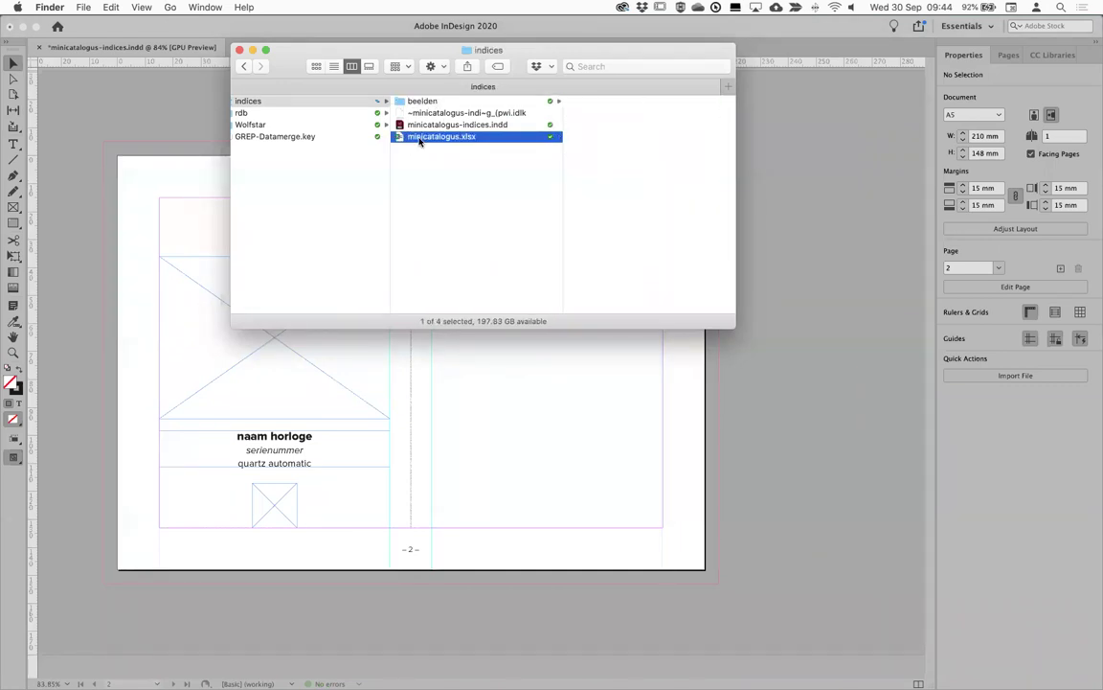
click(406, 99)
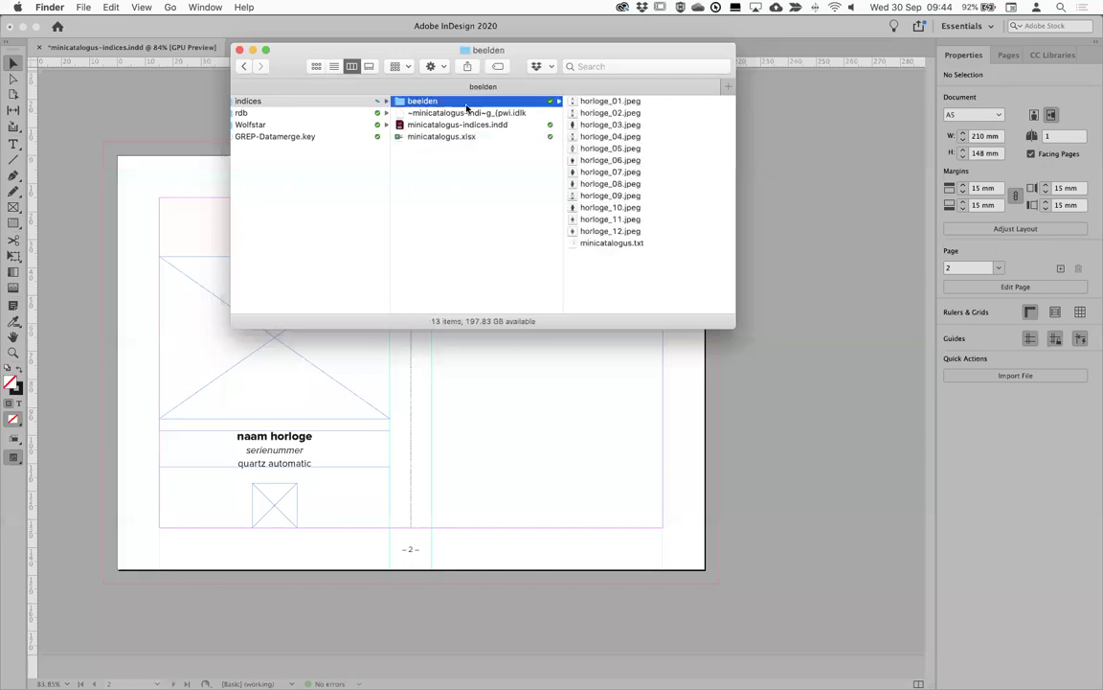
click(613, 244)
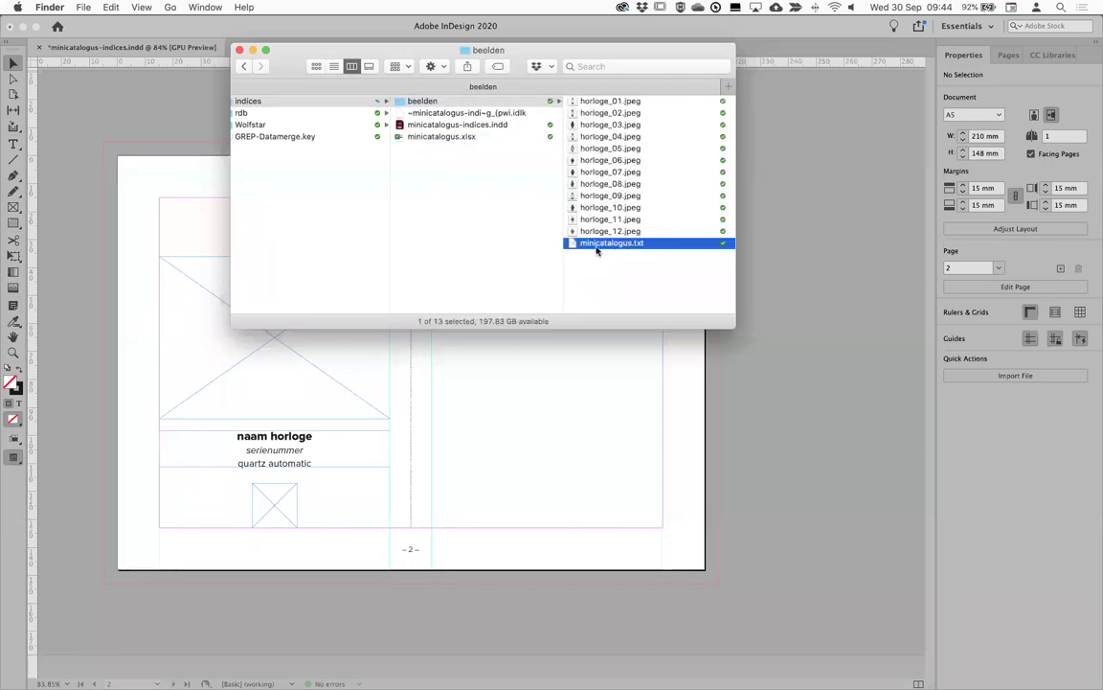
double_click(462, 137)
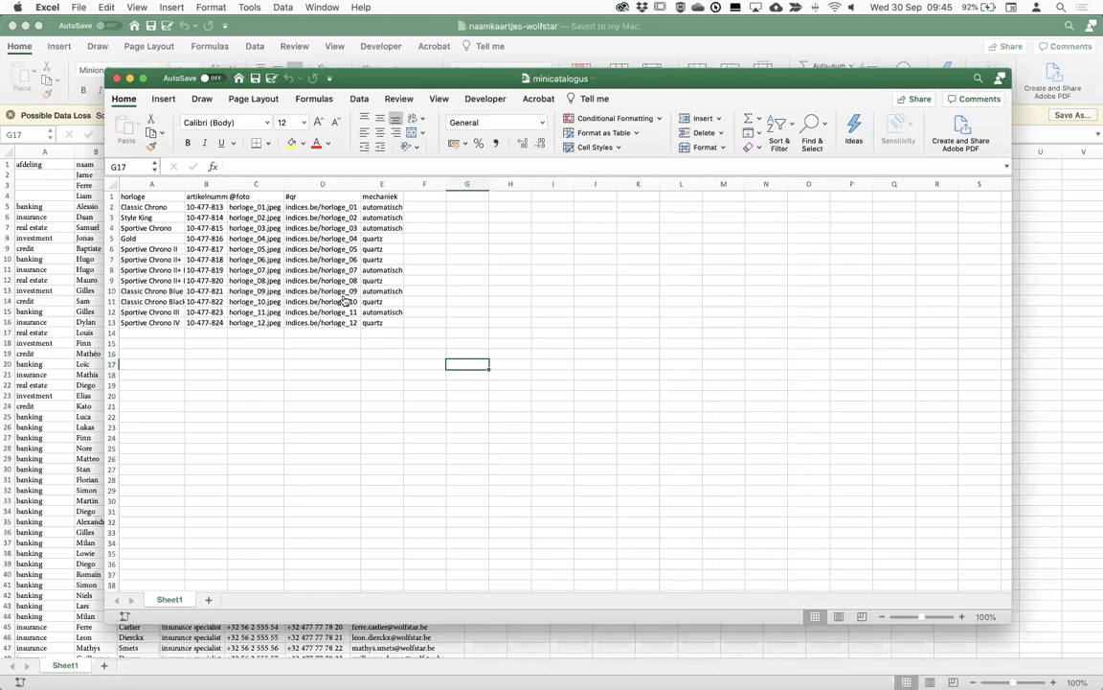
Switch to InDesign and select minicatalogus.txt from the indices/beelden folder as the data merge source
key(super+Tab)
key(super+Tab)
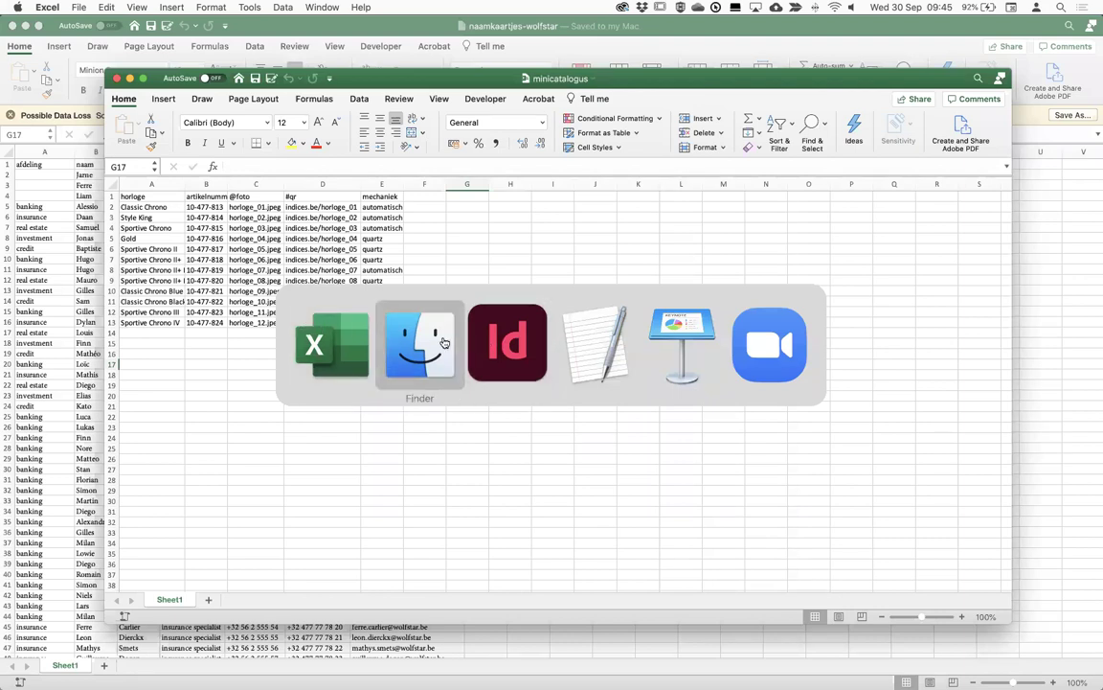
click(503, 342)
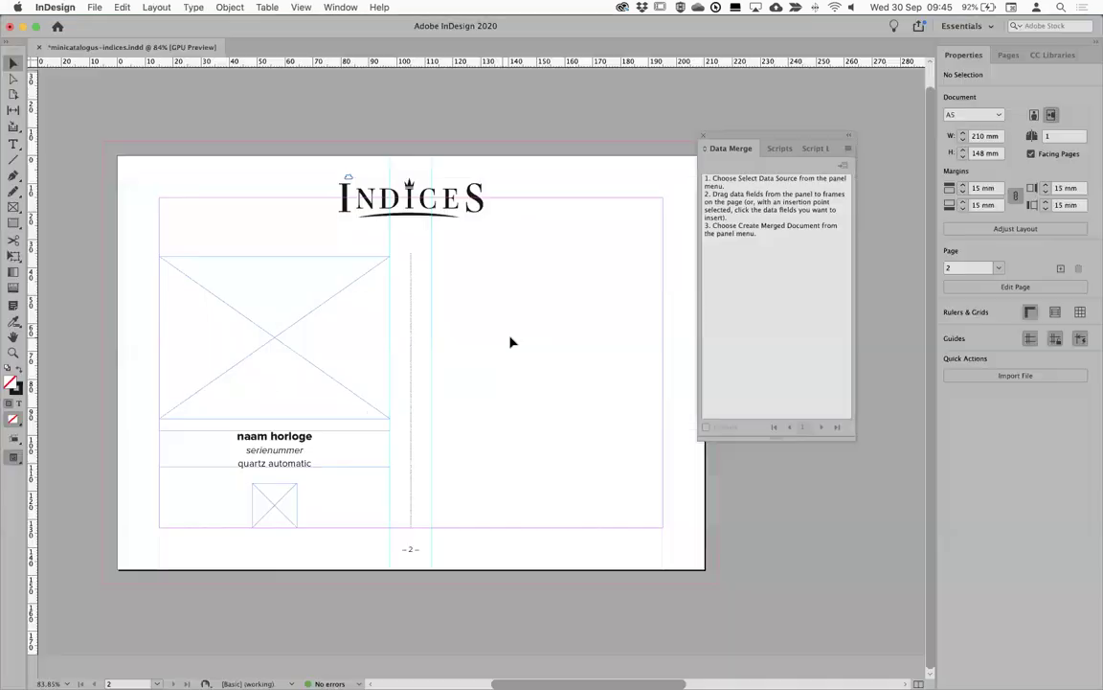
click(848, 148)
click(905, 155)
click(465, 222)
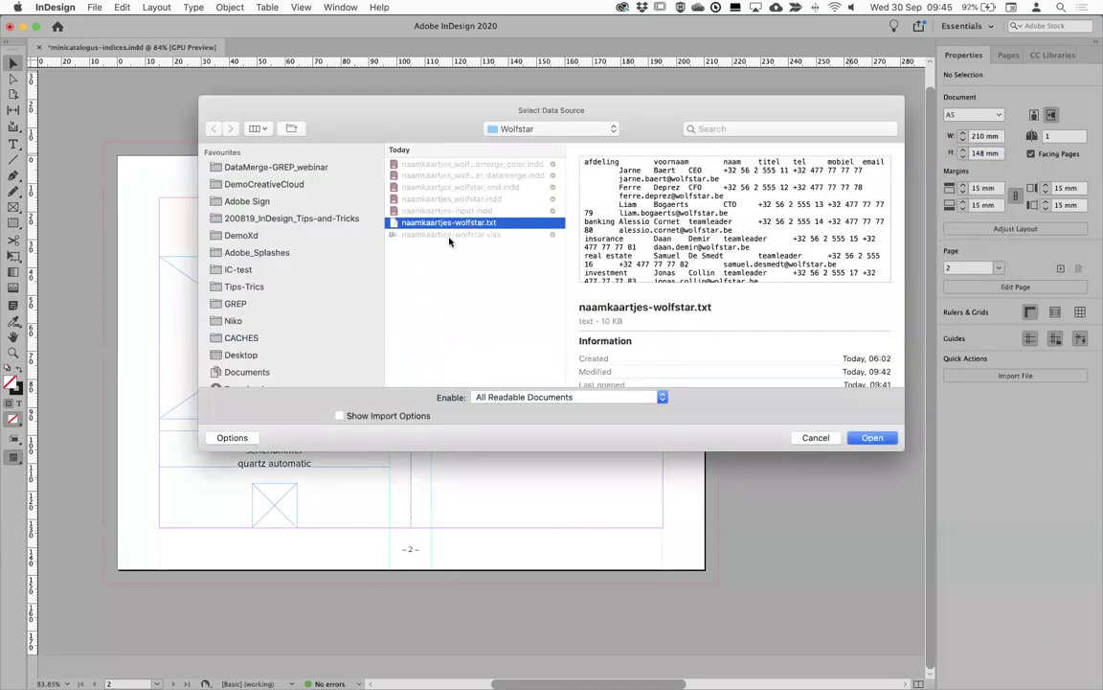
key(super+Up)
click(477, 166)
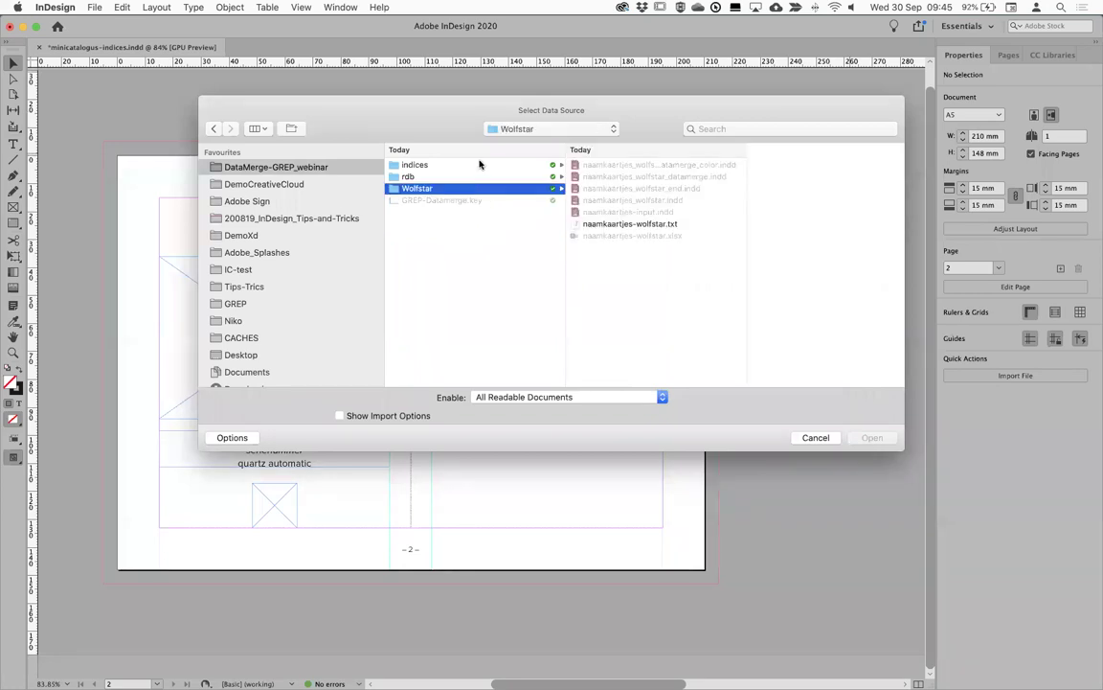
click(601, 166)
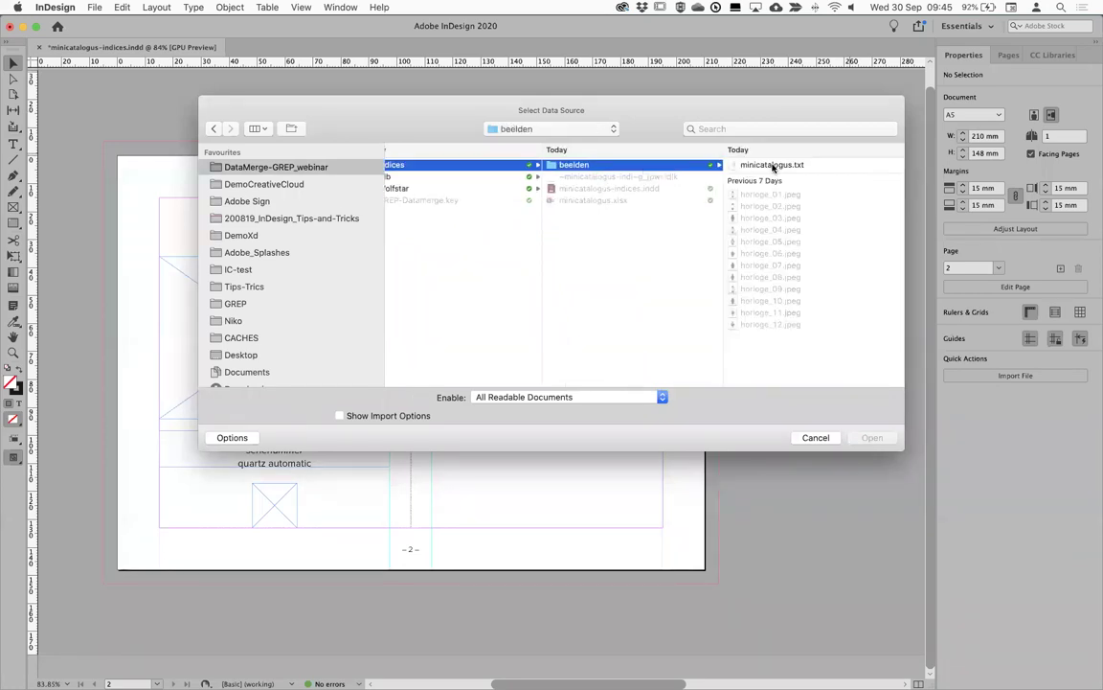
click(757, 164)
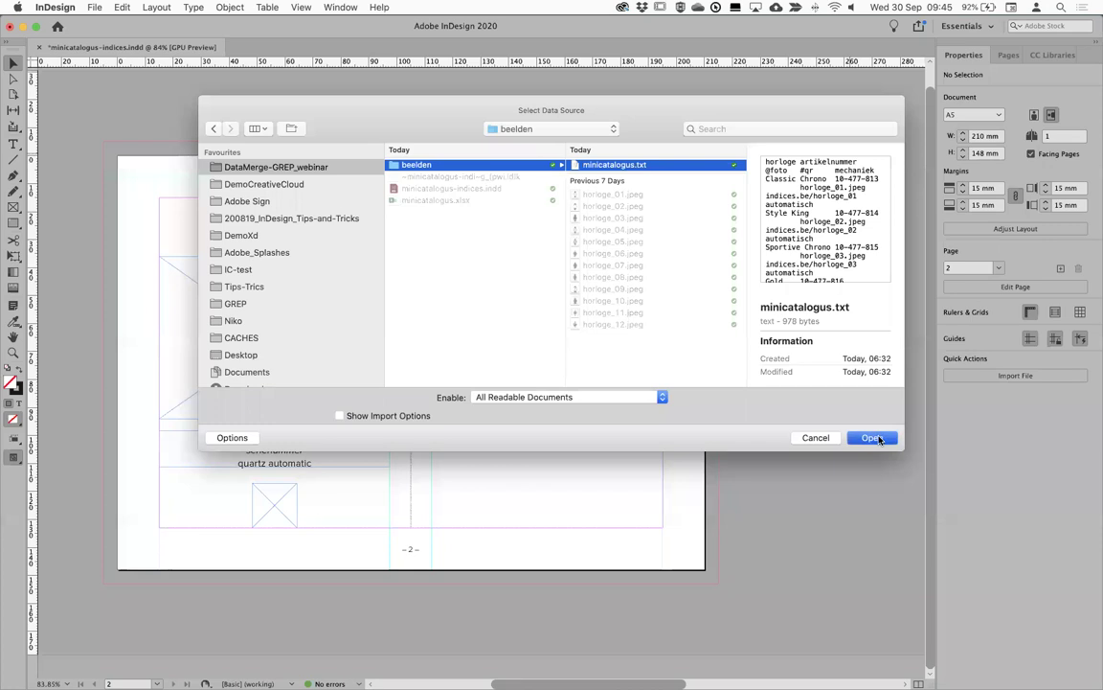
click(869, 437)
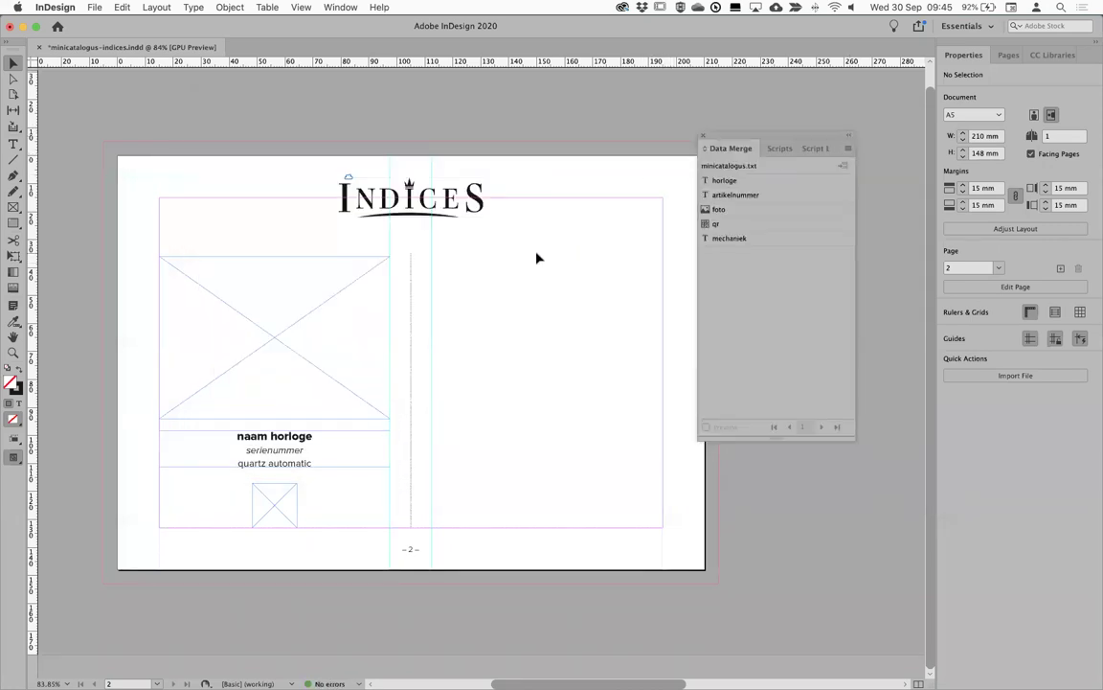
Assign the foto field to the large image frame and the qr field to the small frame, with record preview enabled
drag(730, 209, 308, 327)
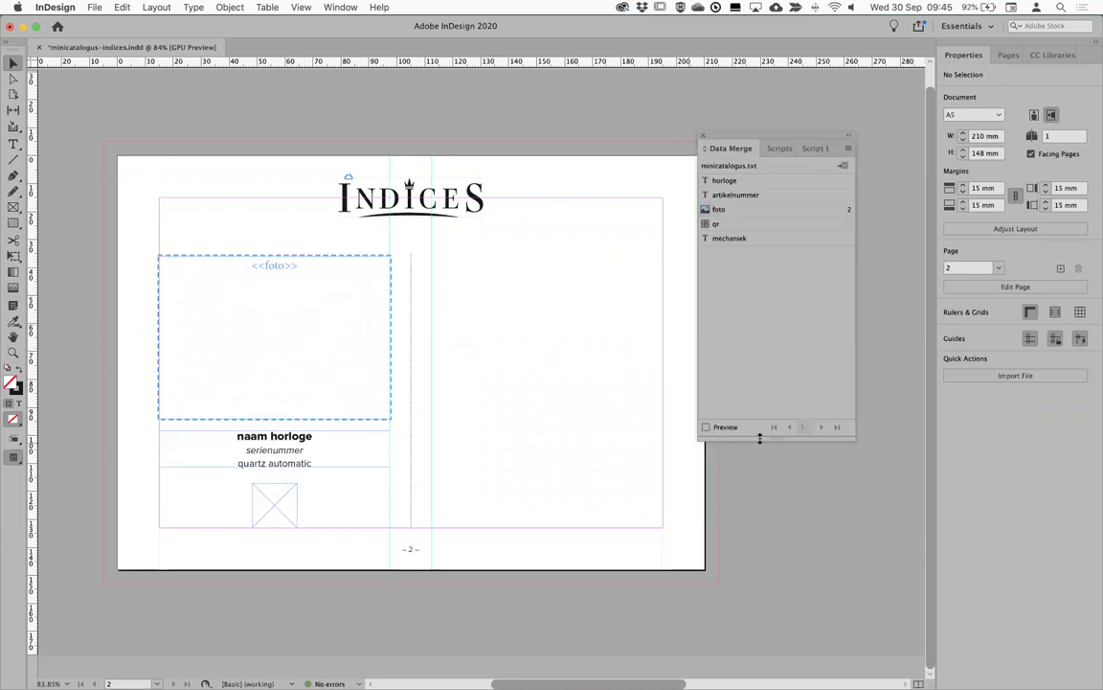
click(717, 427)
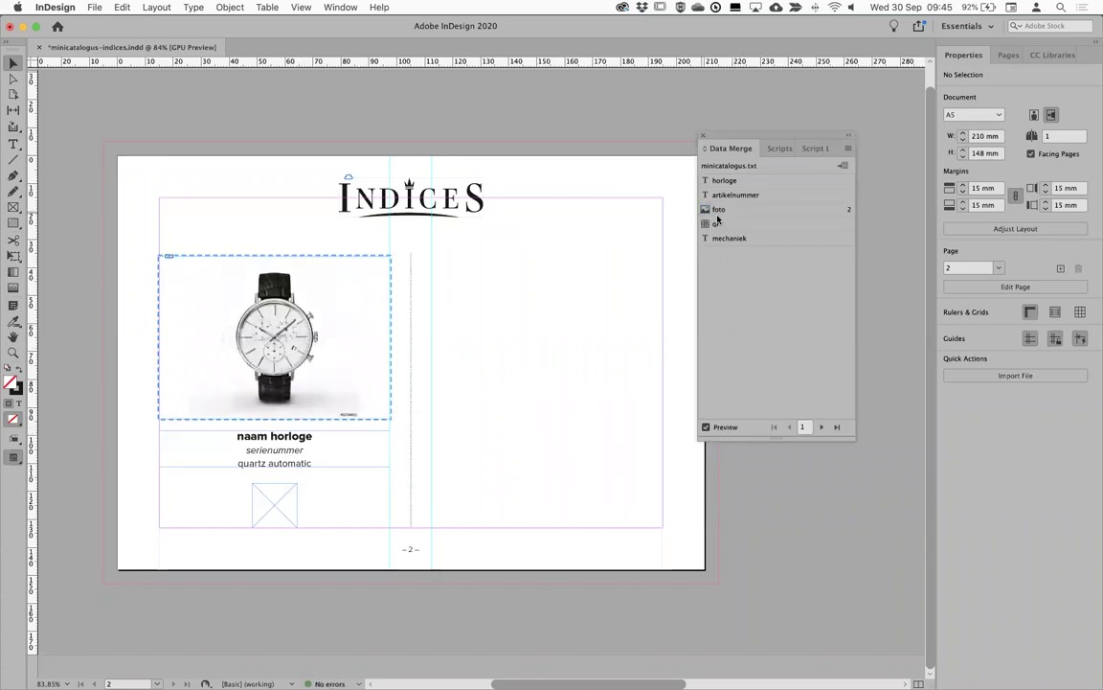
drag(713, 227, 276, 503)
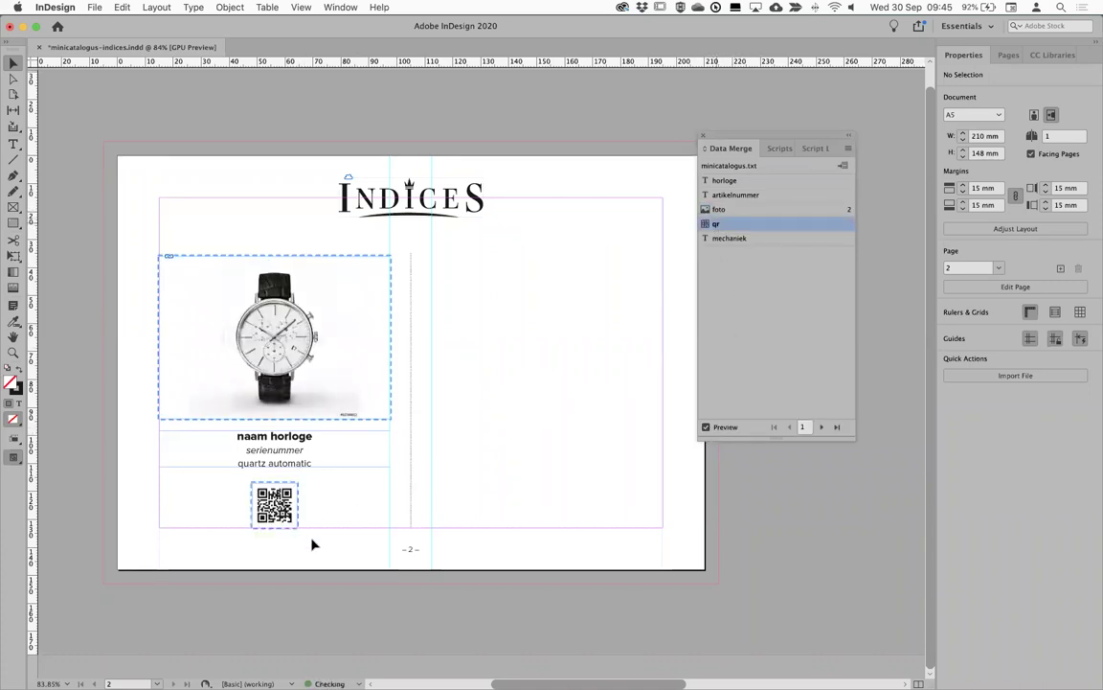
Replace the naam horloge, serienummer and quartz automatic placeholders with the horloge, artikelnummer and mechaniek fields
double_click(251, 436)
double_click(251, 435)
drag(241, 437, 299, 433)
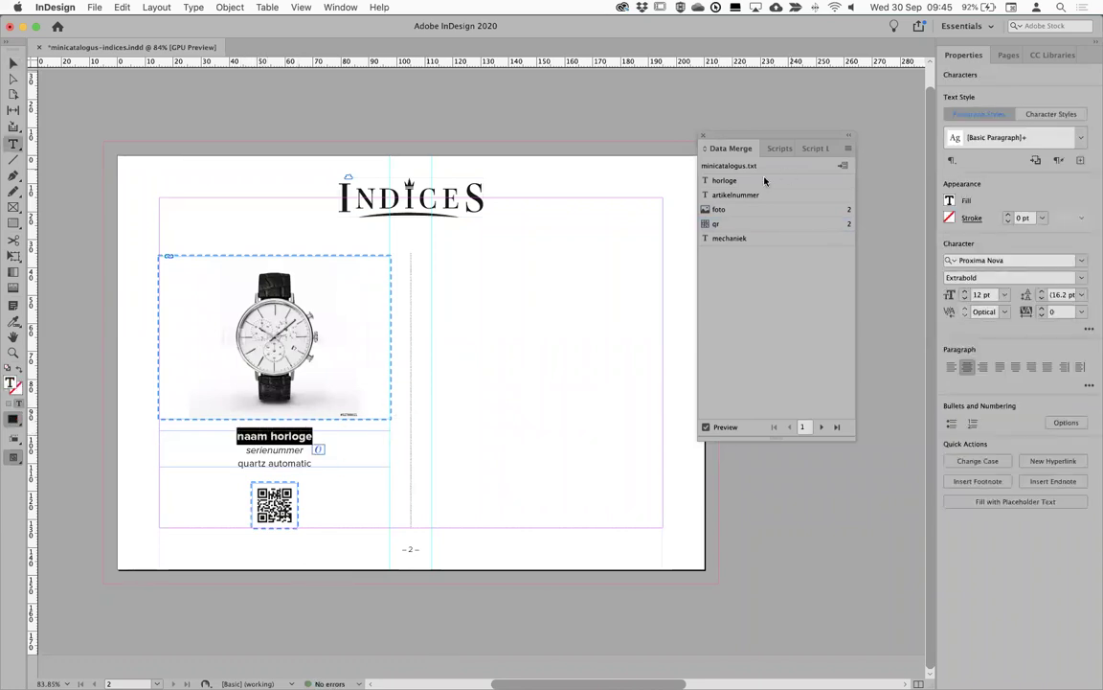
click(725, 180)
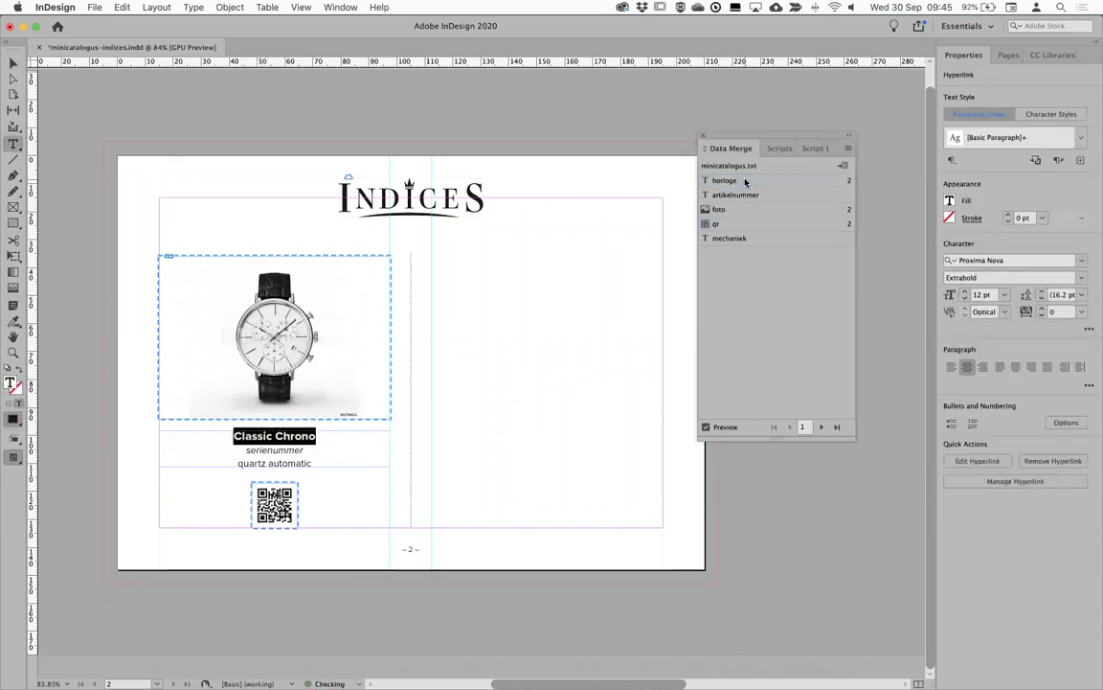
double_click(250, 450)
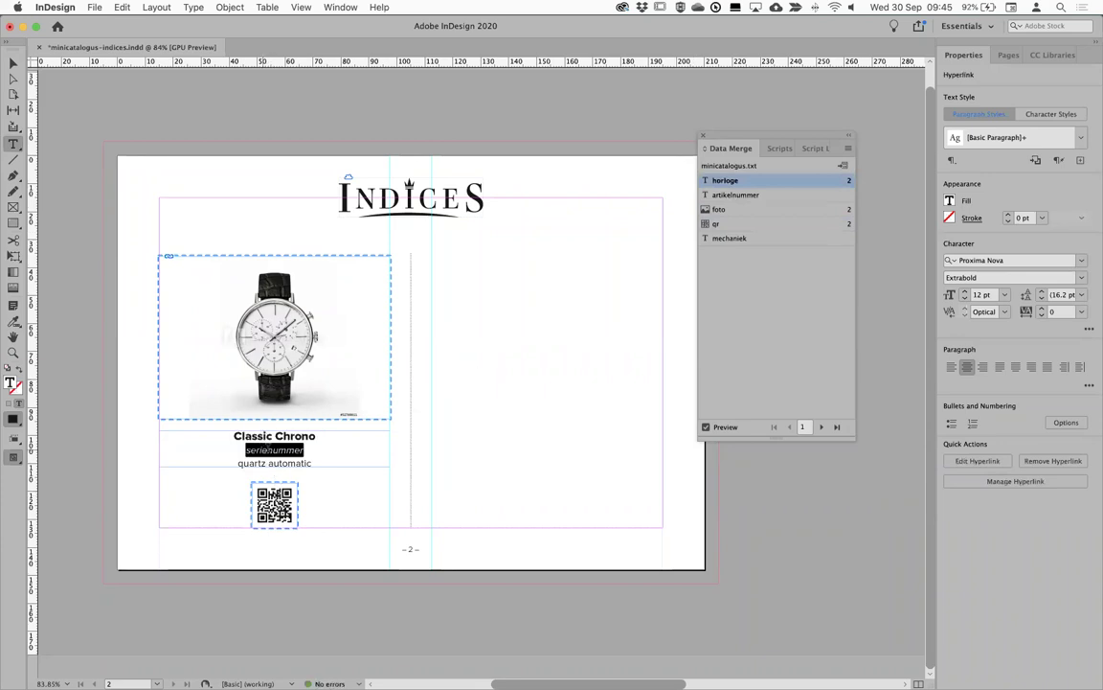
click(734, 194)
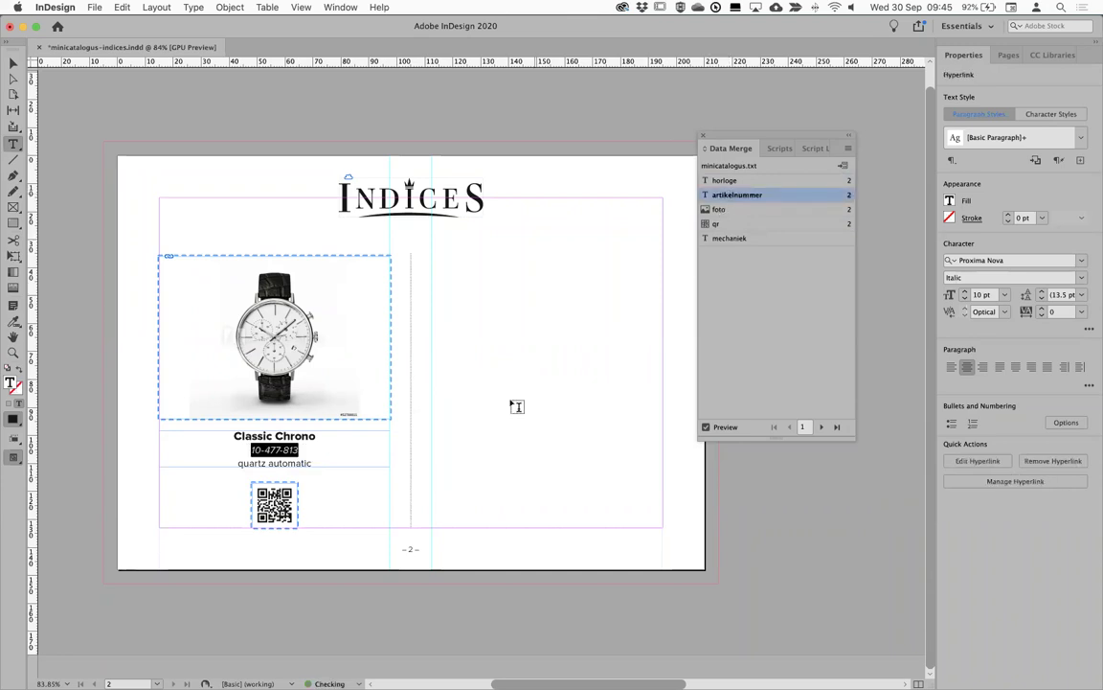
triple_click(246, 461)
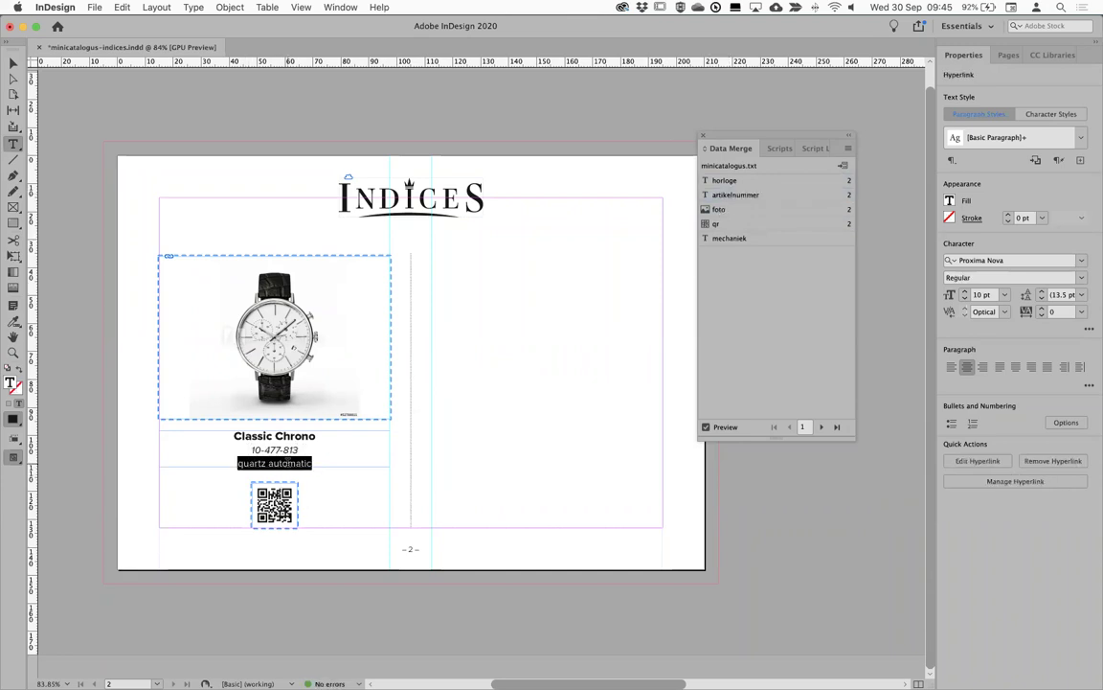
click(733, 237)
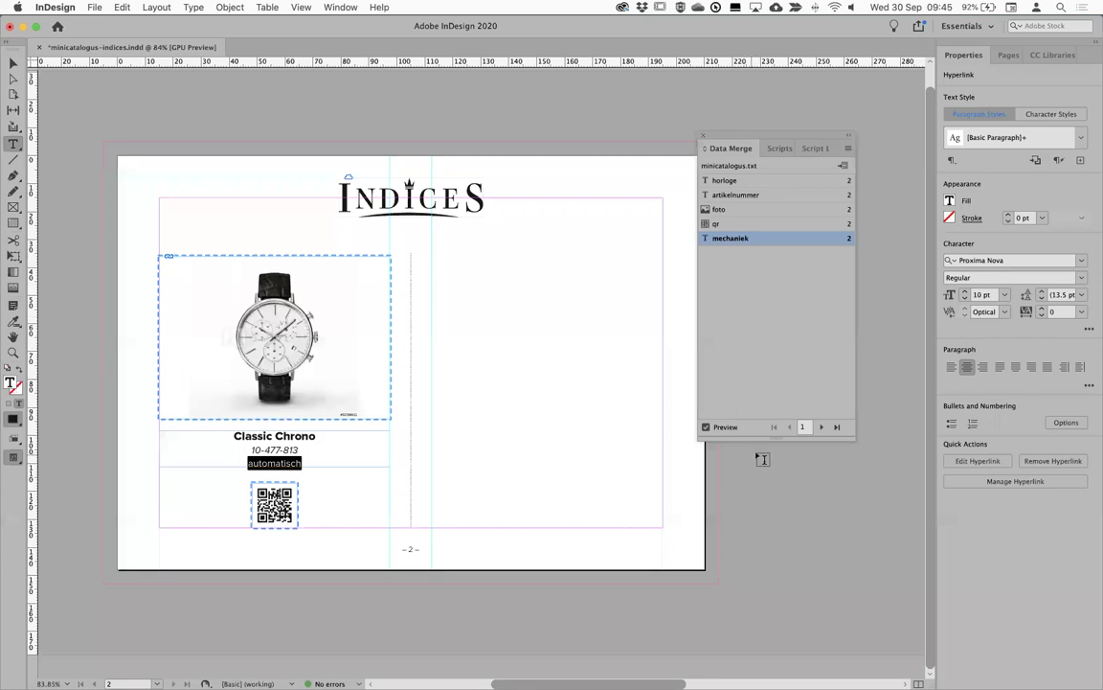
Browse the previewed records up to record 9 to check each watch's photo, texts and QR code
click(821, 428)
click(821, 427)
click(821, 427)
click(821, 427)
click(821, 427)
click(821, 427)
click(820, 427)
click(821, 428)
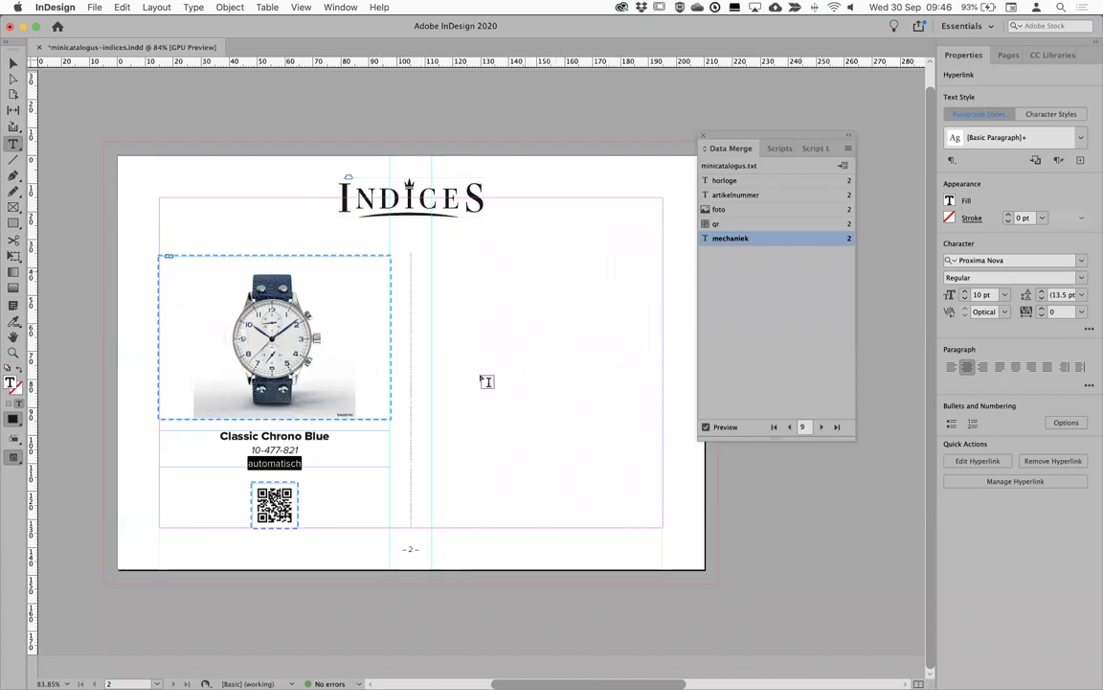
Set up a merged document of all records with Multiple Records per document page and preview the multiple record layout
click(843, 167)
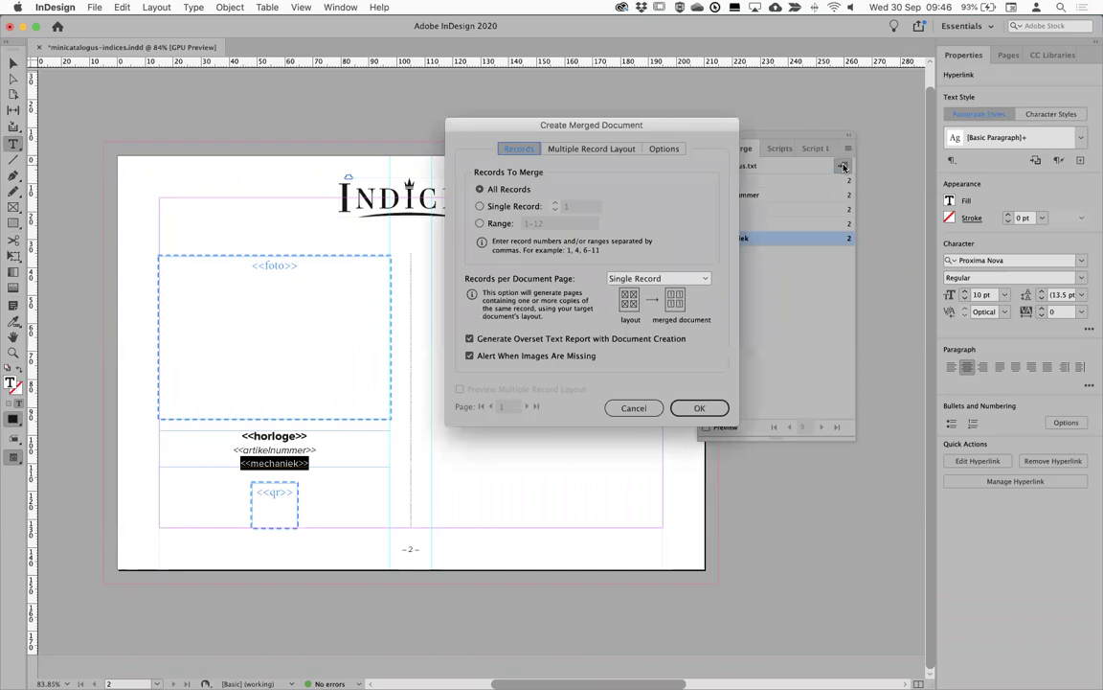
drag(576, 138, 689, 62)
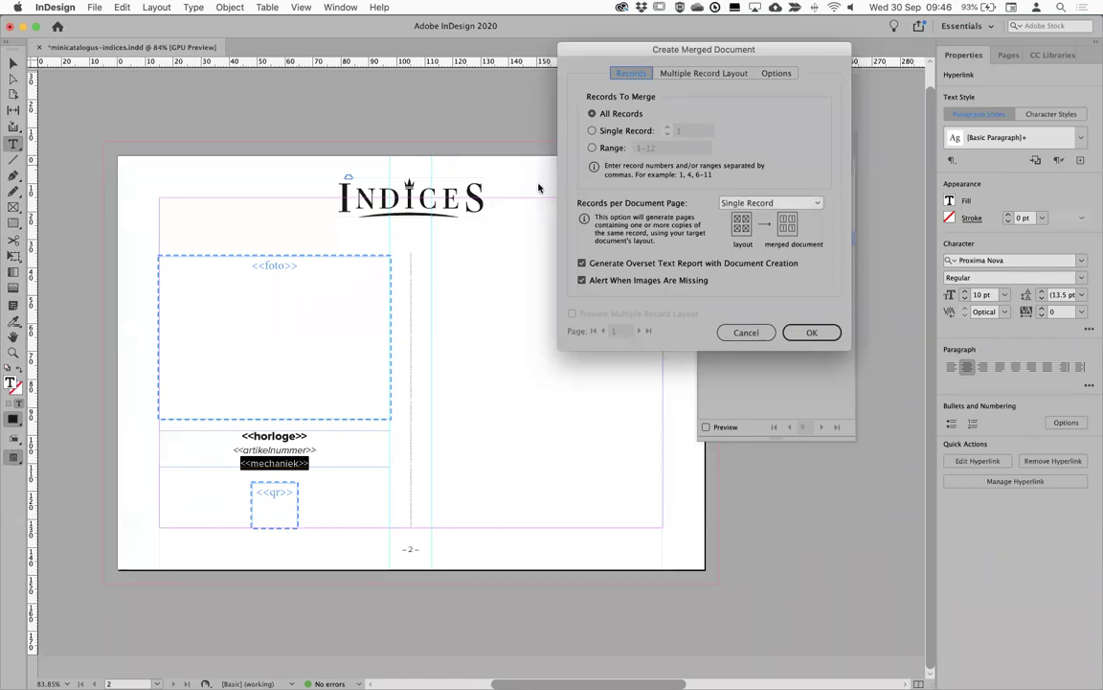
click(791, 202)
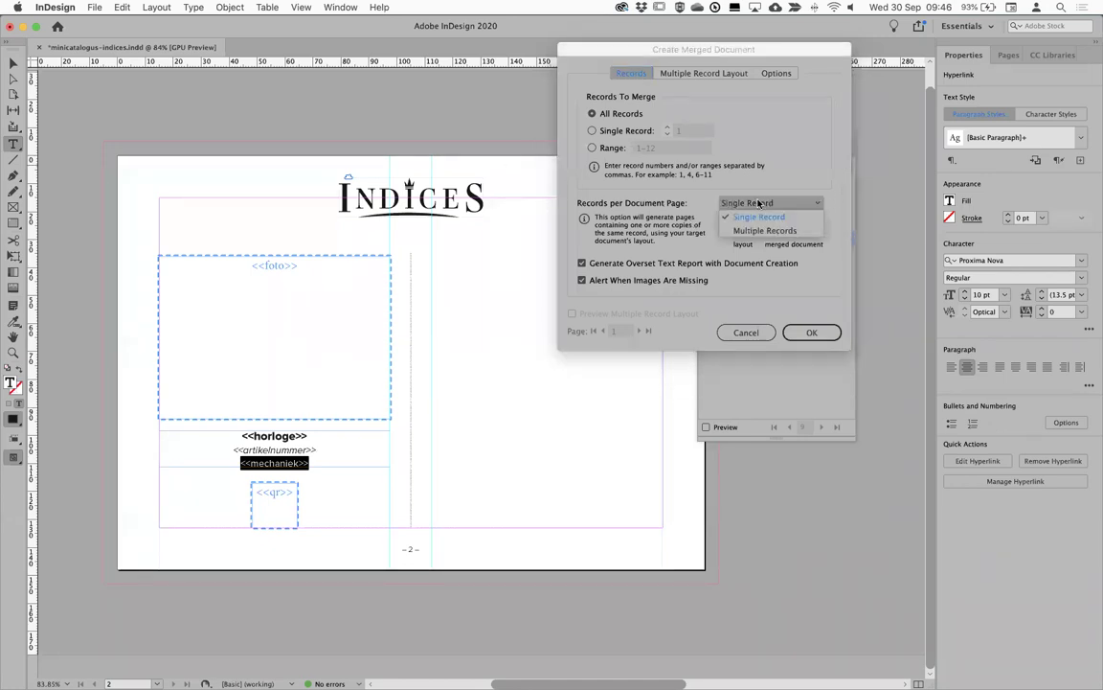
click(754, 235)
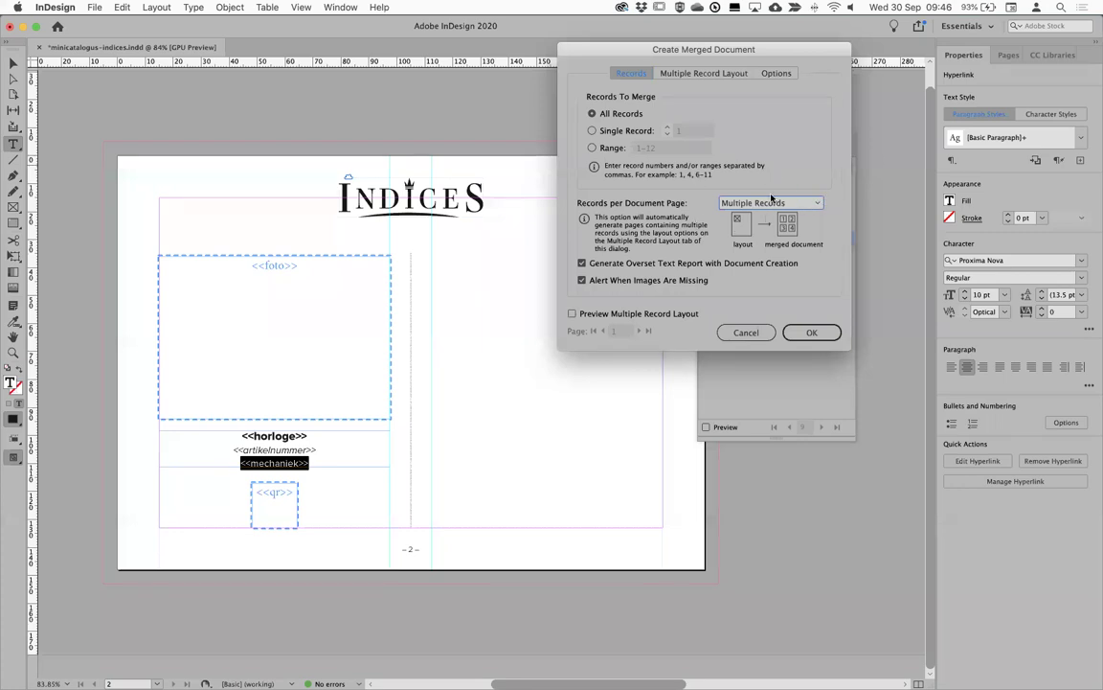
click(578, 316)
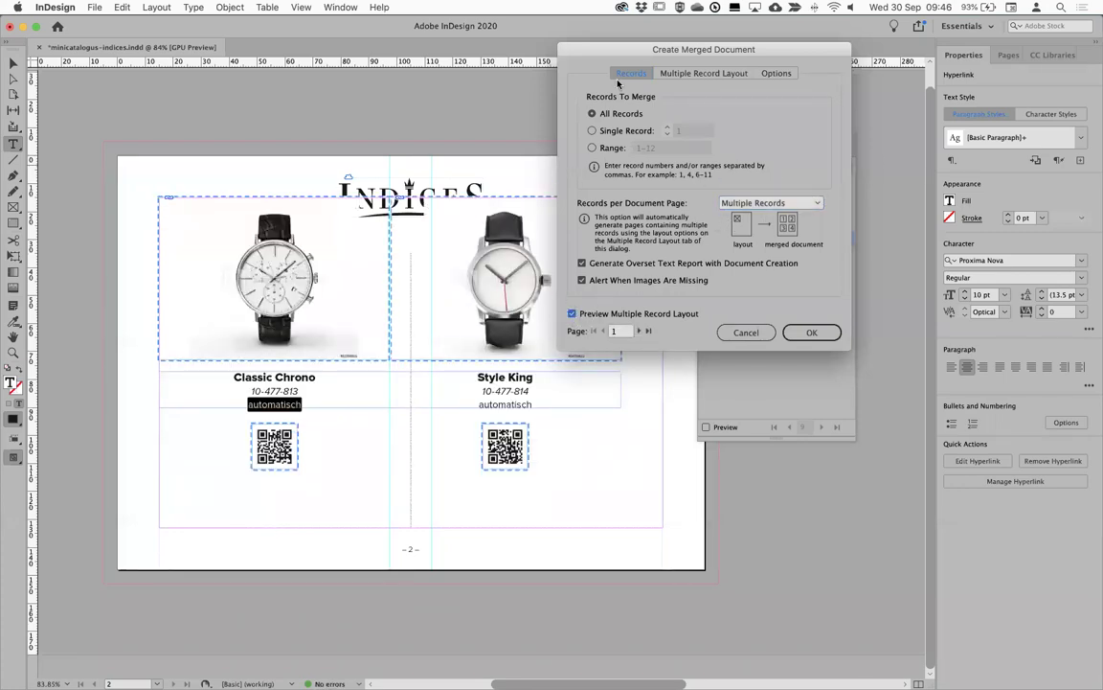
Unlink the margins of the multiple record layout and set the top margin to 40 mm
drag(615, 48, 695, 38)
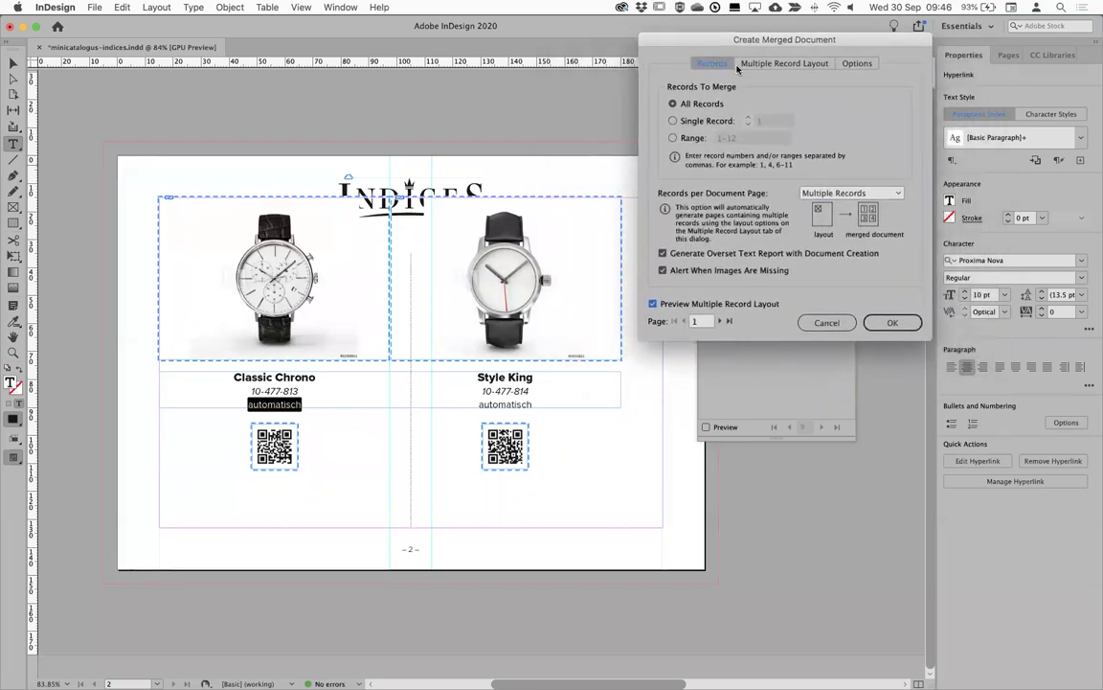
click(777, 65)
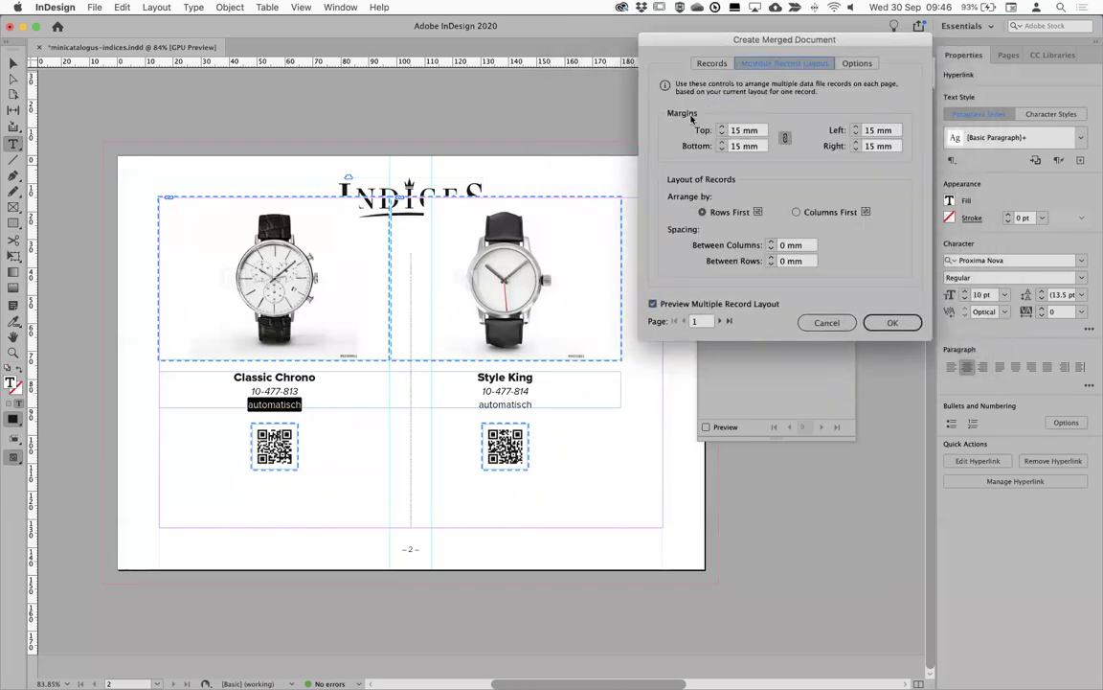
click(745, 130)
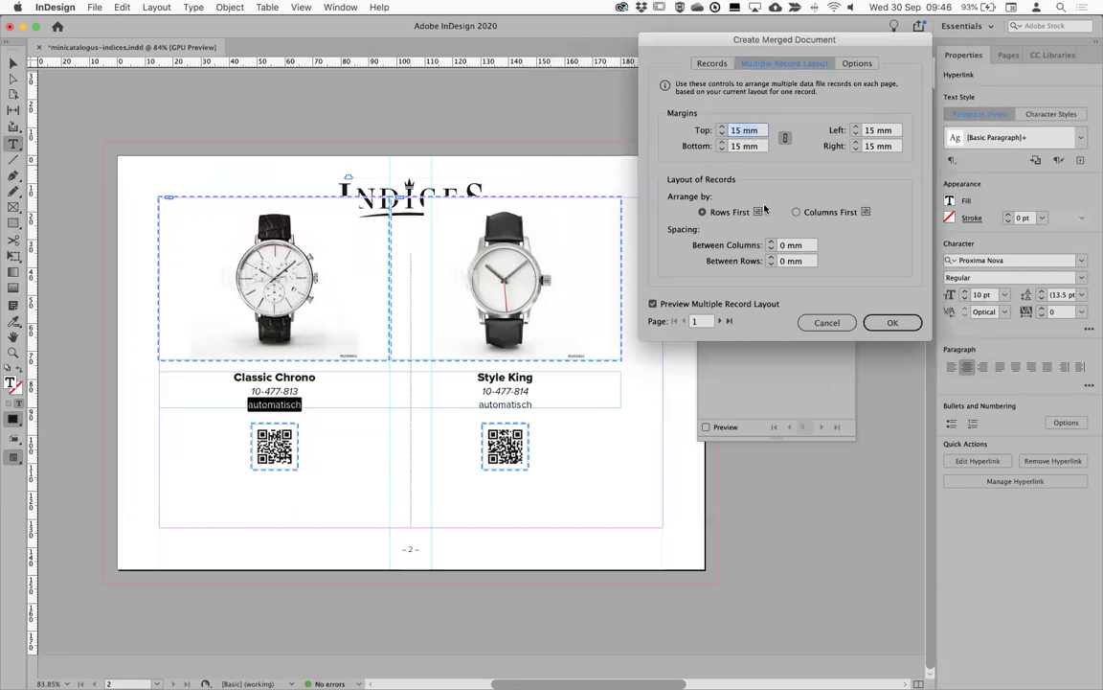
click(785, 138)
click(742, 130)
key(Up)
key(Up)
key(Up)
key(Up)
key(Up)
key(Up)
key(Up)
key(Up)
key(Up)
key(Up)
key(Up)
key(Up)
key(Up)
key(Up)
key(Up)
key(Up)
key(Up)
key(Up)
key(Up)
key(Up)
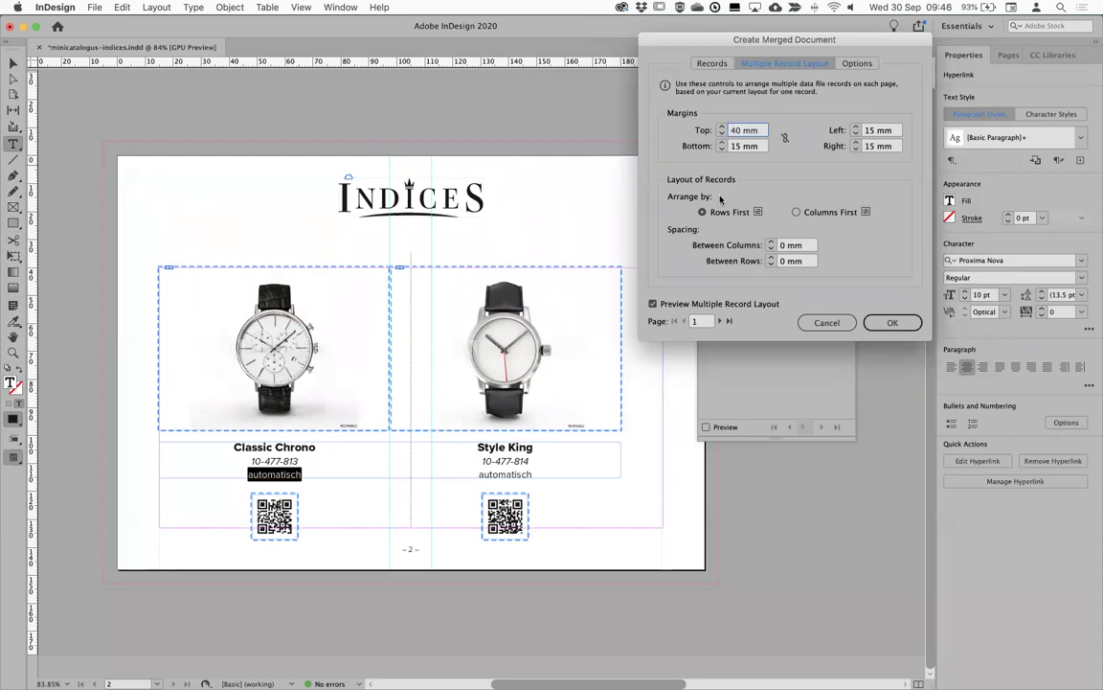
Set the spacing between columns of the record layout to 15 mm
triple_click(798, 247)
text(15)
key(Tab)
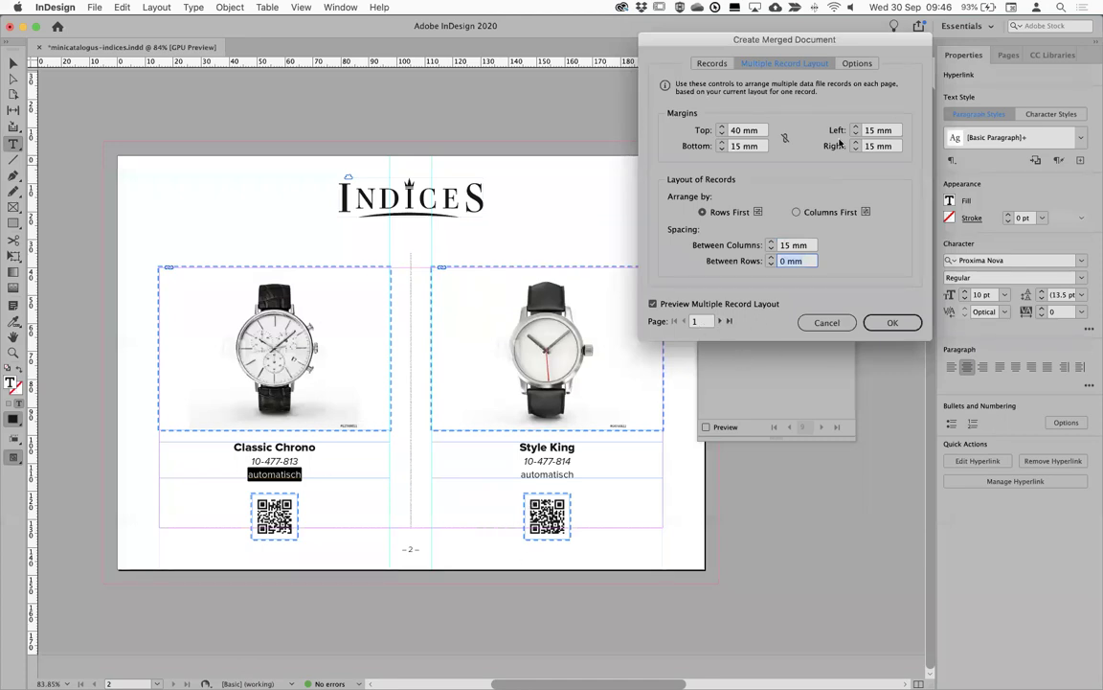
Review the image fitting options, keep Fit Images Proportionally, and create the merged document
click(856, 64)
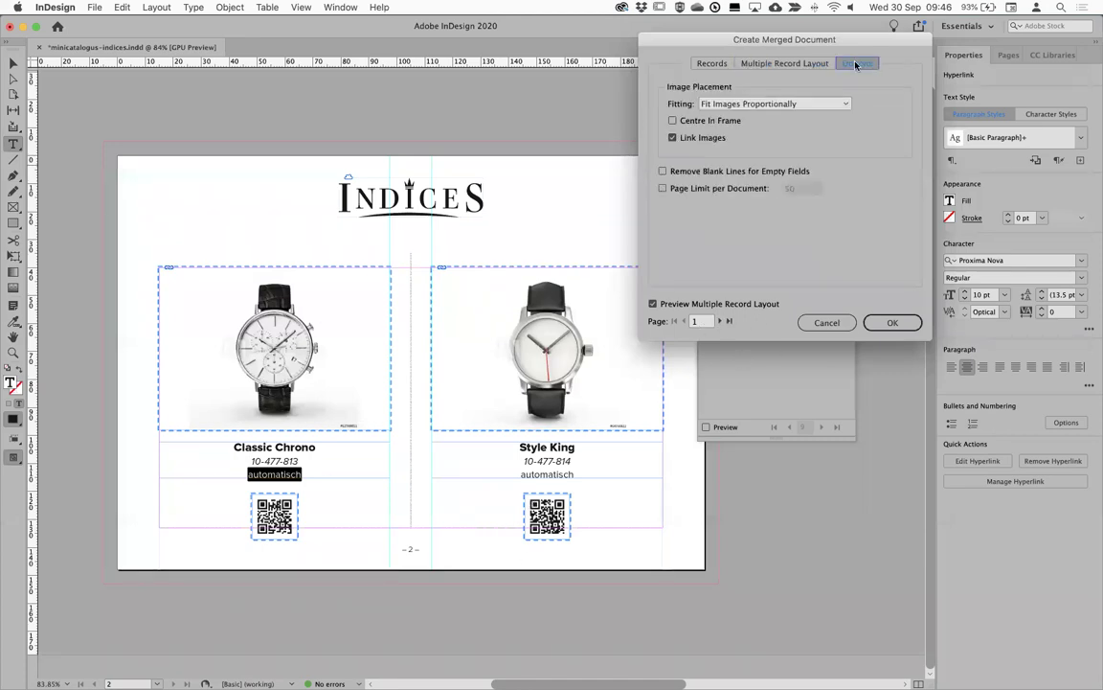
click(748, 104)
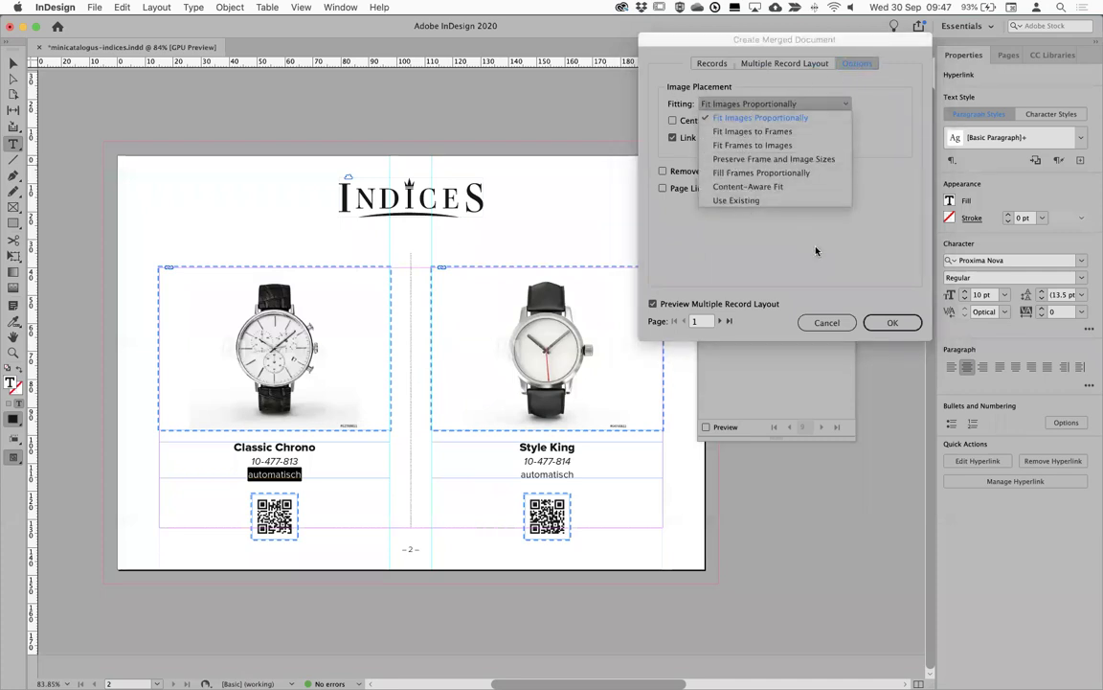
click(734, 220)
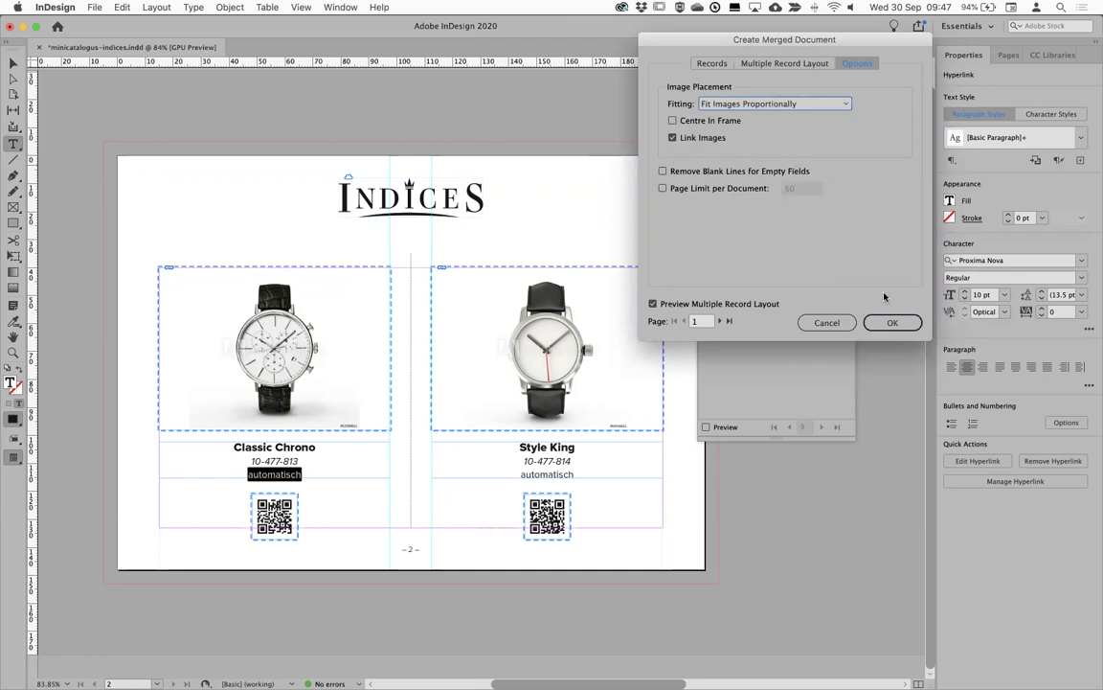
click(892, 323)
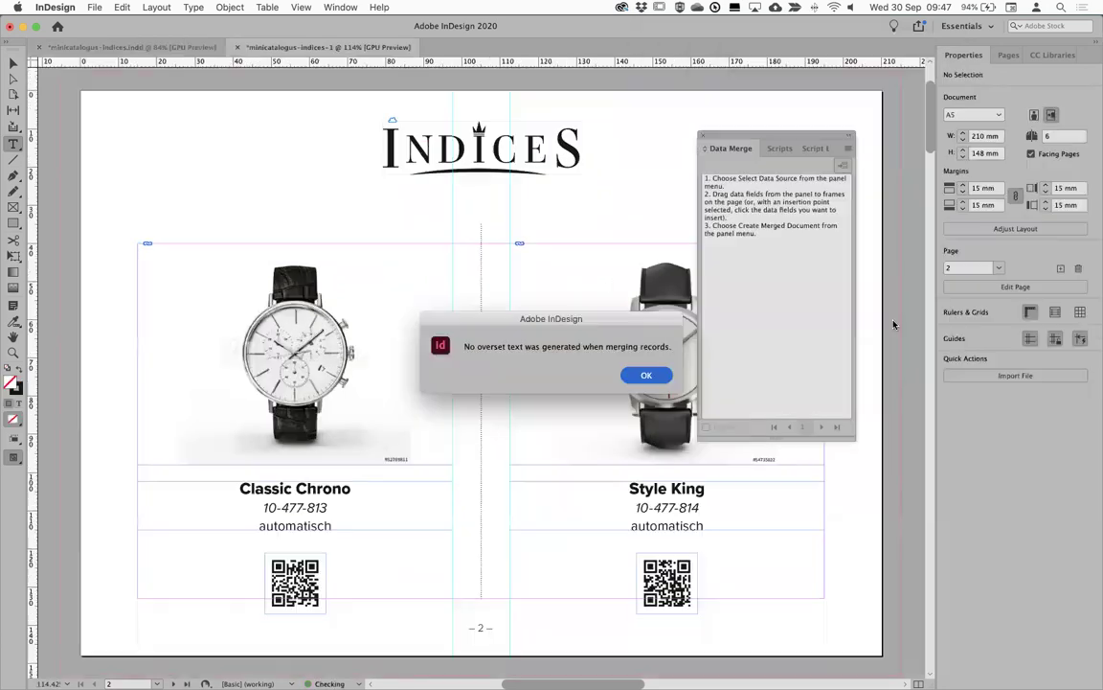
click(646, 375)
Move the Data Merge panel off the watches and examine all pages of the merged catalogue in an overview
drag(740, 140, 133, 144)
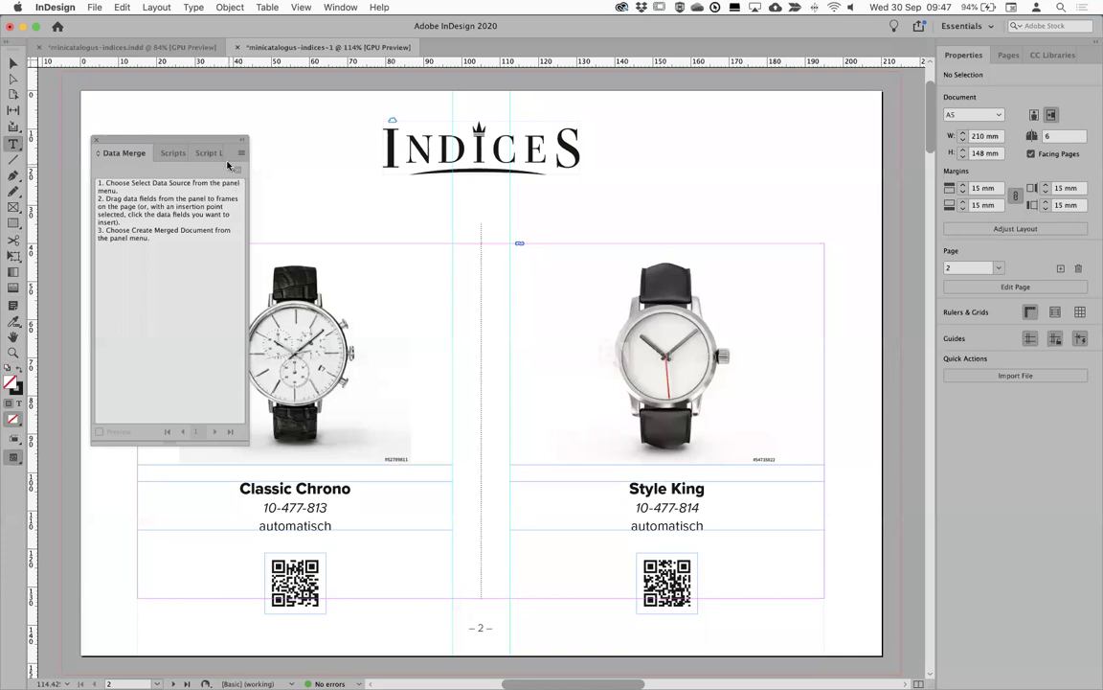
drag(173, 144, 140, 92)
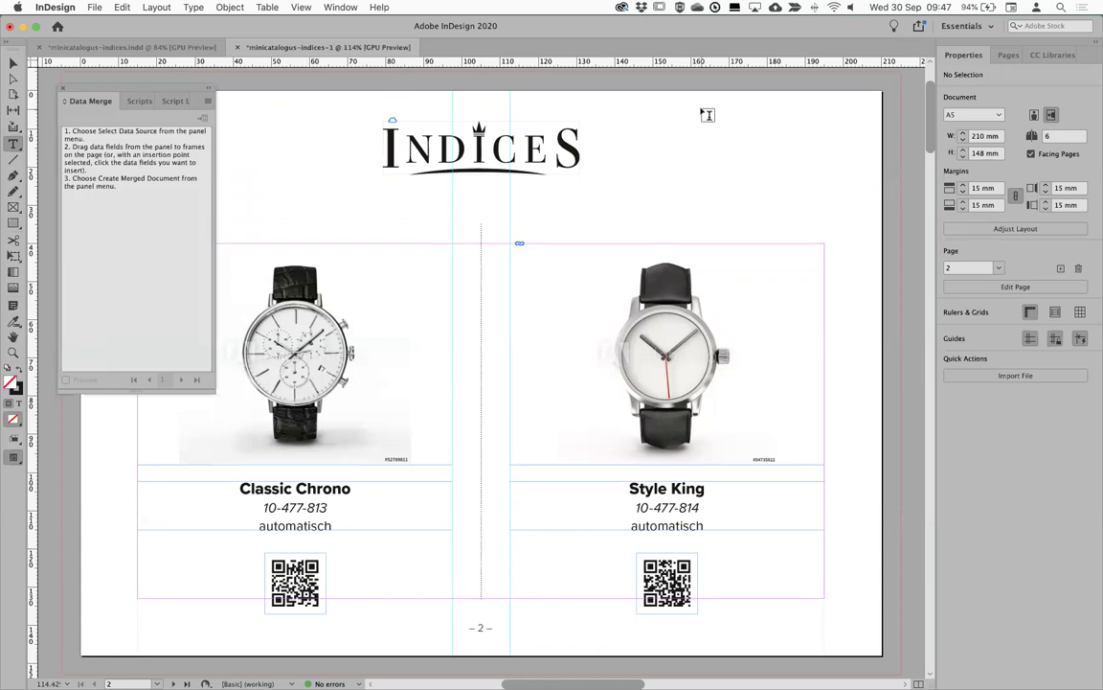
key(super+minus)
key(super+minus)
key(super+minus)
key(super+minus)
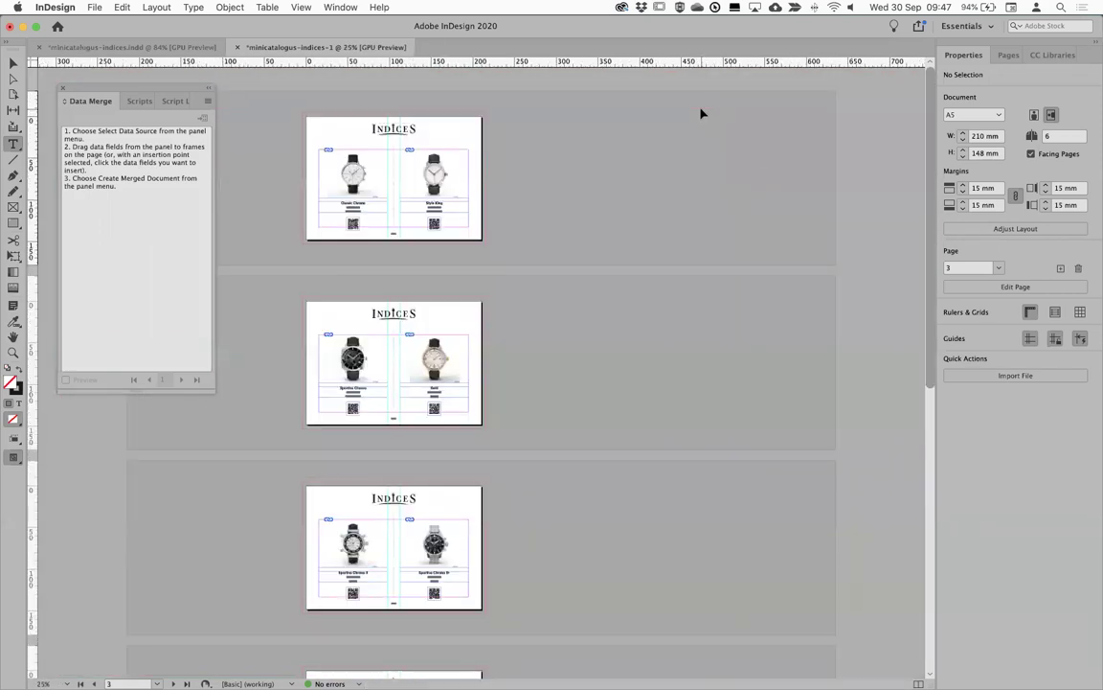
key(super+minus)
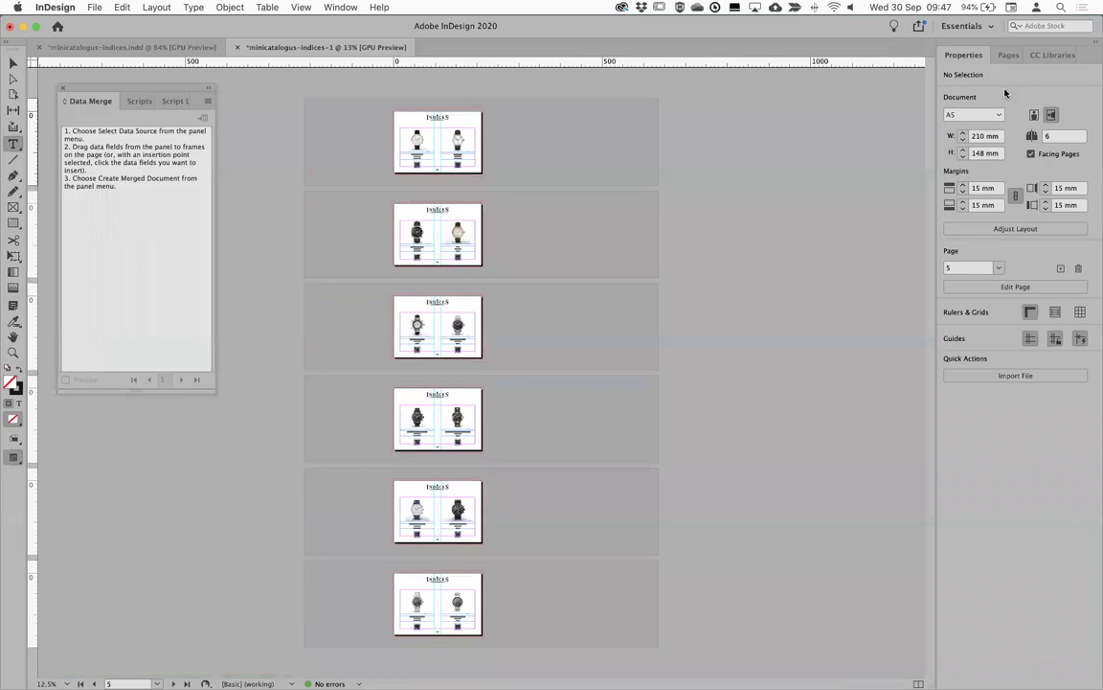
Turn Facing Pages off and back on to rearrange the merged catalogue pages into two-page spreads
click(13, 63)
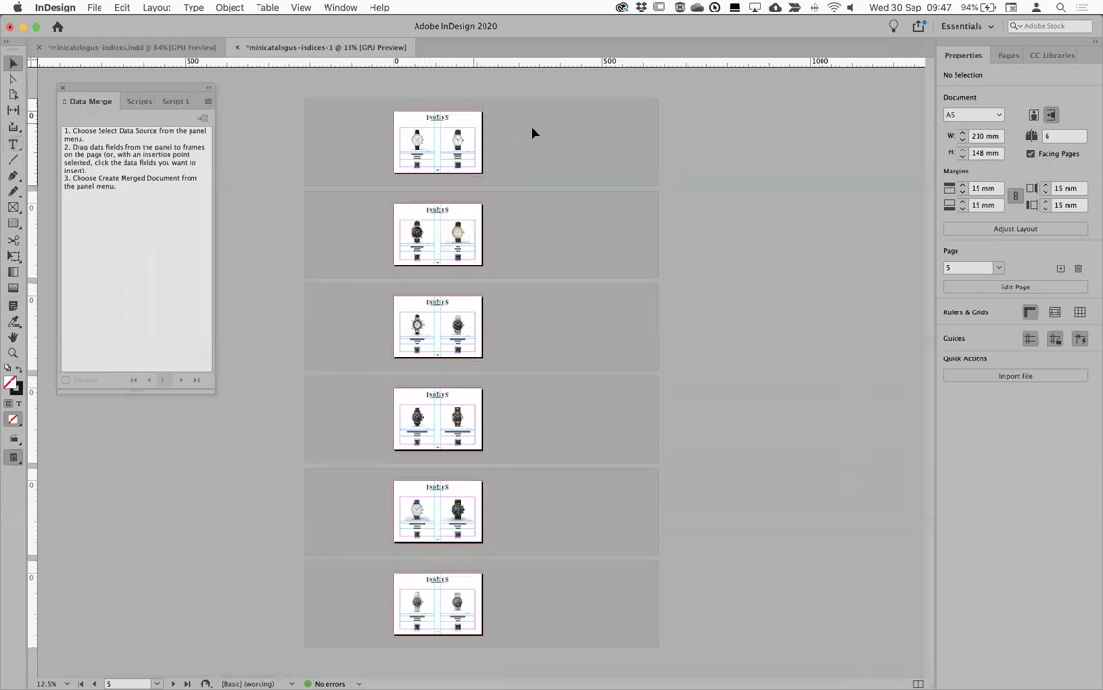
click(1030, 155)
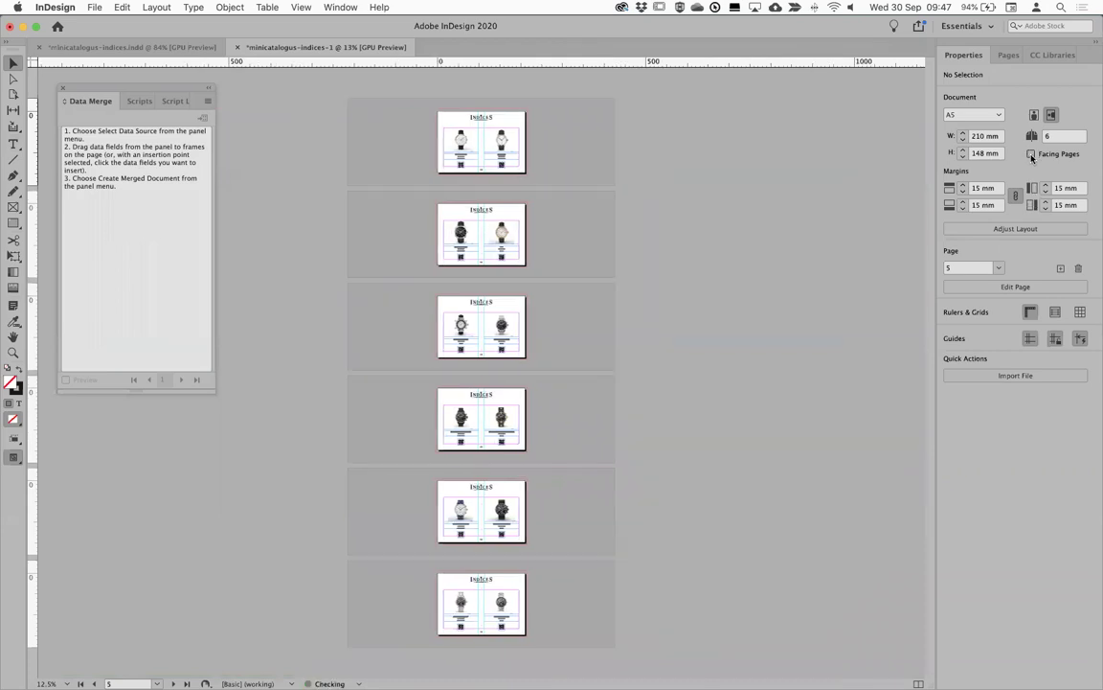
click(1030, 154)
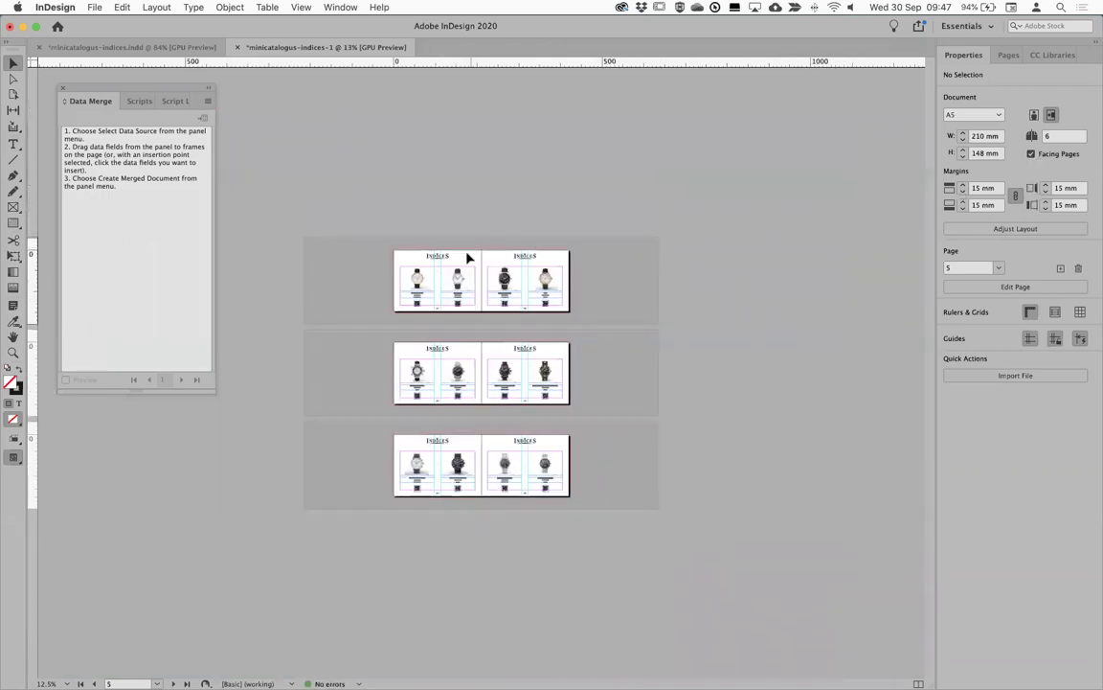
Examine the merged spreads, select the QR code frames on the second spread, and inspect the first page's watches closely
scroll(495, 310, up, 5)
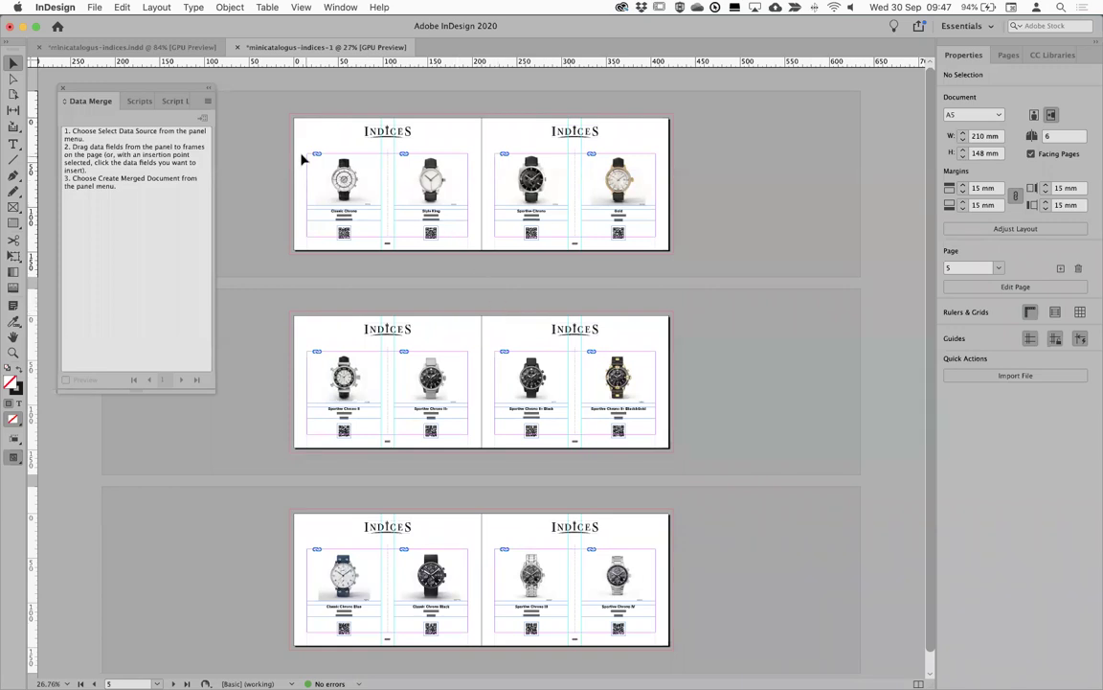
drag(285, 177, 700, 190)
drag(303, 433, 738, 459)
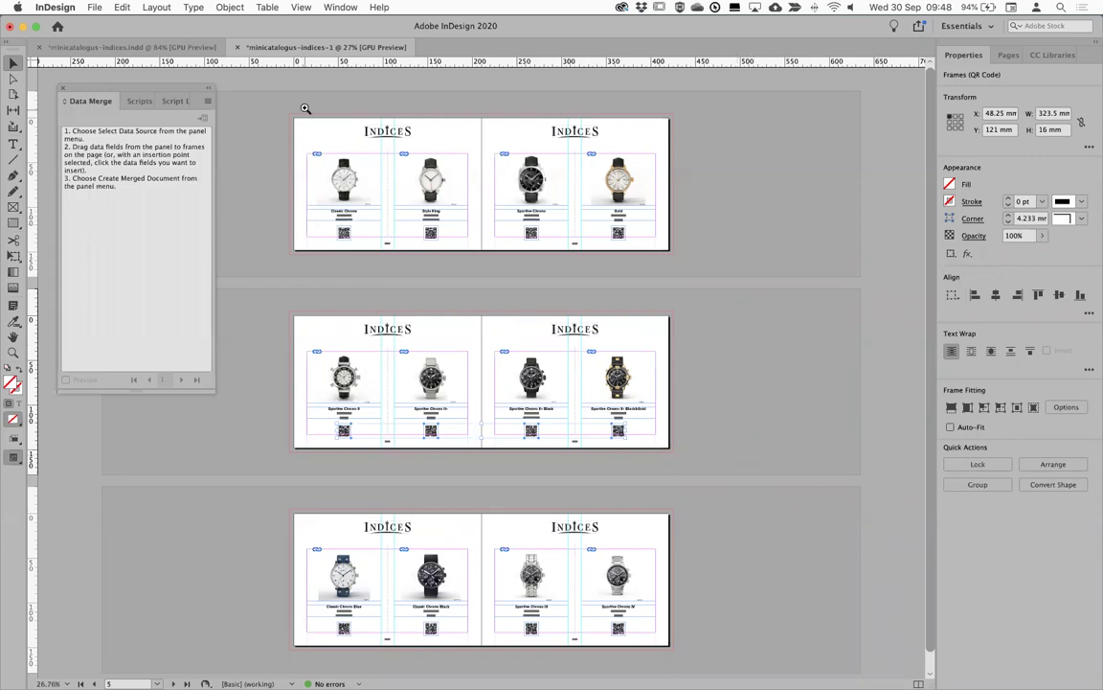
scroll(359, 117, up, 1)
scroll(510, 272, up, 4)
scroll(473, 249, down, 3)
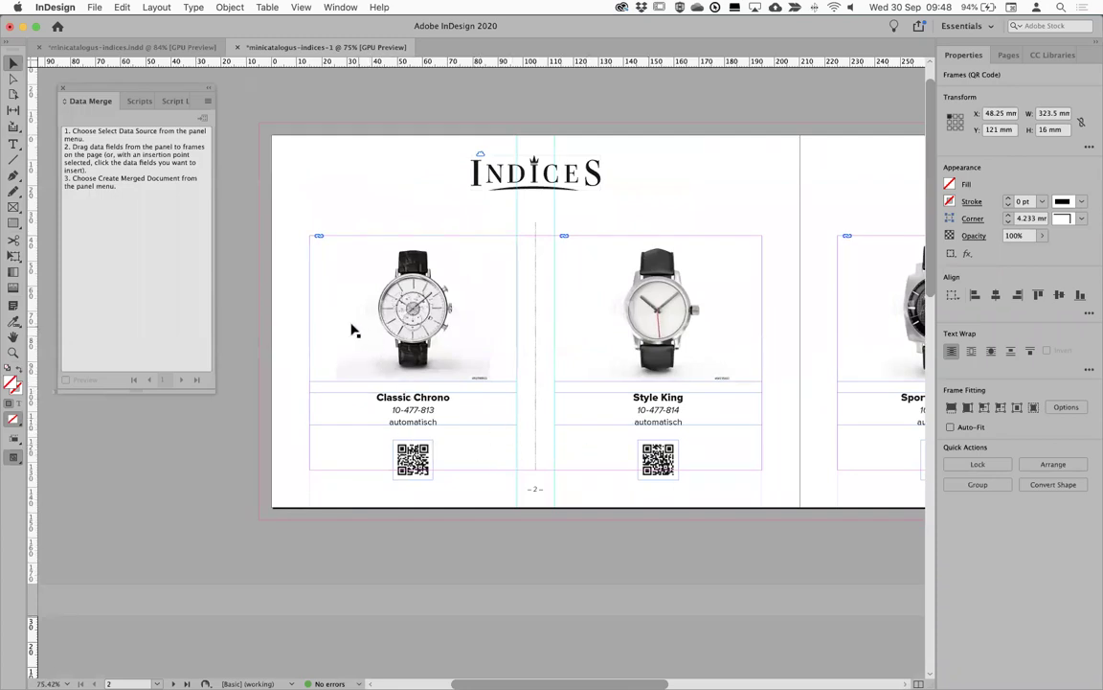
Switch to Excel, view the watch records in the minicatalogus workbook, and return to InDesign
key(super+Tab)
click(439, 343)
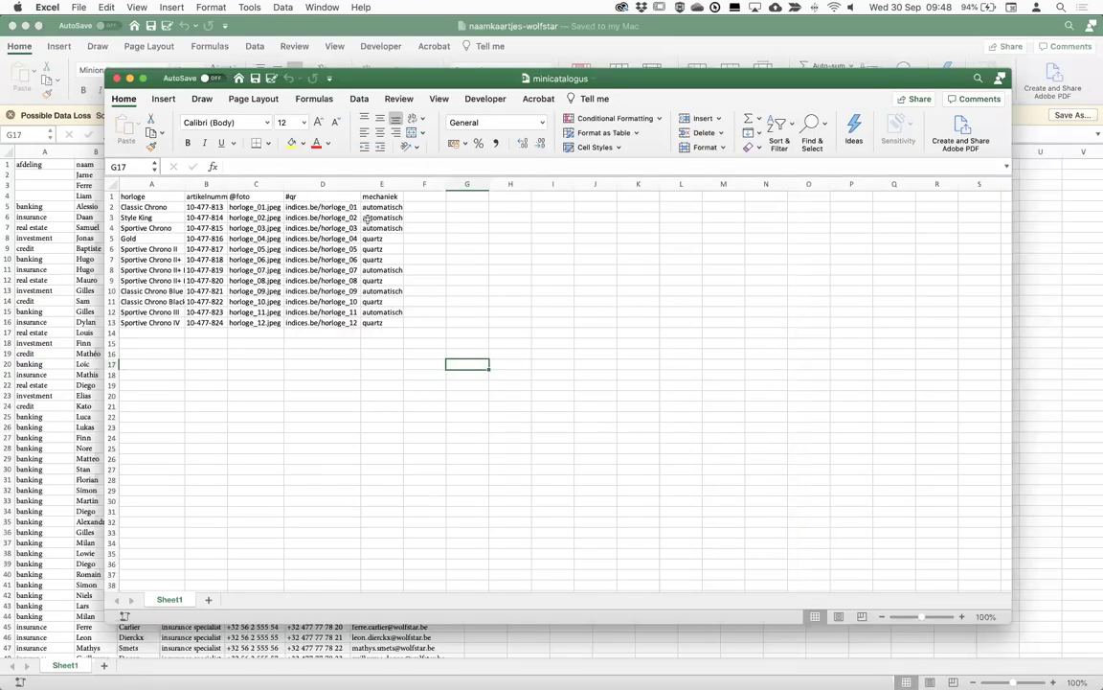
key(super+Tab)
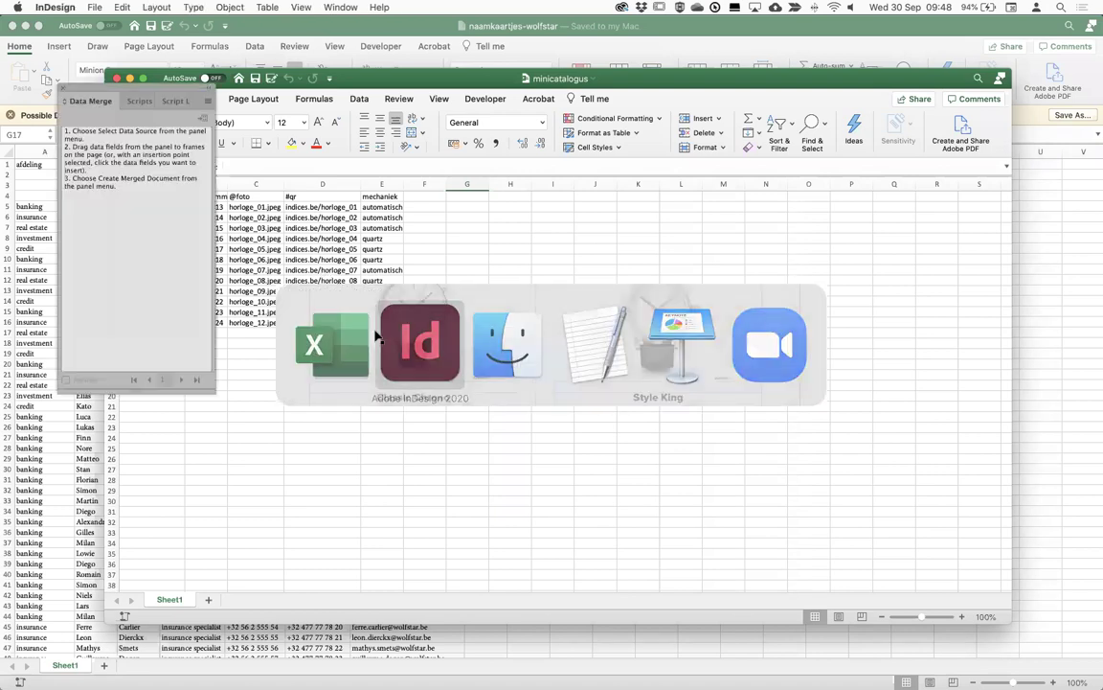
Inspect the content of the QR code below the Classic Chrono watch without changing it
click(413, 457)
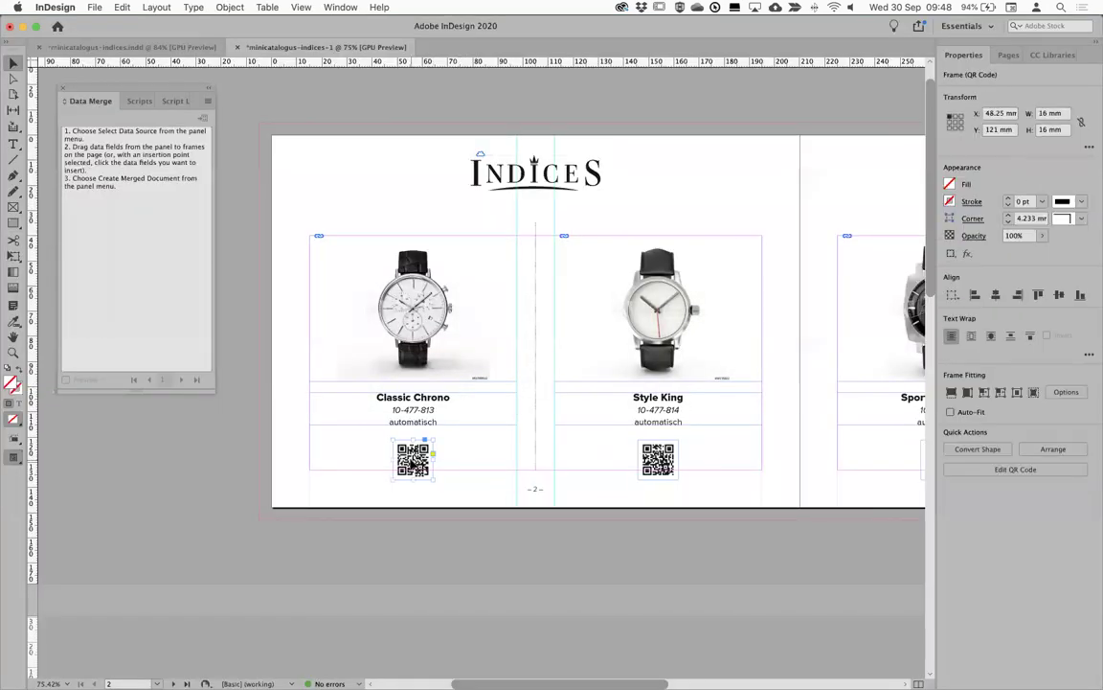
click(229, 8)
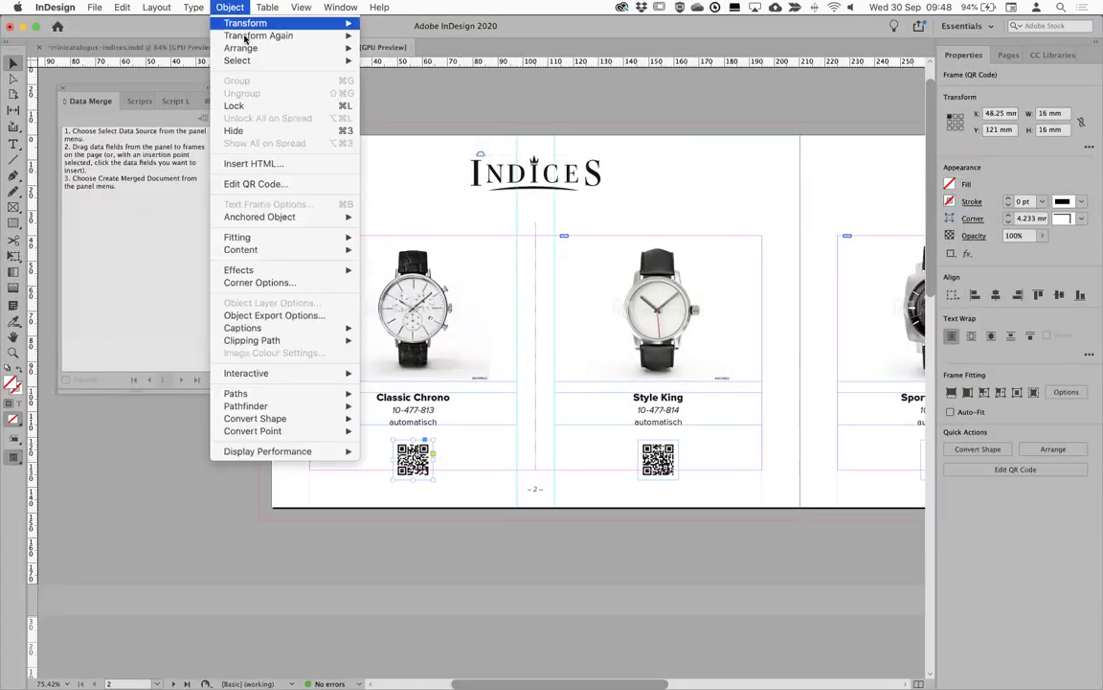
click(254, 184)
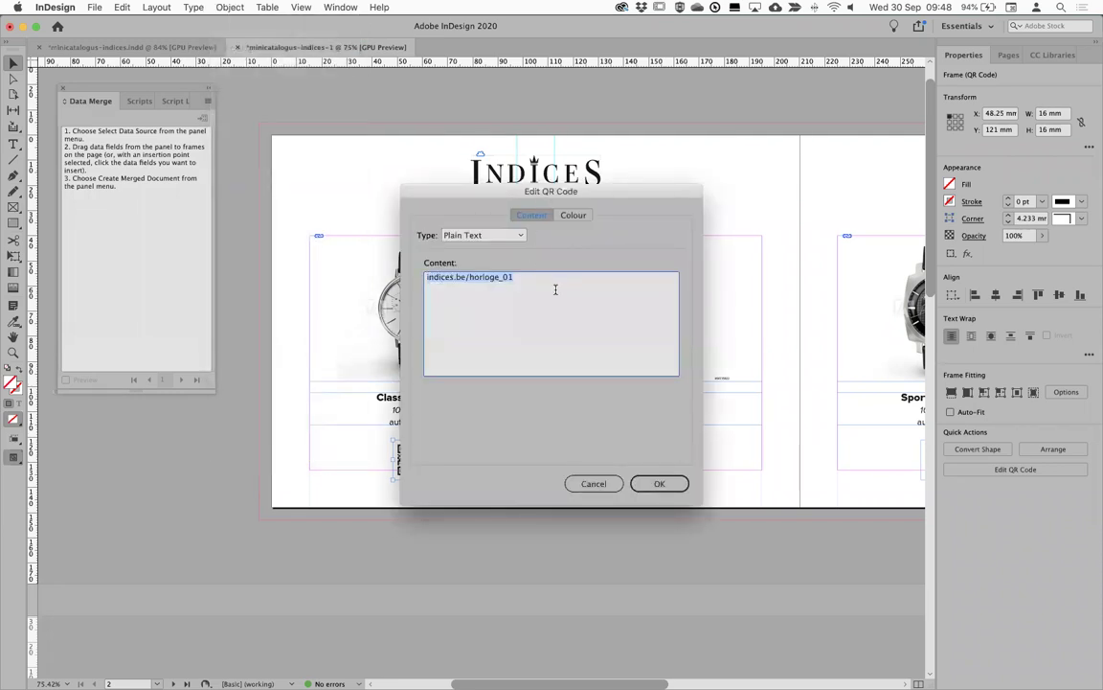
click(594, 482)
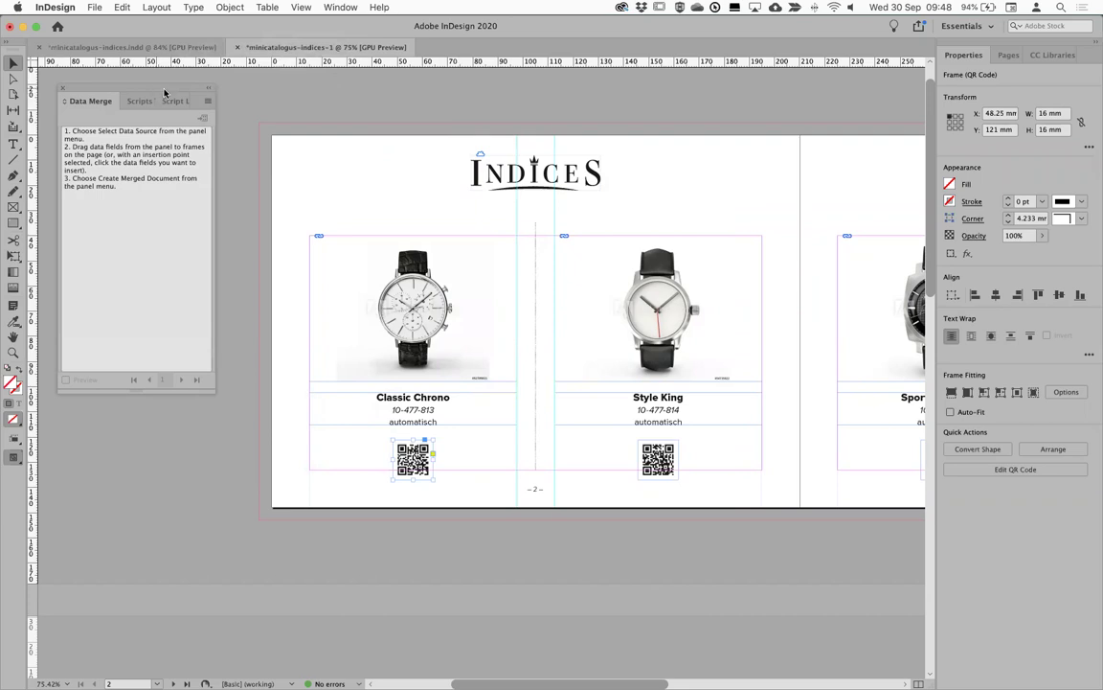
Move the Data Merge panel and close both minicatalogus-indices-1 and minicatalogus-indices.indd without saving
drag(164, 93, 214, 165)
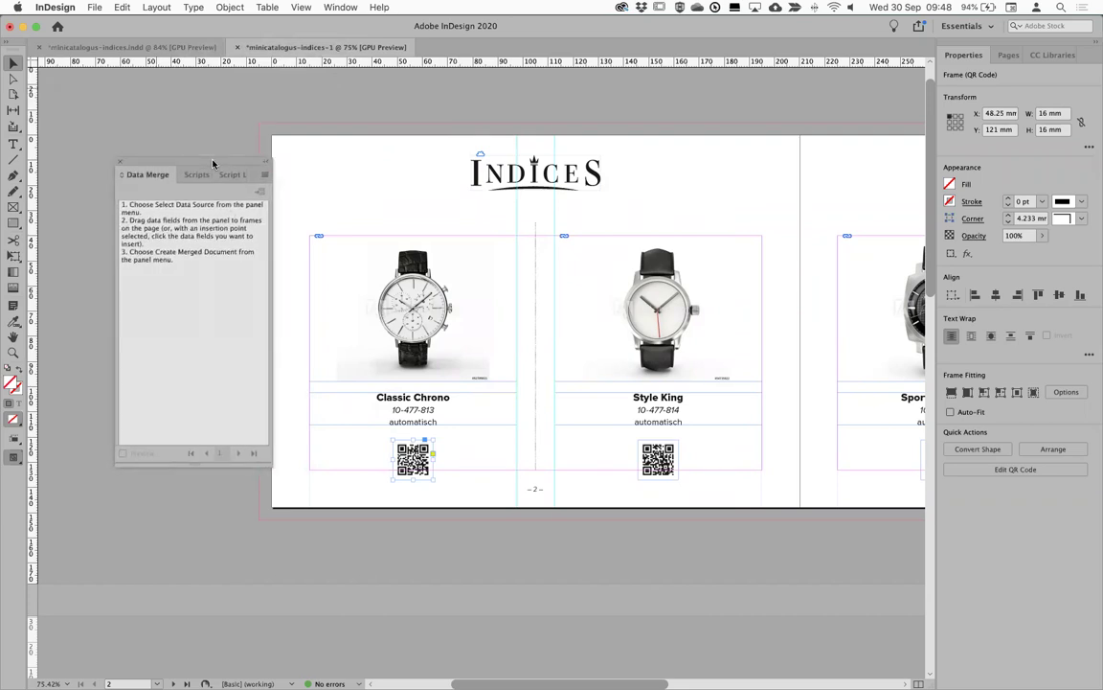
click(237, 48)
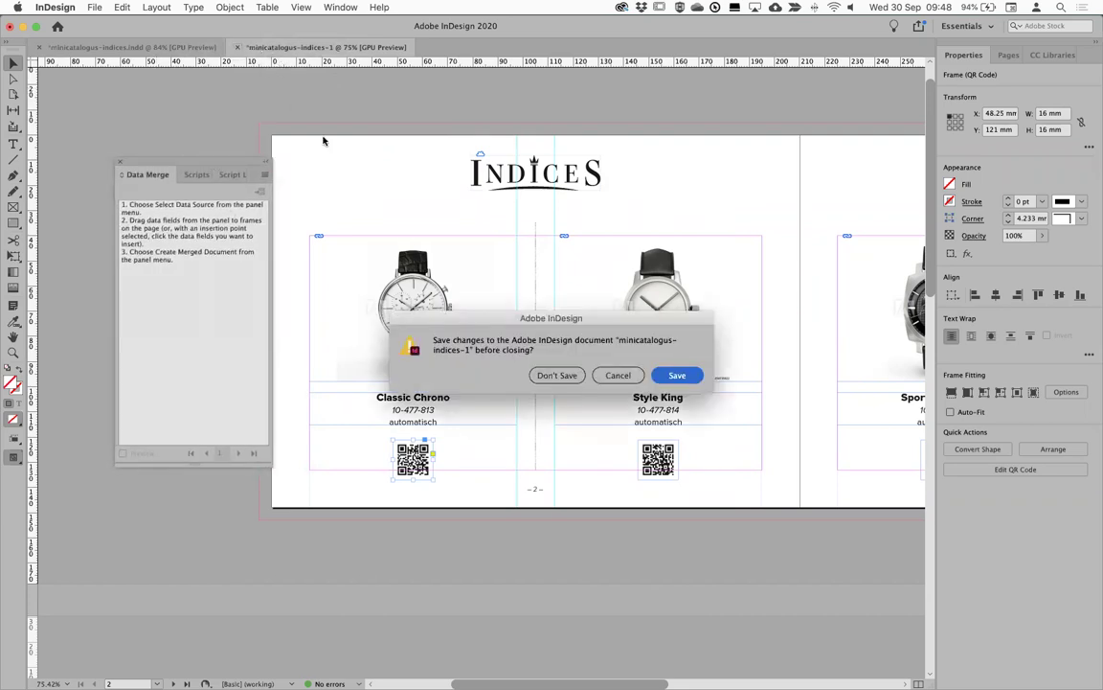
click(561, 377)
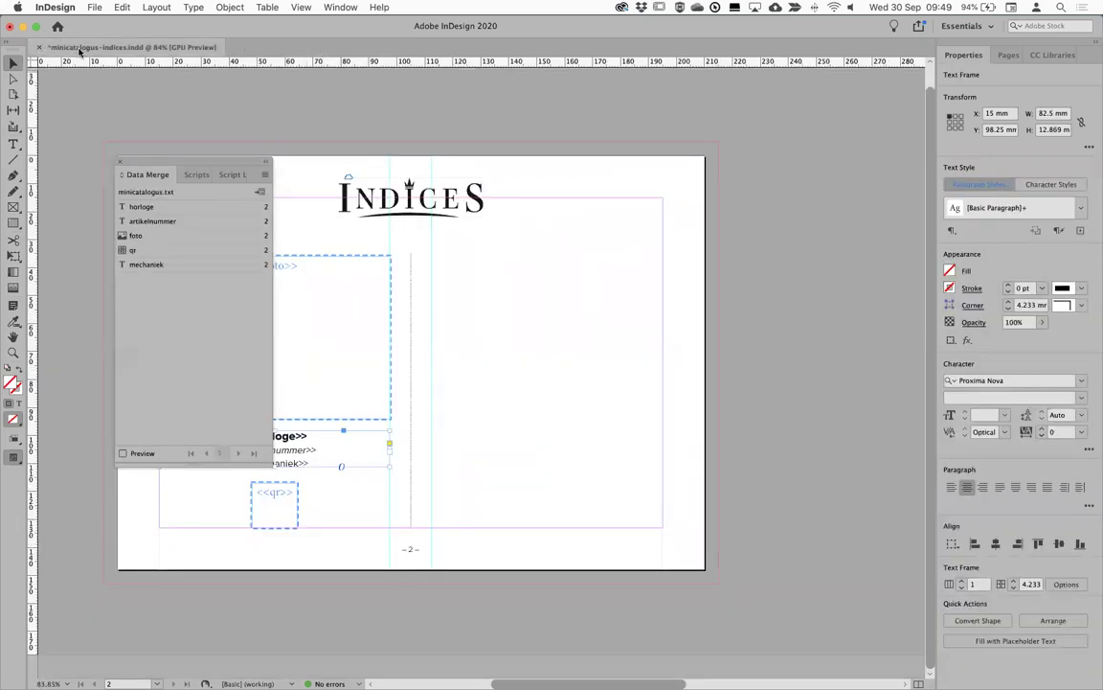
drag(124, 46, 266, 150)
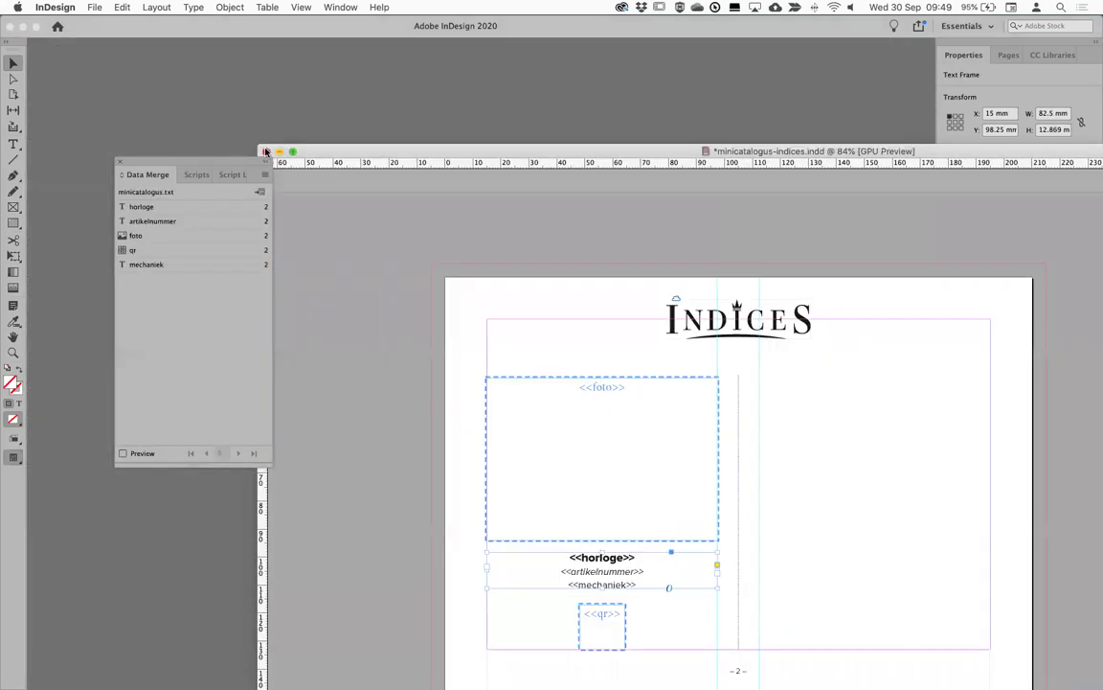
click(266, 151)
click(558, 372)
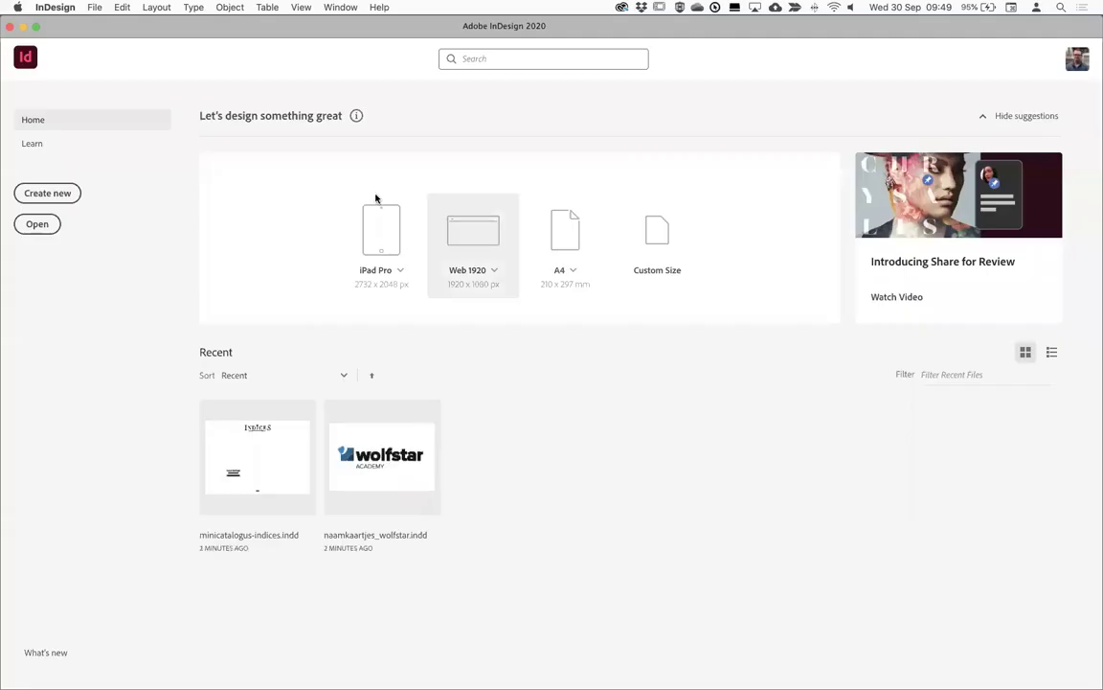
Switch to Finder, browse to the Wolfstar folder, and open naamkaartjes_wolfstar_datamerge_color.indd
key(super+Tab)
key(super+Tab)
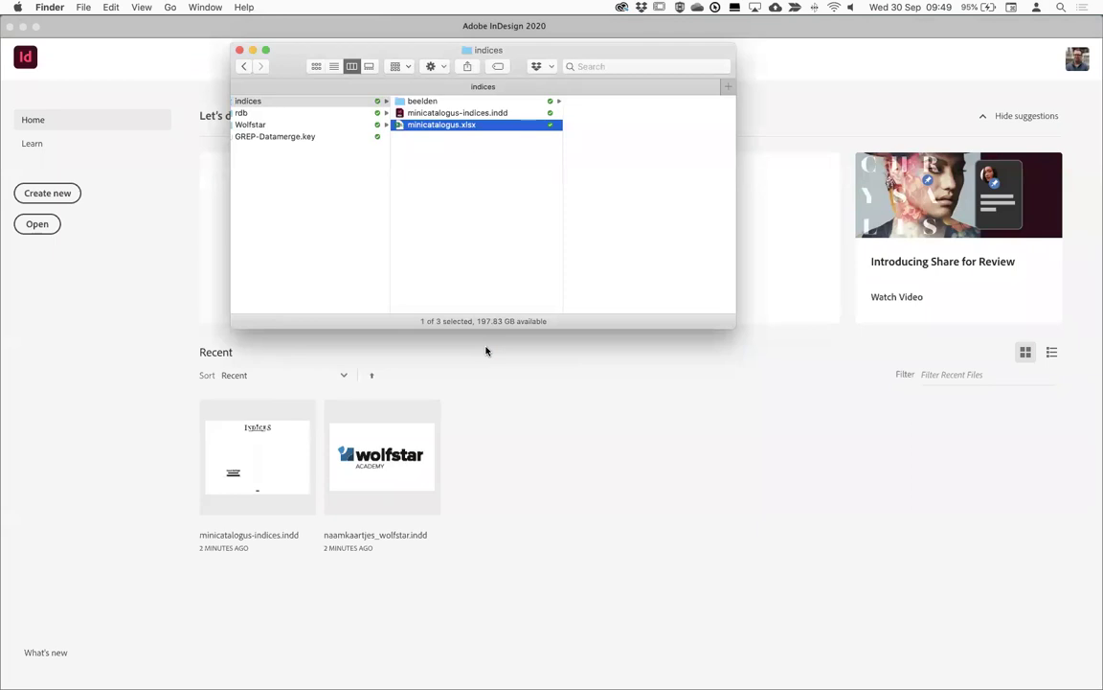
click(273, 137)
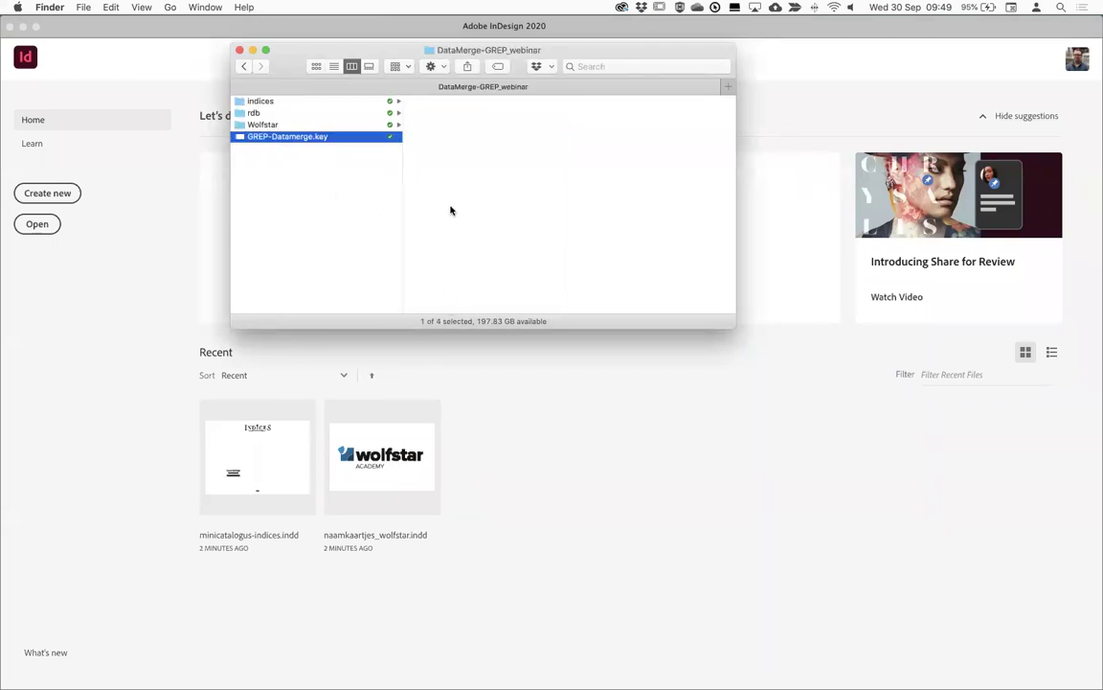
click(276, 113)
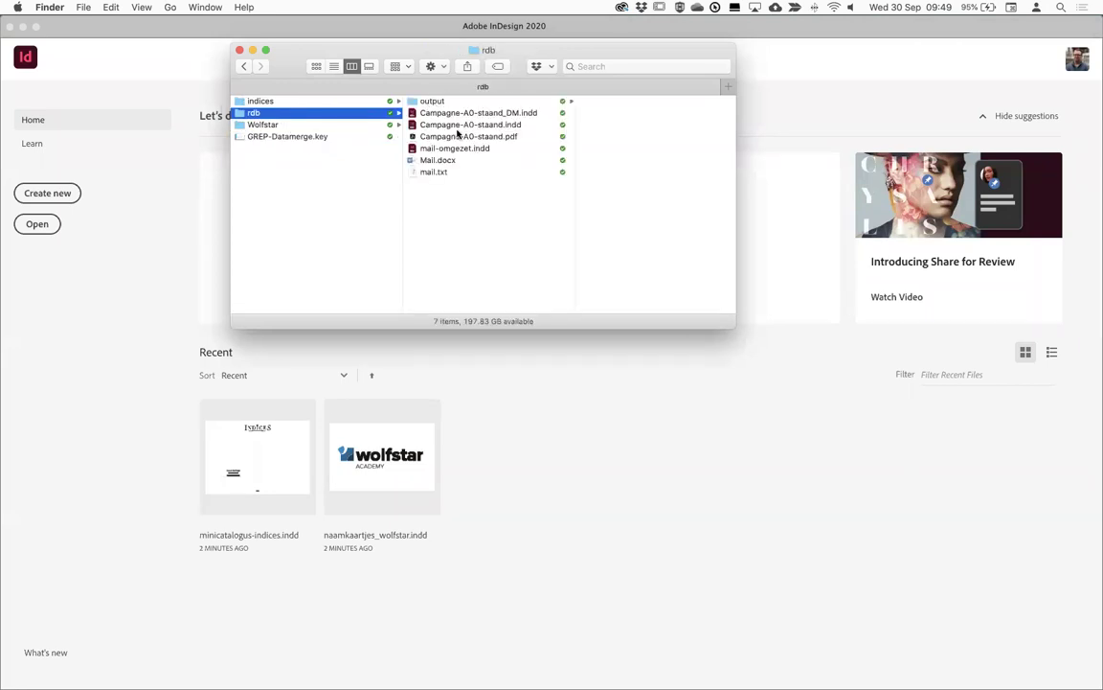
click(348, 103)
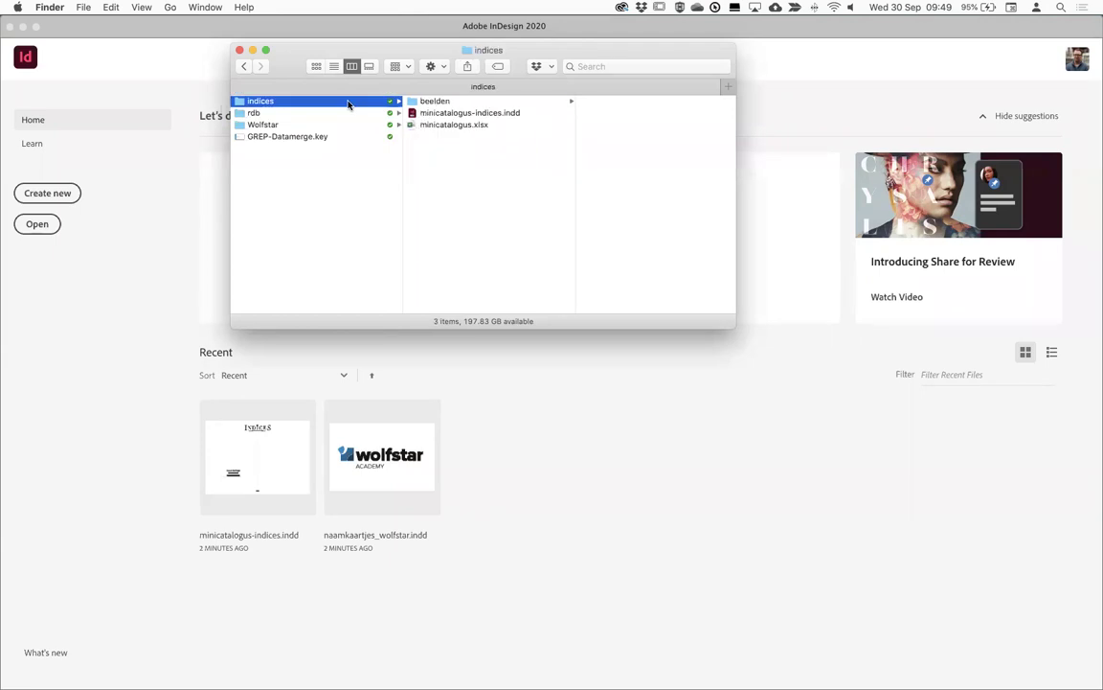
click(259, 125)
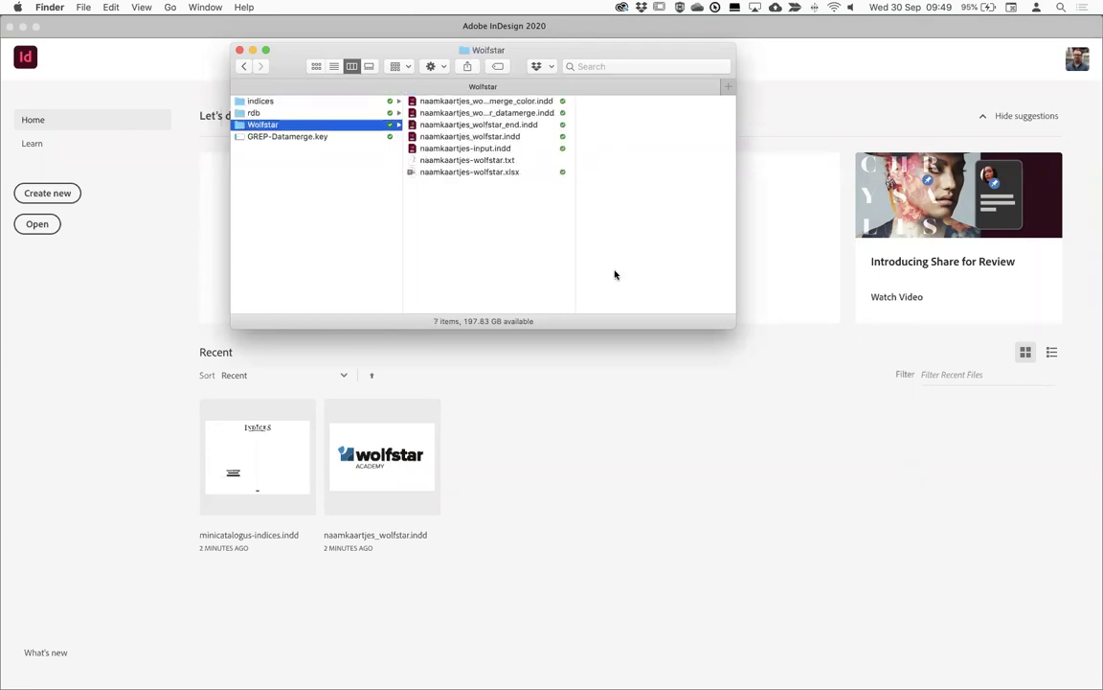
drag(575, 256, 636, 259)
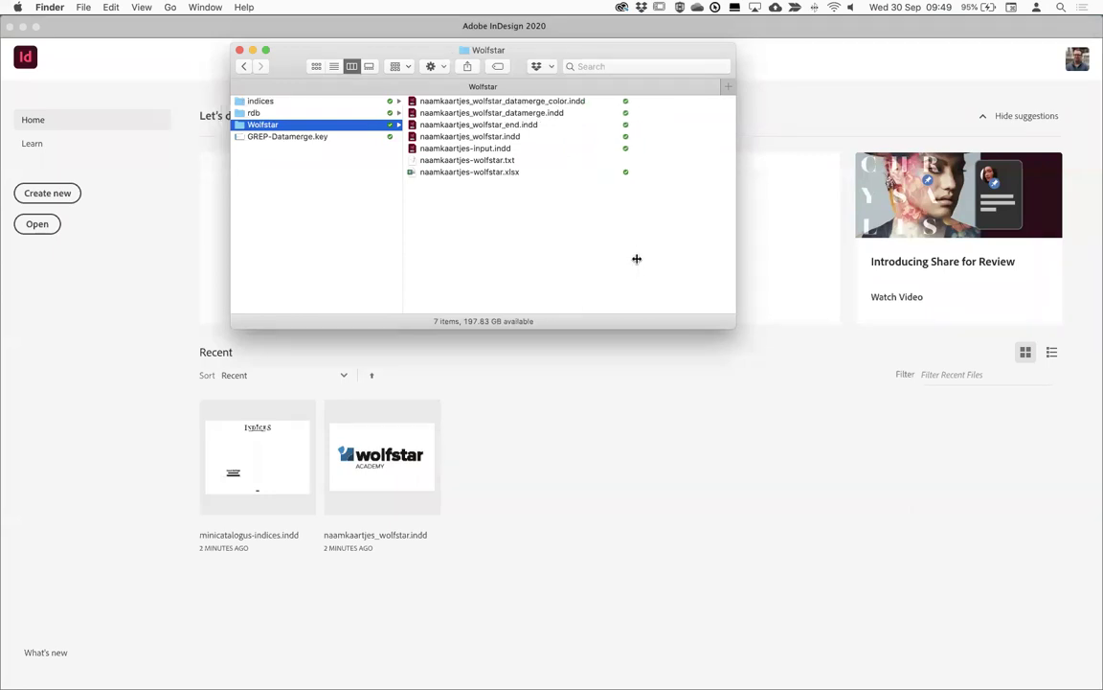
click(502, 102)
key(super+o)
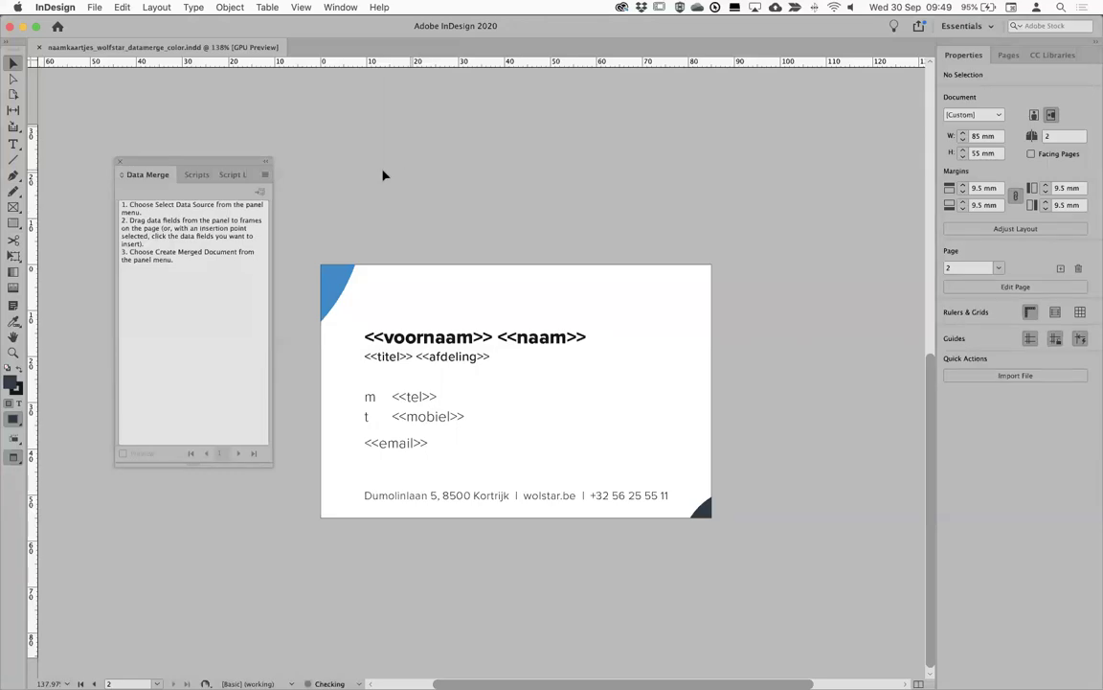
Return to Finder and open naamkaartjes_wolfstar.indd from the Wolfstar folder
key(super+Tab)
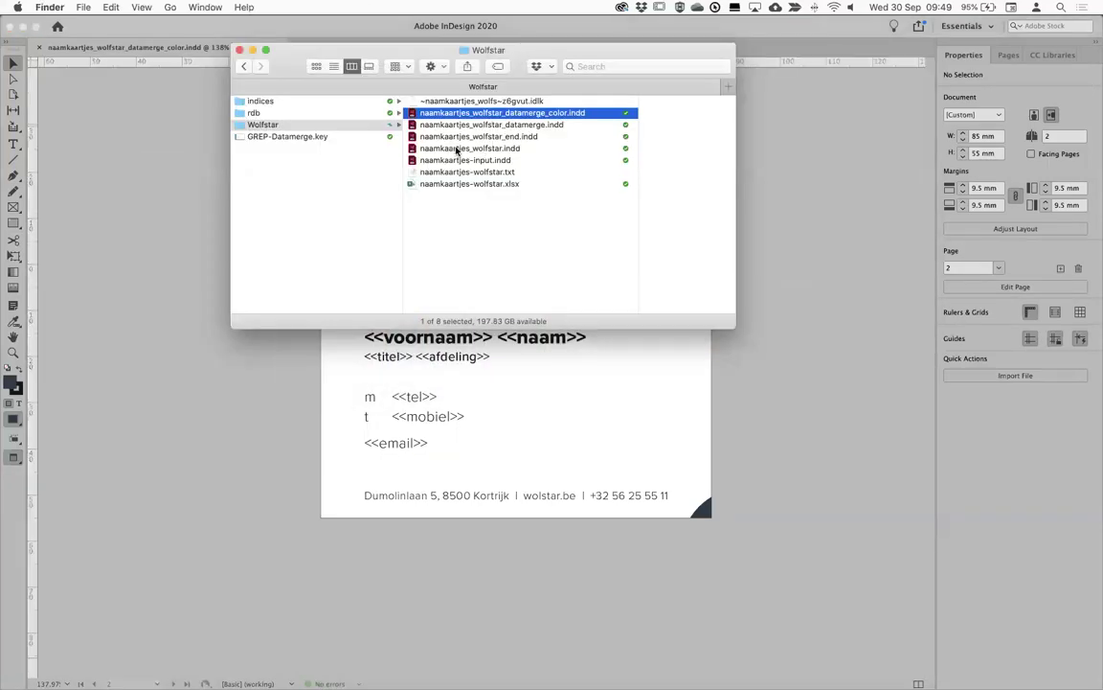
click(460, 148)
key(super+o)
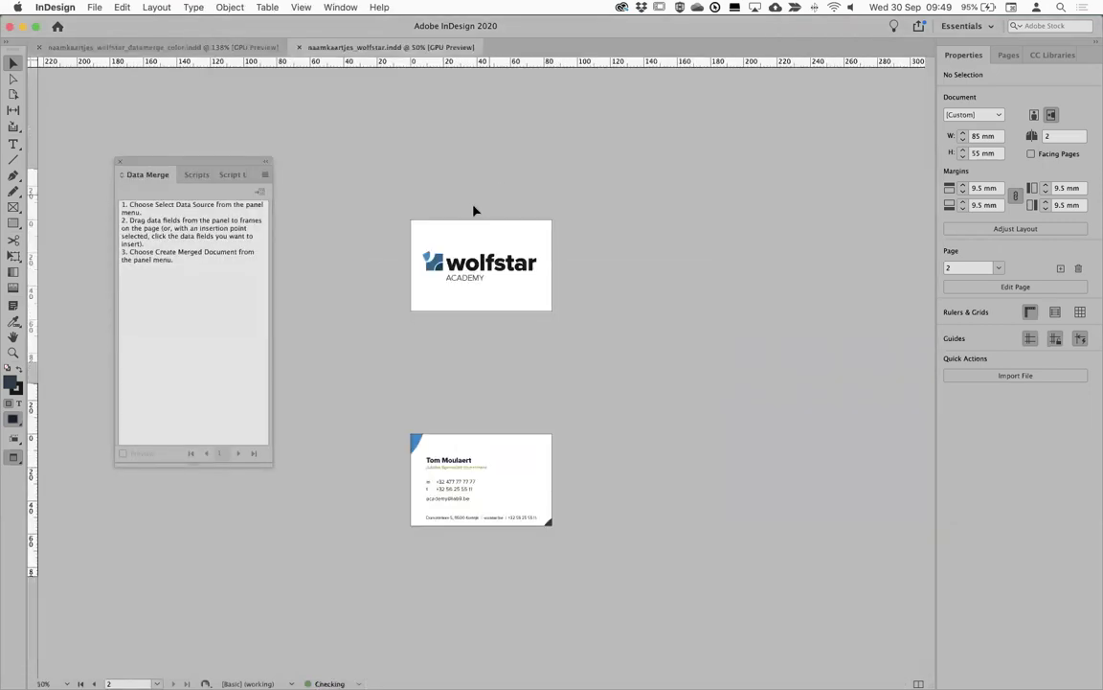
Replace the department word "investment" in the business card's job title line with "banking"
key(super+space)
drag(411, 424, 540, 501)
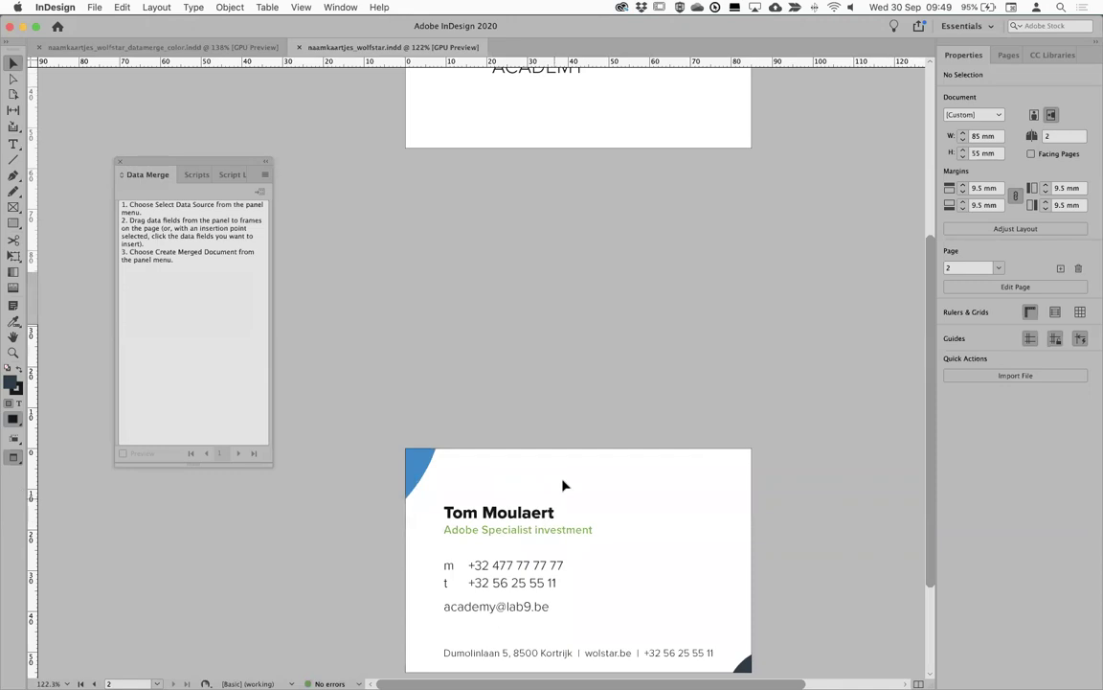
scroll(630, 512, down, 3)
scroll(595, 302, down, 2)
click(460, 394)
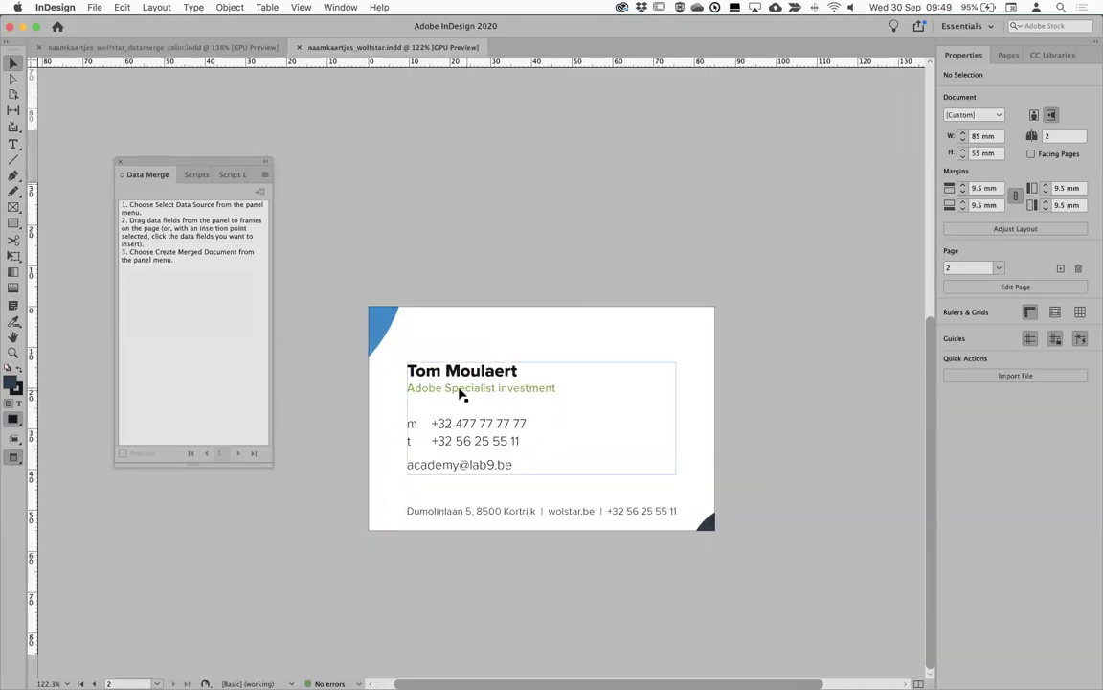
double_click(526, 388)
double_click(526, 388)
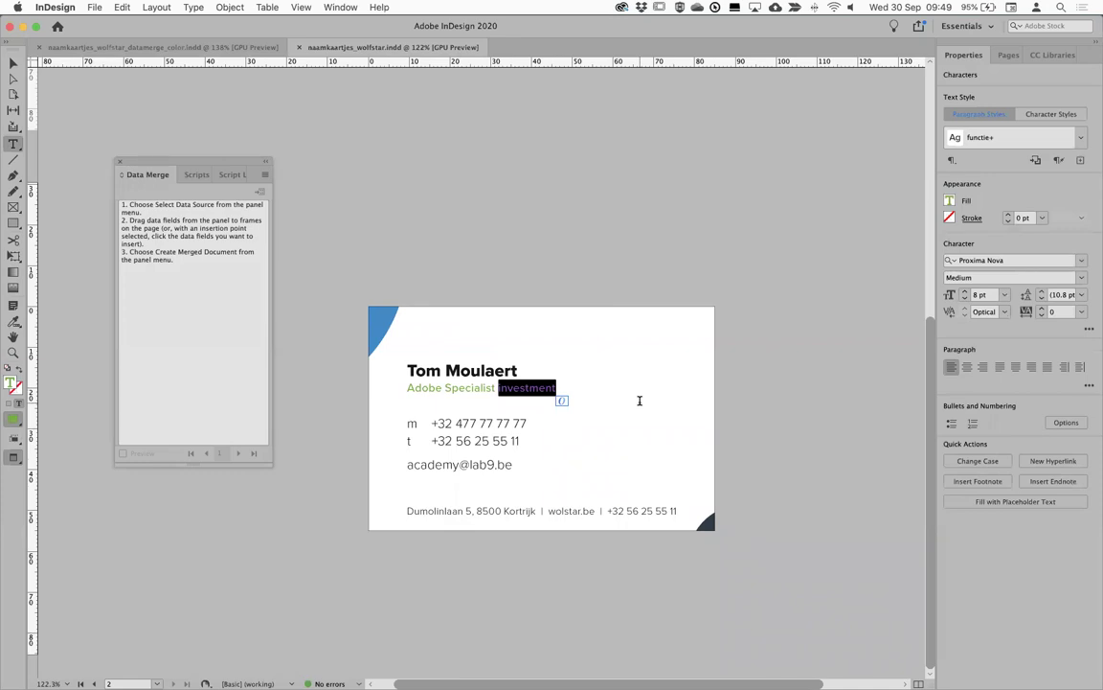
key(super+space)
drag(341, 296, 482, 347)
click(807, 517)
drag(808, 517, 636, 271)
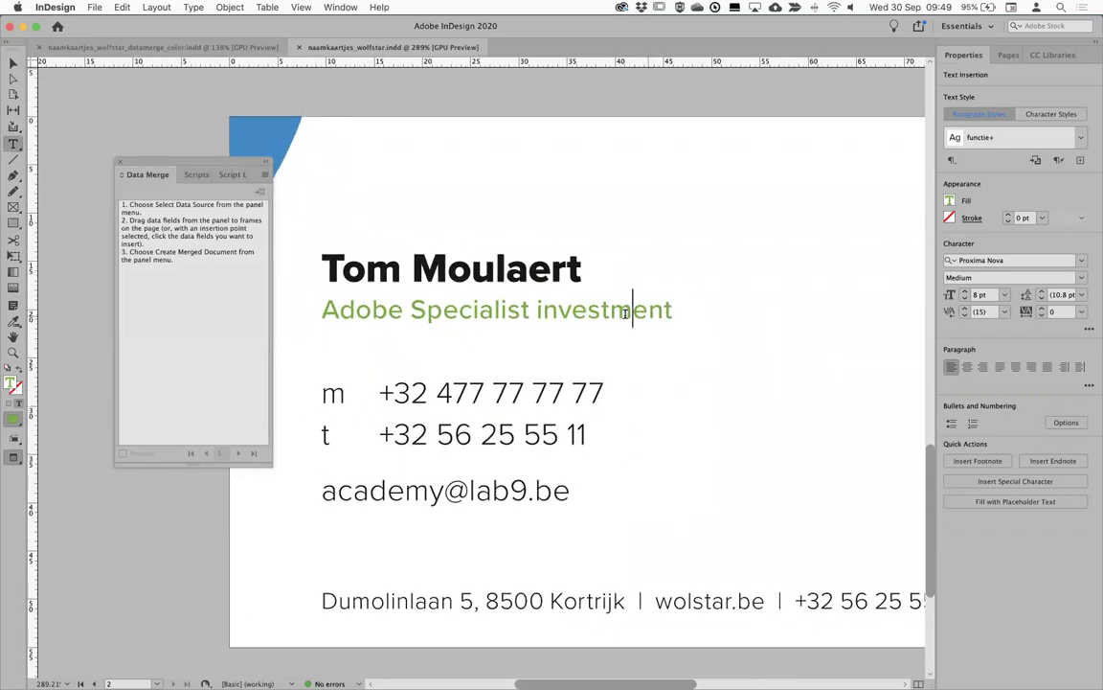
double_click(582, 303)
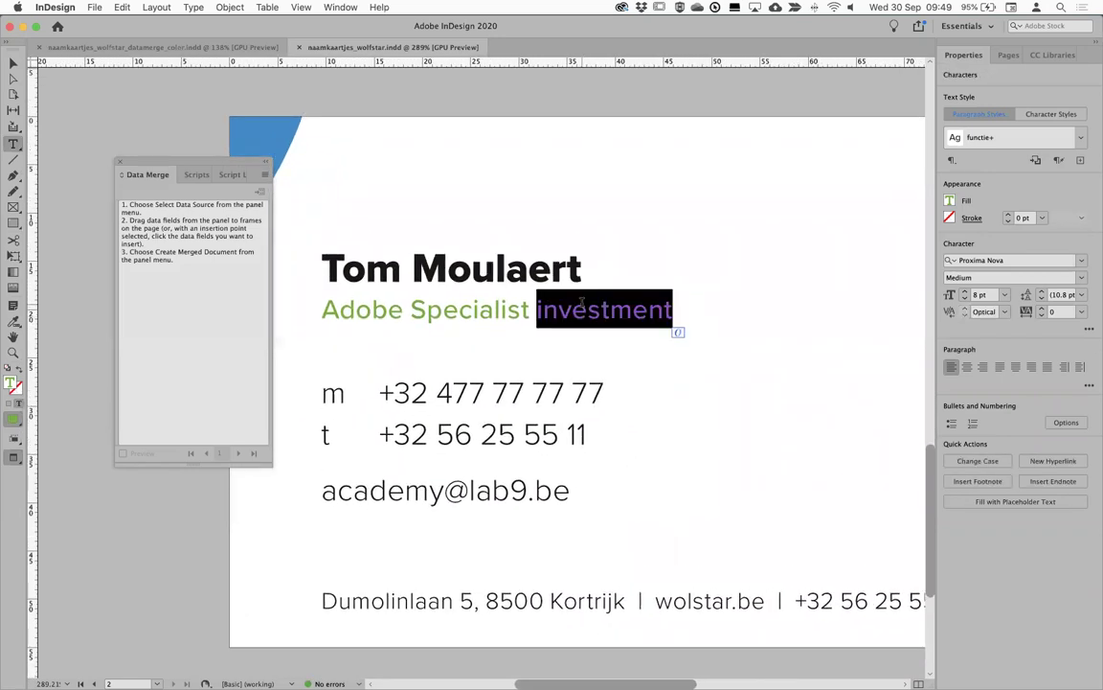
text(banking)
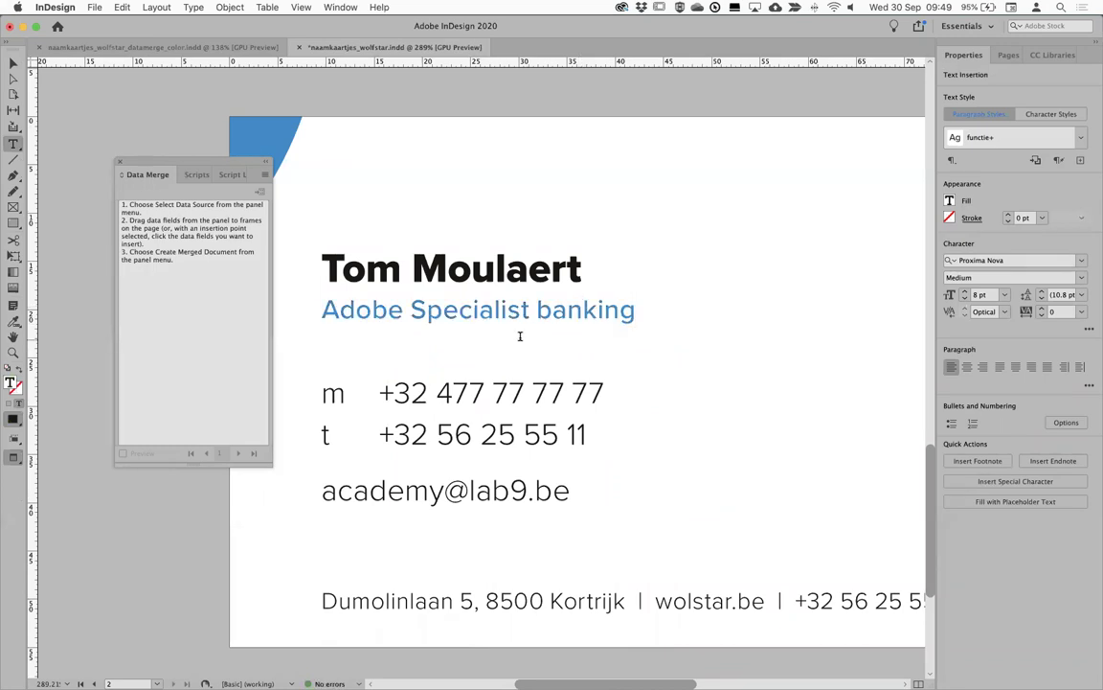
Change the department in the business card's job title line to "real estate"
double_click(632, 308)
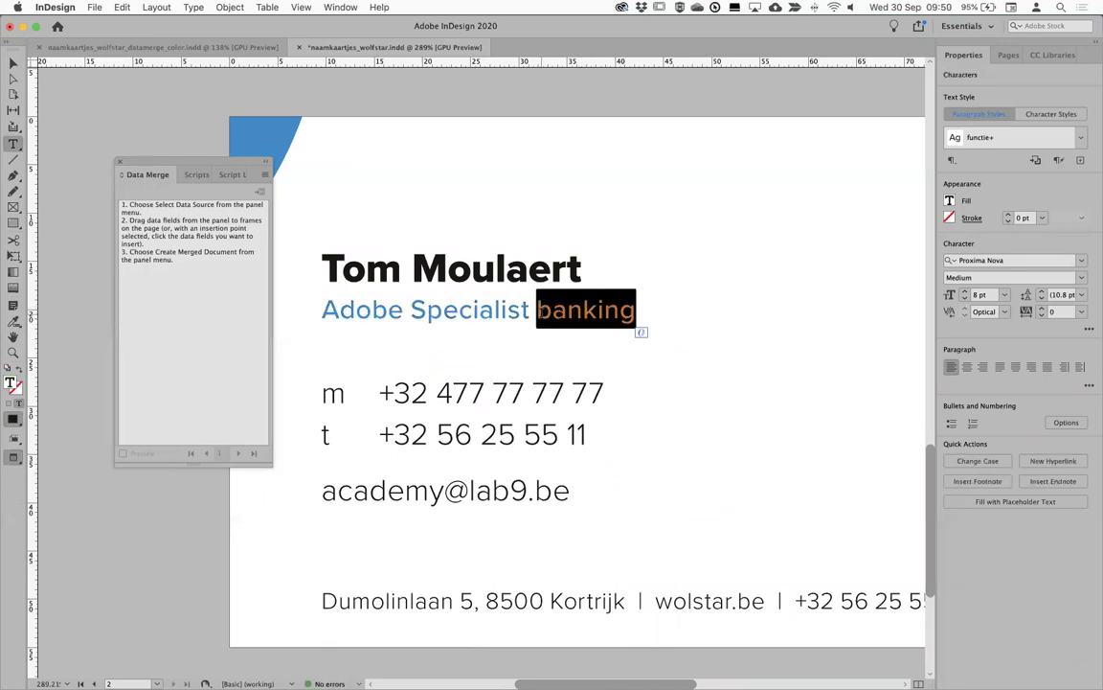
text(real estate)
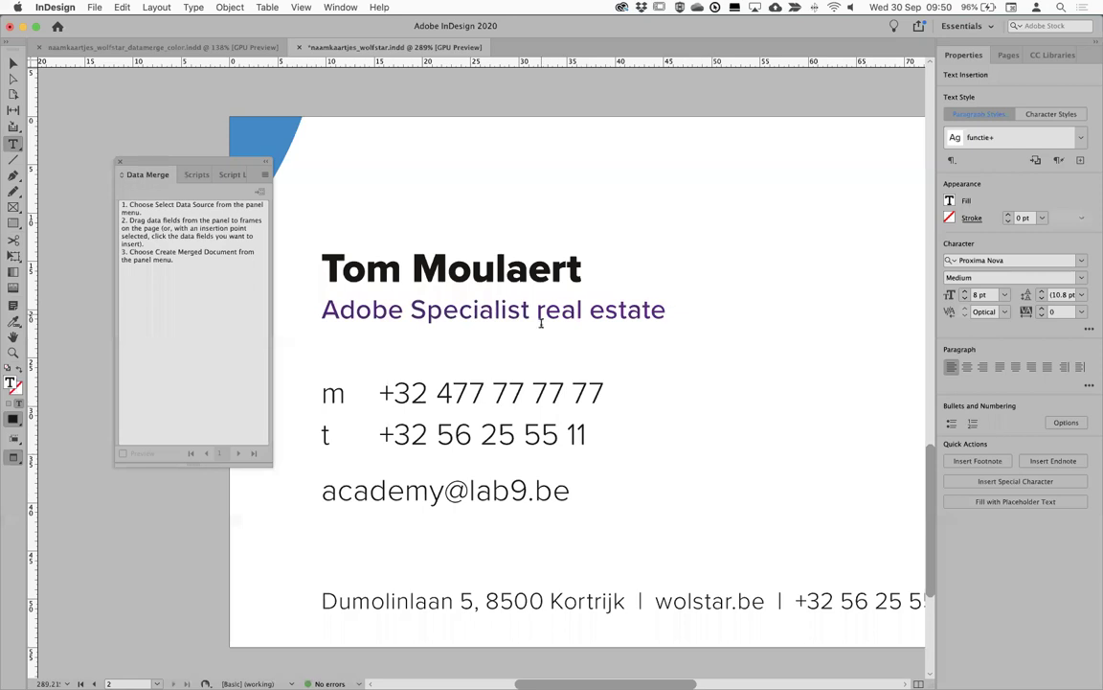
Change the department in the business card's job title line to "credit"
drag(534, 309, 665, 310)
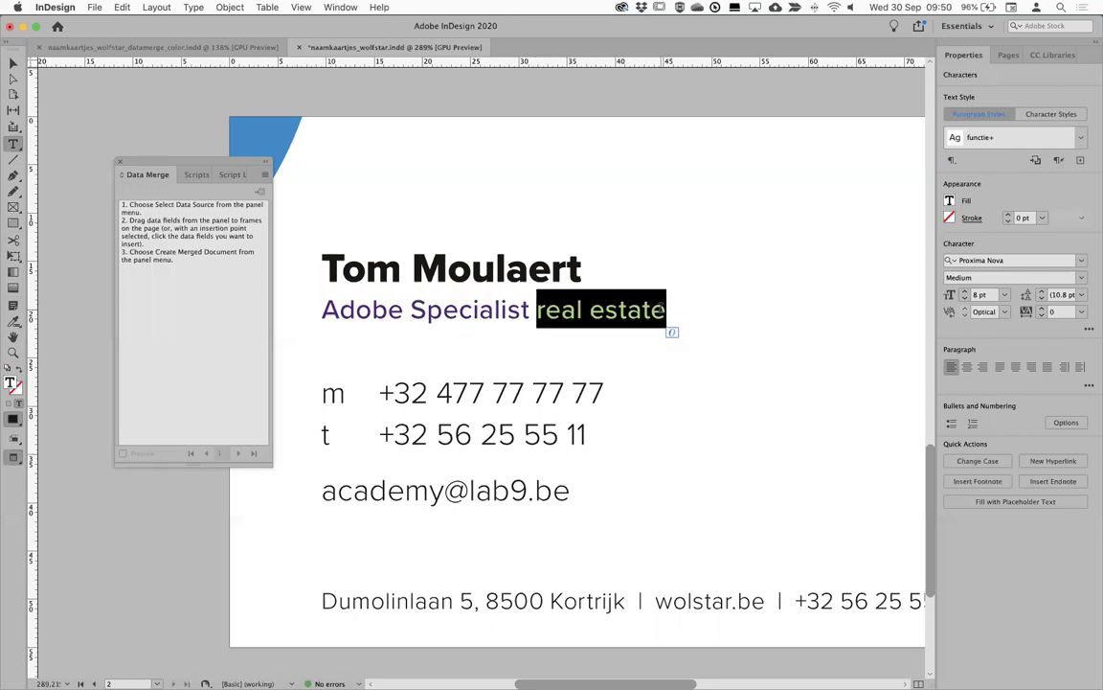
text(credit)
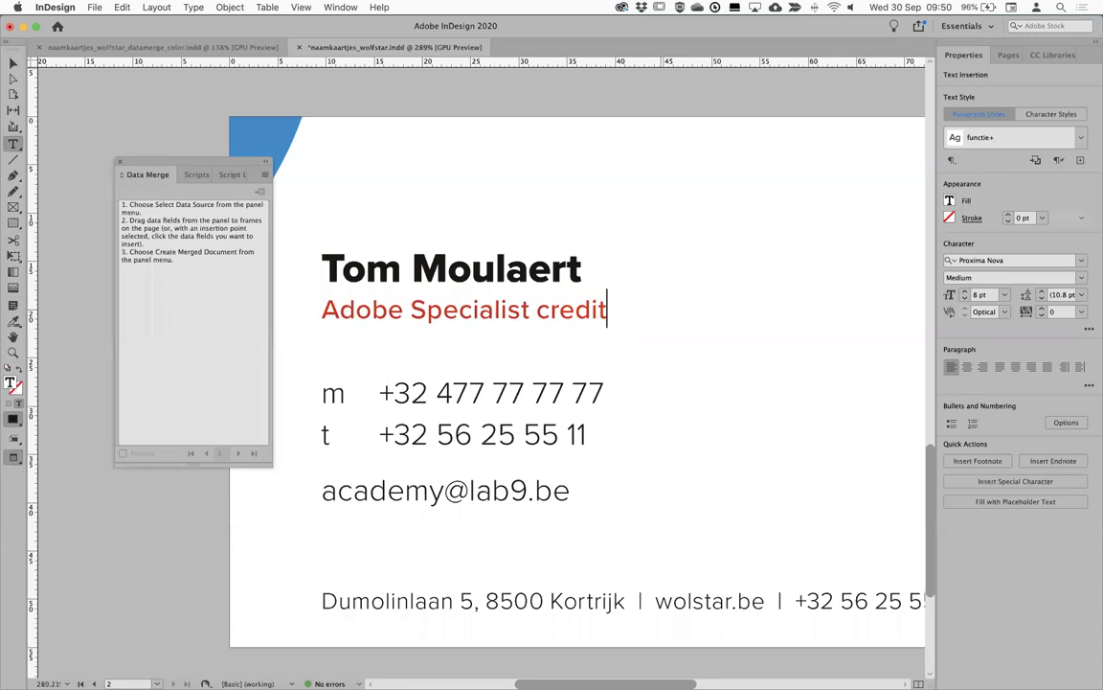
Try clearing the style overrides on the department word "credit" in the job title line
key(Left)
key(Left)
key(Left)
key(Left)
key(Left)
key(Left)
key(Left)
key(Left)
key(Left)
key(Left)
key(Left)
key(Left)
key(Left)
key(Left)
key(Left)
drag(552, 309, 592, 309)
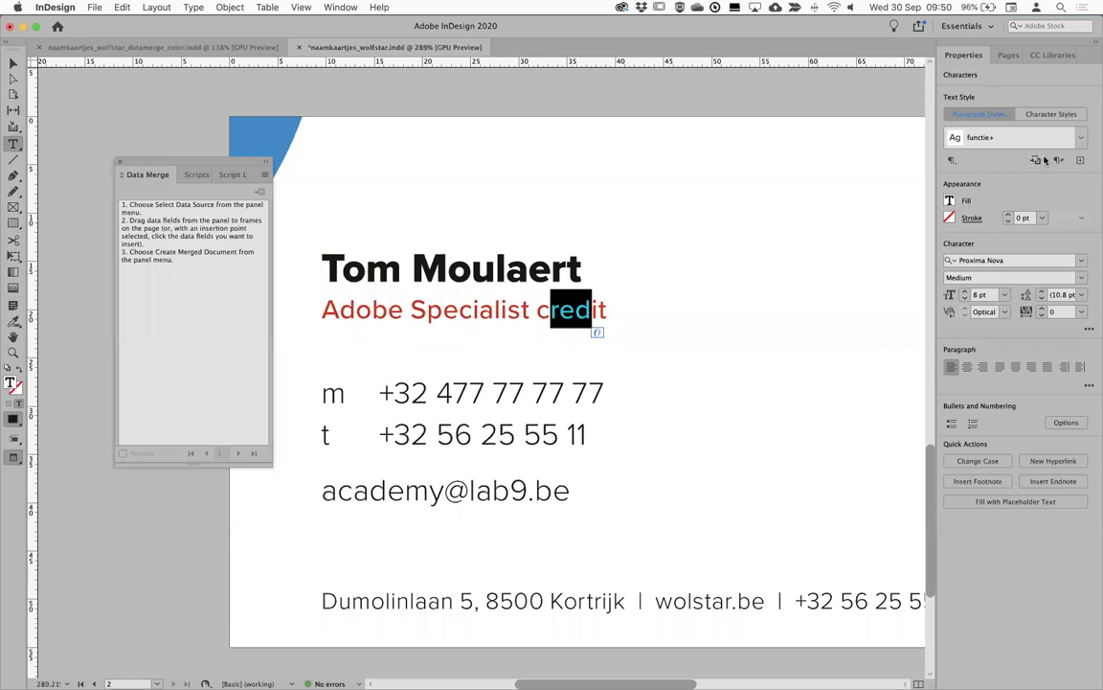
key(ctrl+z)
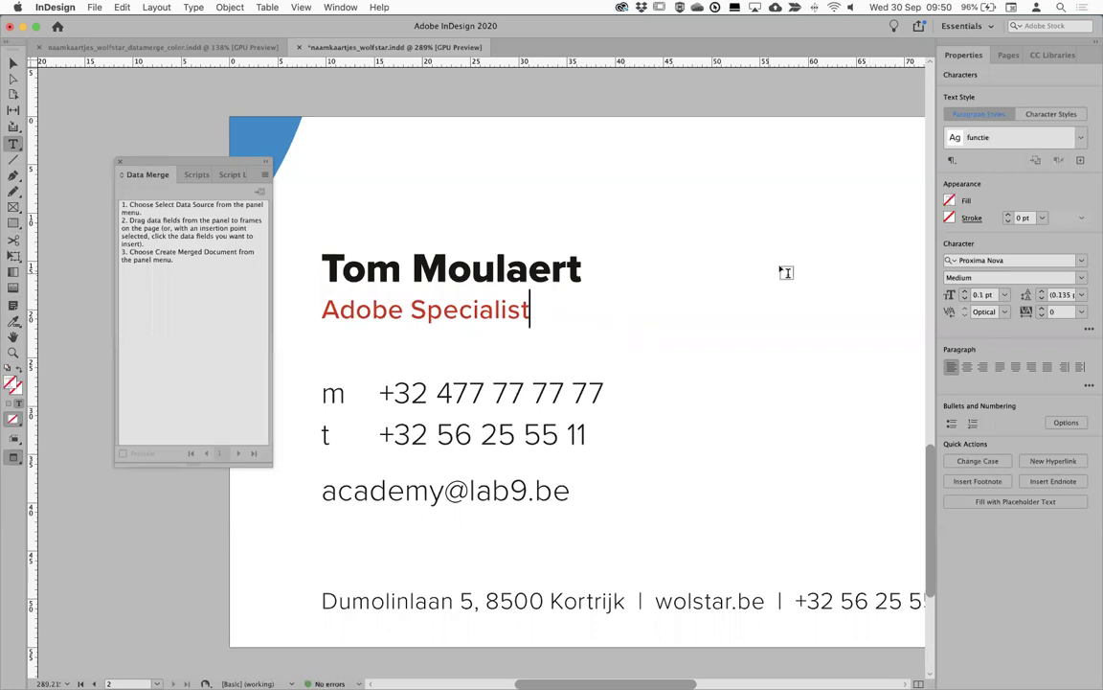
key(ctrl+shift+z)
Open the GREP styles of the functie paragraph style and select the rule that applies the hide style
click(1083, 140)
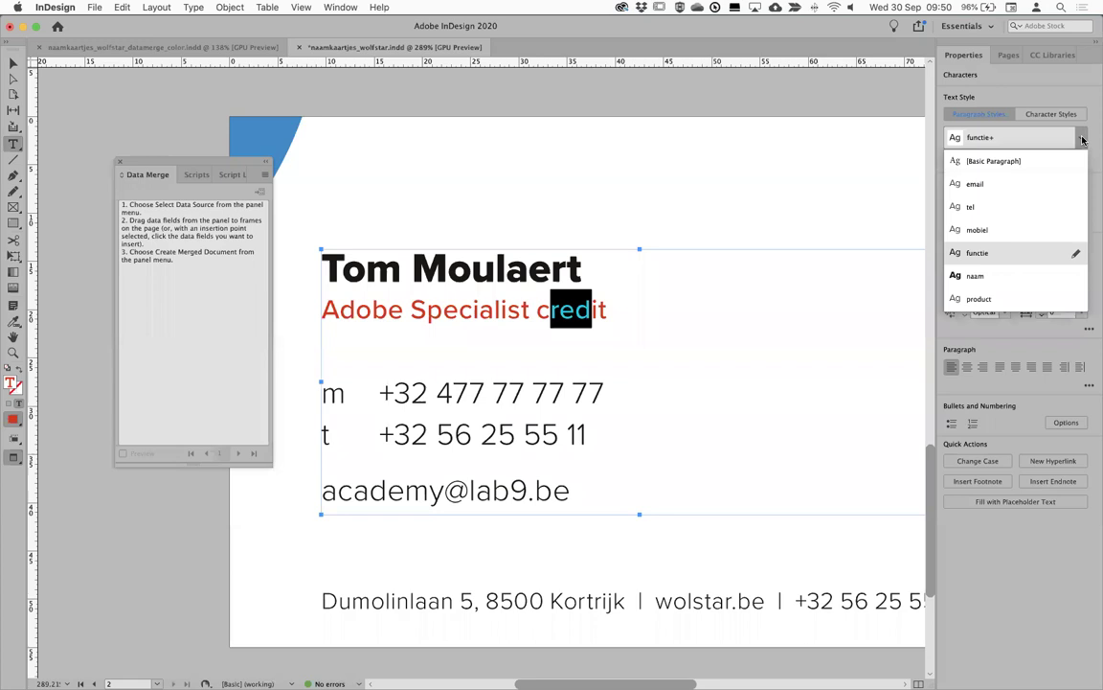
click(1014, 253)
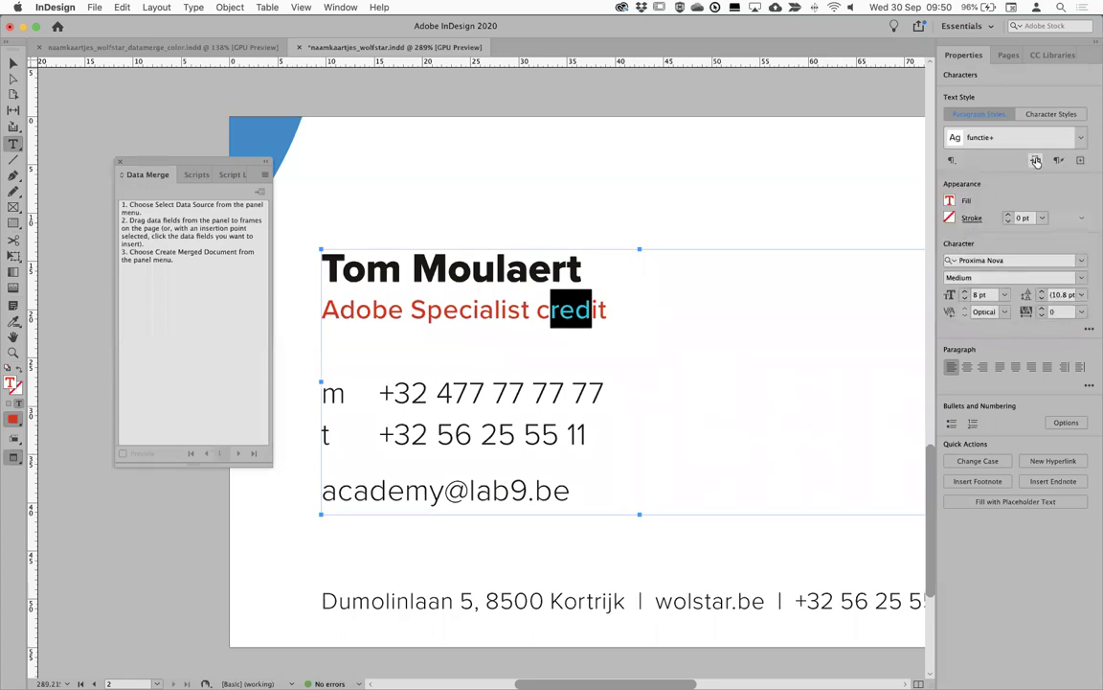
click(1080, 139)
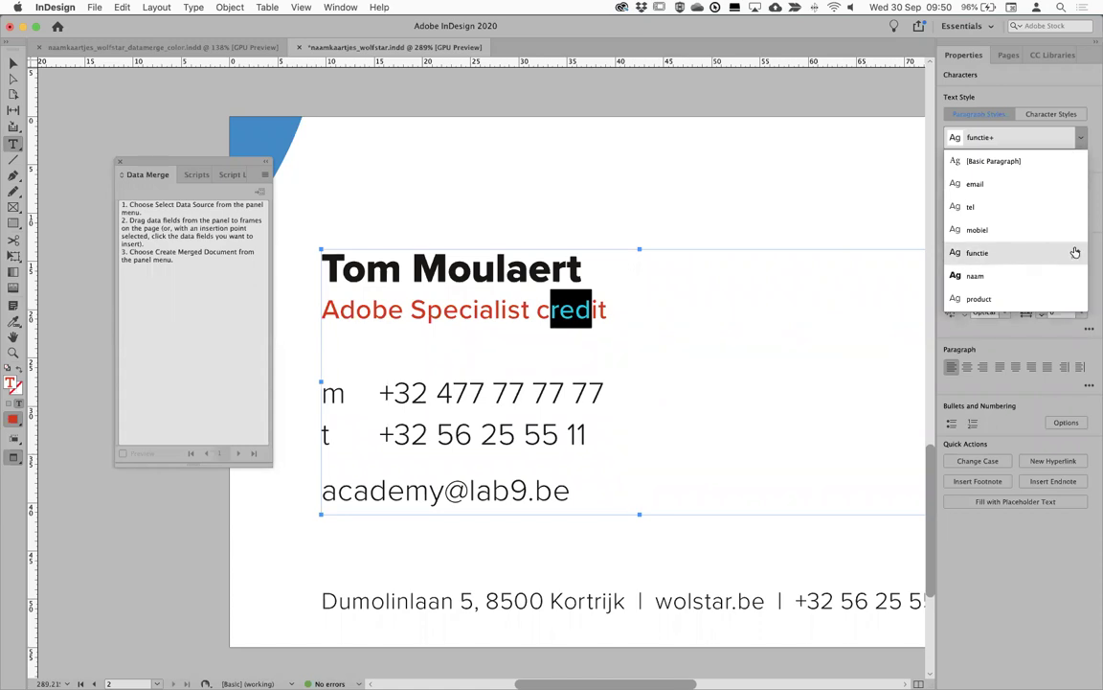
click(1073, 253)
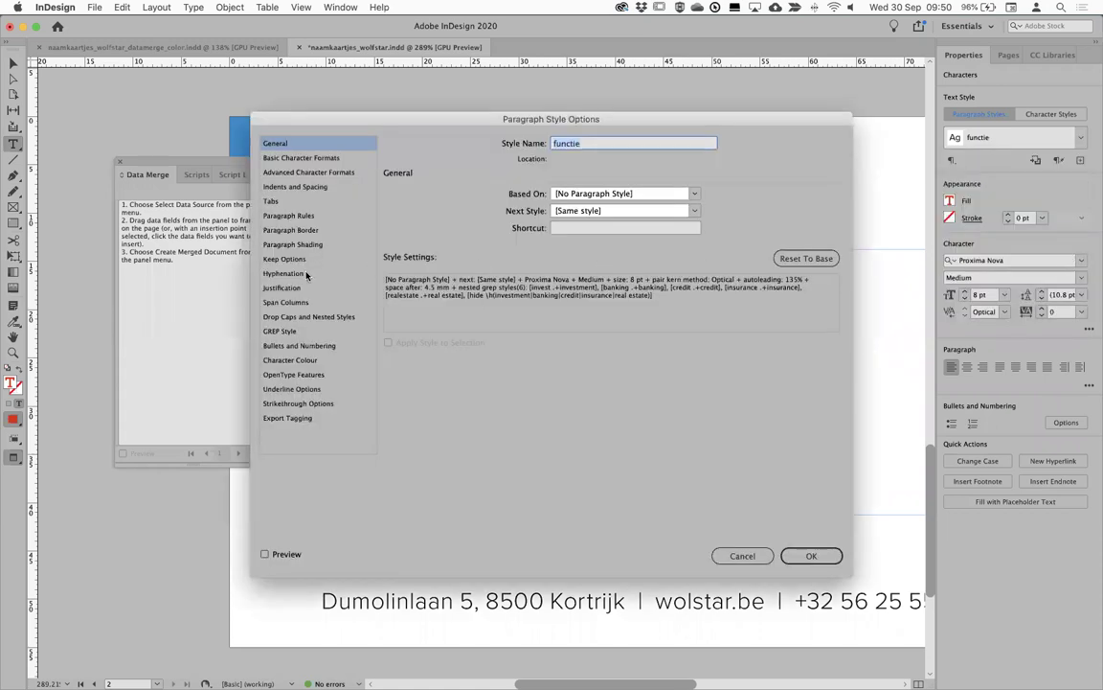
click(287, 330)
scroll(706, 306, down, 2)
click(463, 349)
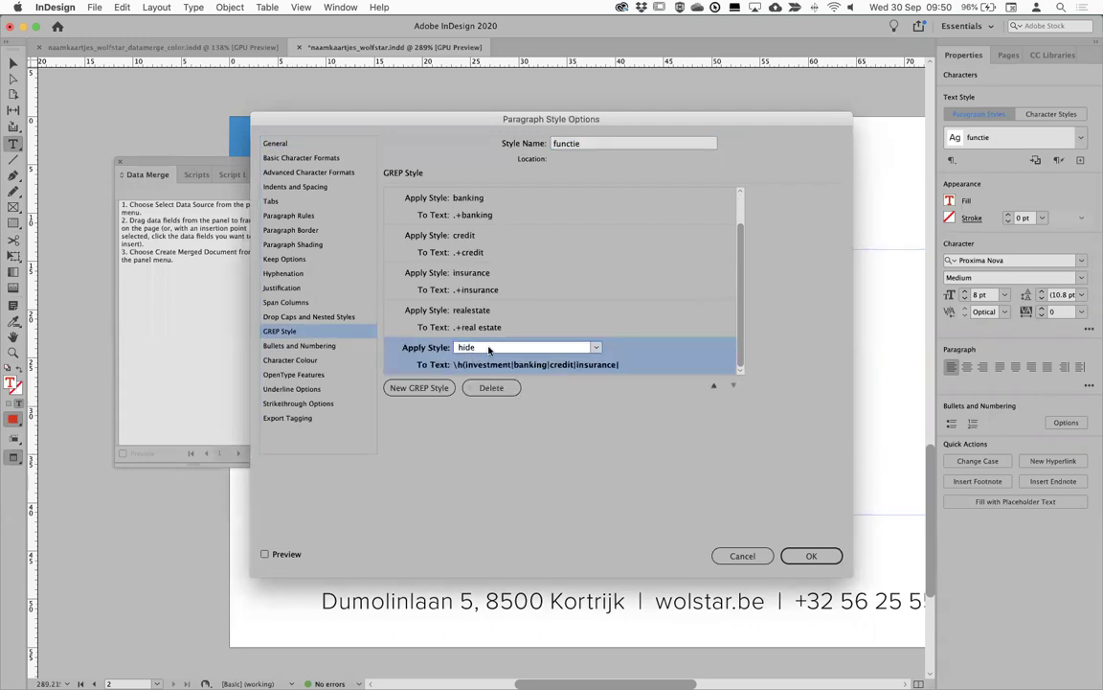
Try setting the hide GREP rule to [None], look through the department rules beside the card, and close the style options
click(466, 348)
click(486, 362)
drag(657, 112, 1024, 264)
drag(1031, 306, 613, 129)
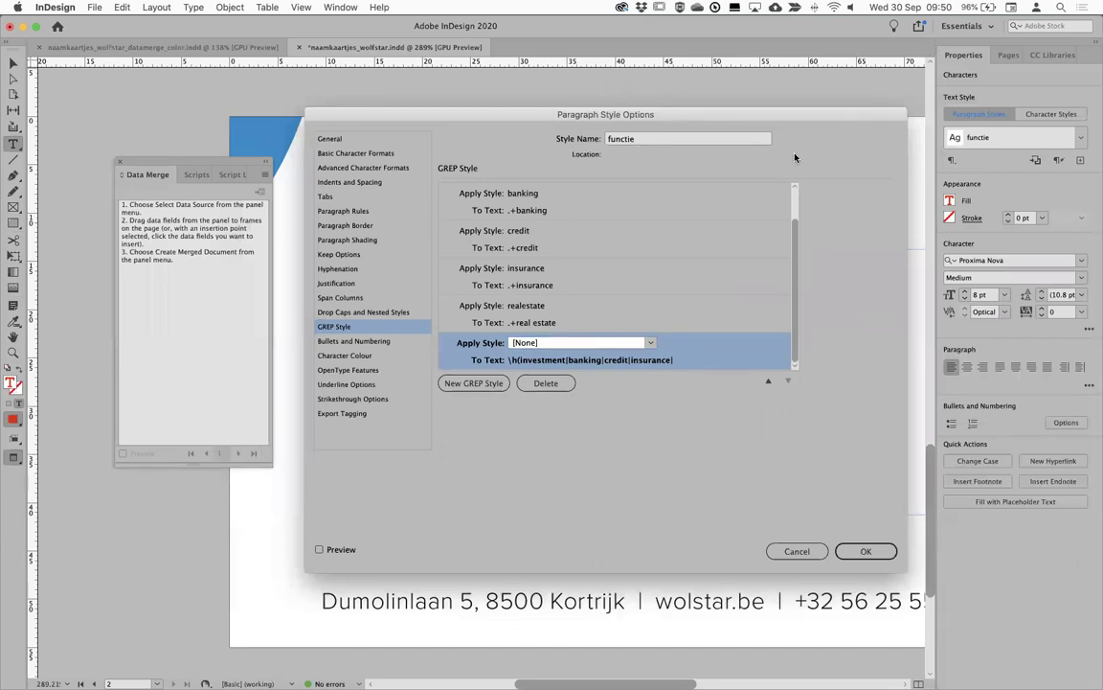
drag(805, 122, 1102, 141)
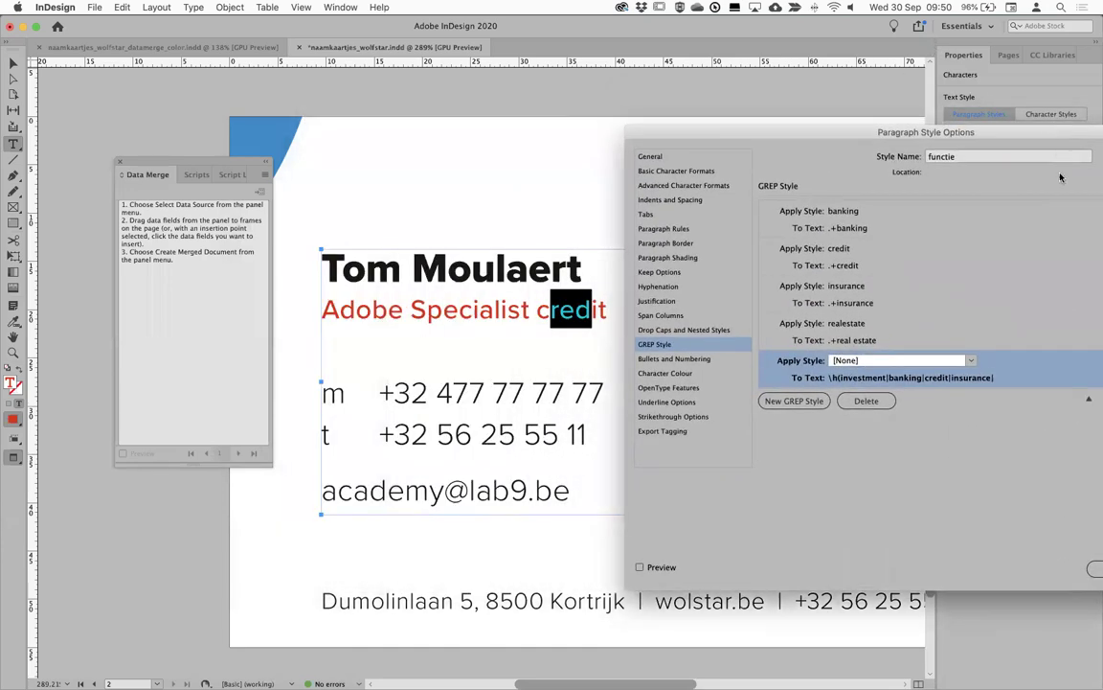
scroll(762, 268, up, 2)
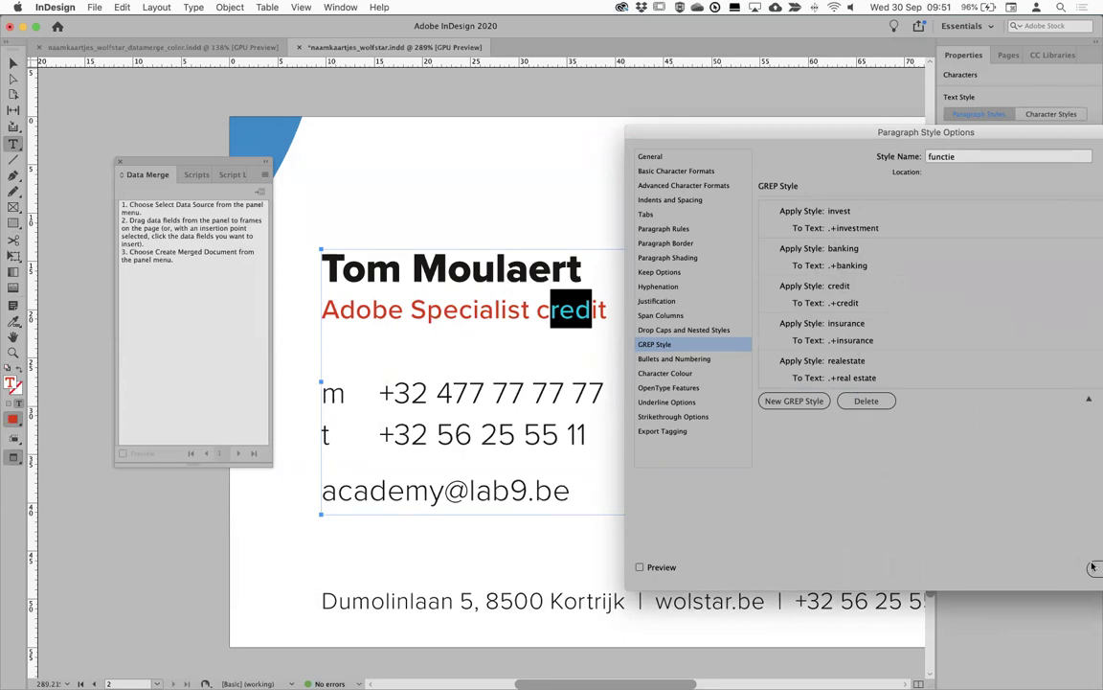
key(Return)
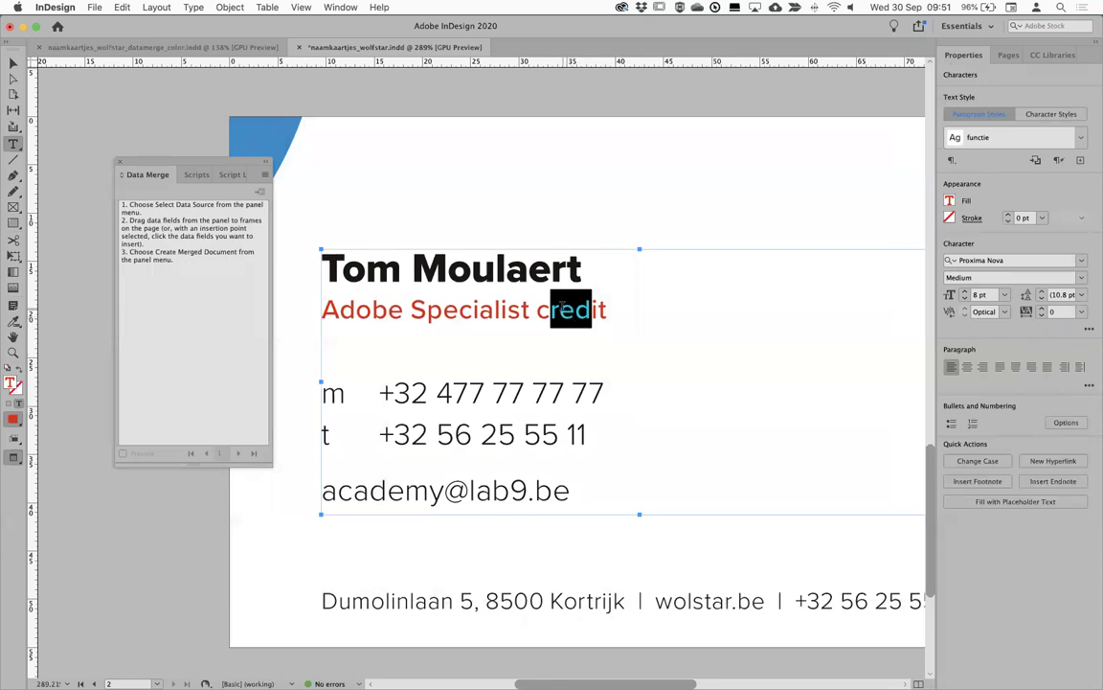
Replace the department word in the business card's job title line with "insurance"
double_click(563, 309)
text(insurance)
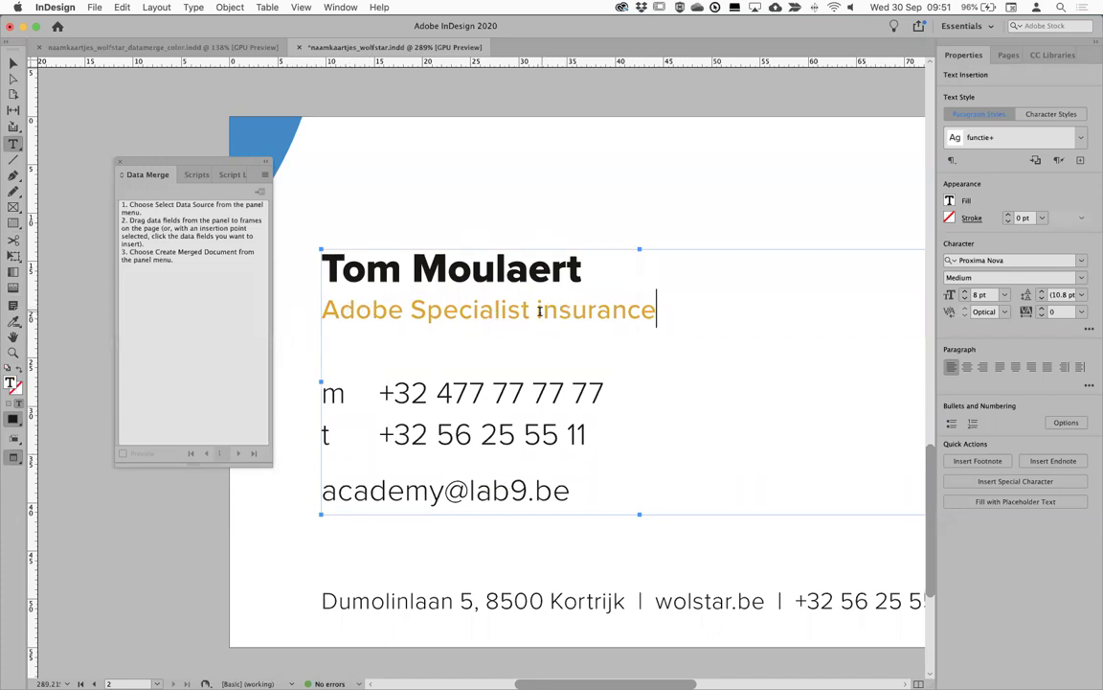
Reopen the functie paragraph style's GREP styles and set the hide rule's applied style to [None]
key(shift+Left)
key(shift+Left)
key(shift+Left)
key(shift+Left)
key(shift+Left)
key(shift+Left)
key(shift+Left)
key(shift+Left)
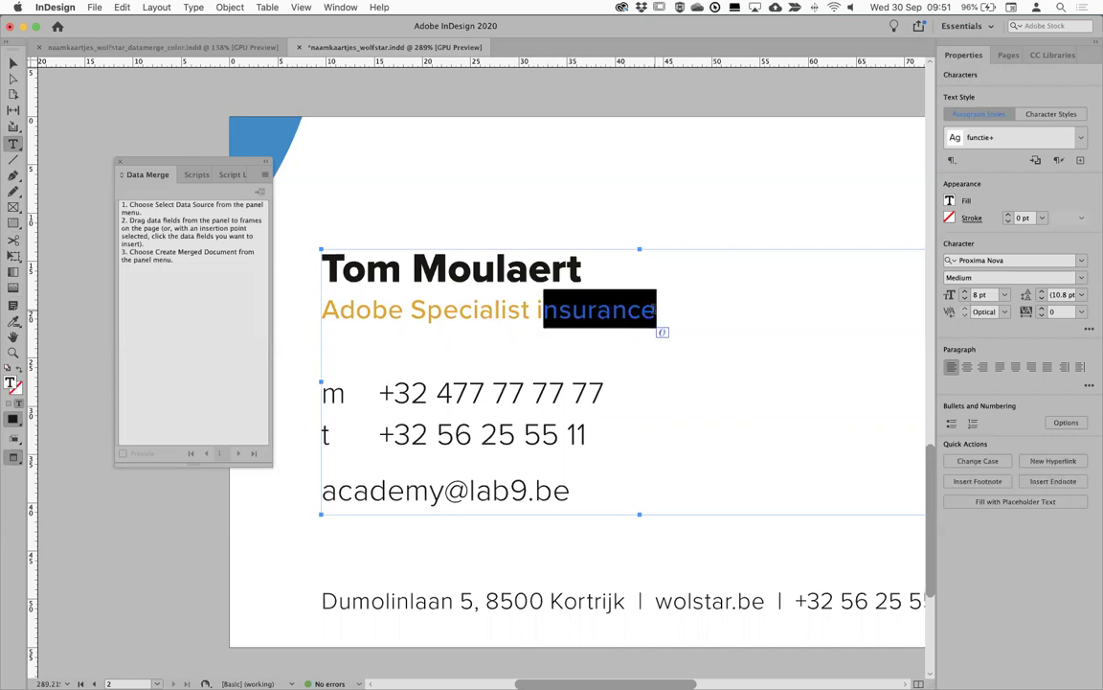
click(977, 135)
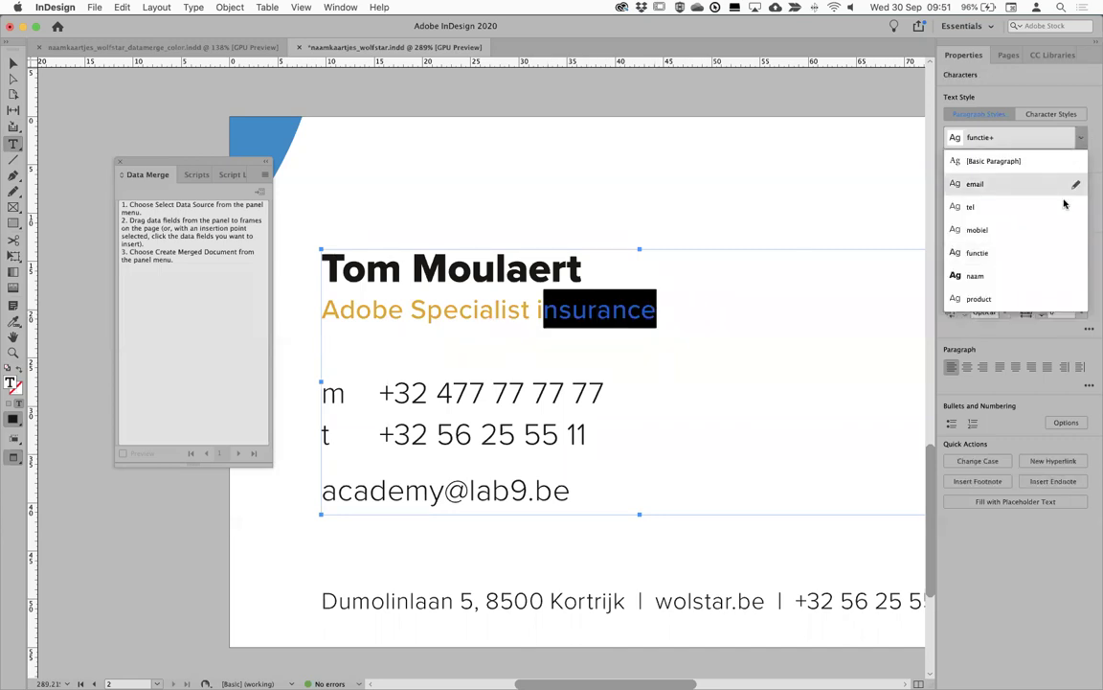
click(1076, 254)
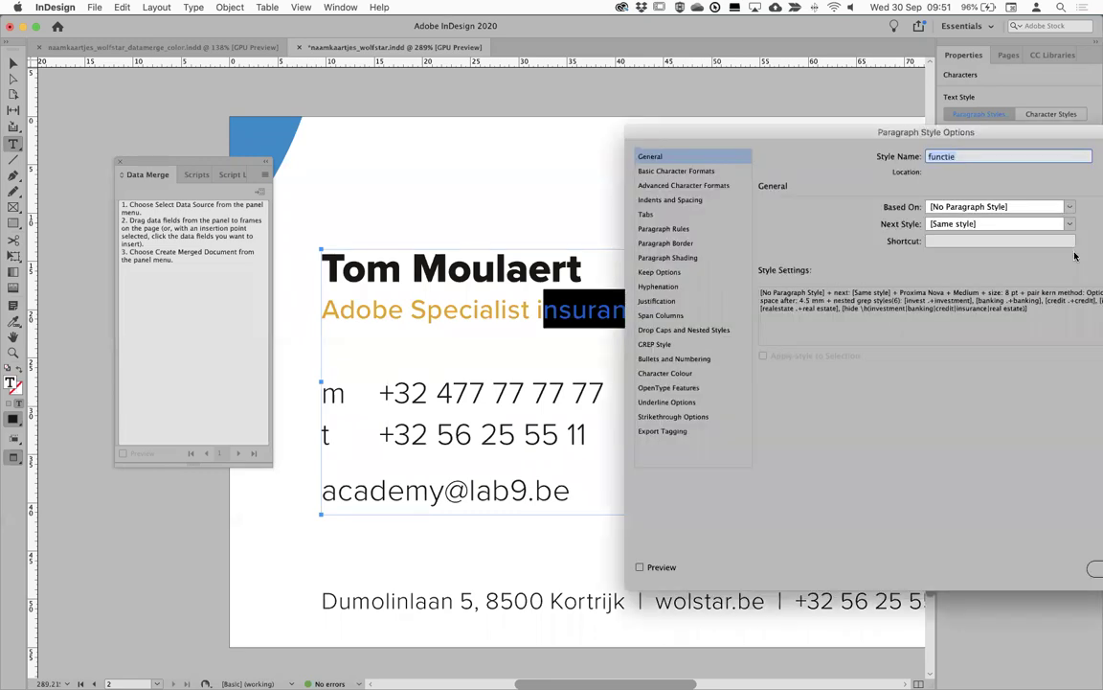
click(671, 344)
scroll(832, 373, down, 2)
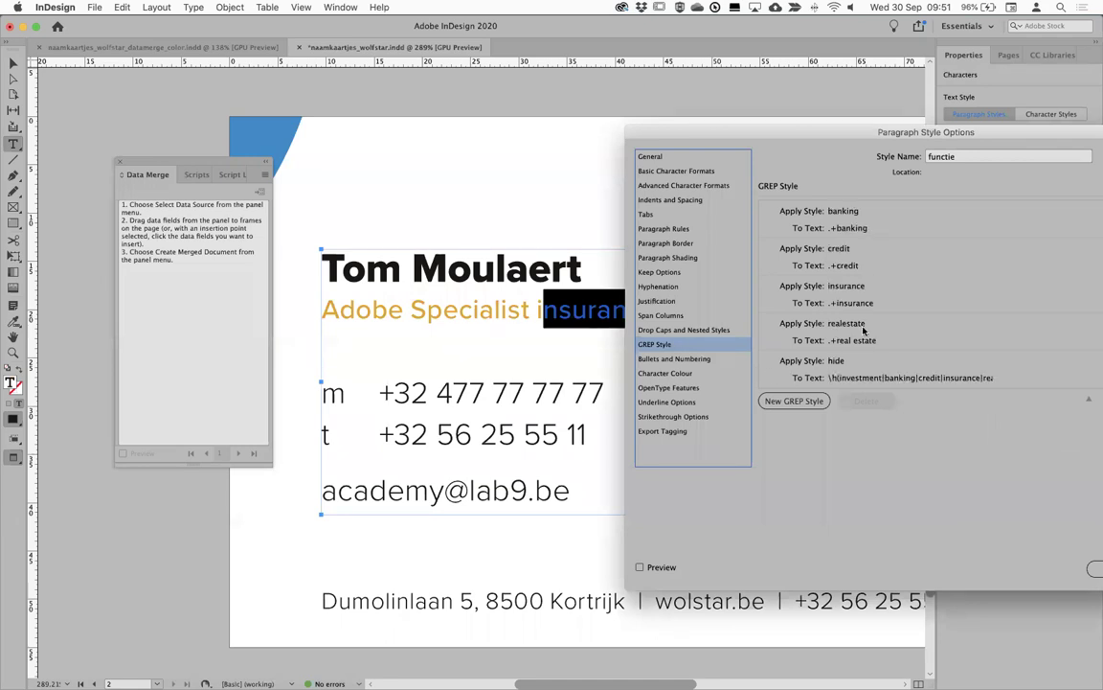
drag(766, 130, 584, 44)
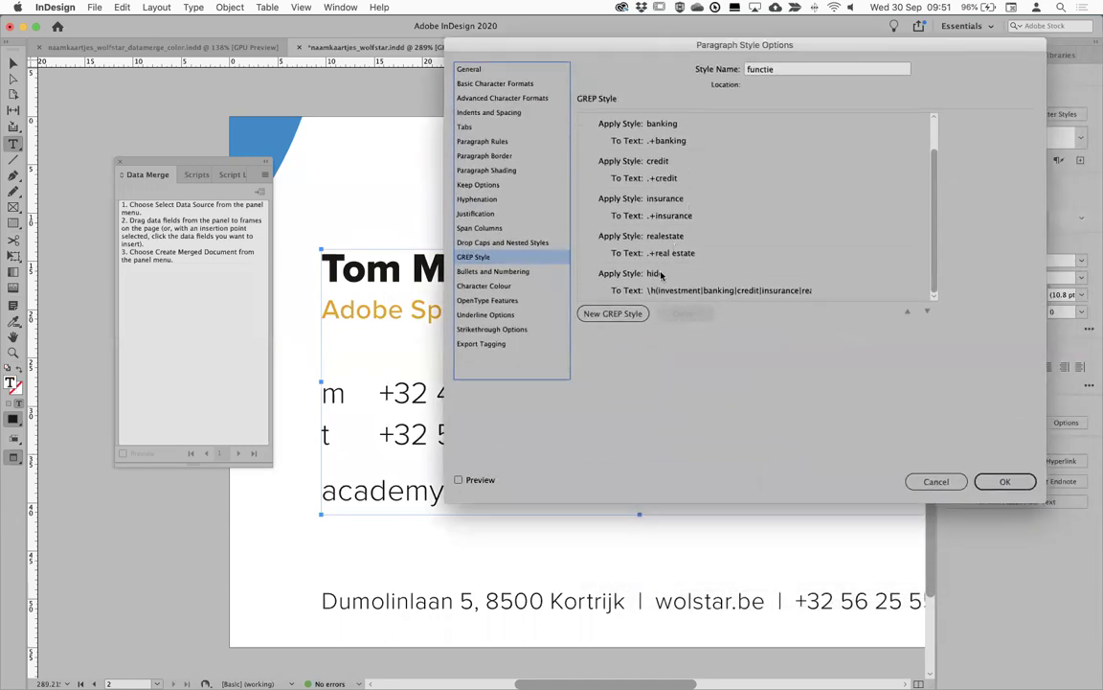
click(689, 275)
click(689, 275)
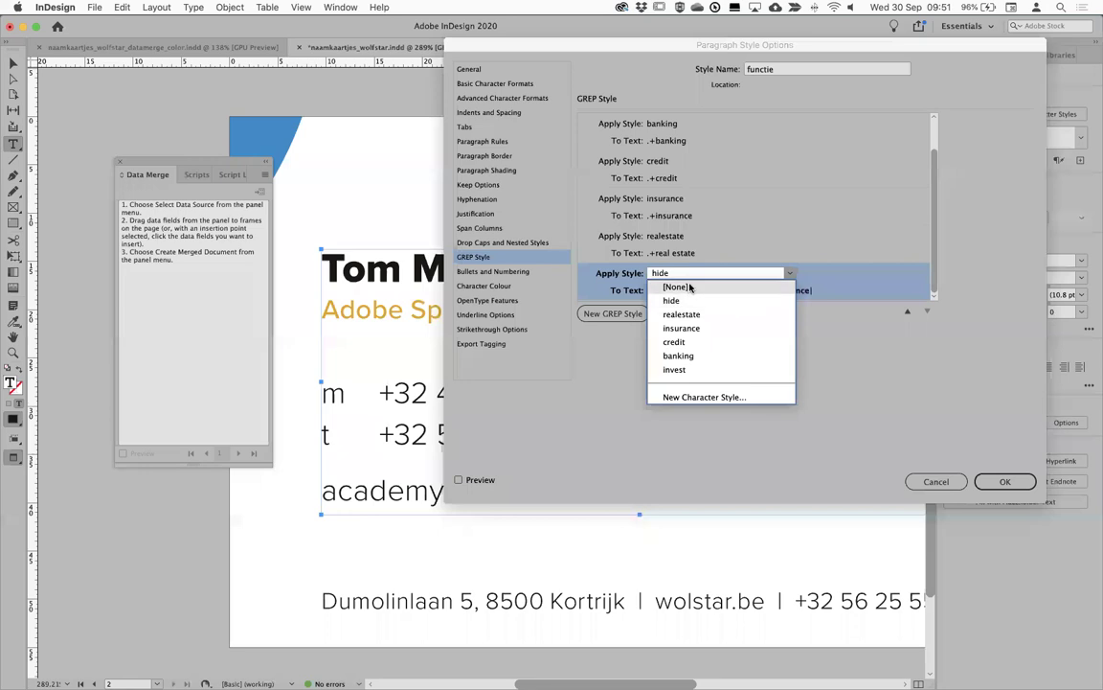
click(670, 288)
Examine the full text expression of the last GREP rule, through to its "real estate" alternative
drag(746, 42, 635, 320)
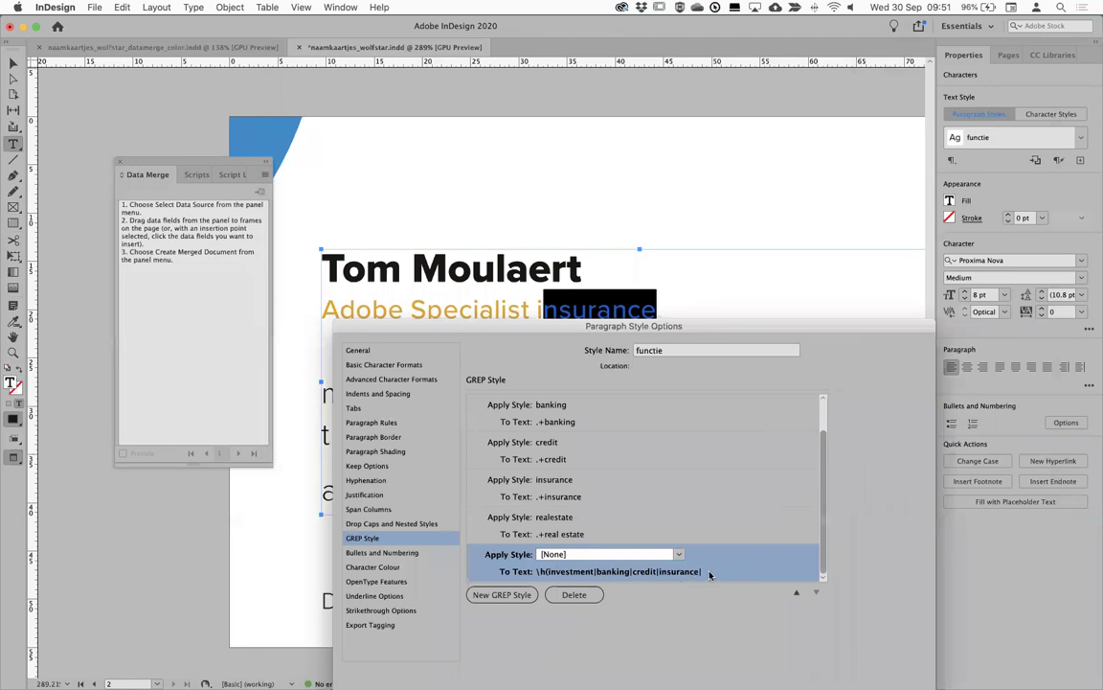
drag(742, 326, 559, 133)
click(533, 383)
click(502, 382)
click(479, 380)
key(End)
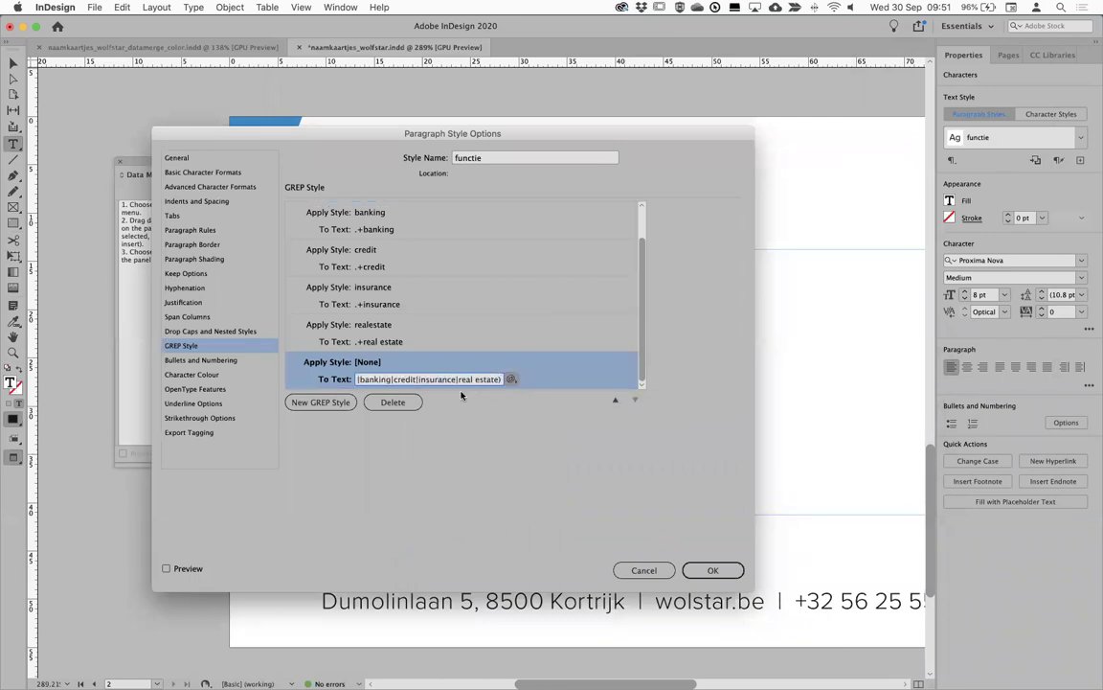
Set the last GREP rule's applied style back to hide and dismiss the paragraph style options without saving
click(369, 362)
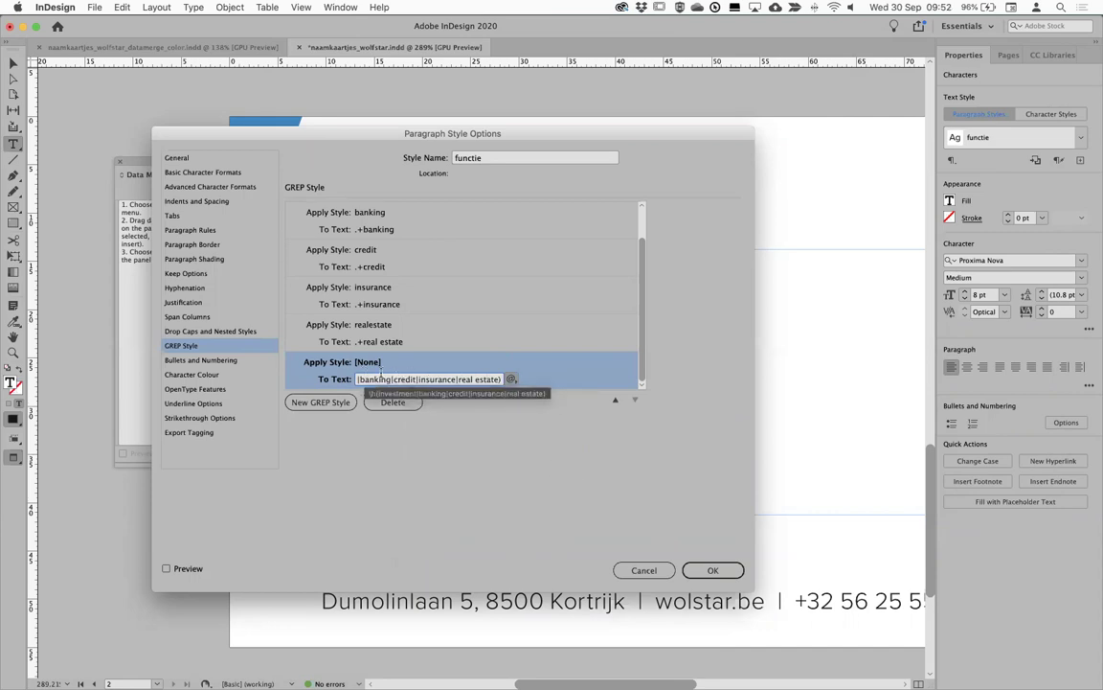
click(369, 362)
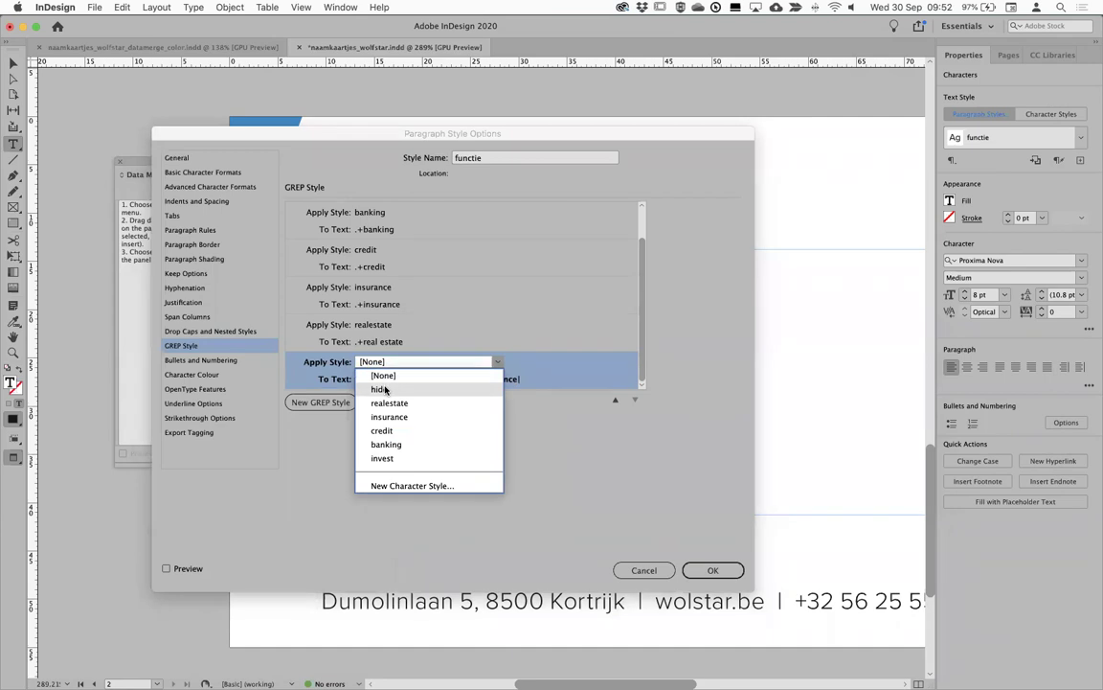
click(381, 389)
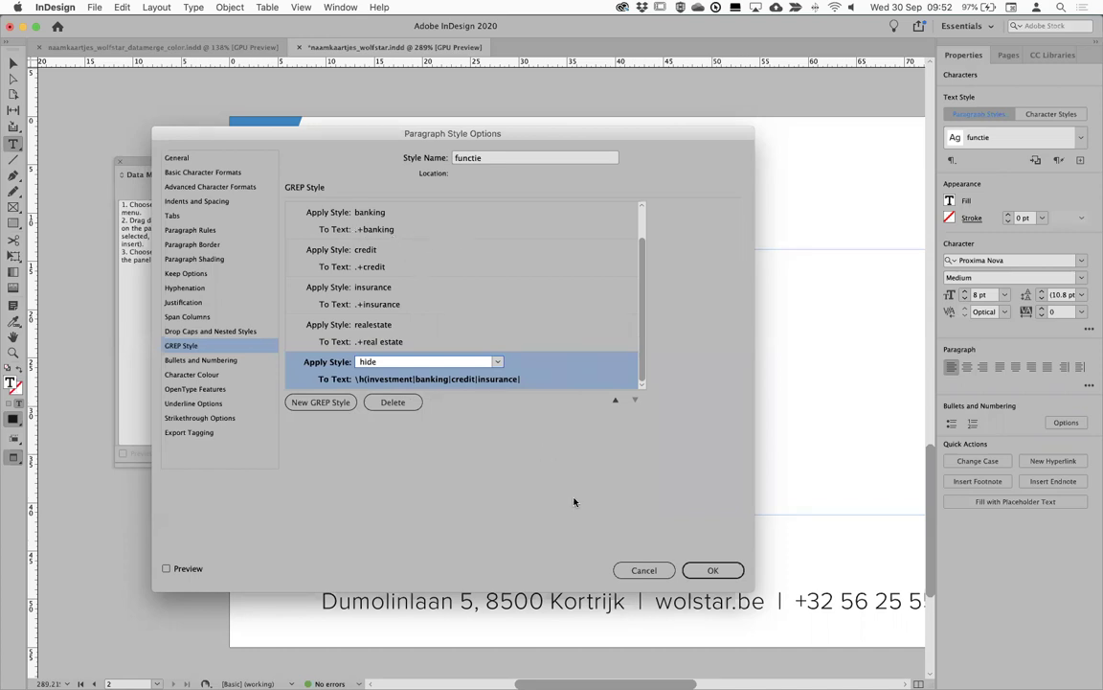
click(381, 373)
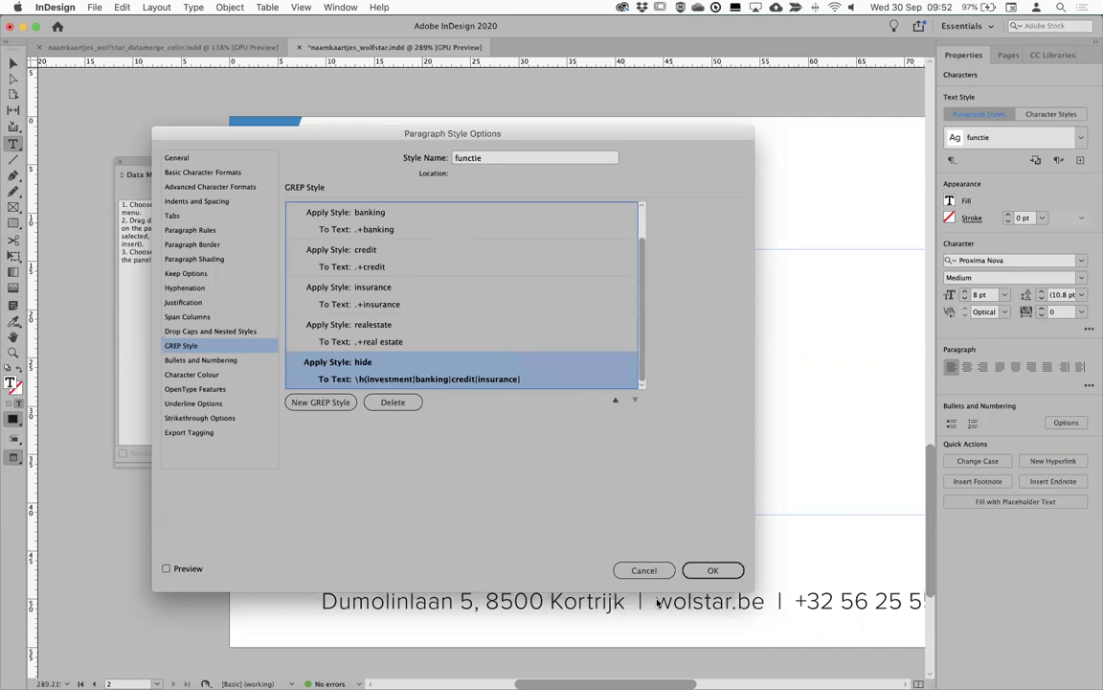
click(644, 570)
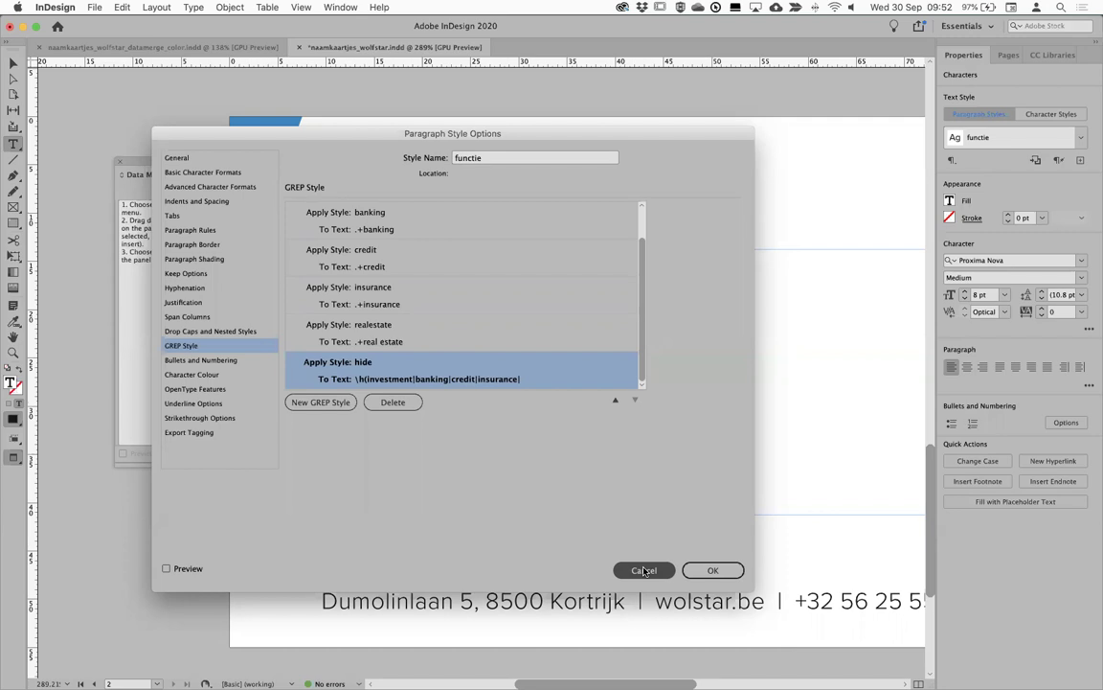
click(644, 570)
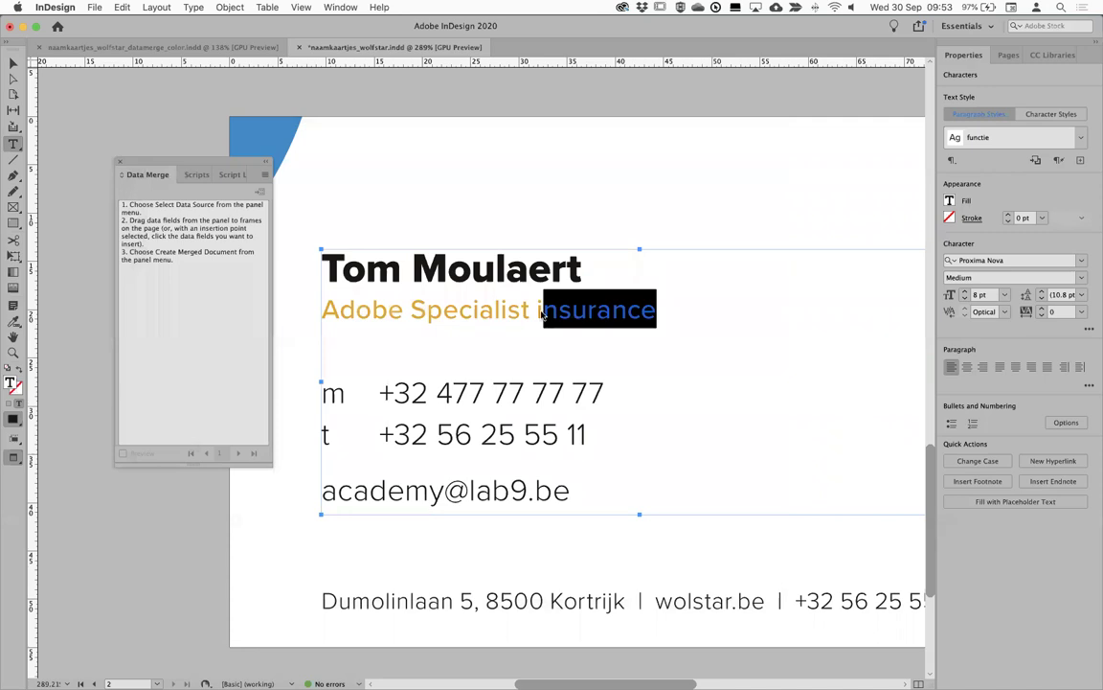
Clear all style overrides from the word "insurance" in the job title line
drag(537, 309, 659, 310)
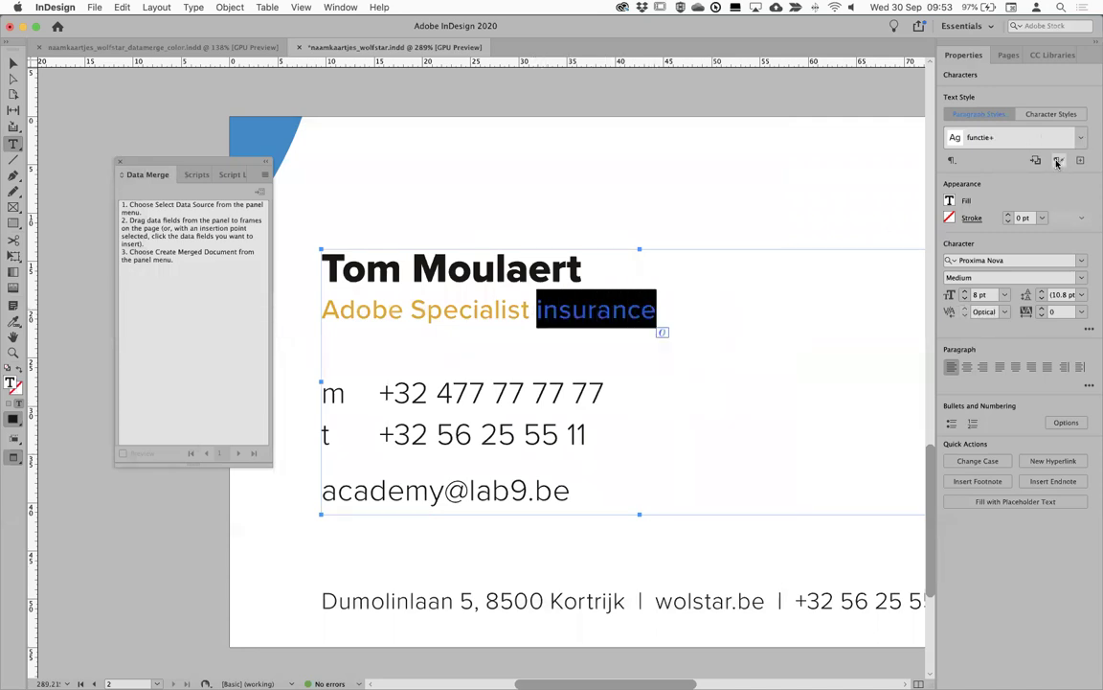
key(BackSpace)
key(BackSpace)
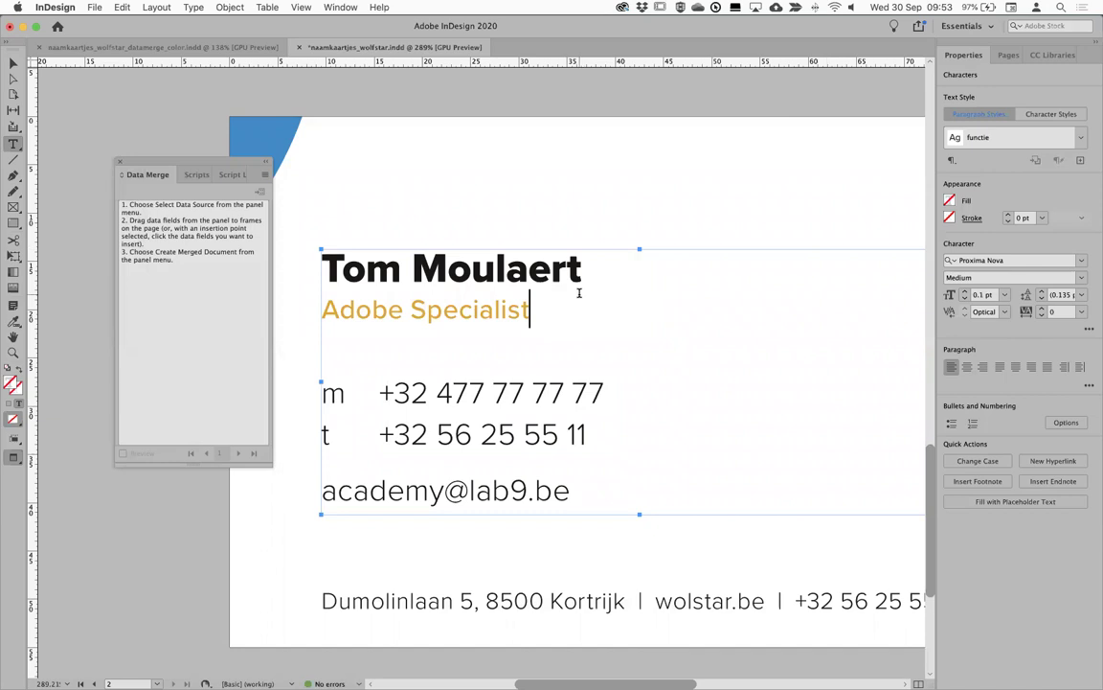
Replace the hidden word "insurance" after "Adobe Specialist" with "real estate" in the Story Editor and close it
click(479, 309)
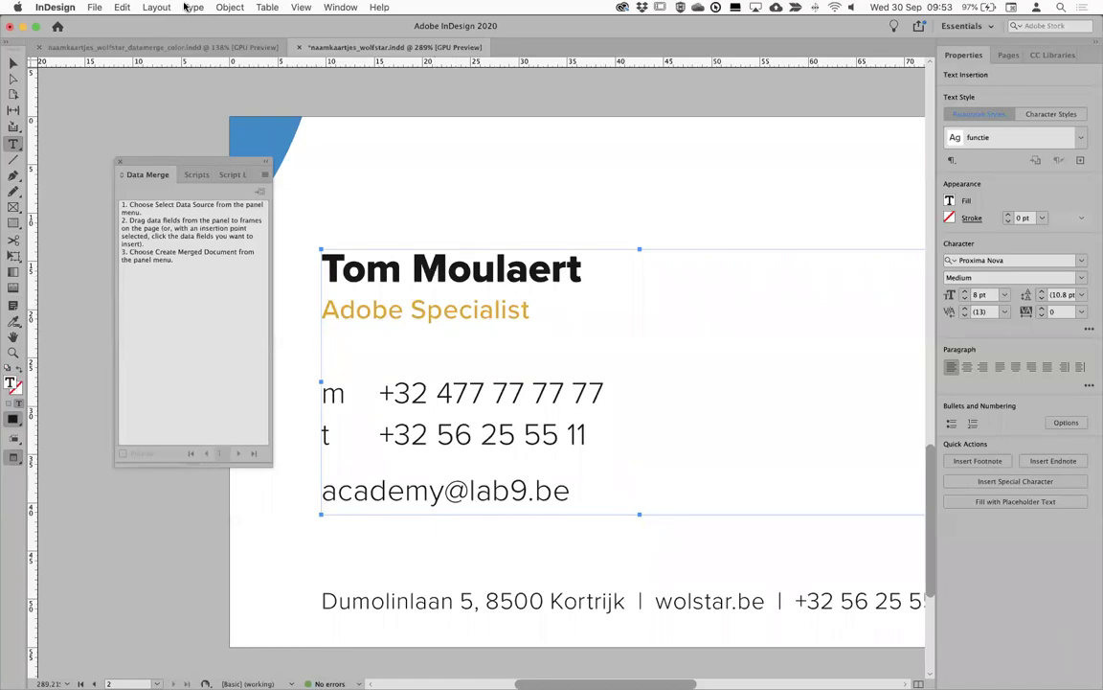
click(119, 7)
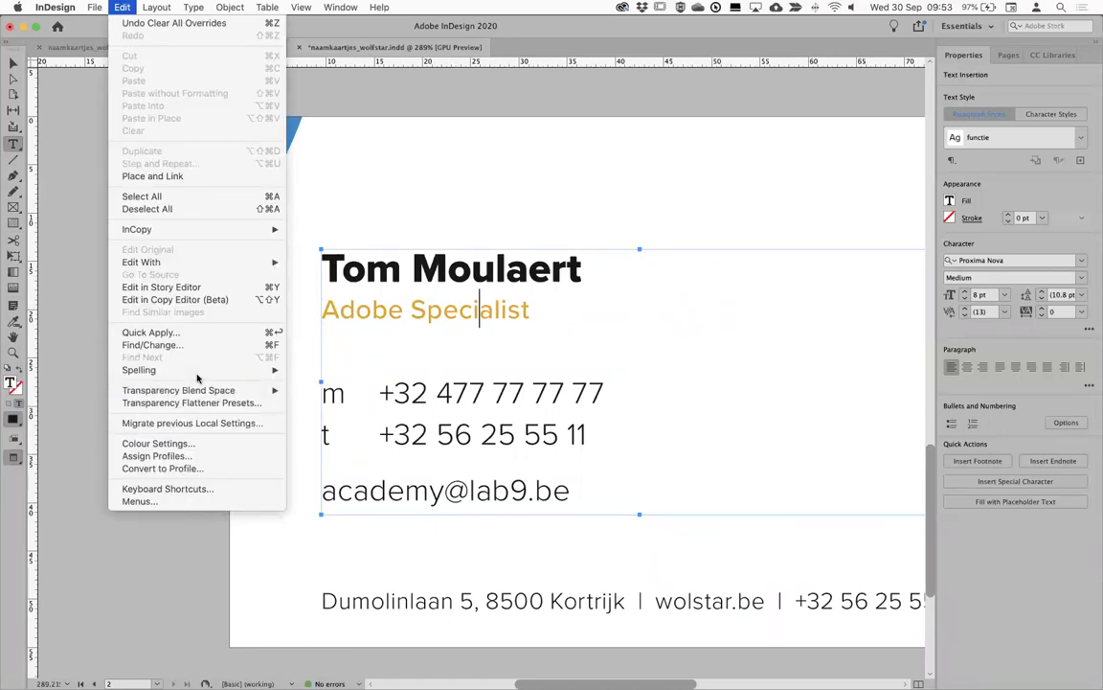
click(201, 287)
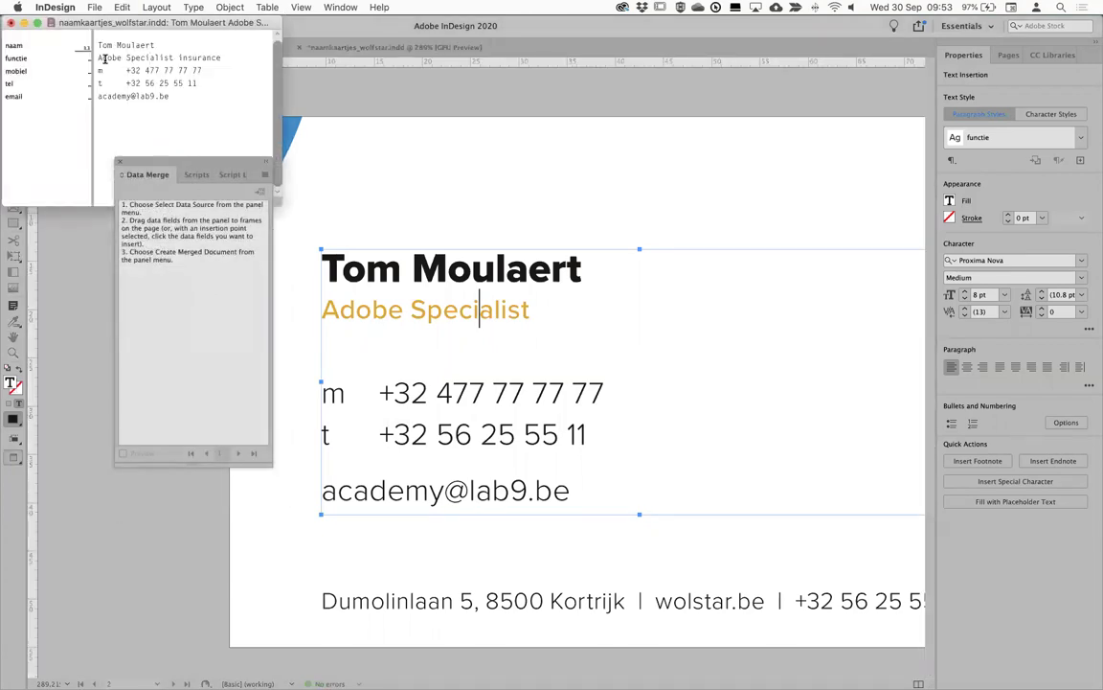
double_click(191, 57)
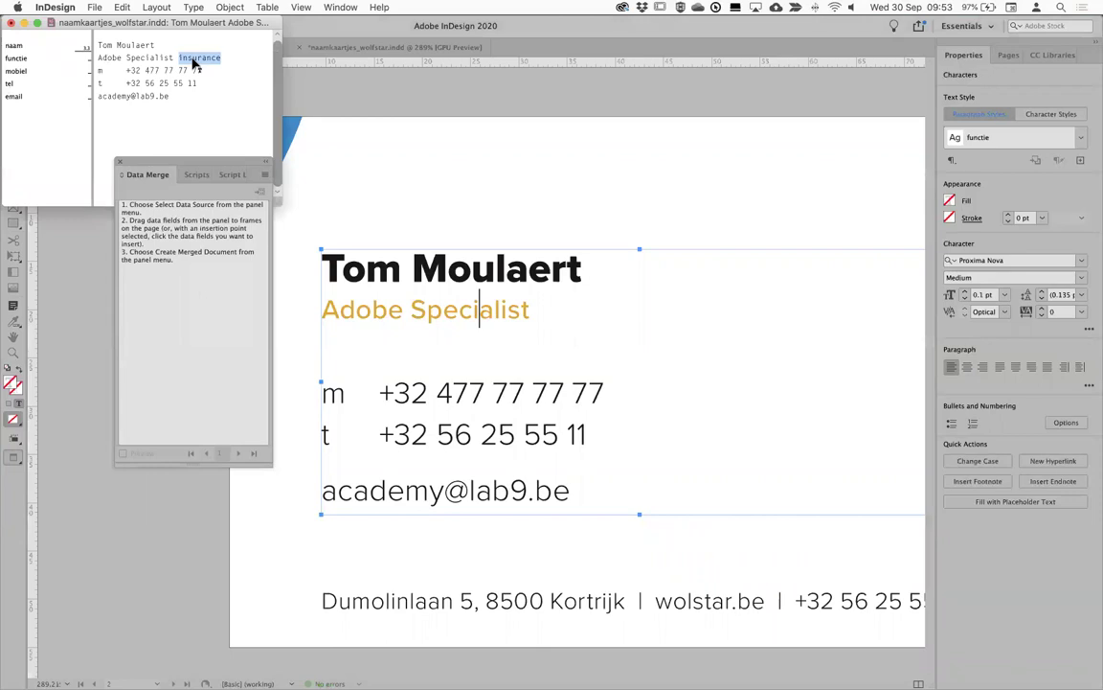
text(real es)
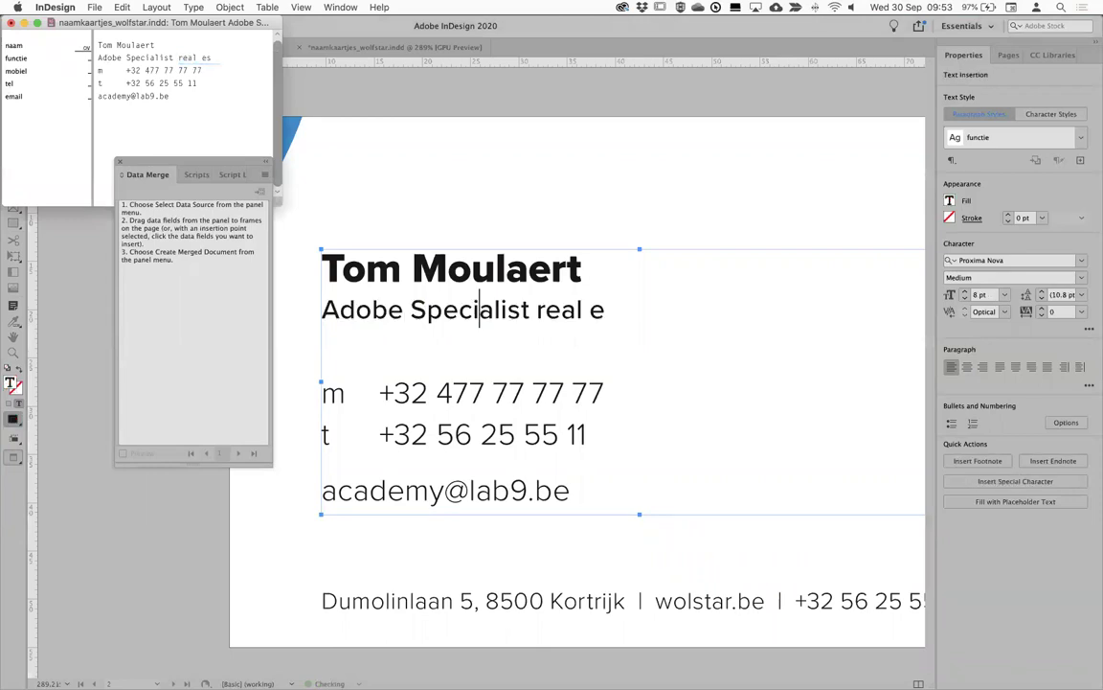
text(tate)
text(e)
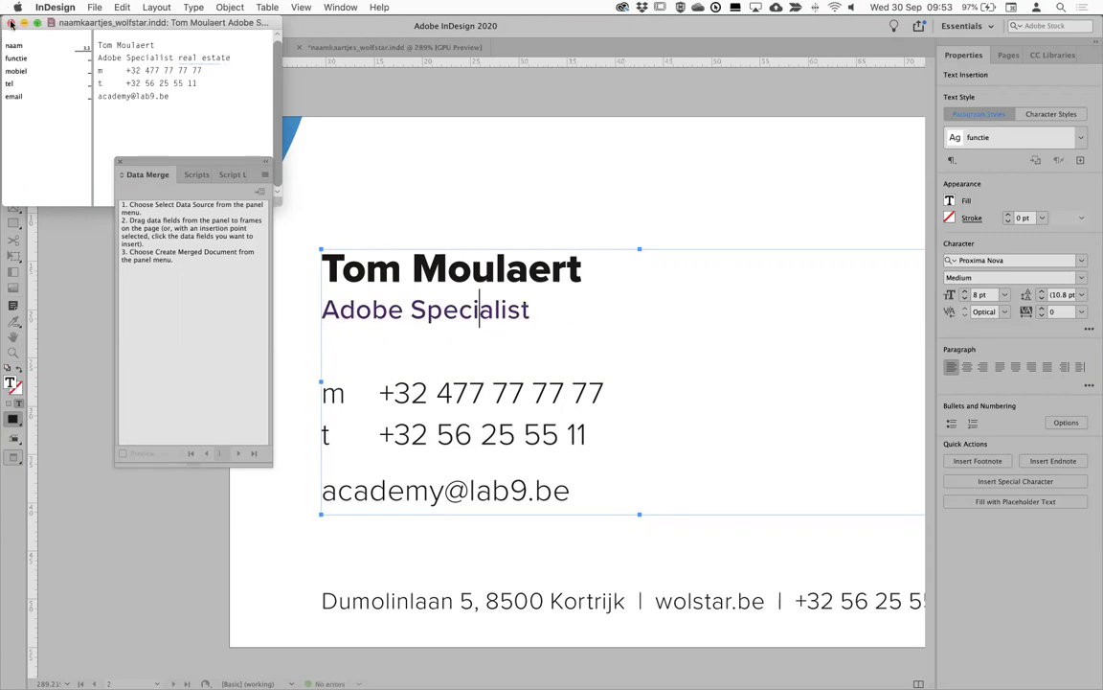
click(10, 22)
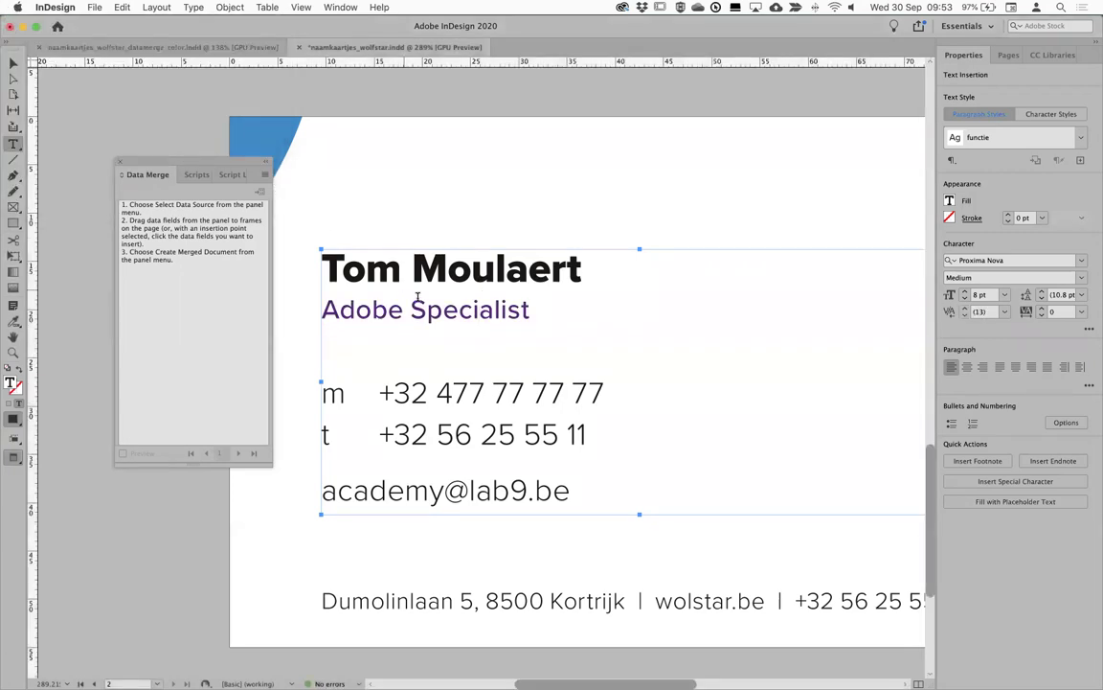
Replace the word "ACADEMY" under the wolfstar logo on page 1 with "REAL ESTATE"
click(480, 309)
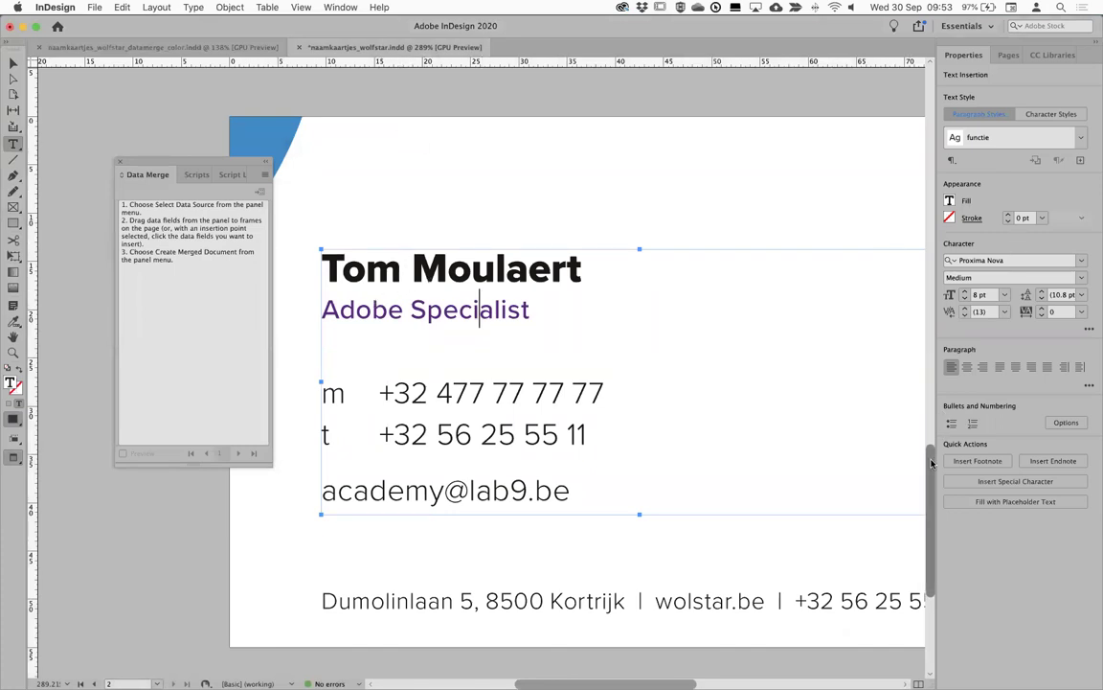
scroll(905, 248, up, 10)
scroll(921, 252, up, 5)
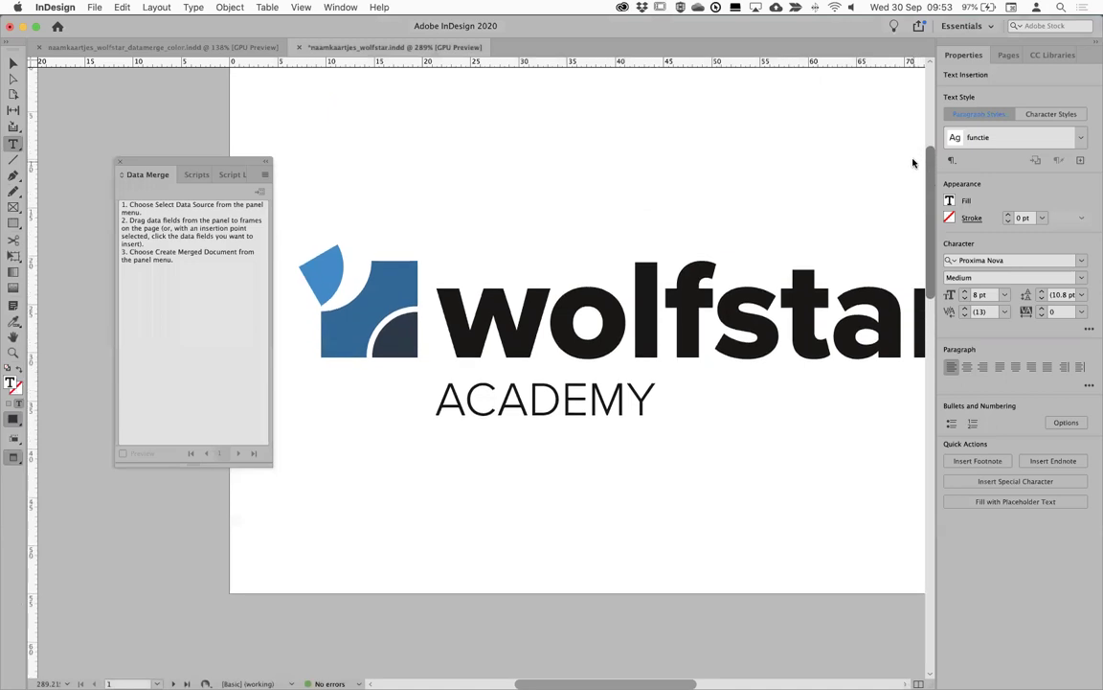
double_click(450, 410)
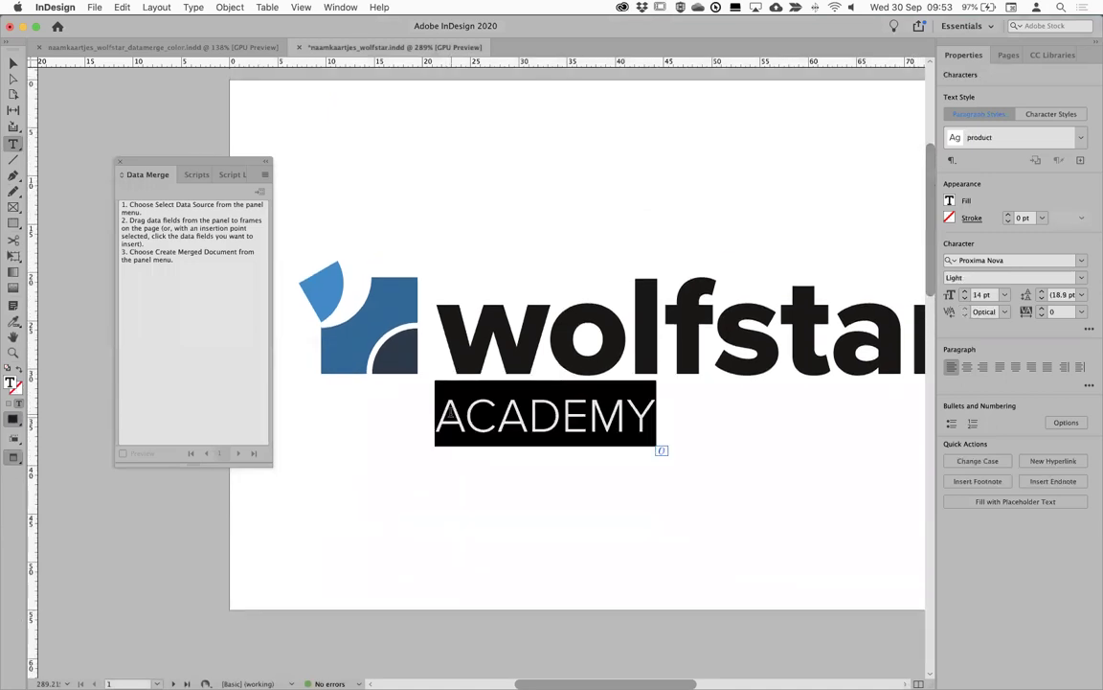
text(REAL)
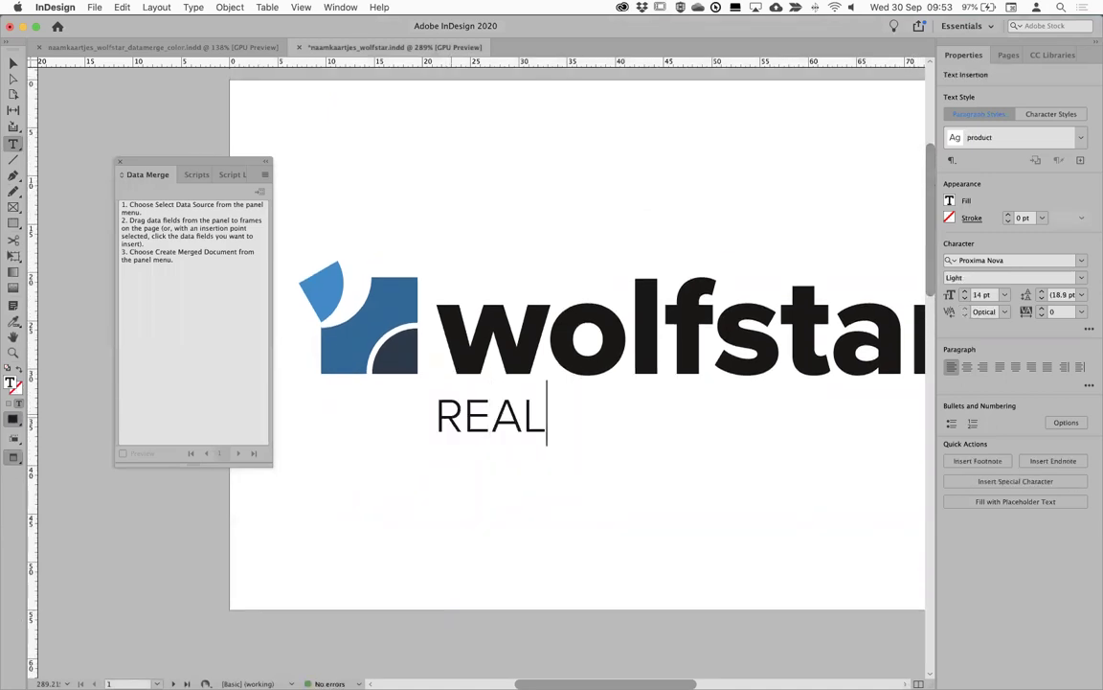
text( ESTATE)
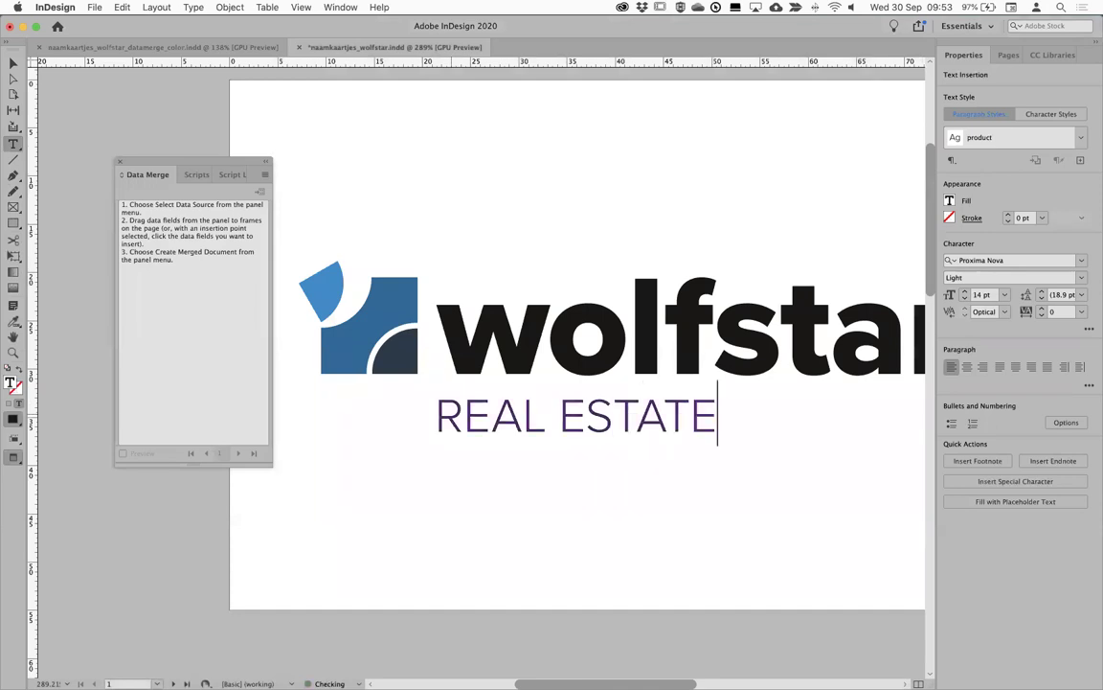
Switch to naamkaartjes_wolfstar_datamerge_color.indd and load naamkaartjes-wolfstar.txt from the Wolfstar folder as its data merge source
shift+click(439, 408)
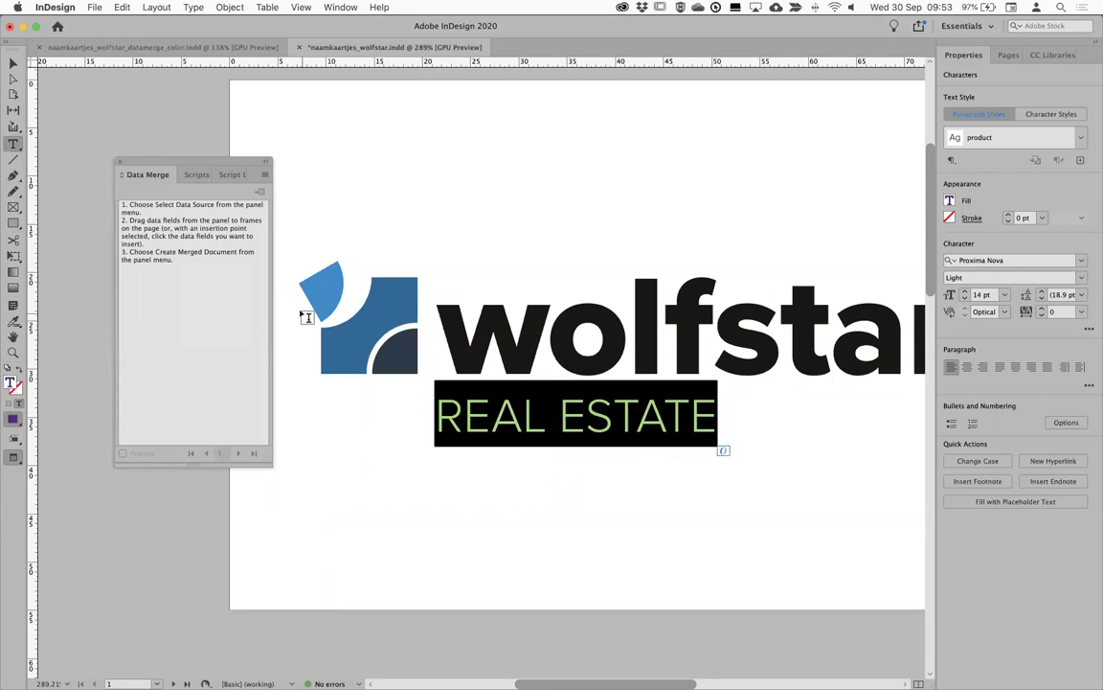
click(208, 48)
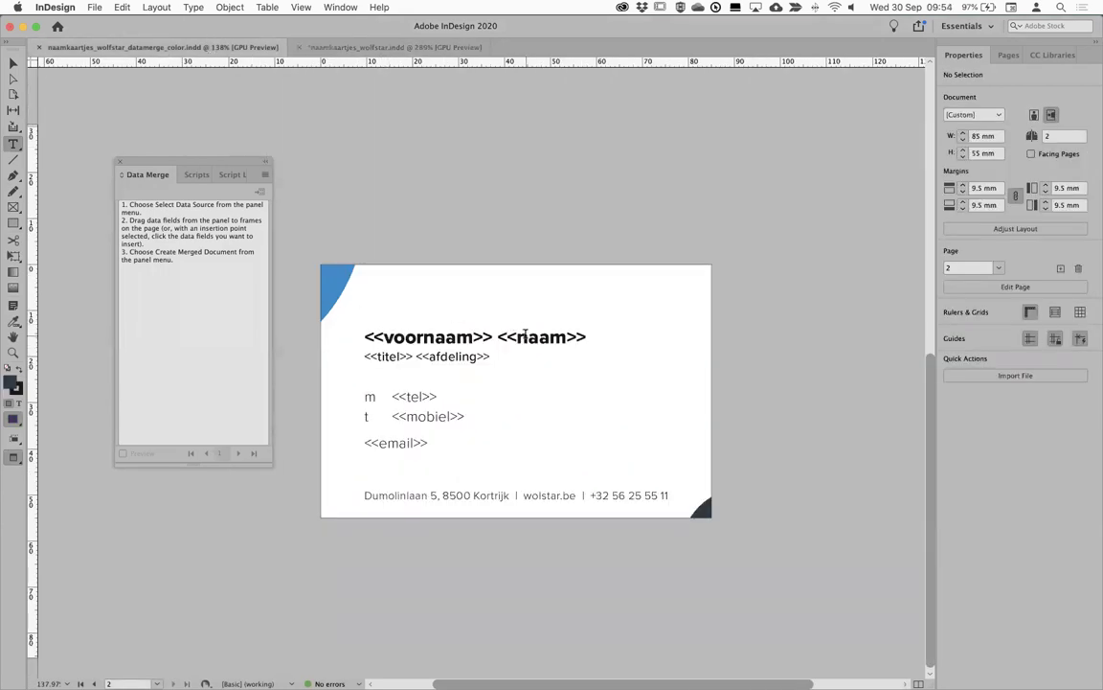
click(265, 174)
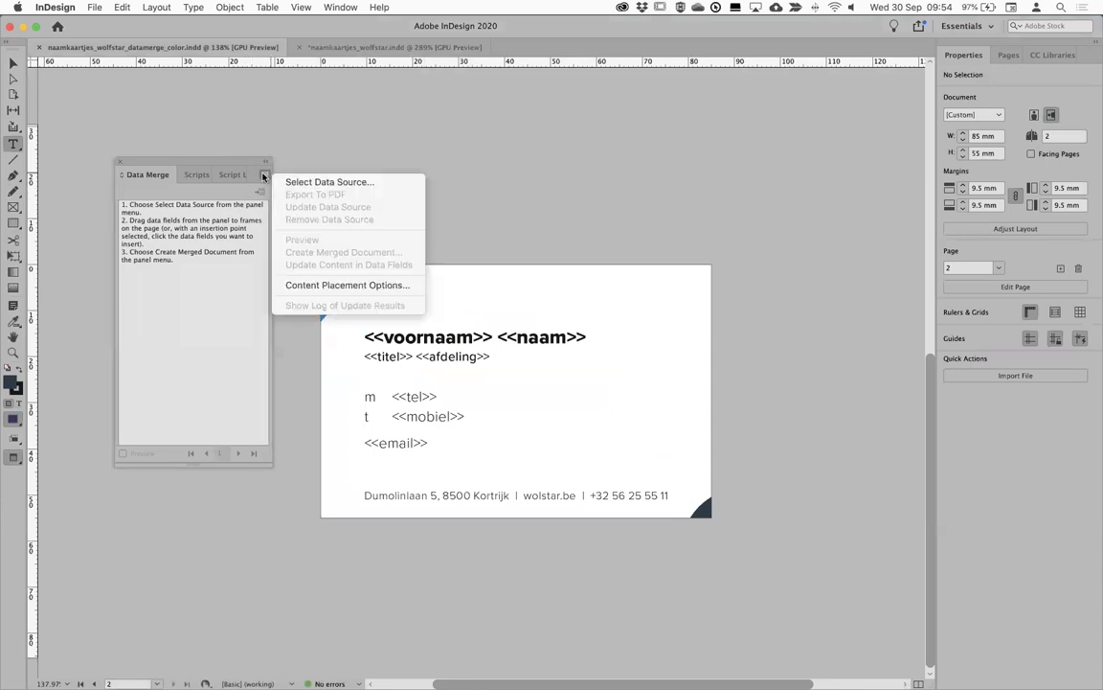
click(296, 181)
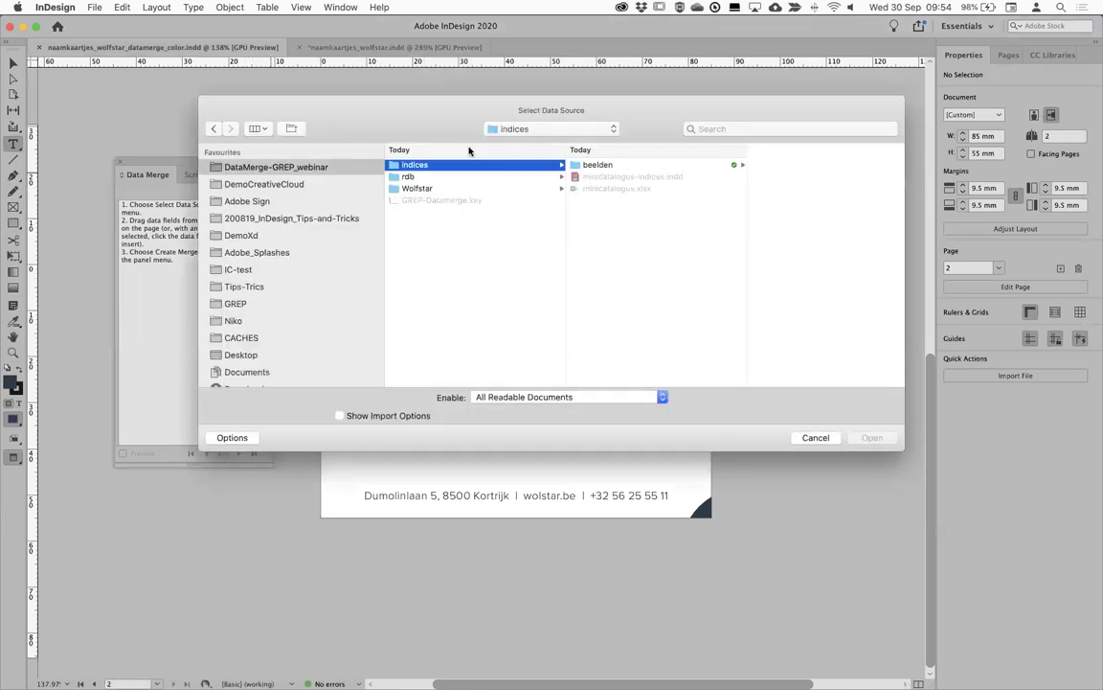
click(462, 188)
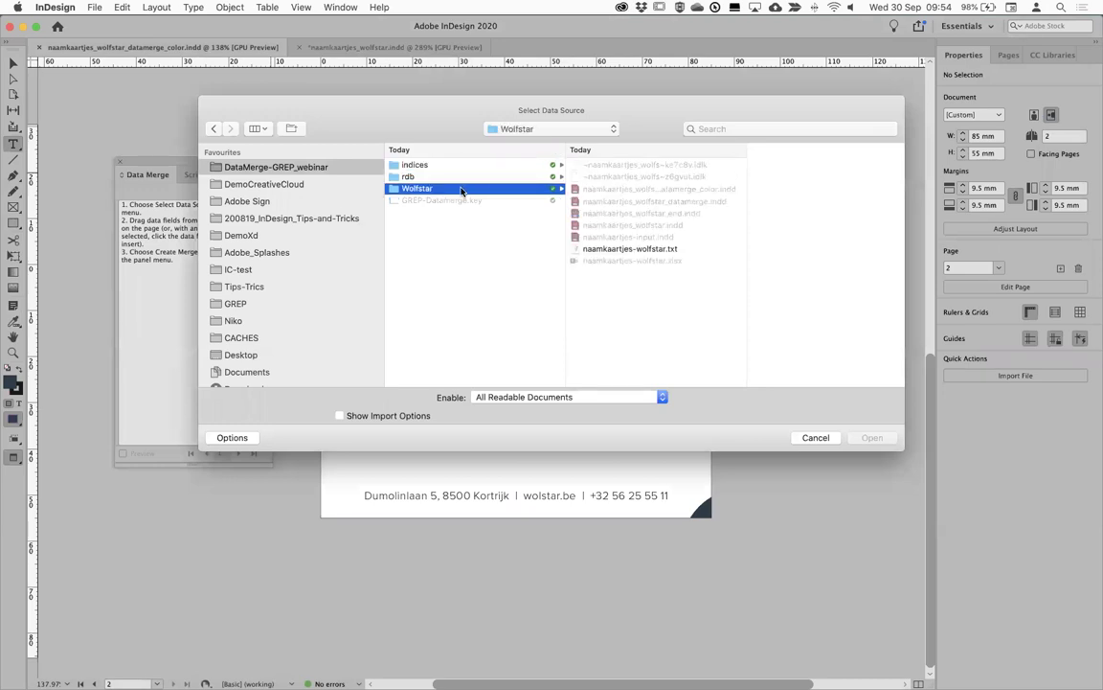
click(632, 249)
click(866, 436)
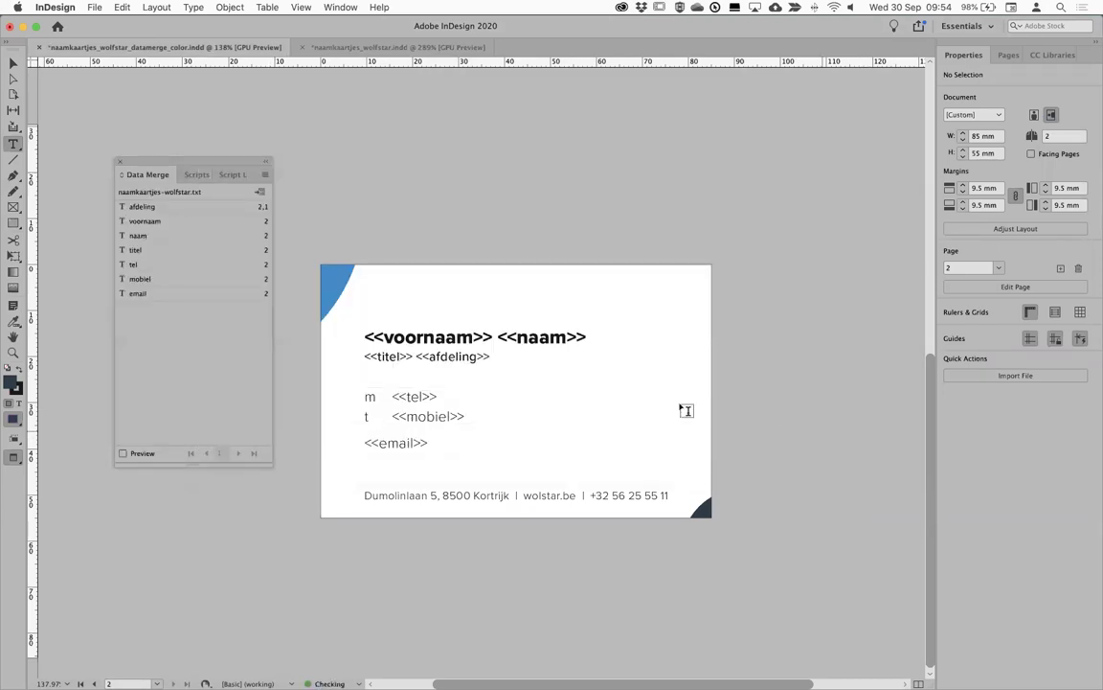
Preview the merged contact details on the business card's back, stepping through the records up to record 5
click(122, 453)
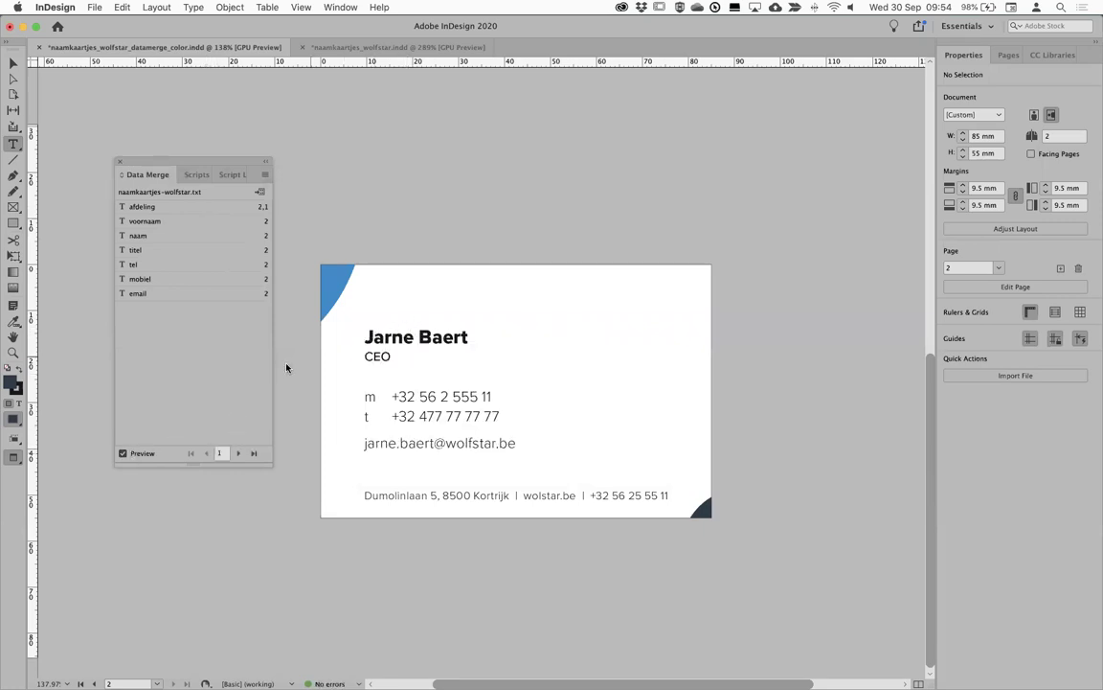
click(237, 453)
click(238, 454)
click(238, 454)
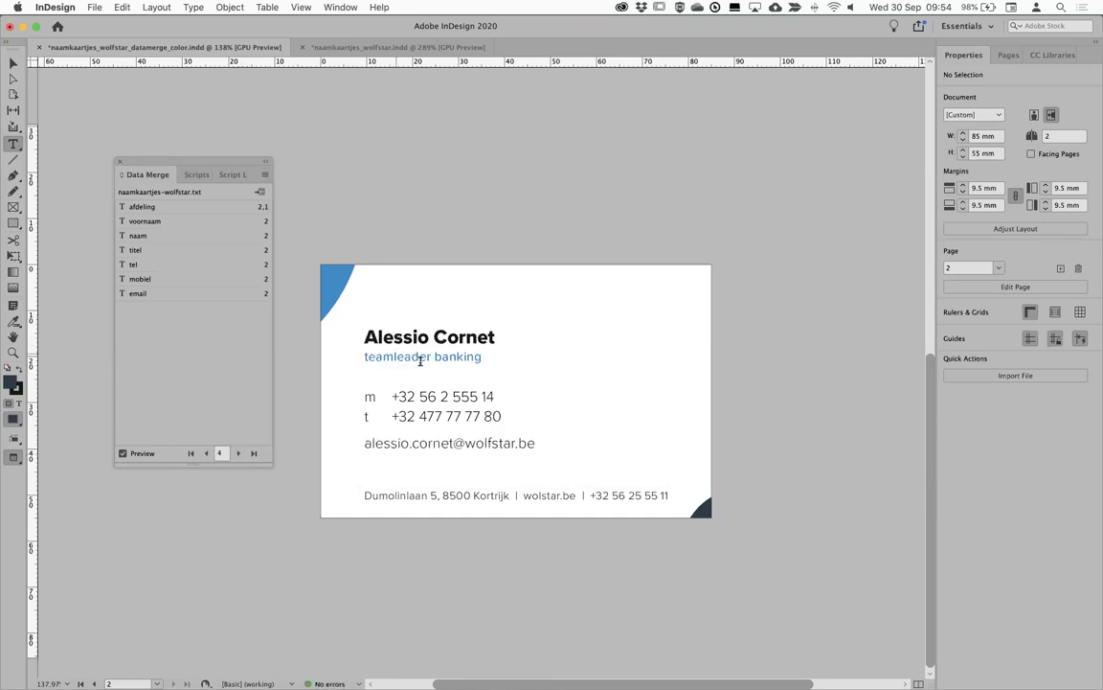
click(239, 454)
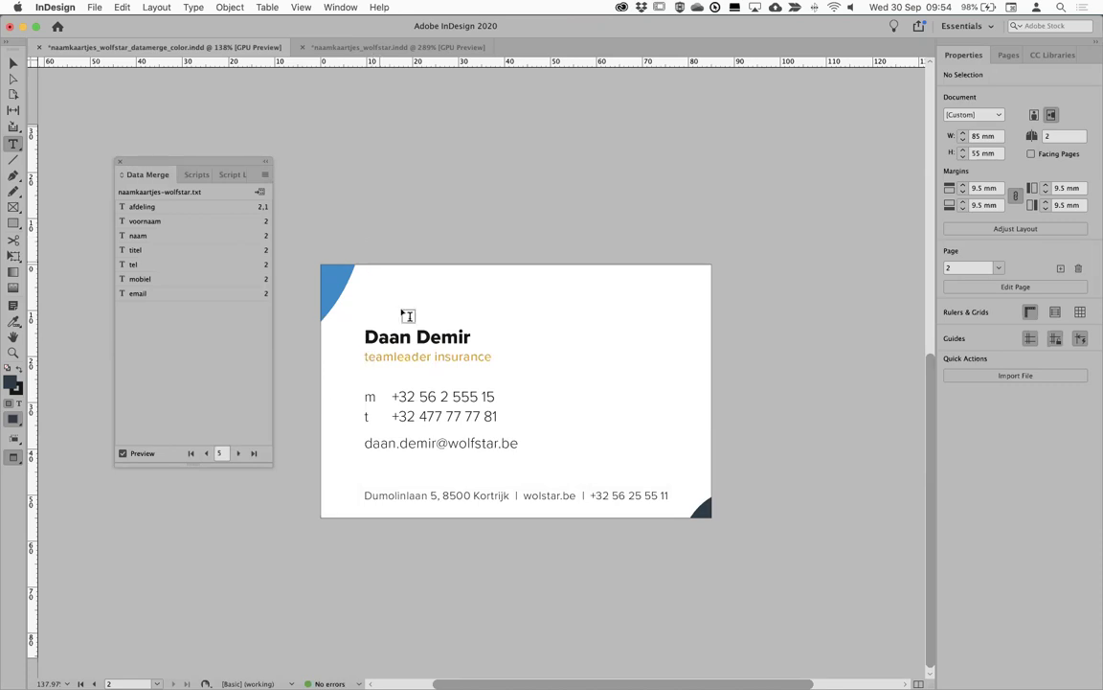
Turn off the record preview and inspect the afdeling placeholder on the contact side and the logo side of the card
click(122, 454)
drag(415, 357, 490, 356)
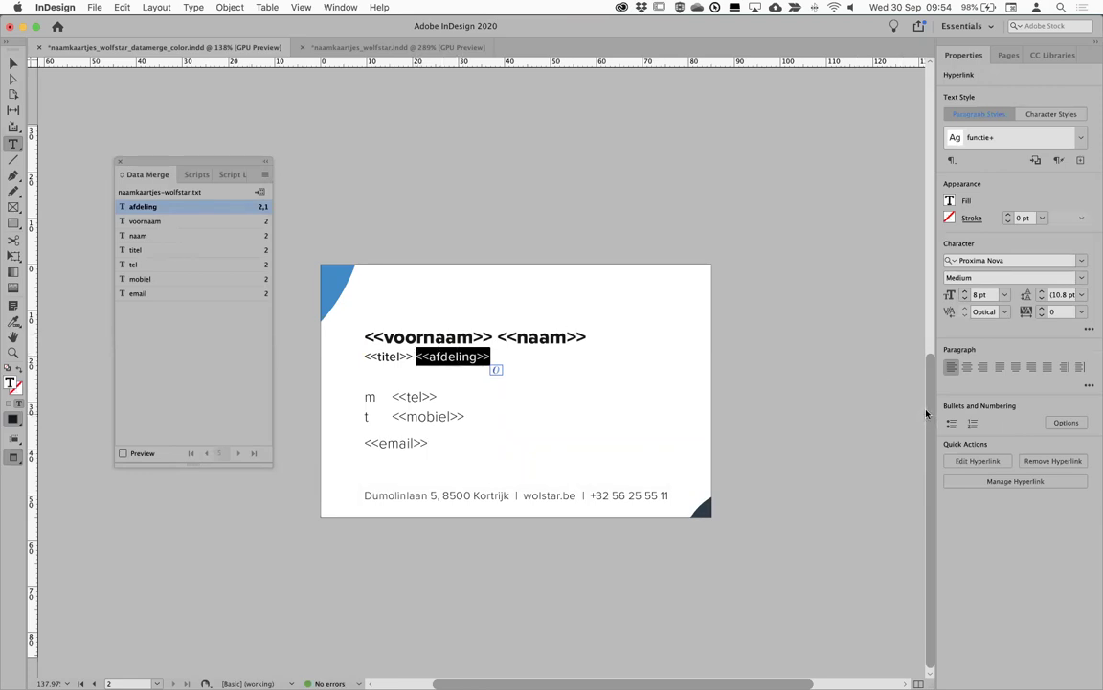
scroll(928, 412, up, 1)
drag(928, 412, 902, 211)
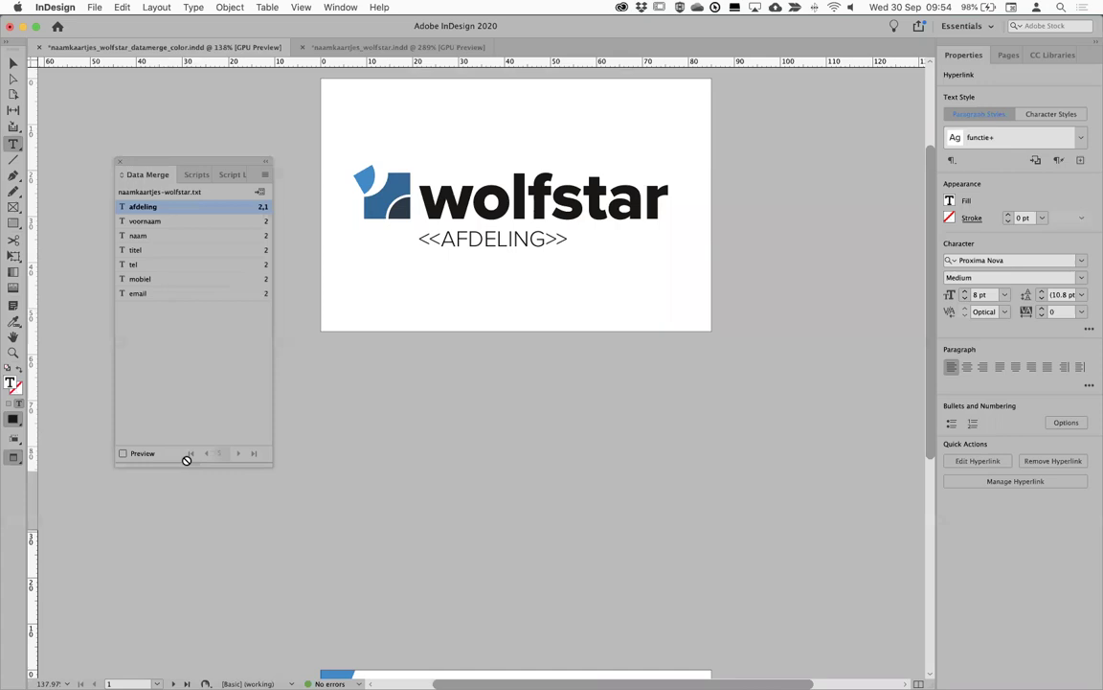
Preview the department line on the logo side for successive records, from the first record through record 24
click(121, 453)
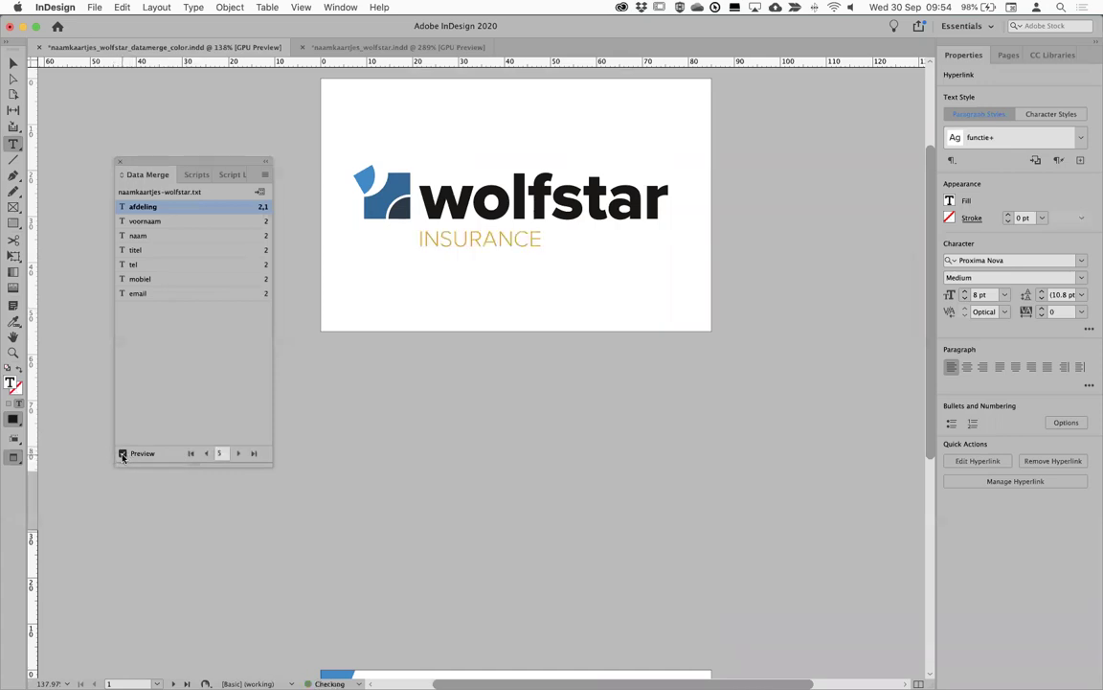
click(191, 453)
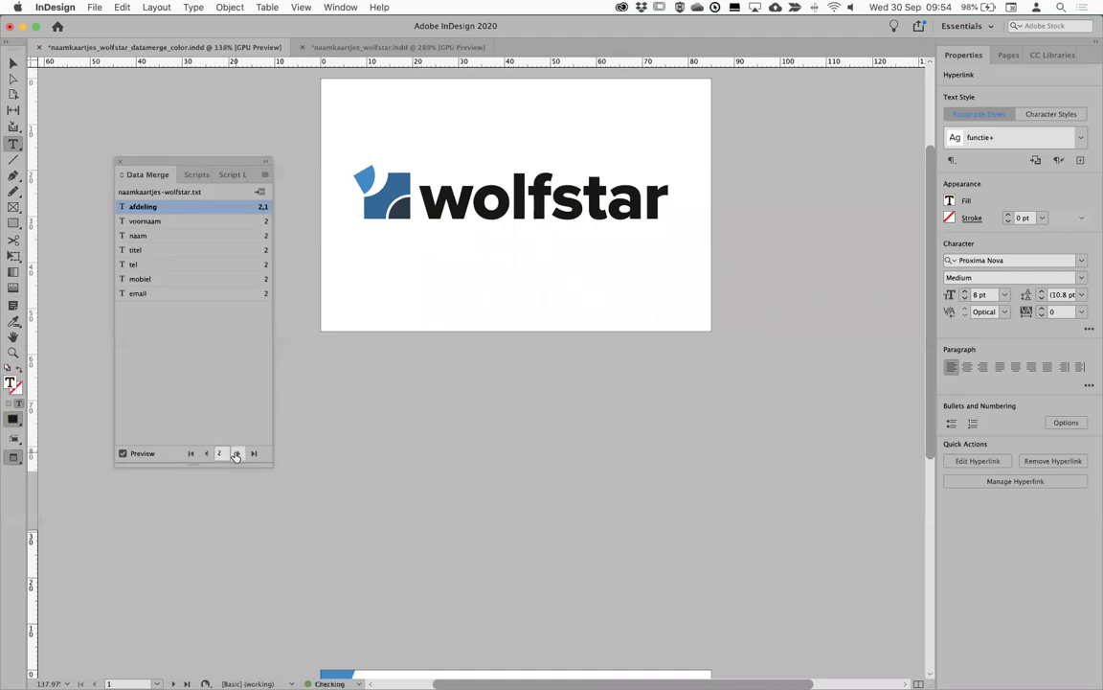
click(236, 453)
click(236, 453)
click(236, 453)
click(236, 453)
click(237, 453)
click(236, 453)
click(236, 453)
click(237, 453)
click(237, 453)
click(237, 453)
click(237, 453)
click(236, 453)
click(236, 453)
click(236, 453)
click(236, 453)
click(237, 453)
click(237, 453)
click(237, 453)
click(236, 453)
click(237, 453)
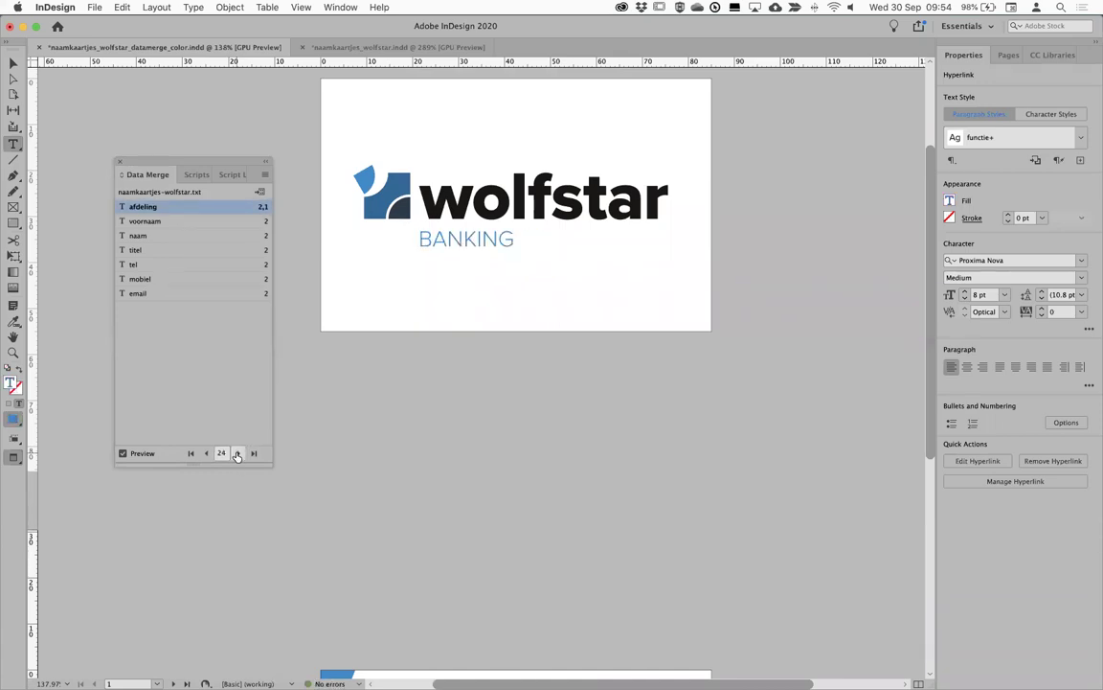
Create a merged document from all records with a single record per document page
click(261, 191)
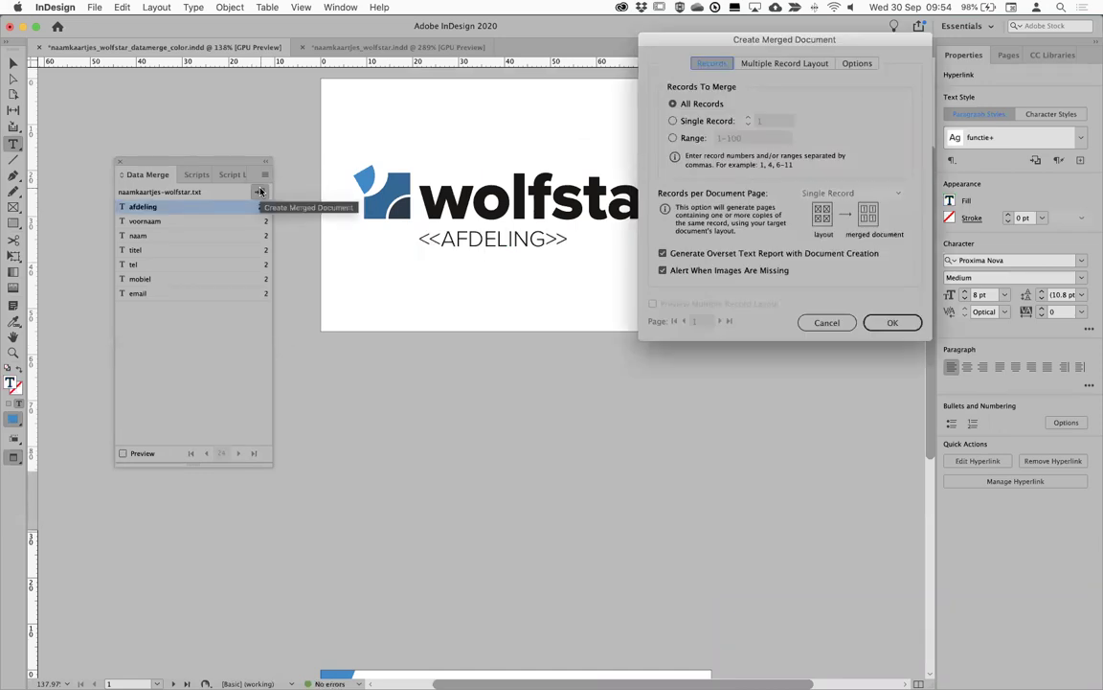
click(888, 323)
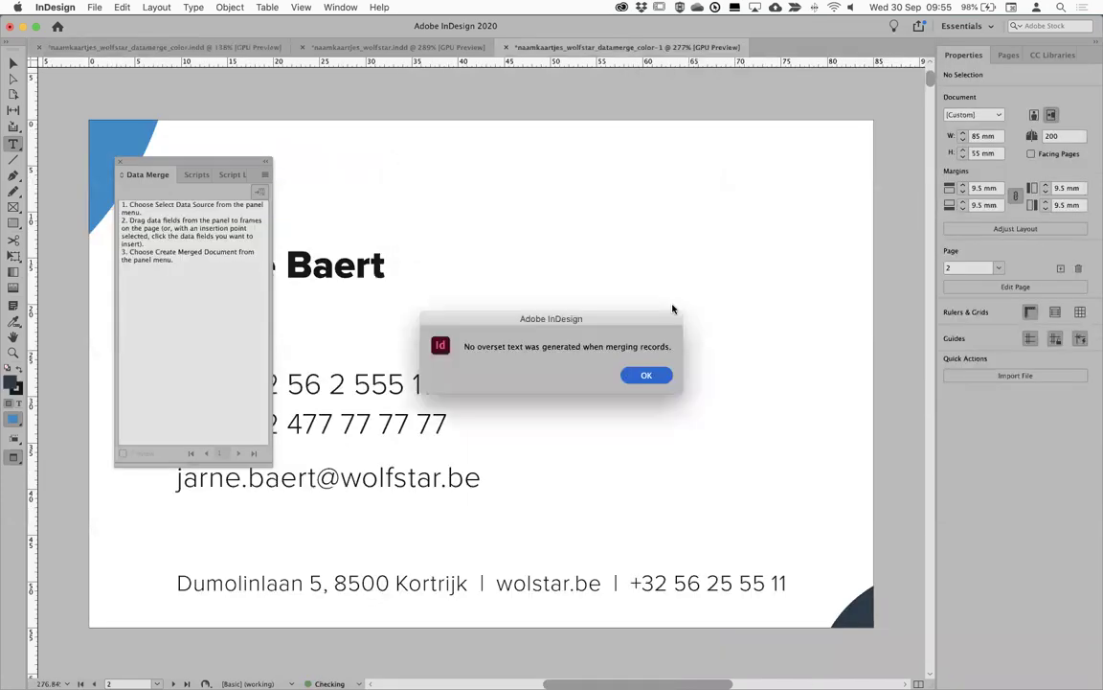
click(653, 374)
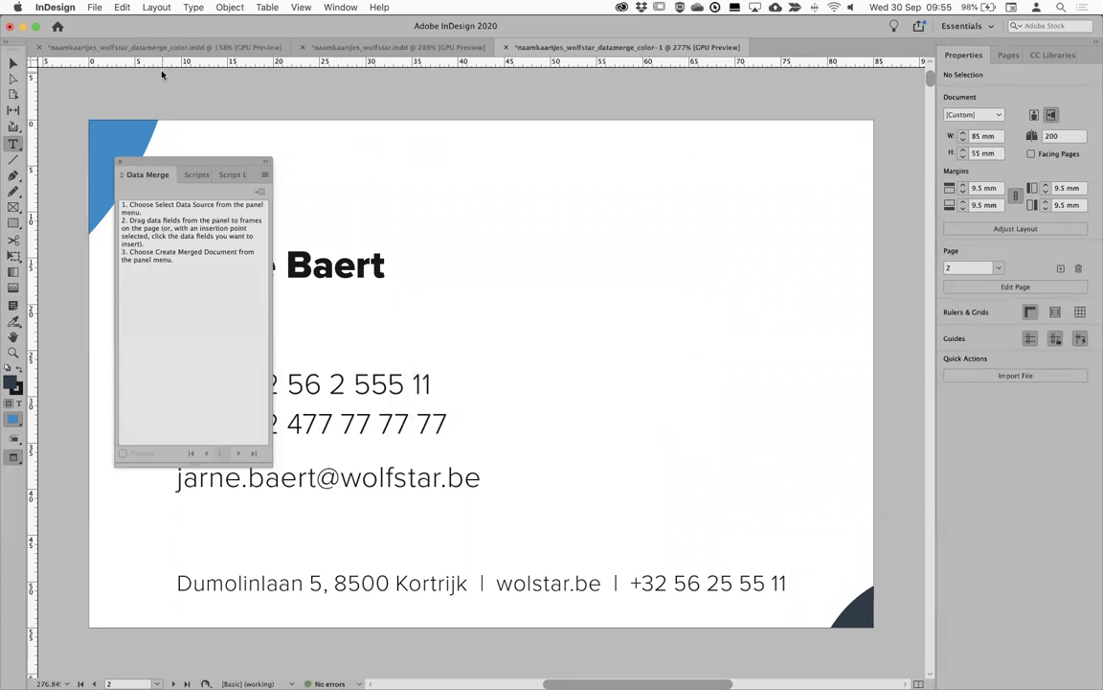
Collapse the Data Merge panel and move it clear of the merged business card
click(14, 62)
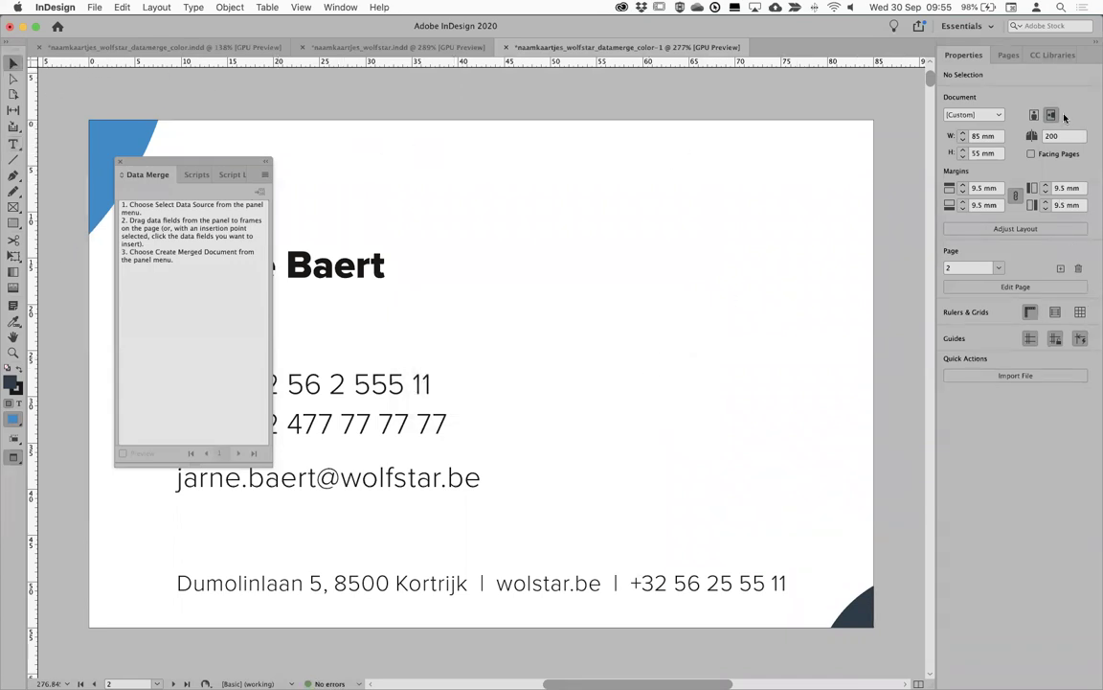
double_click(114, 161)
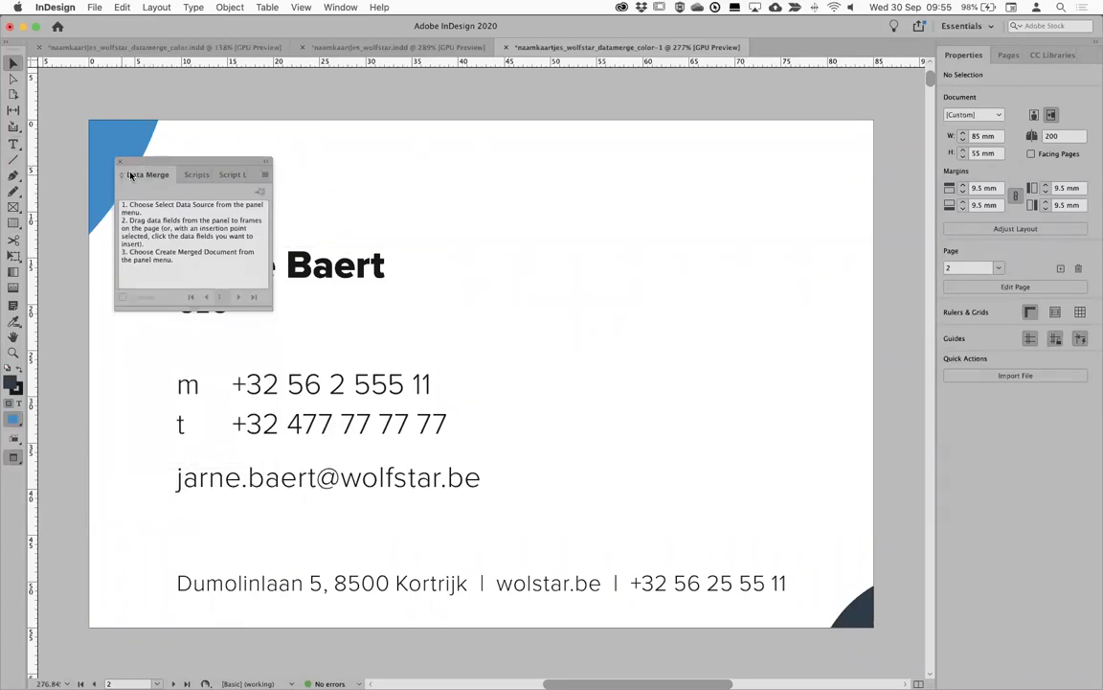
double_click(122, 177)
drag(127, 176, 123, 87)
Zoom out to 50% and examine the department names and colours on the first merged business cards
key(super+minus)
key(super+minus)
key(super+minus)
key(super+minus)
key(super+minus)
key(super+minus)
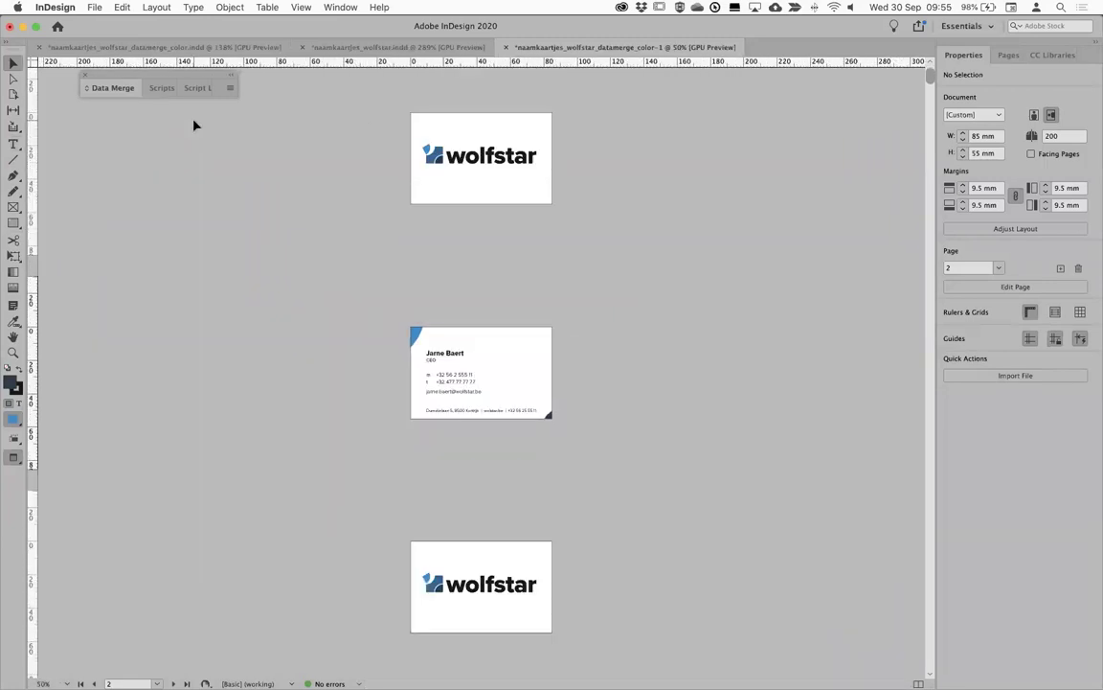
scroll(389, 384, down, 10)
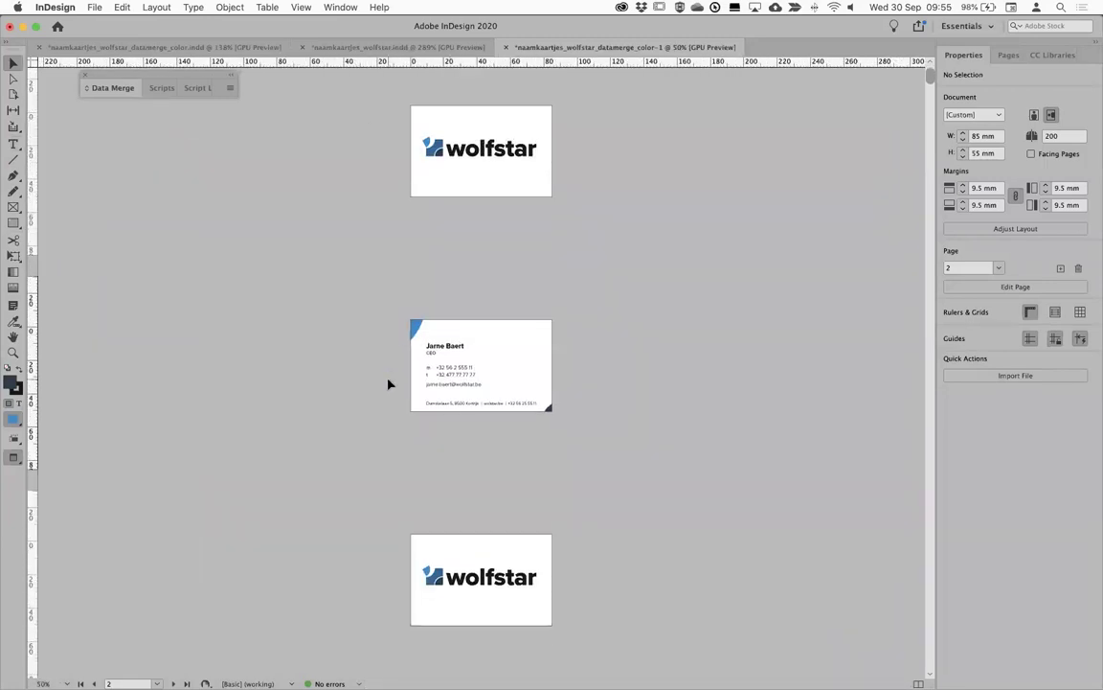
scroll(389, 384, down, 18)
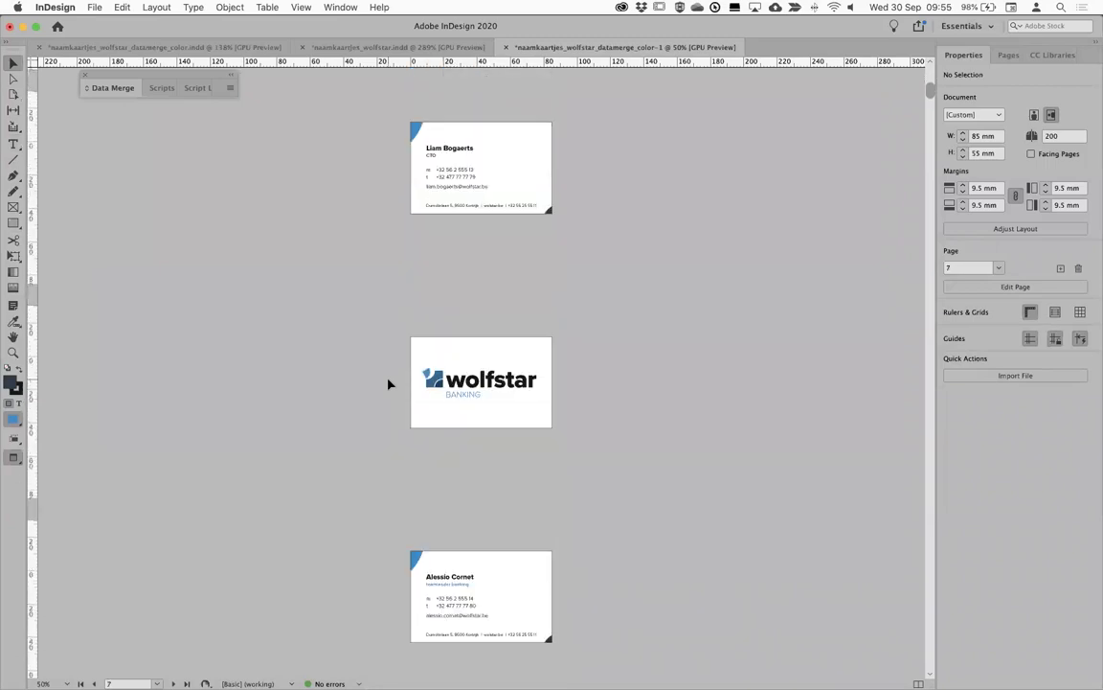
scroll(389, 384, down, 5)
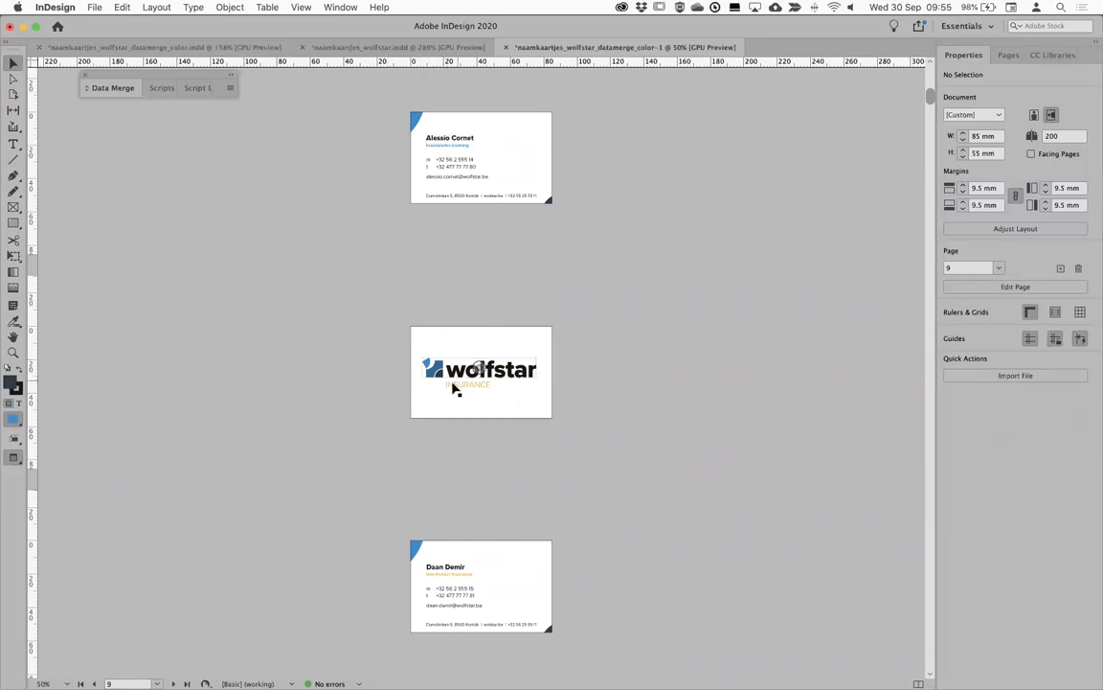
scroll(379, 422, down, 5)
scroll(379, 422, up, 5)
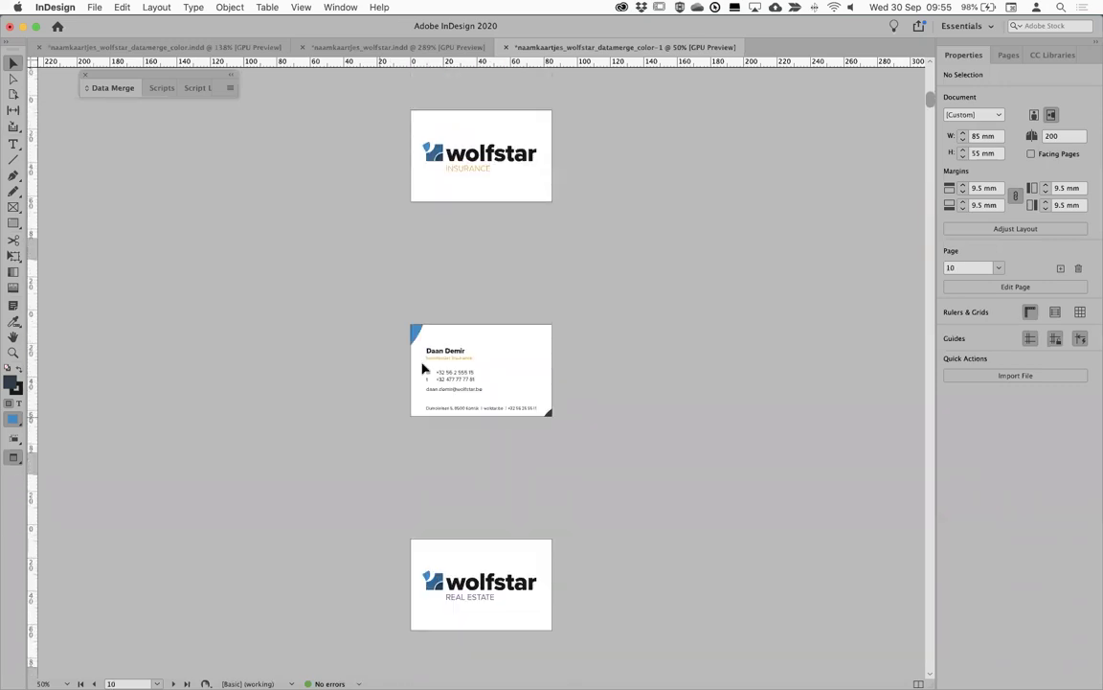
Inspect the GREP styles in the product paragraph style applied to the INSURANCE text, leaving the style unchanged
double_click(471, 192)
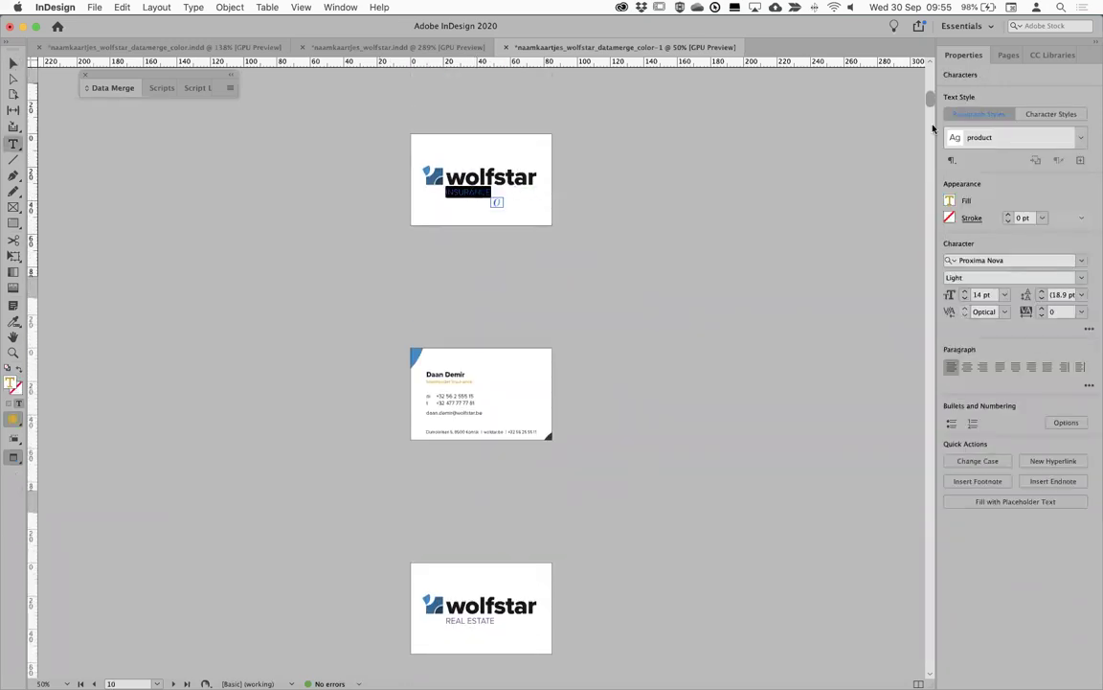
click(1081, 139)
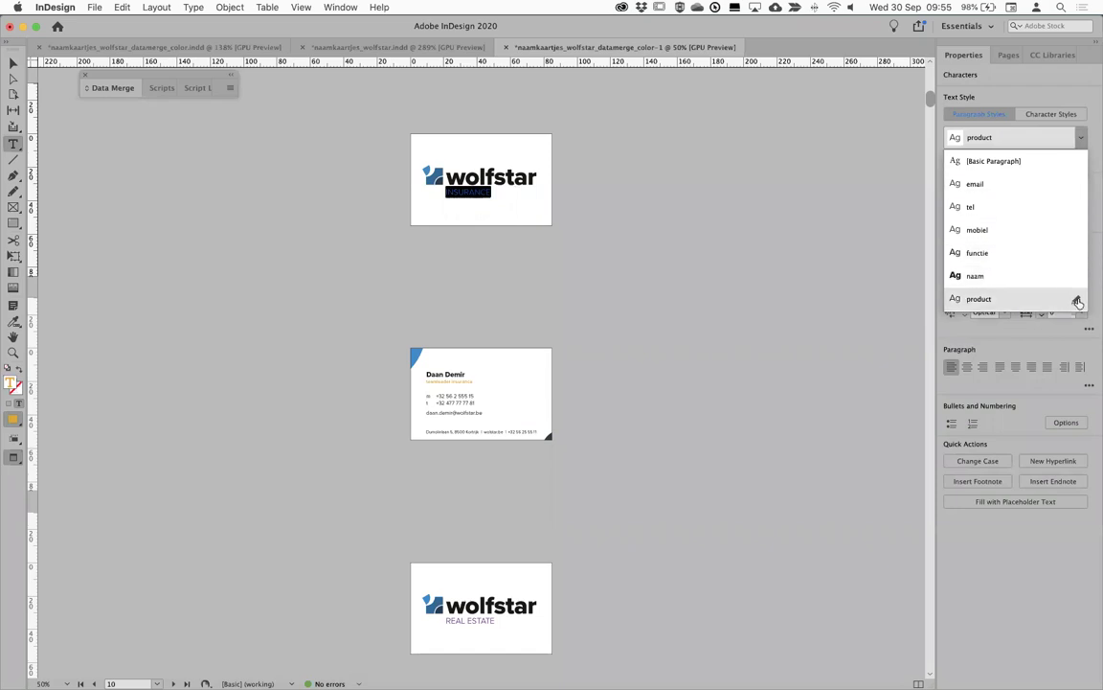
click(1078, 300)
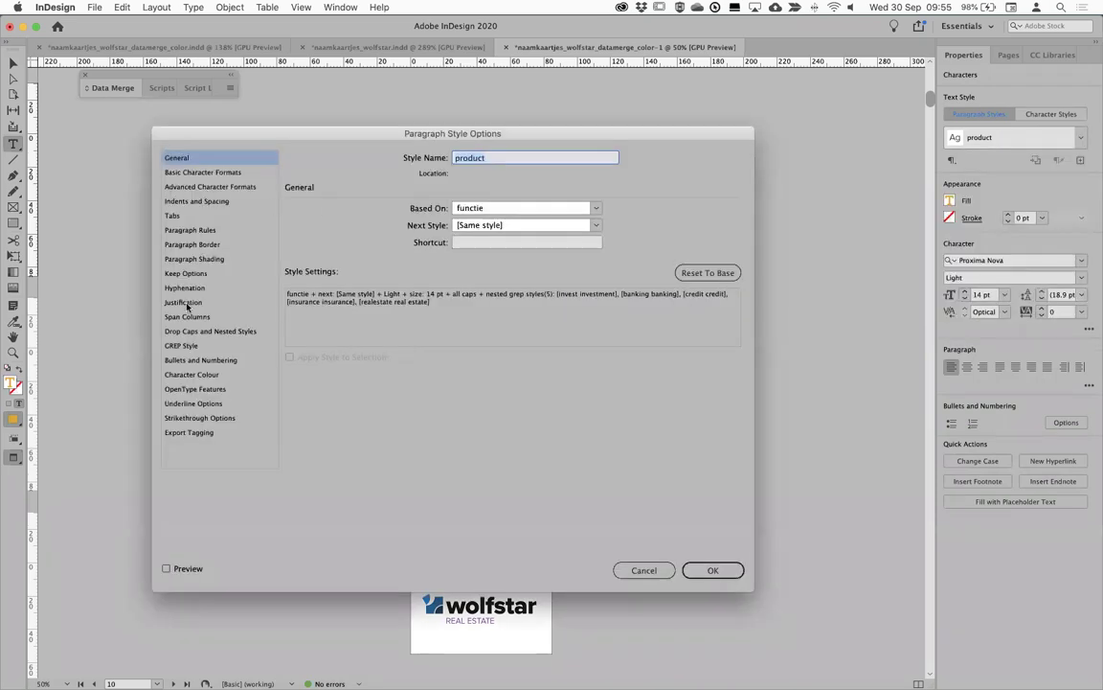
click(188, 346)
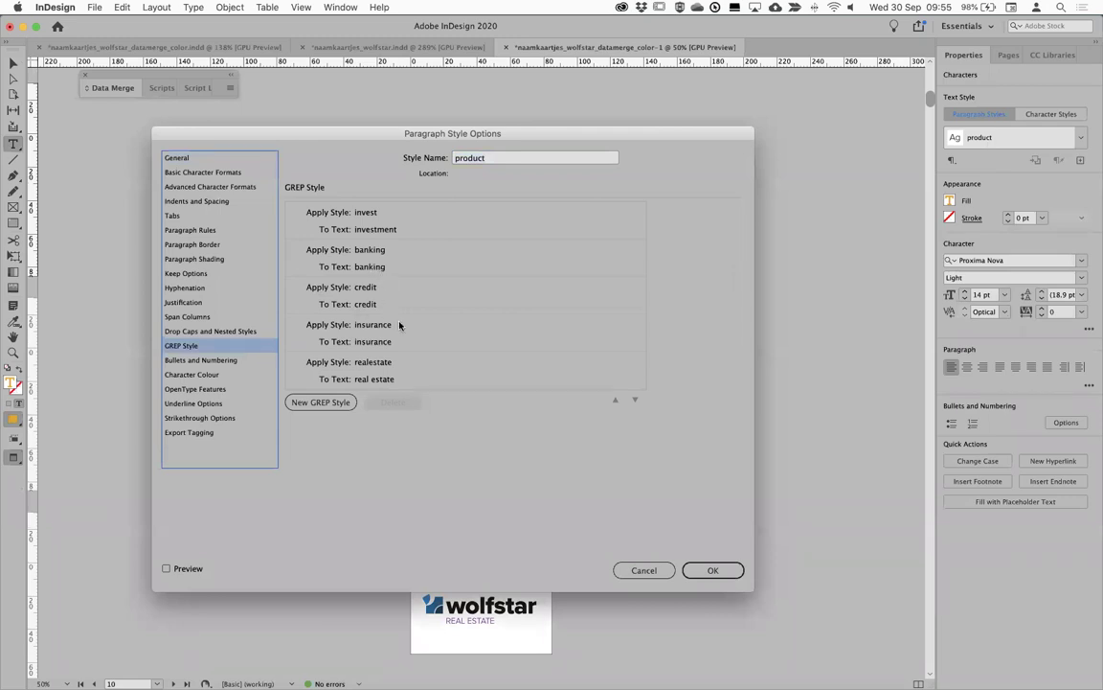
click(668, 565)
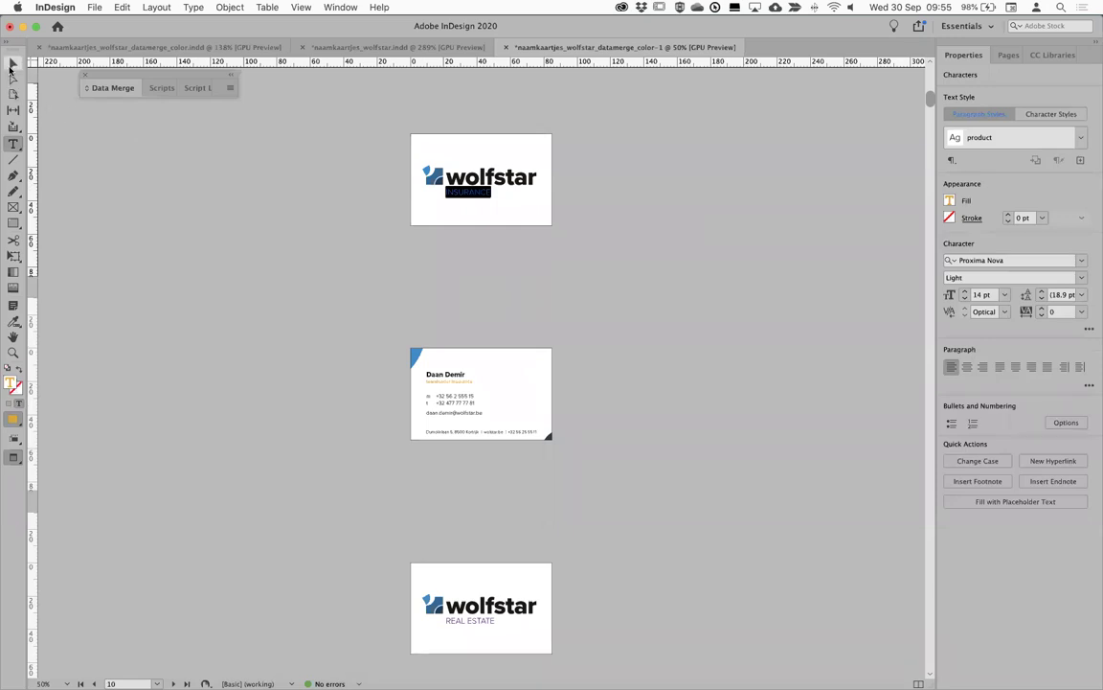
click(14, 63)
scroll(249, 311, down, 5)
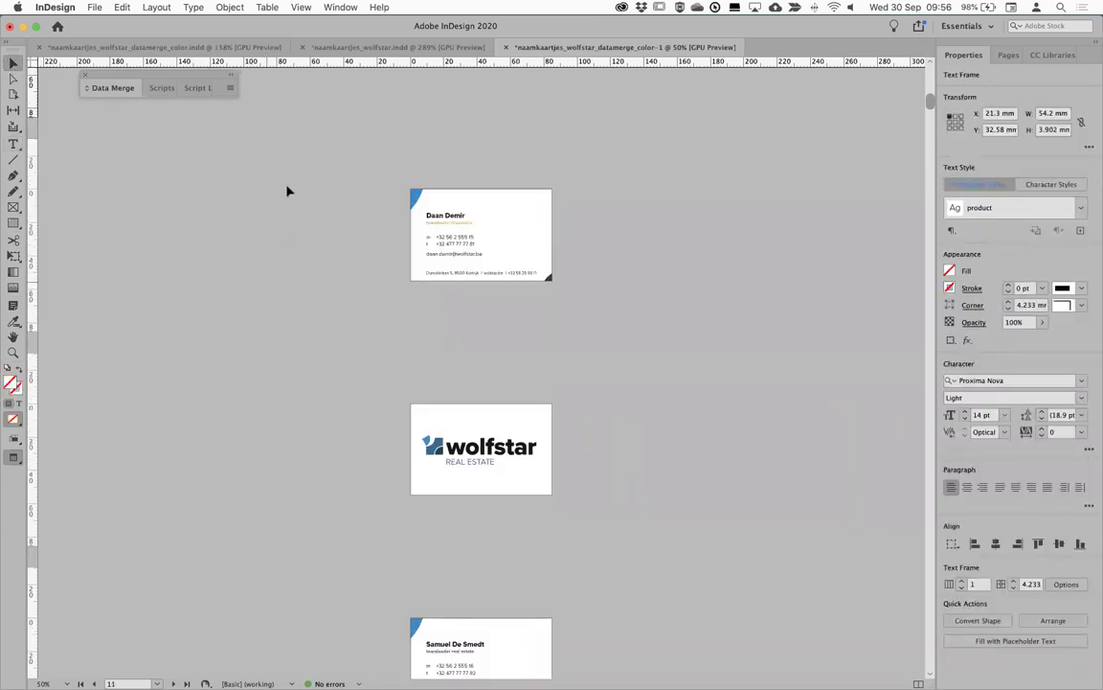
Close the merged document, naamkaartjes_wolfstar_datamerge_color.indd and naamkaartjes_wolfstar.indd without saving changes
click(506, 48)
click(561, 374)
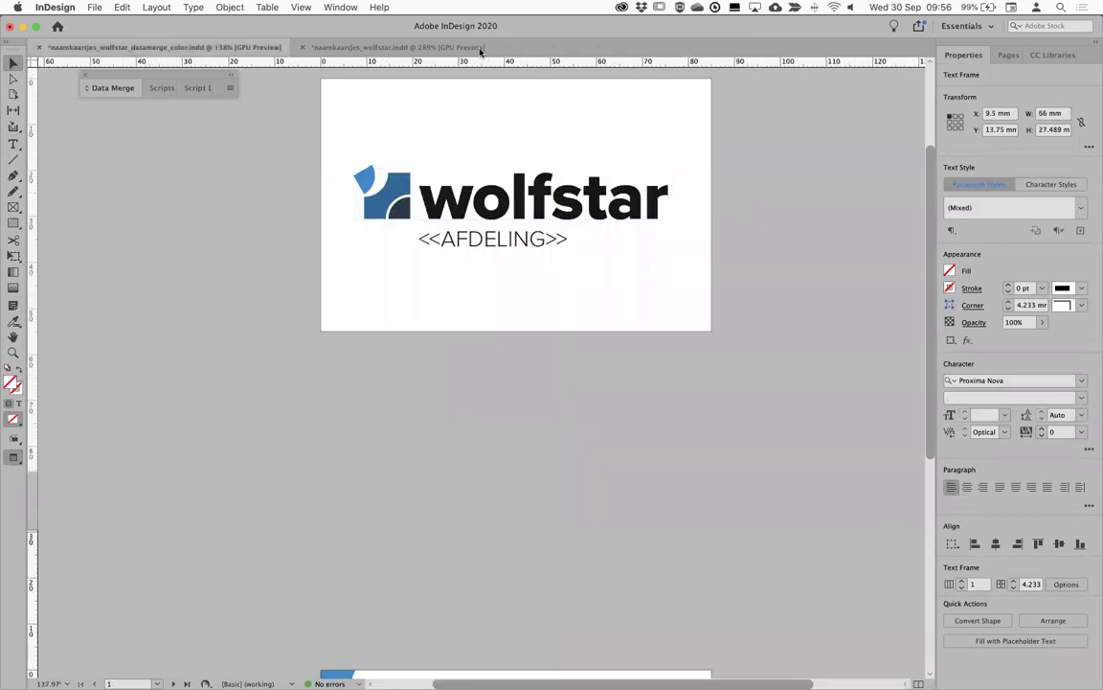
click(38, 46)
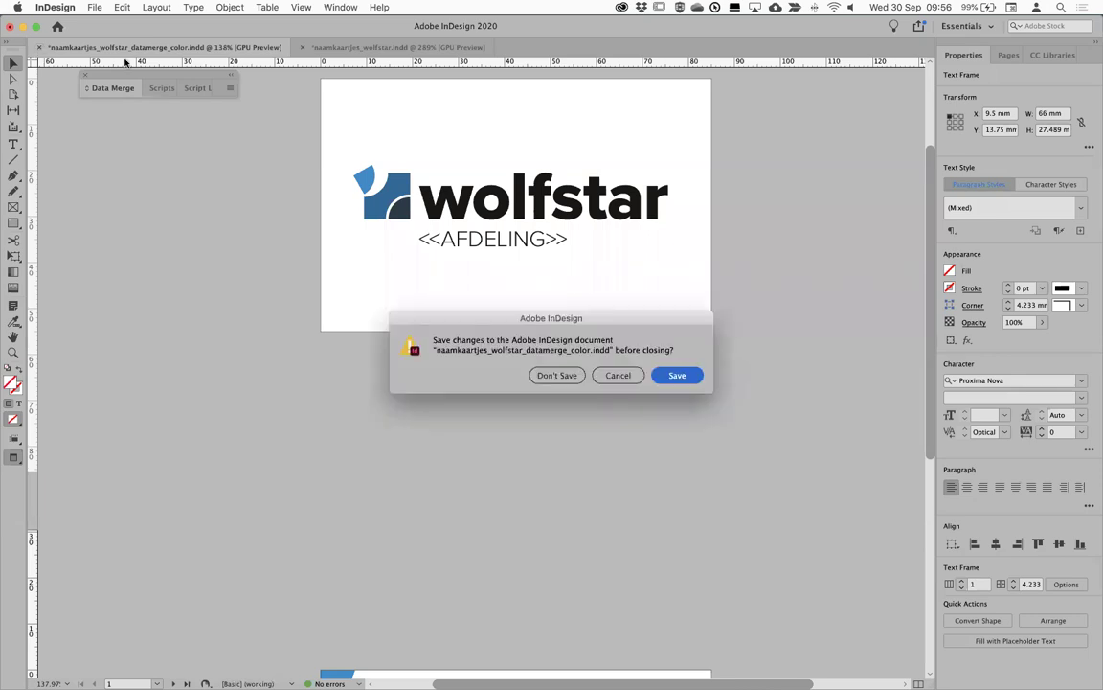
click(555, 374)
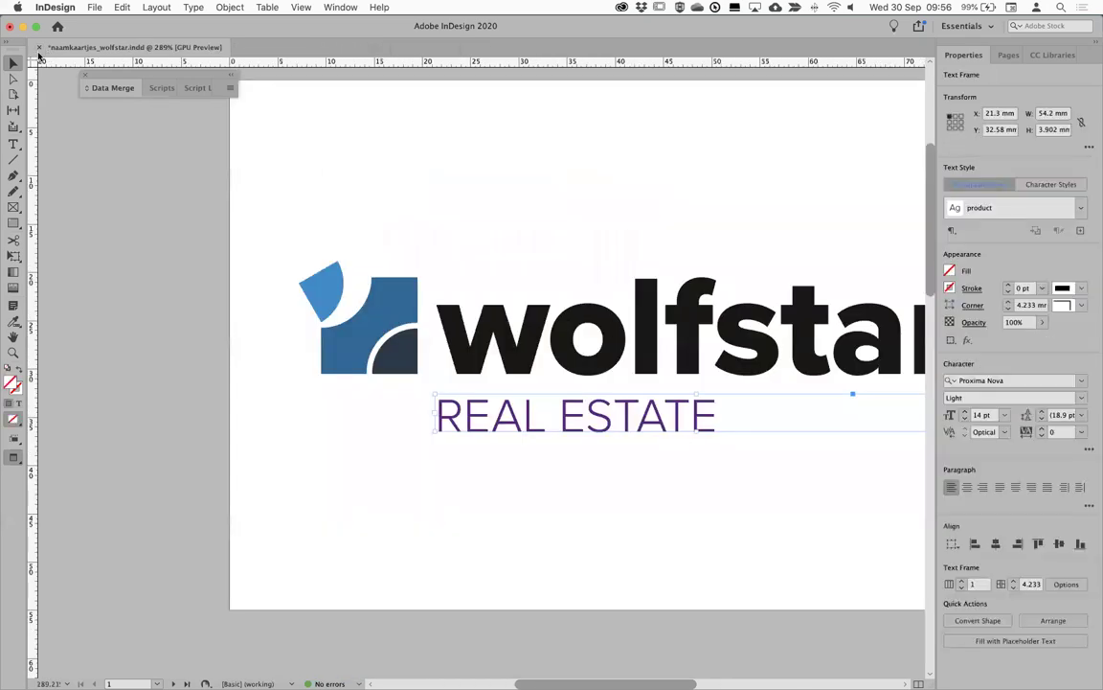
click(38, 47)
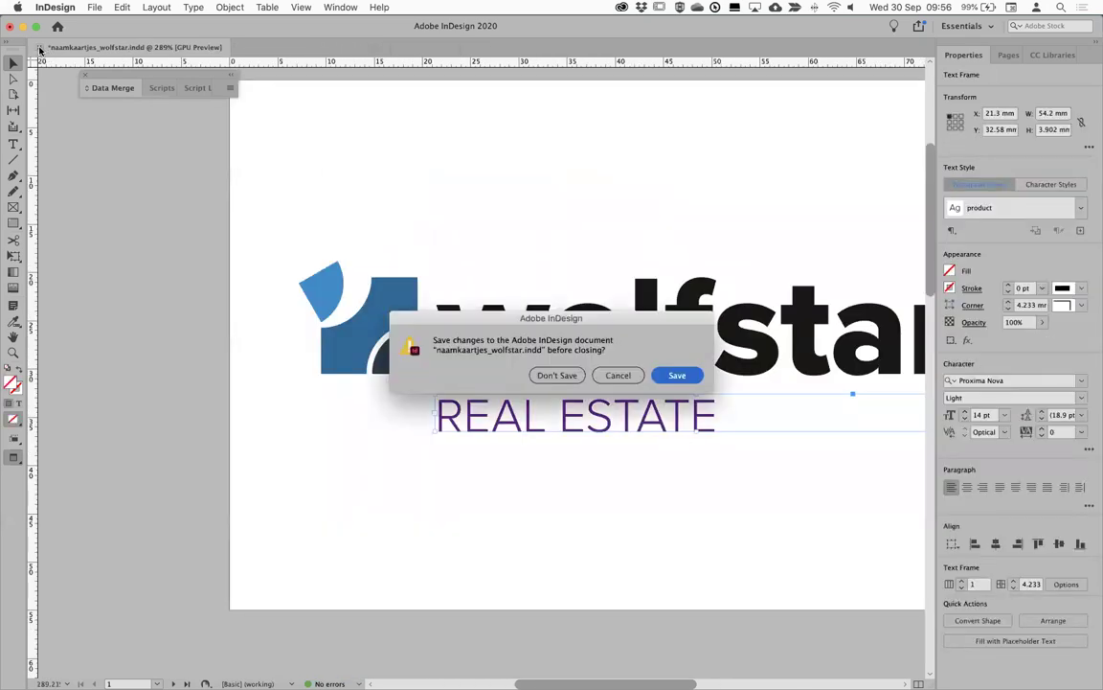
click(560, 374)
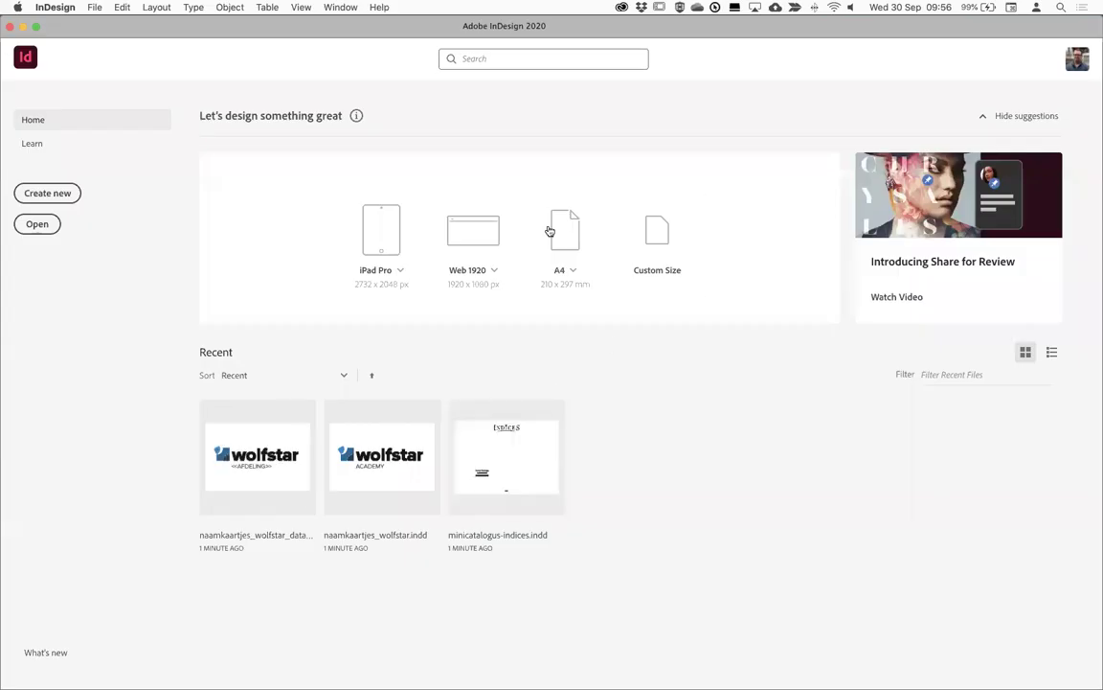
Switch to Finder and open Mail.docx from the rdb folder in Word
key(super+Tab)
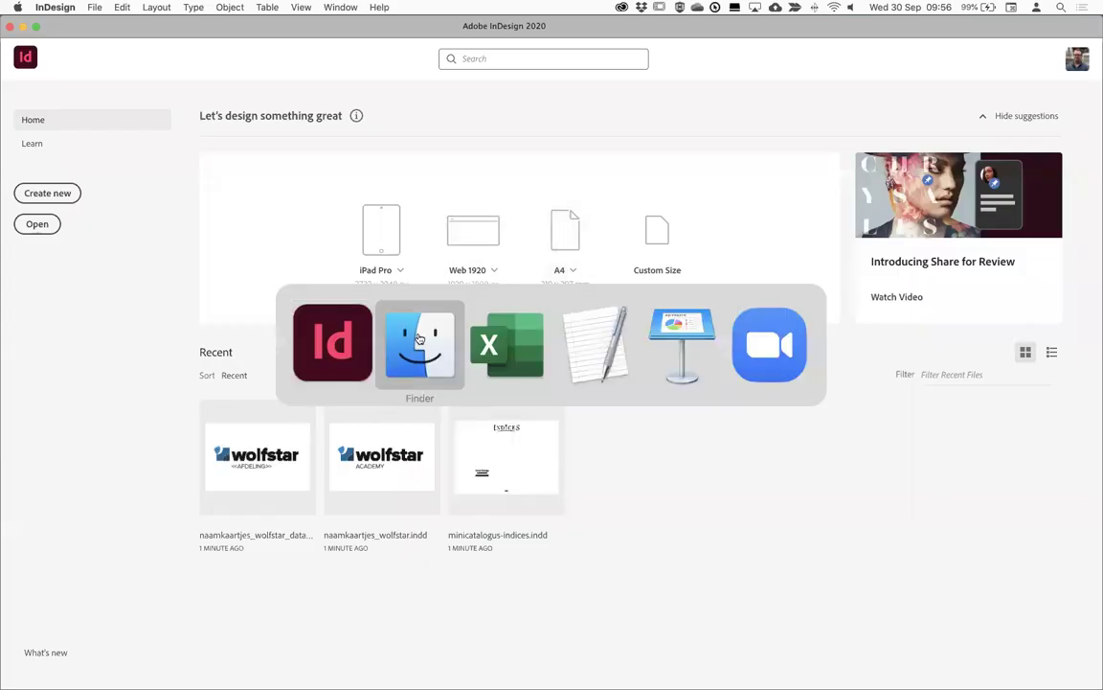
click(418, 340)
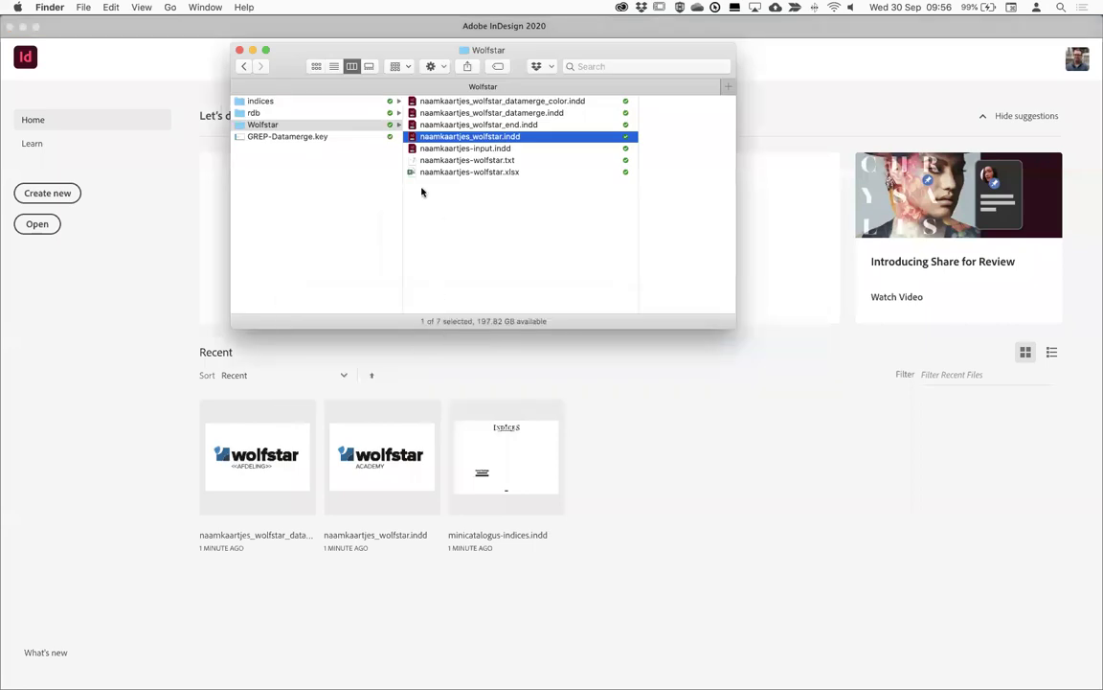
click(275, 113)
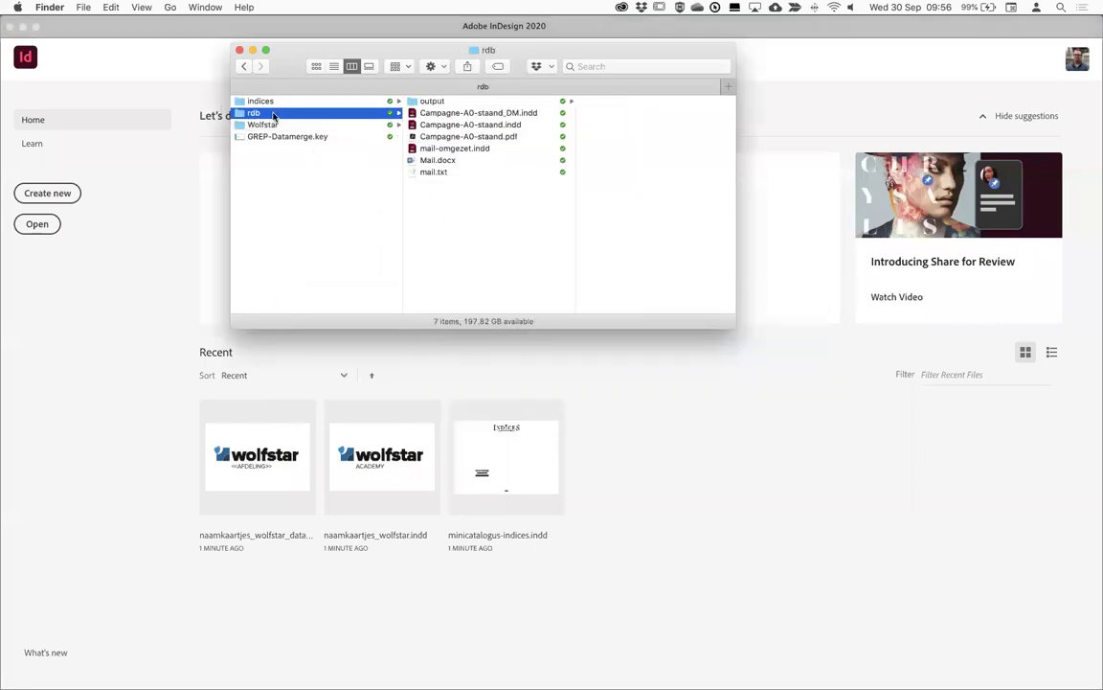
click(473, 137)
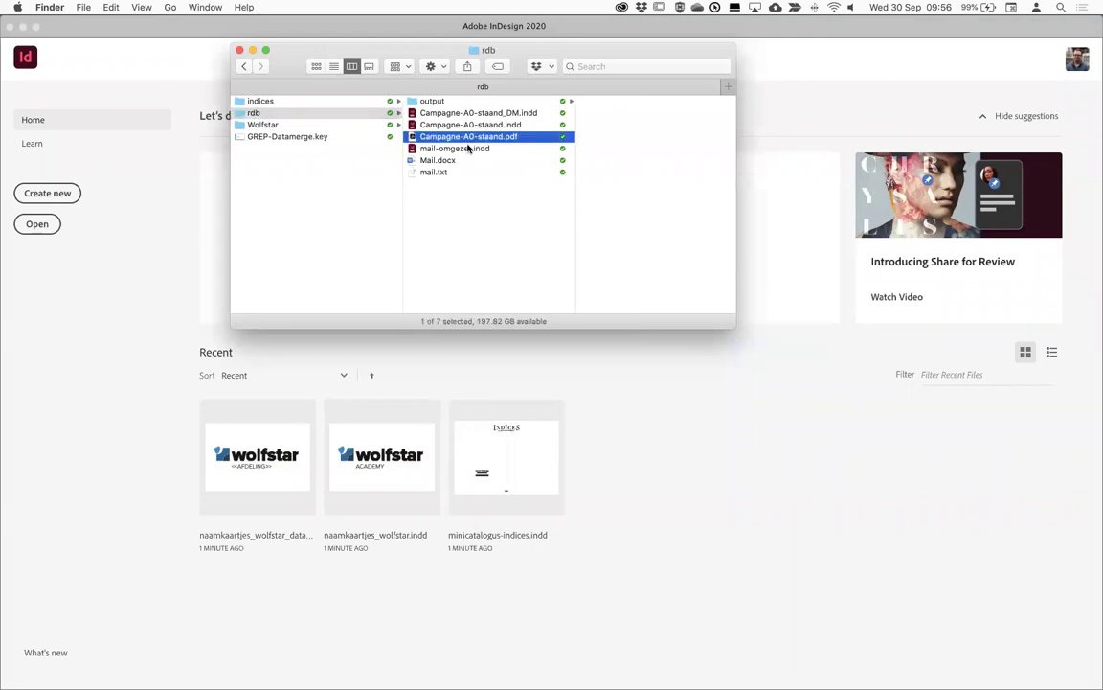
click(468, 125)
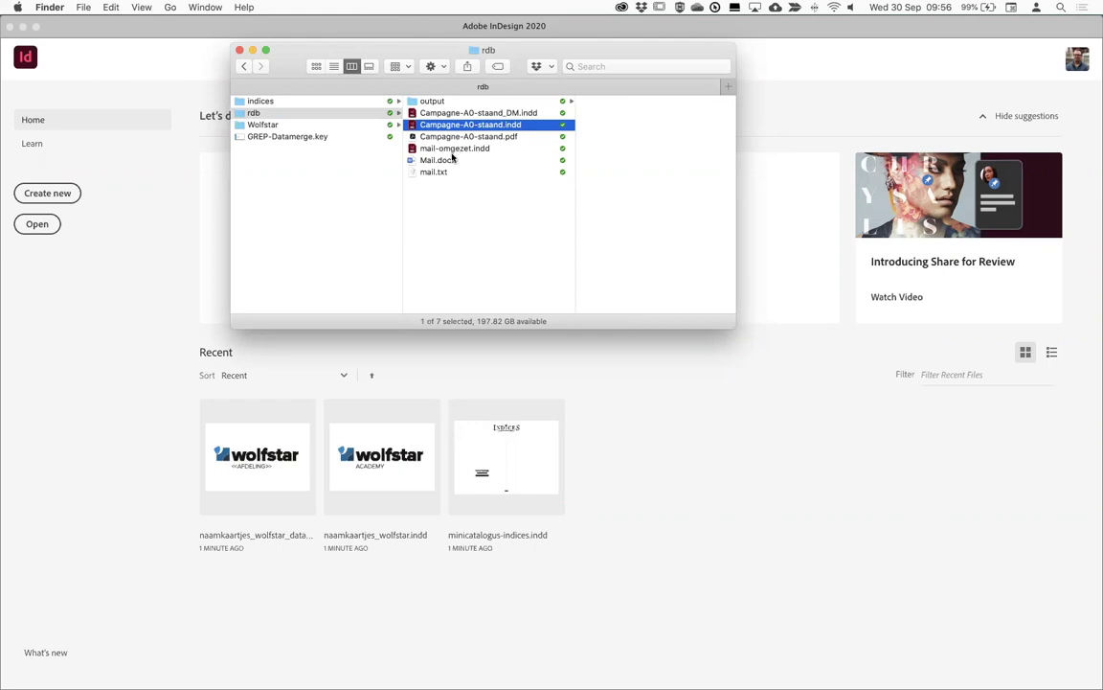
click(416, 161)
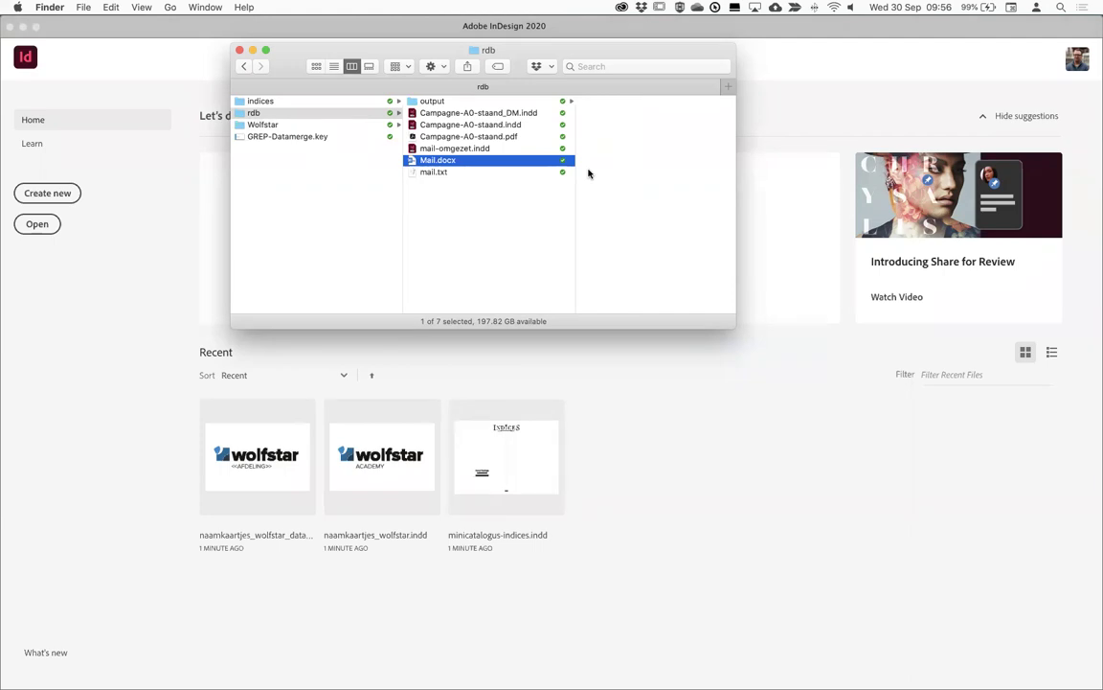
key(super+Down)
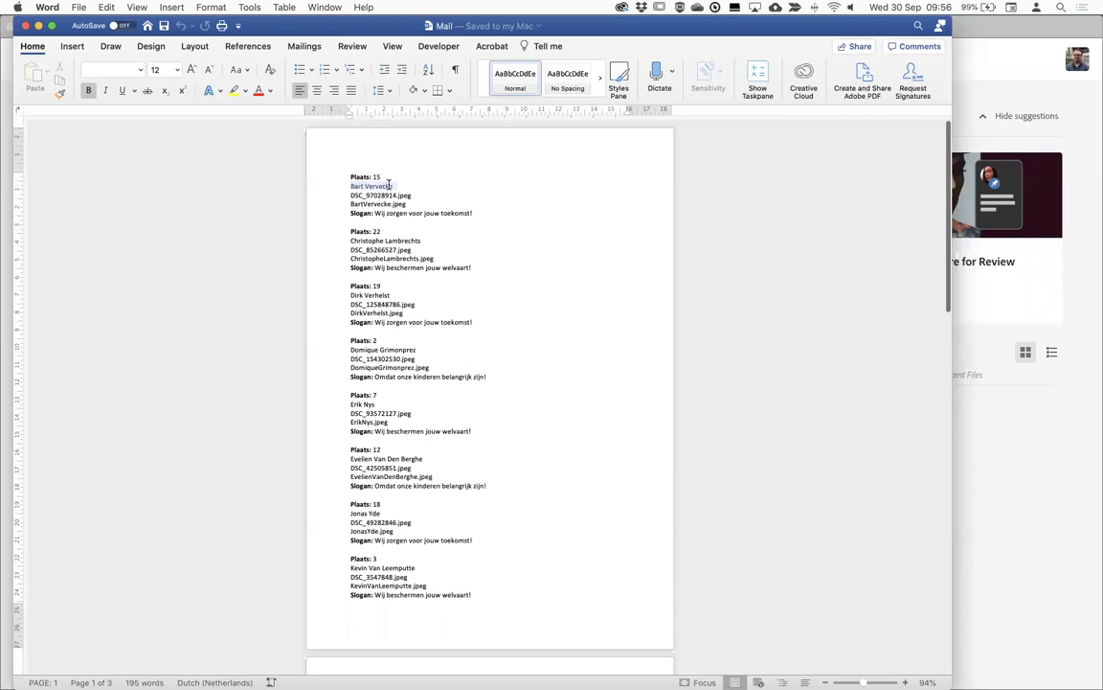
Narrow the Word window and enlarge the Mail document to 218% to read the Plaats, image file name and Slogan lines
drag(348, 195, 410, 195)
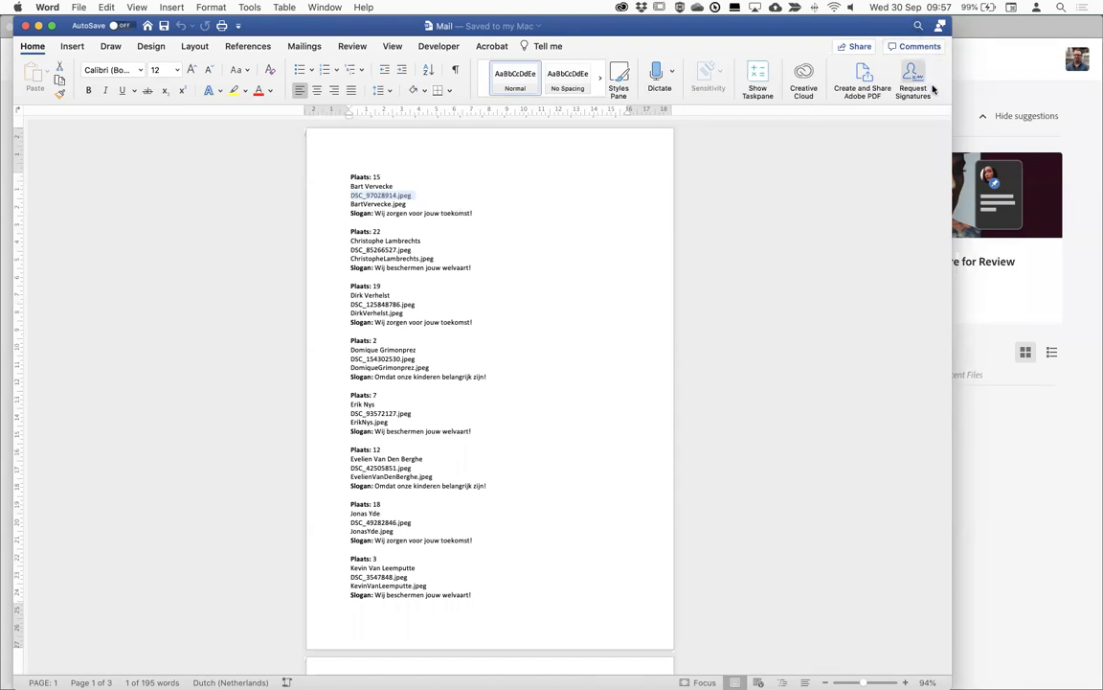
drag(949, 95, 612, 192)
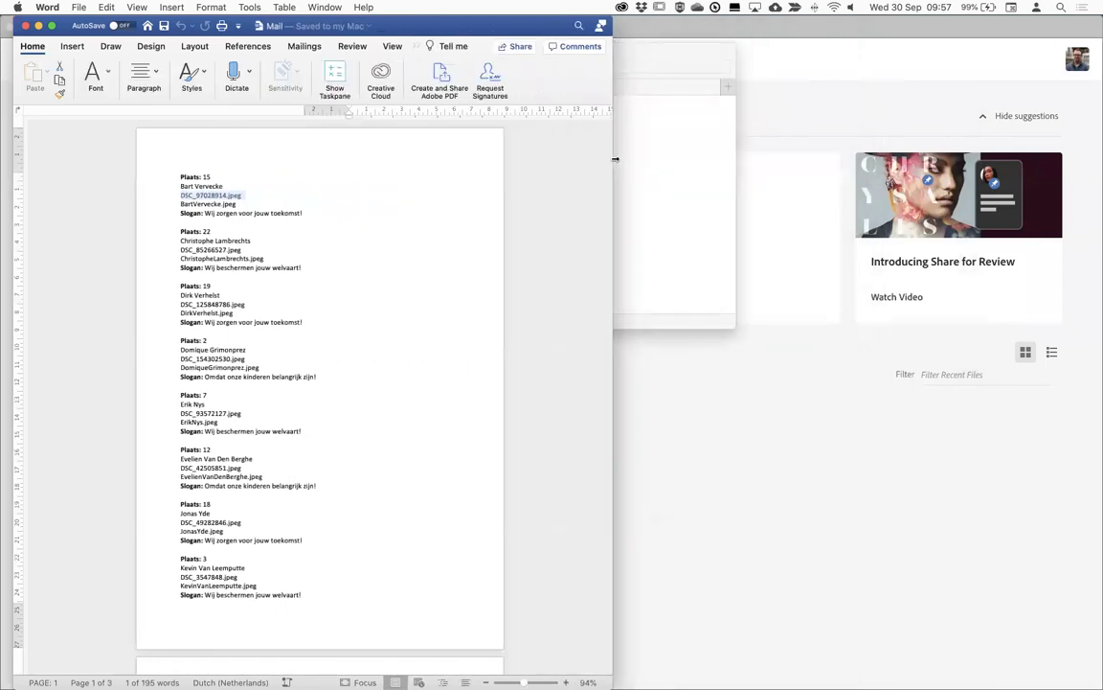
scroll(316, 383, up, 5)
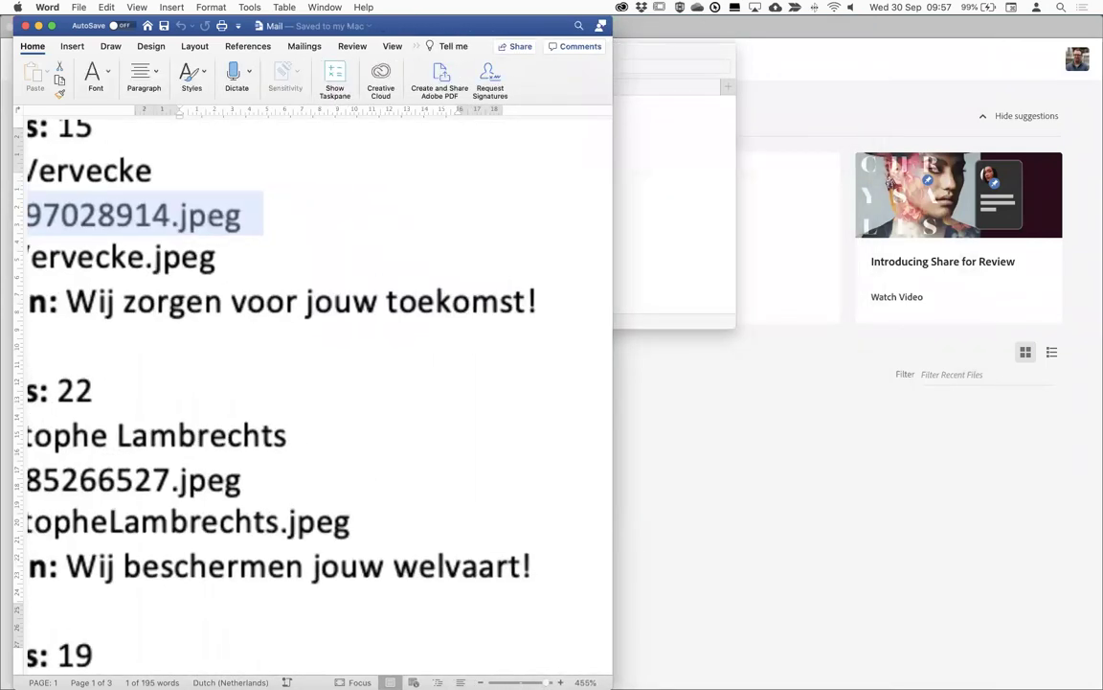
scroll(583, 618, up, 2)
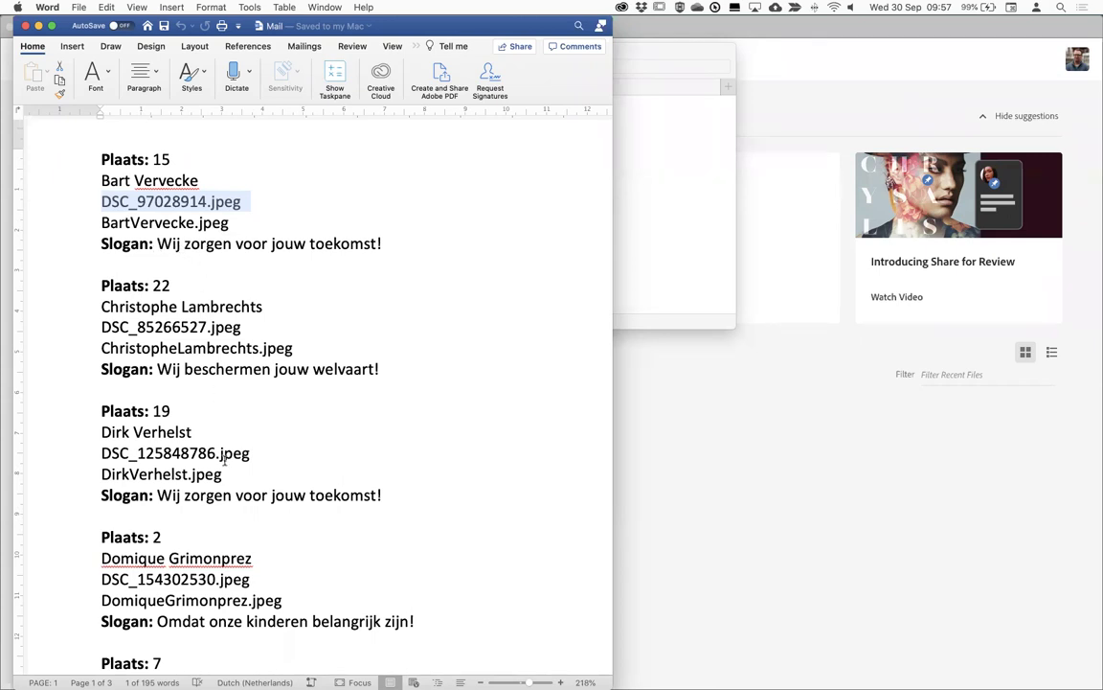
scroll(223, 457, down, 1)
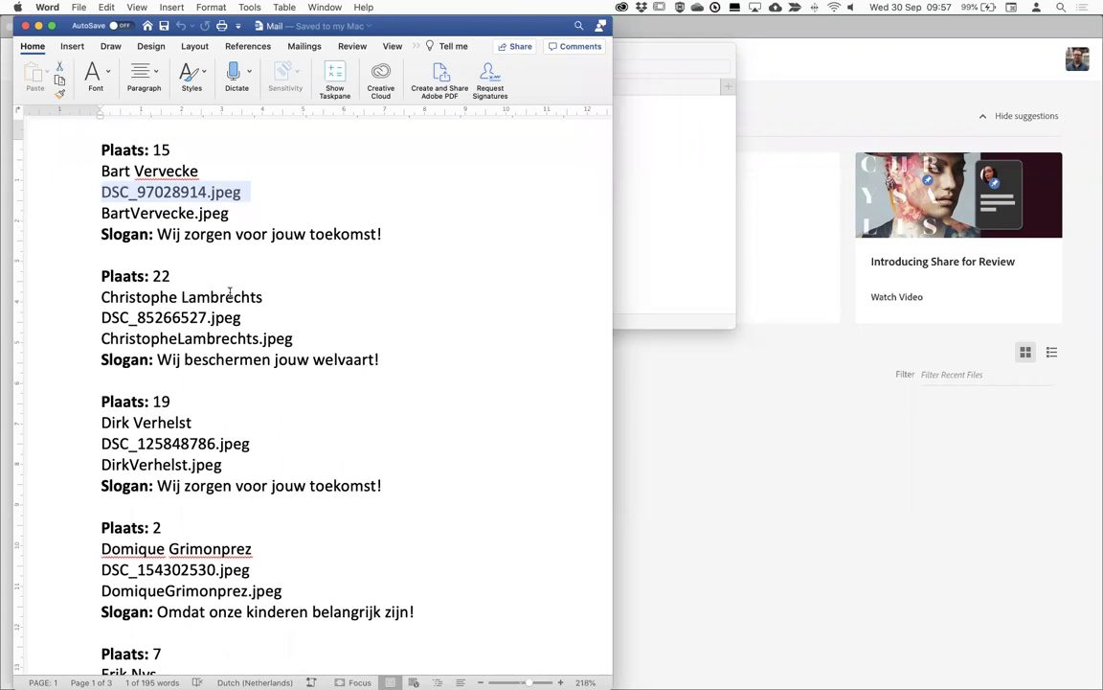
Copy the entire text of the Mail document
drag(101, 147, 369, 578)
key(super+a)
key(super+c)
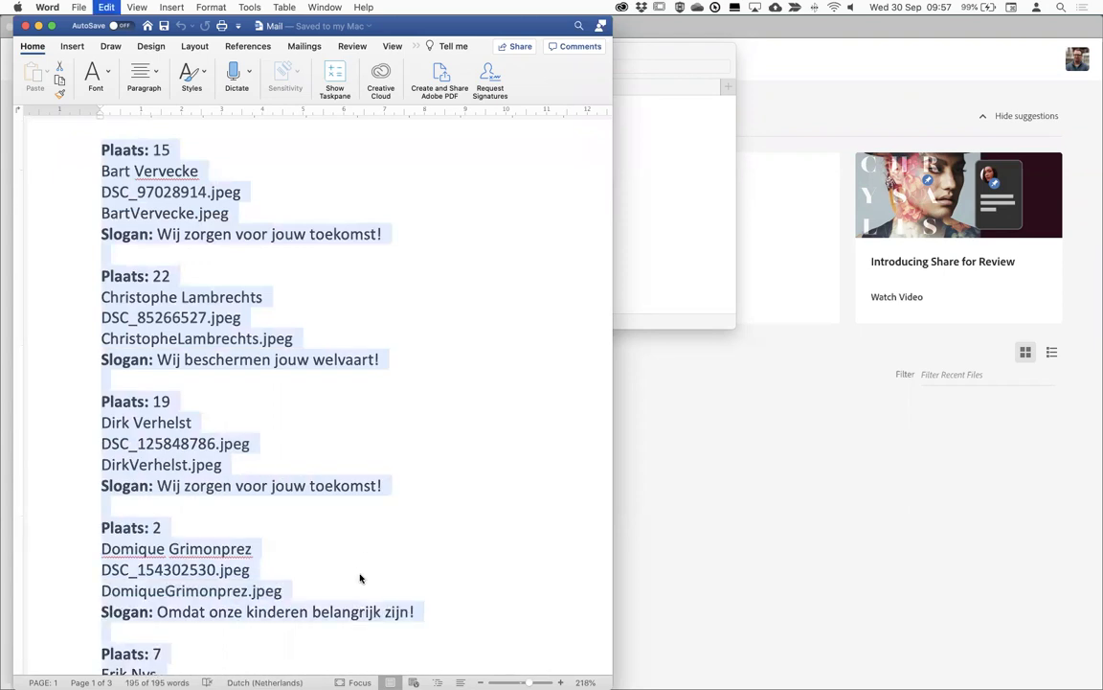
Open mail-omgezet.indd from the rdb folder in InDesign, leaving the document's colour settings as they are
key(super+Tab)
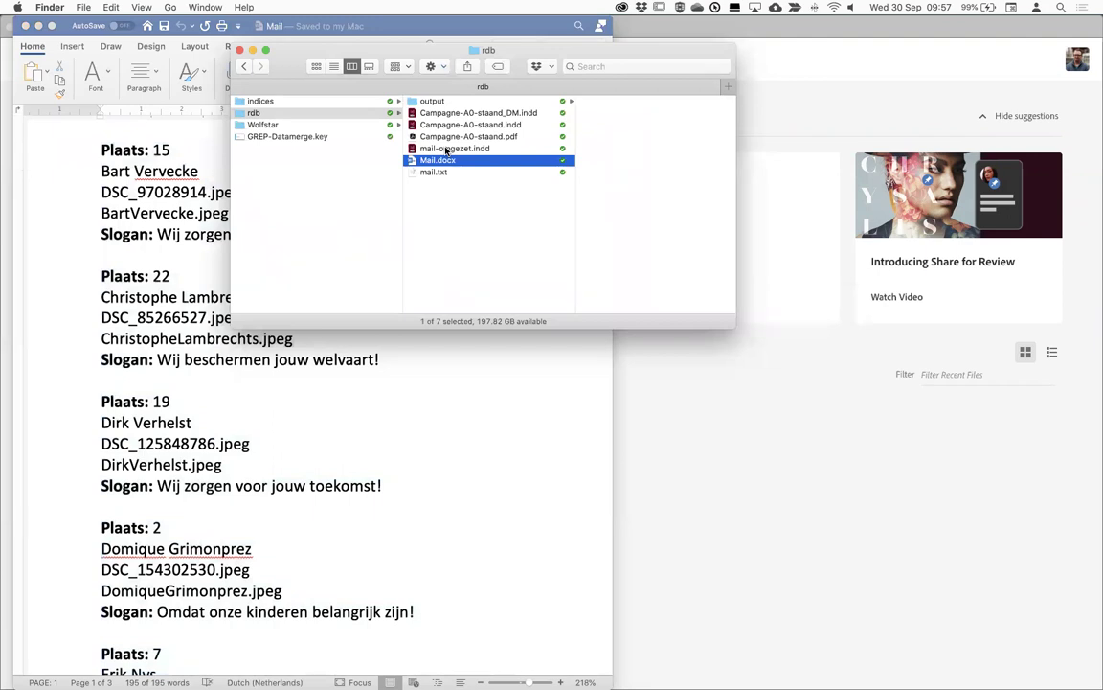
click(429, 148)
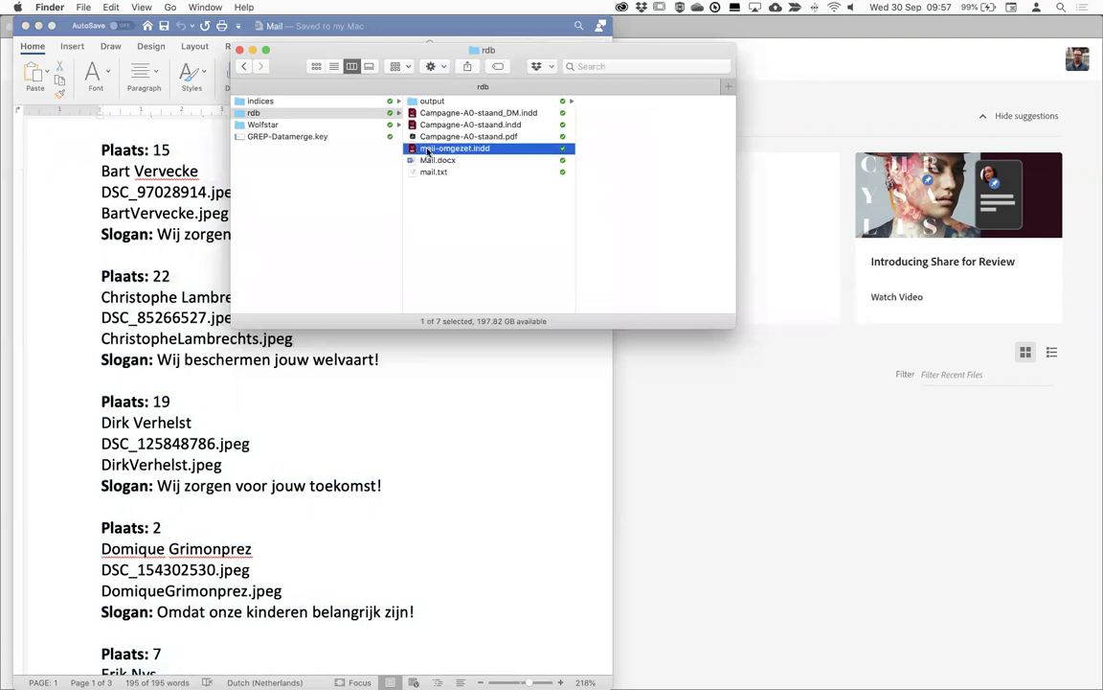
double_click(428, 148)
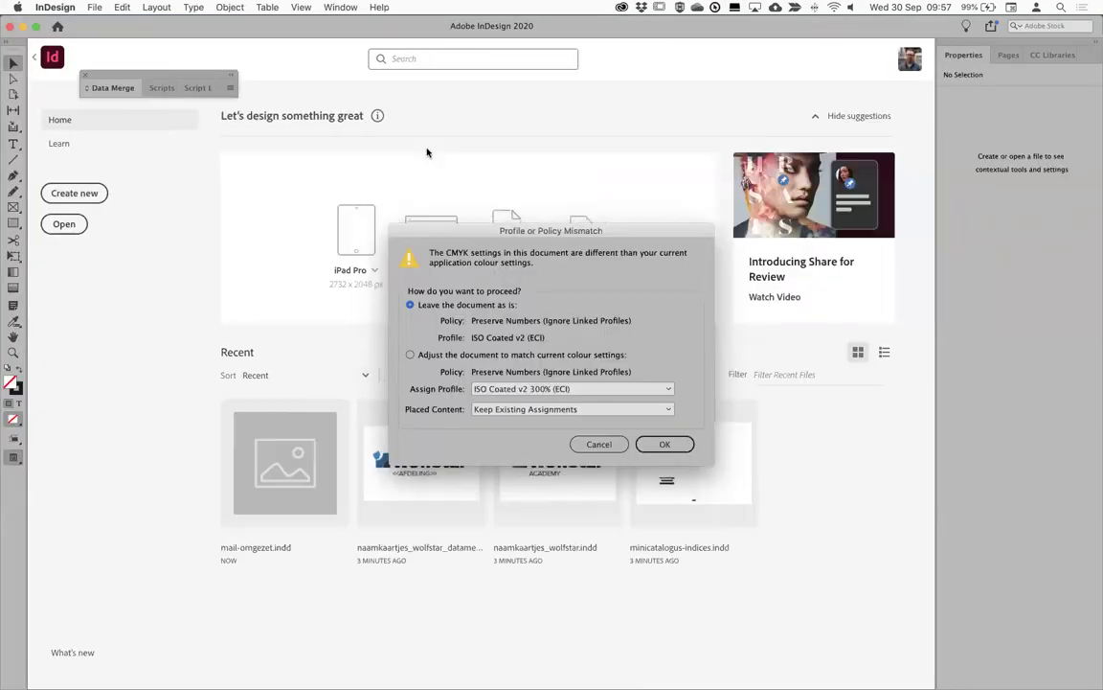
click(667, 445)
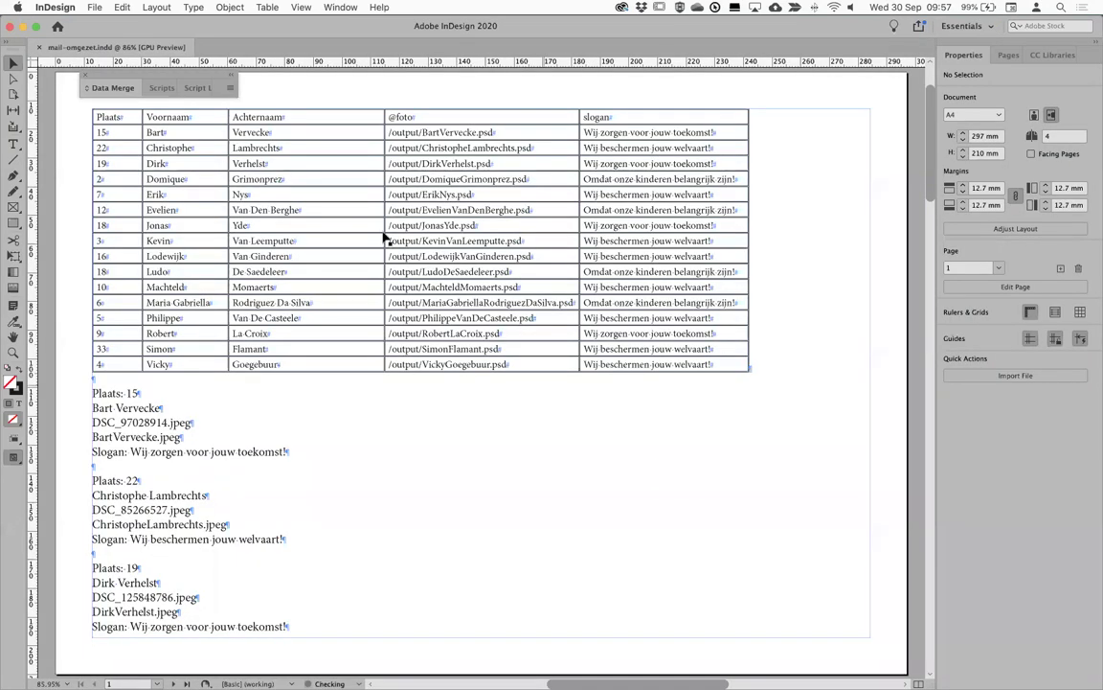
Delete all the Plaats and Slogan record text that follows the table in mail-omgezet.indd
triple_click(113, 393)
key(super+a)
scroll(117, 399, up, 10)
scroll(120, 401, up, 10)
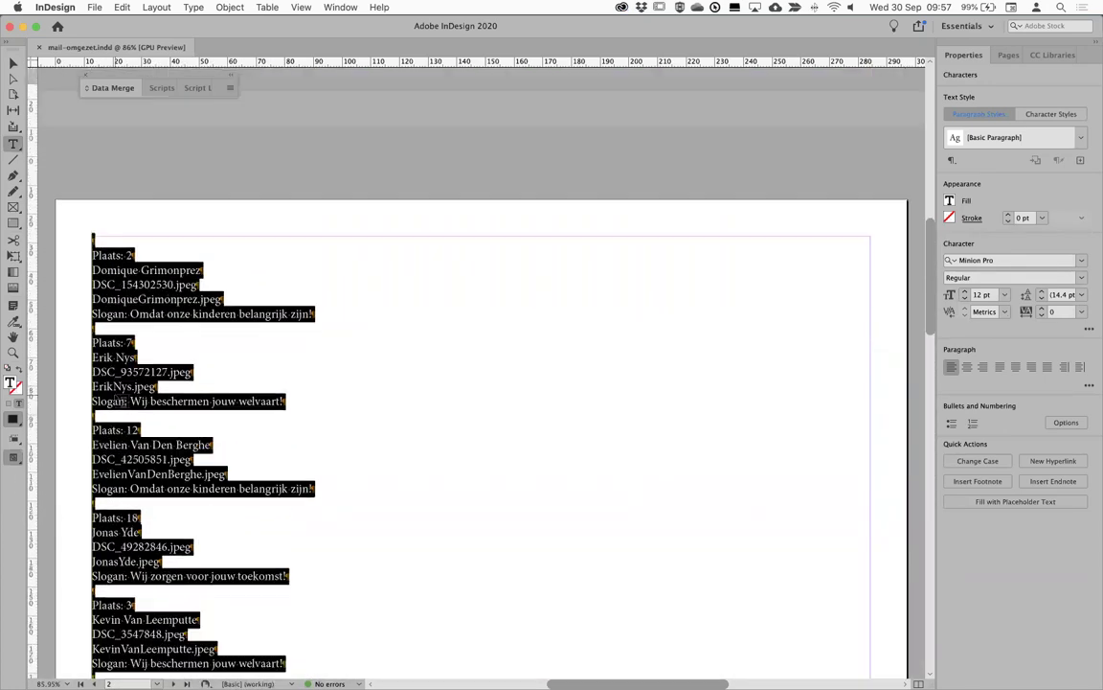
key(BackSpace)
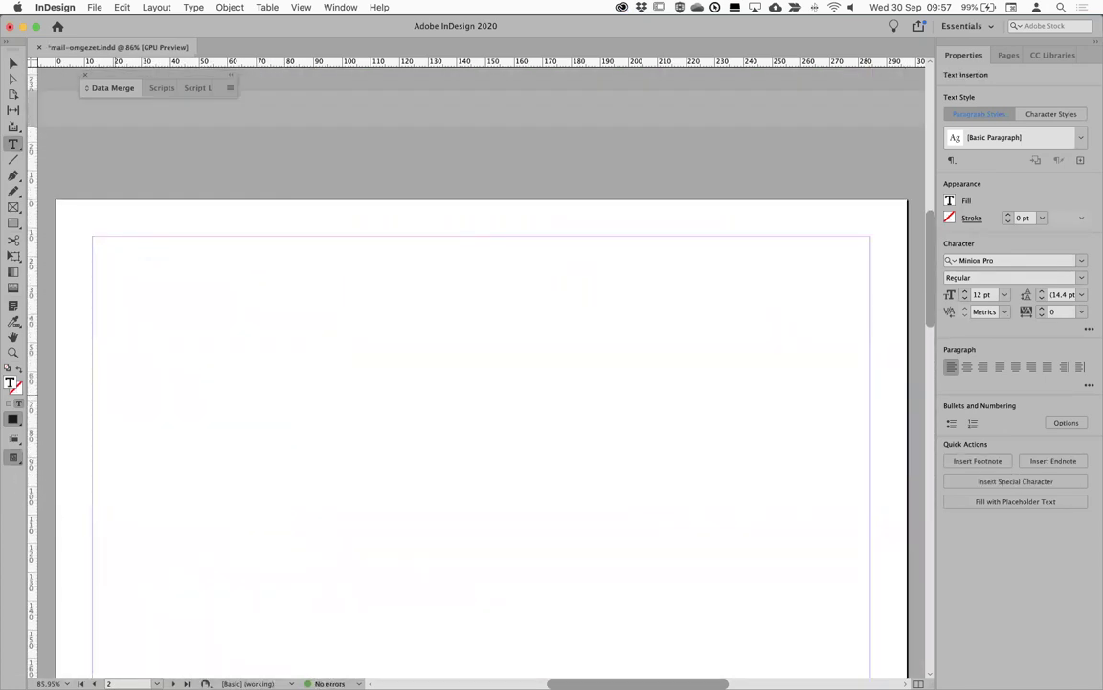
scroll(177, 405, up, 2)
scroll(177, 405, up, 15)
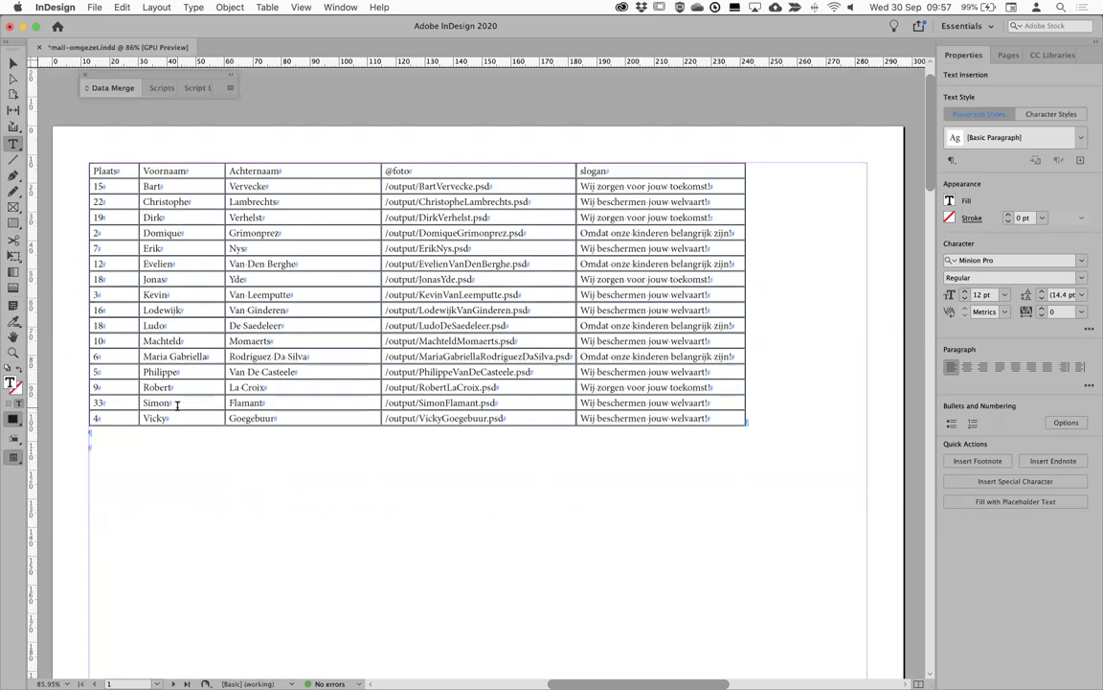
text(V)
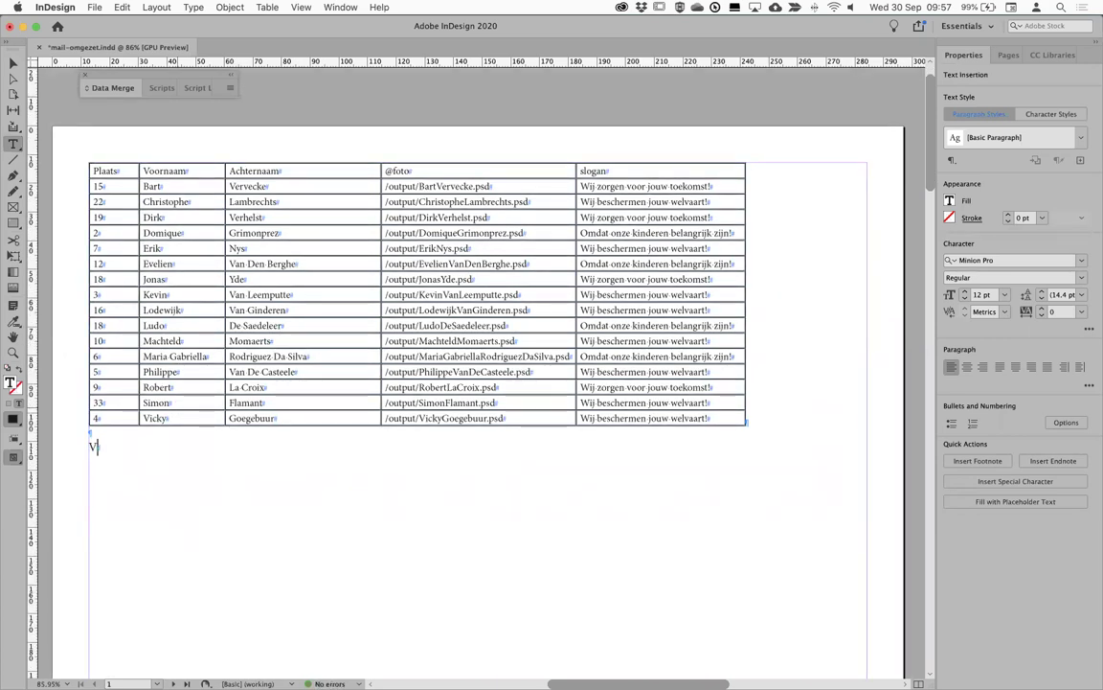
key(super+v)
scroll(478, 374, up, 15)
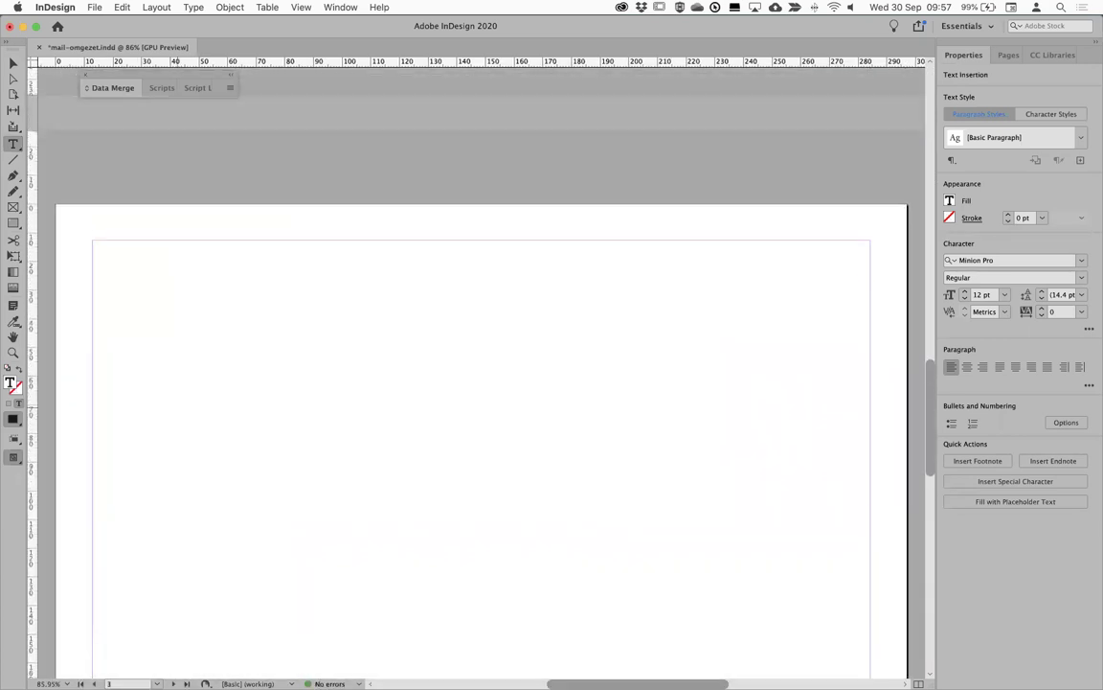
scroll(479, 374, up, 10)
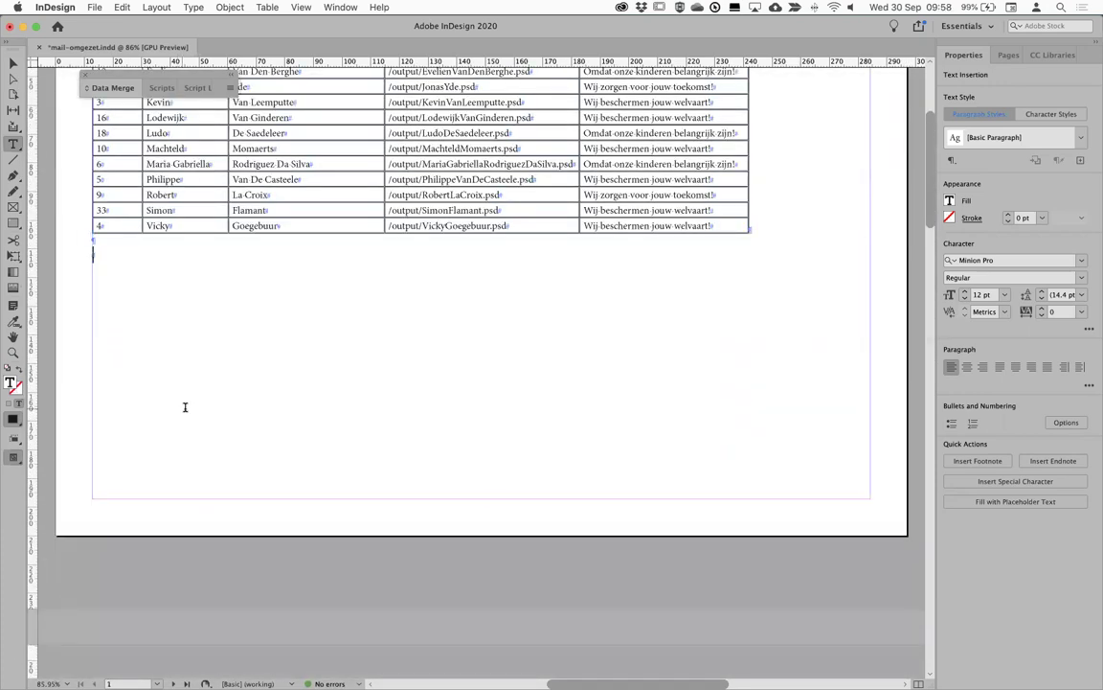
Return to the Mail document in Word, switch back to InDesign and paste the copied records below the table
key(super+Tab)
key(super+Tab)
key(super+Tab)
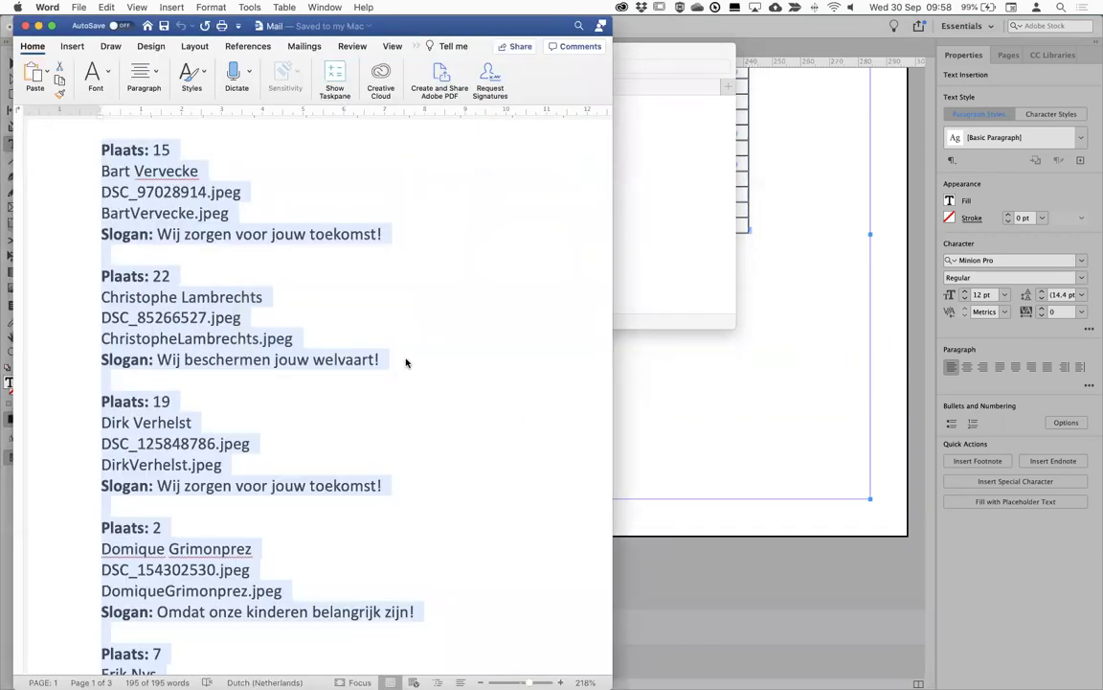
key(super+Tab)
key(super+Tab)
key(super+Tab)
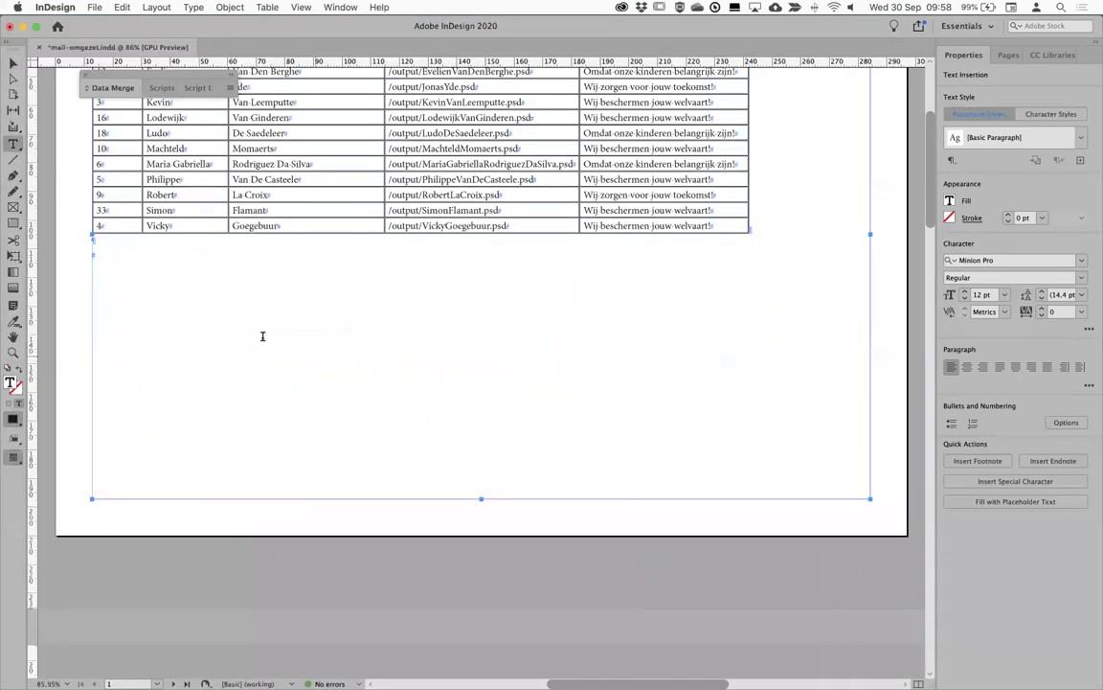
click(113, 7)
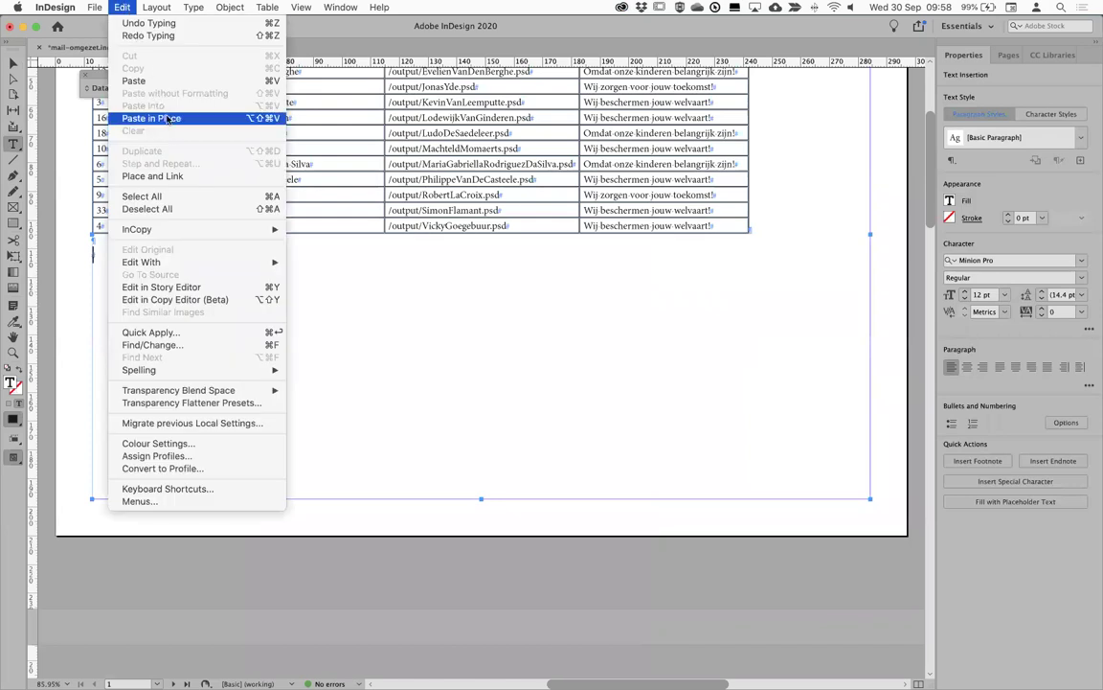
click(133, 80)
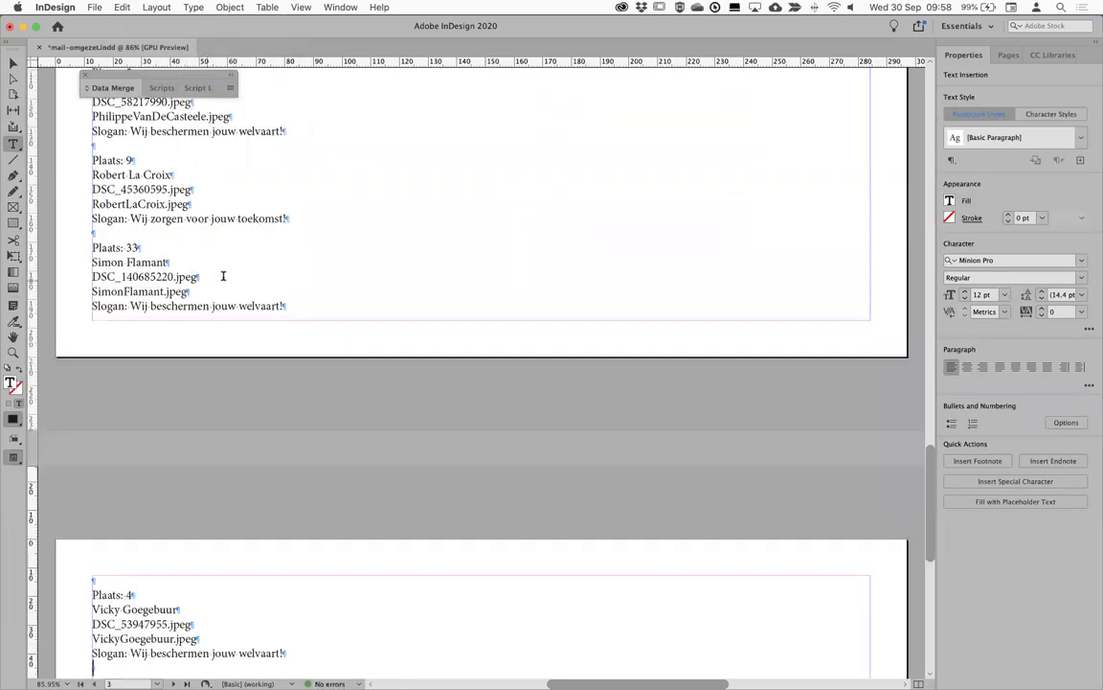
scroll(231, 275, up, 20)
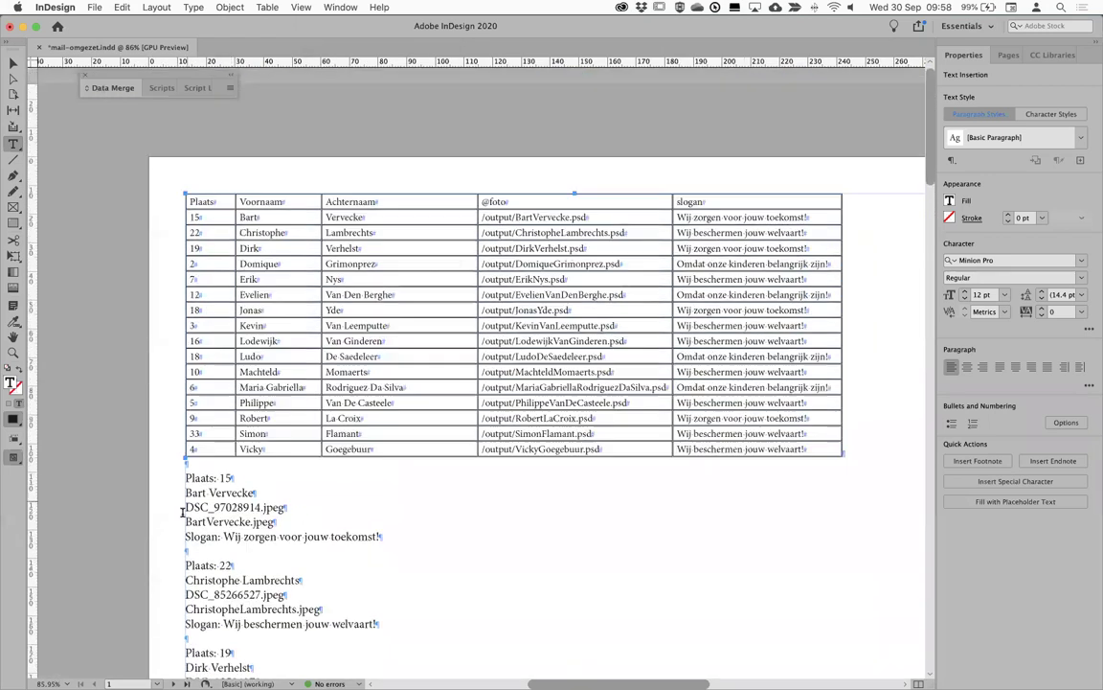
Select the pasted records from the first Plaats line to the end of the story and examine their structure against the table
triple_click(188, 477)
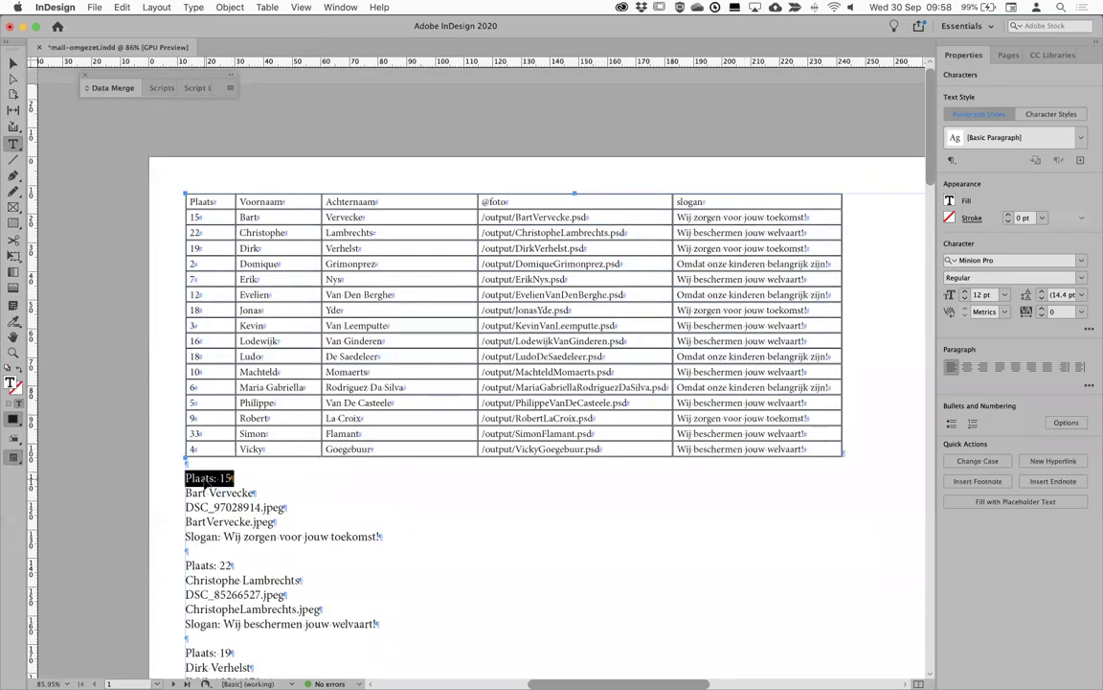
key(super+shift+End)
scroll(536, 374, down, 10)
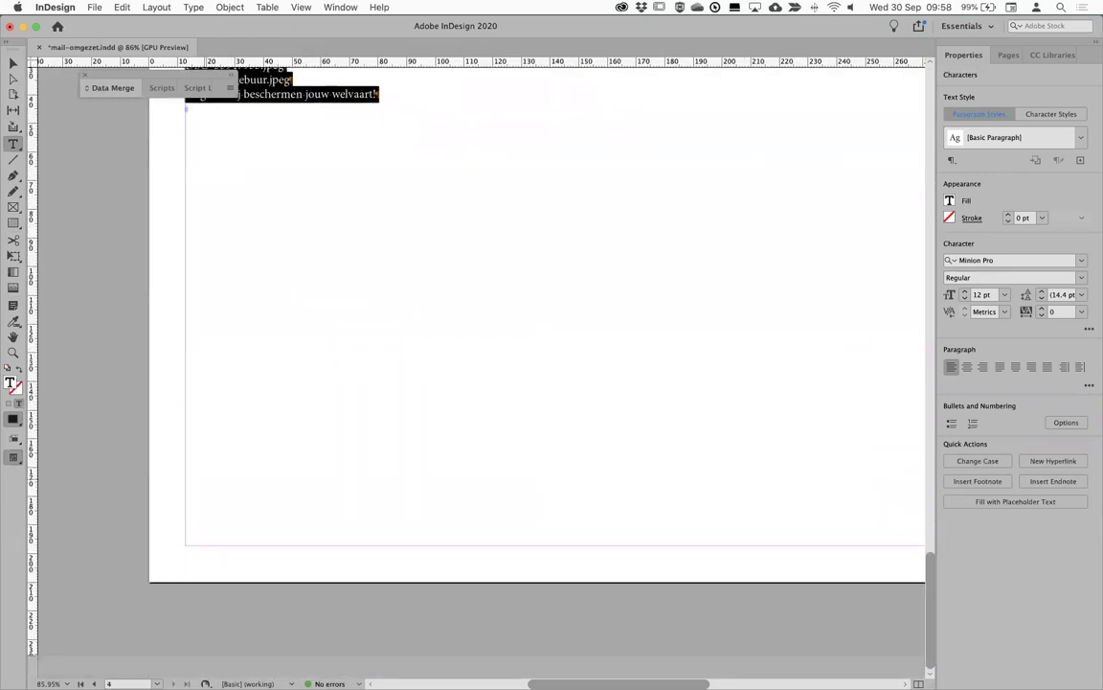
scroll(537, 374, up, 8)
scroll(249, 238, up, 1)
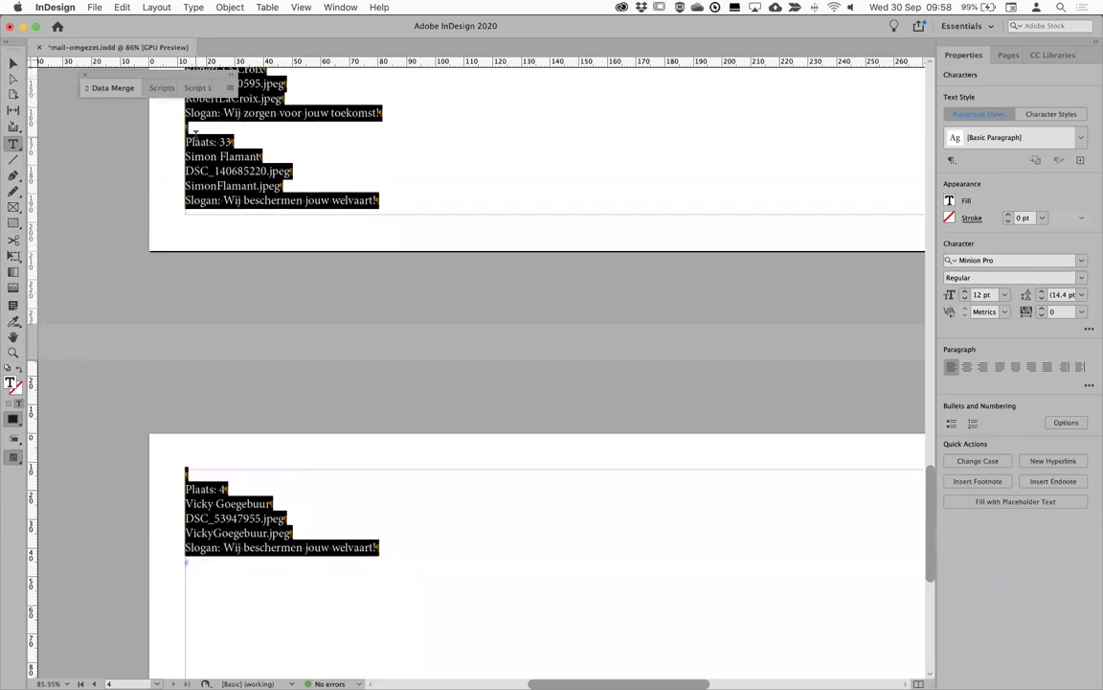
scroll(202, 170, up, 20)
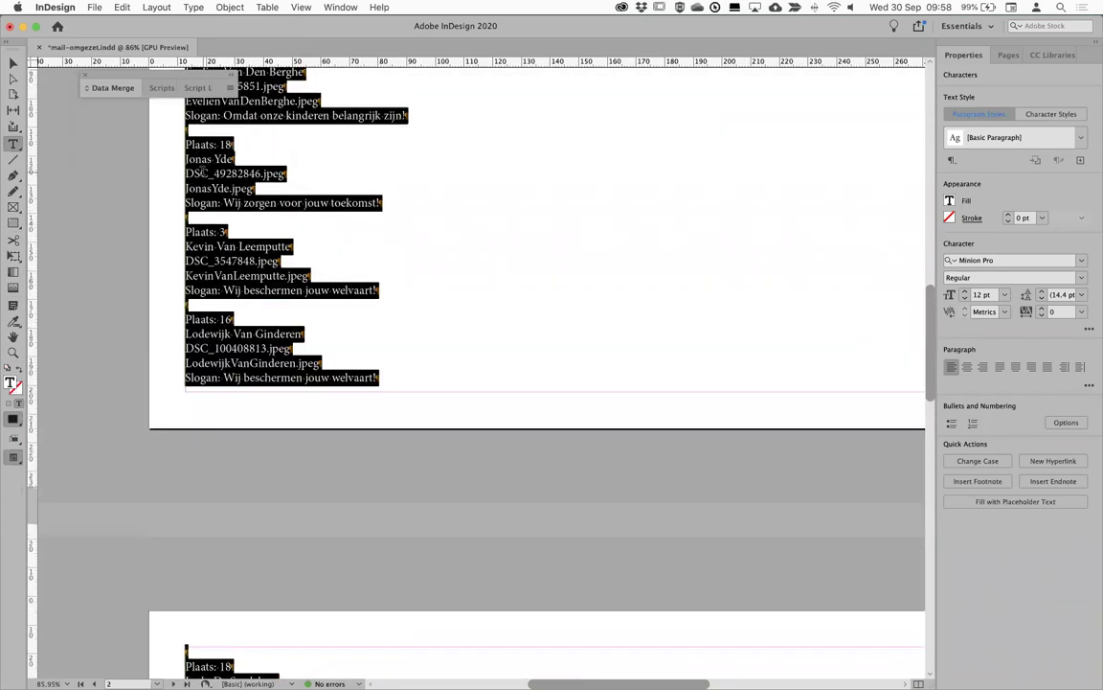
scroll(202, 169, up, 15)
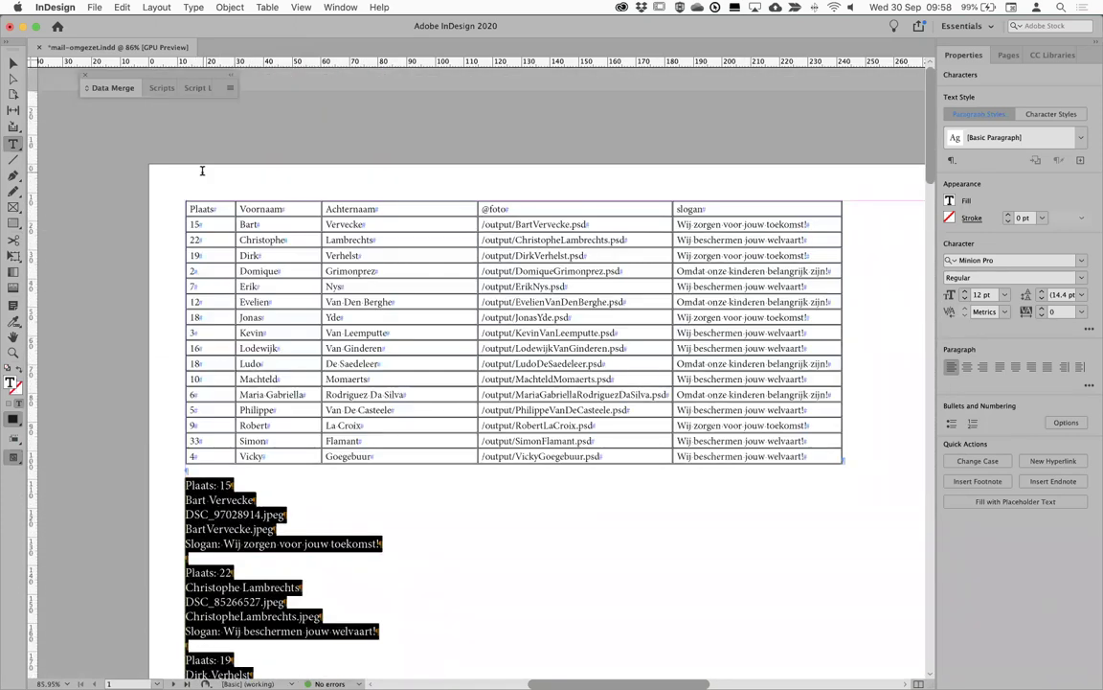
scroll(202, 170, down, 3)
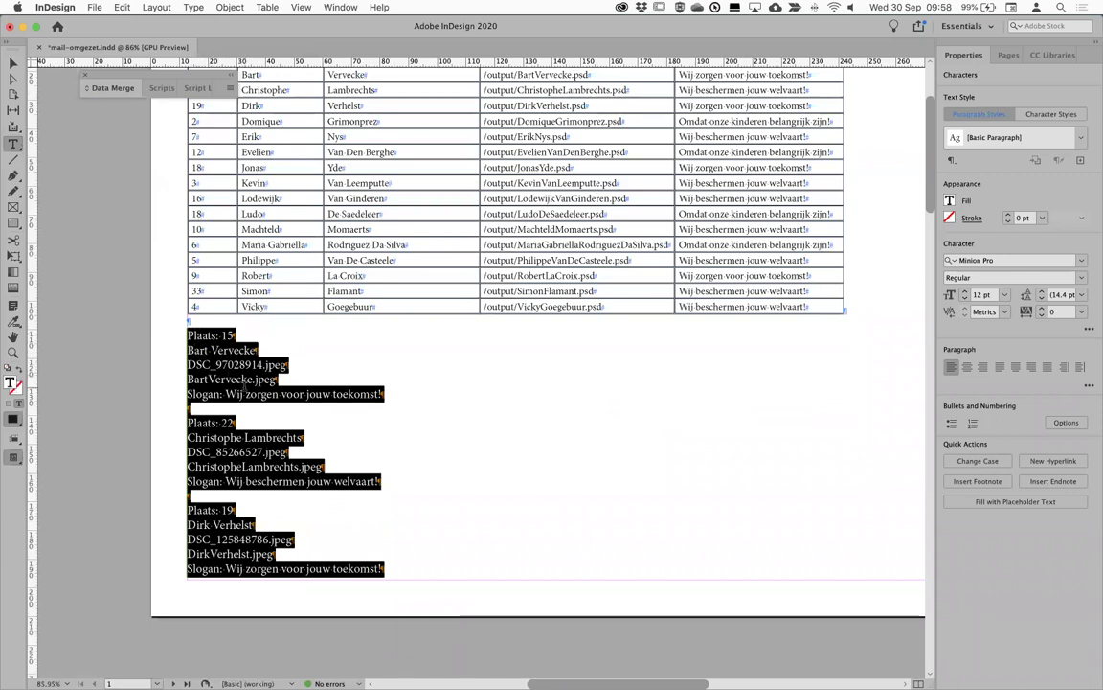
click(190, 319)
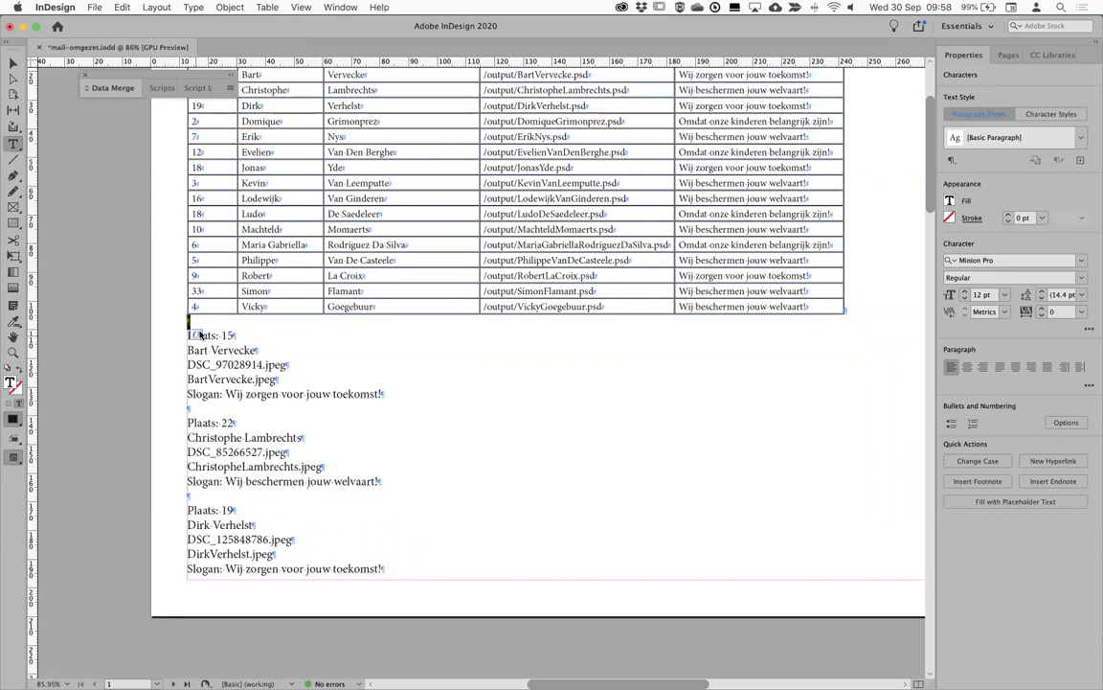
Convert the pasted records, through the end of the story, to a six-column table using Paragraph as both column and row separator
triple_click(197, 333)
key(super+shift+End)
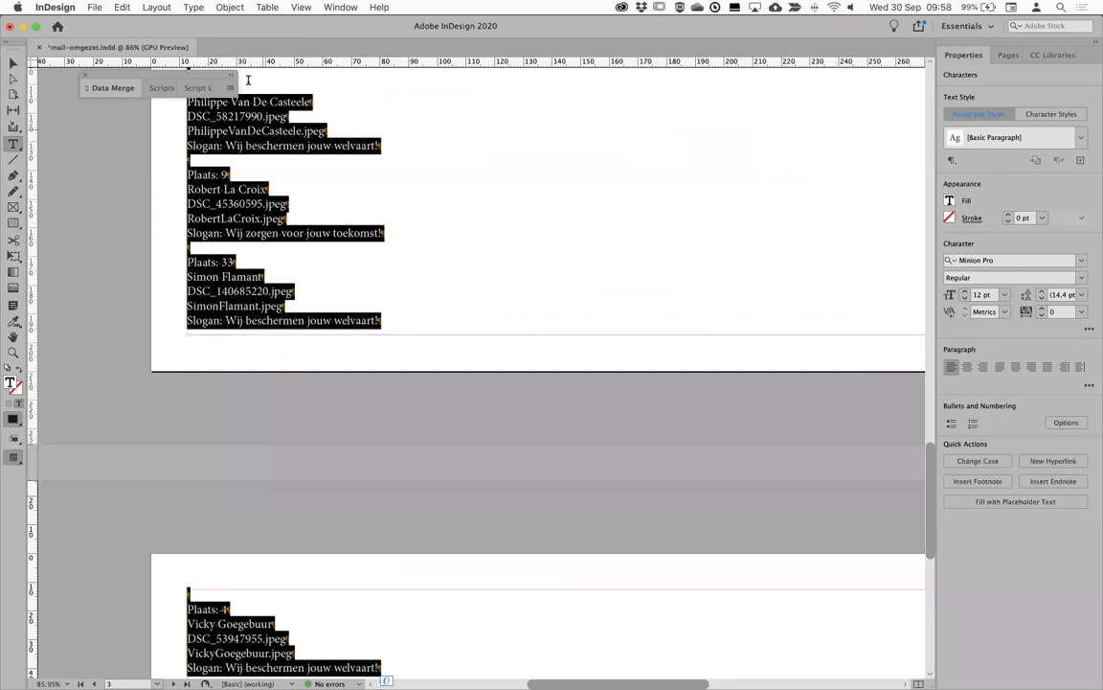
click(273, 7)
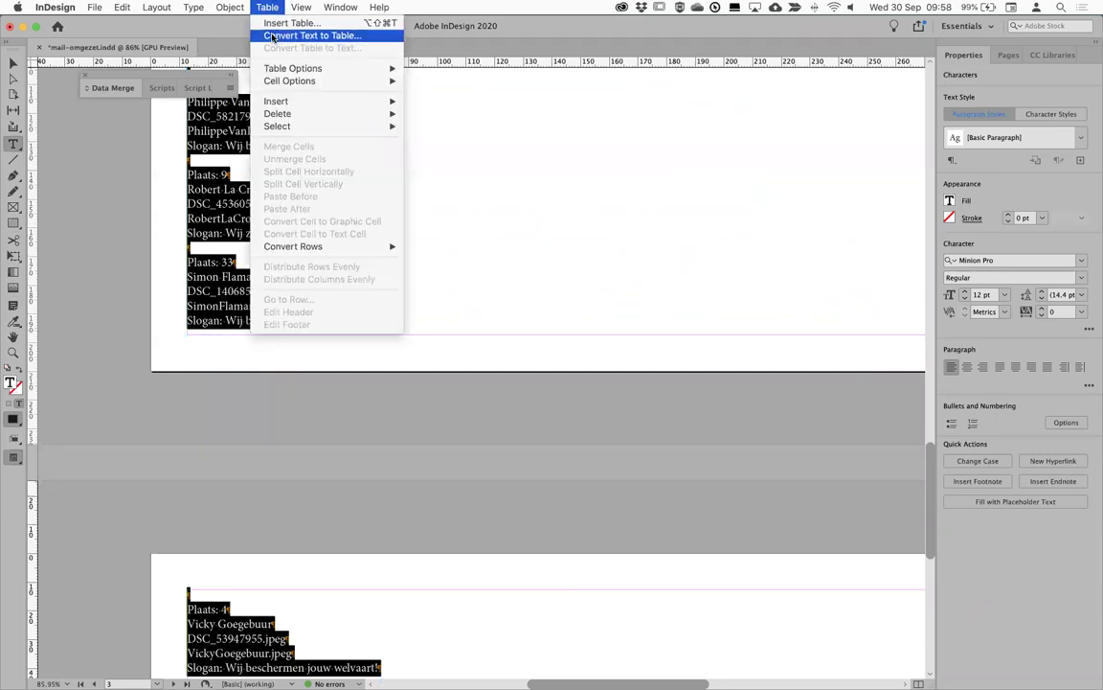
click(272, 36)
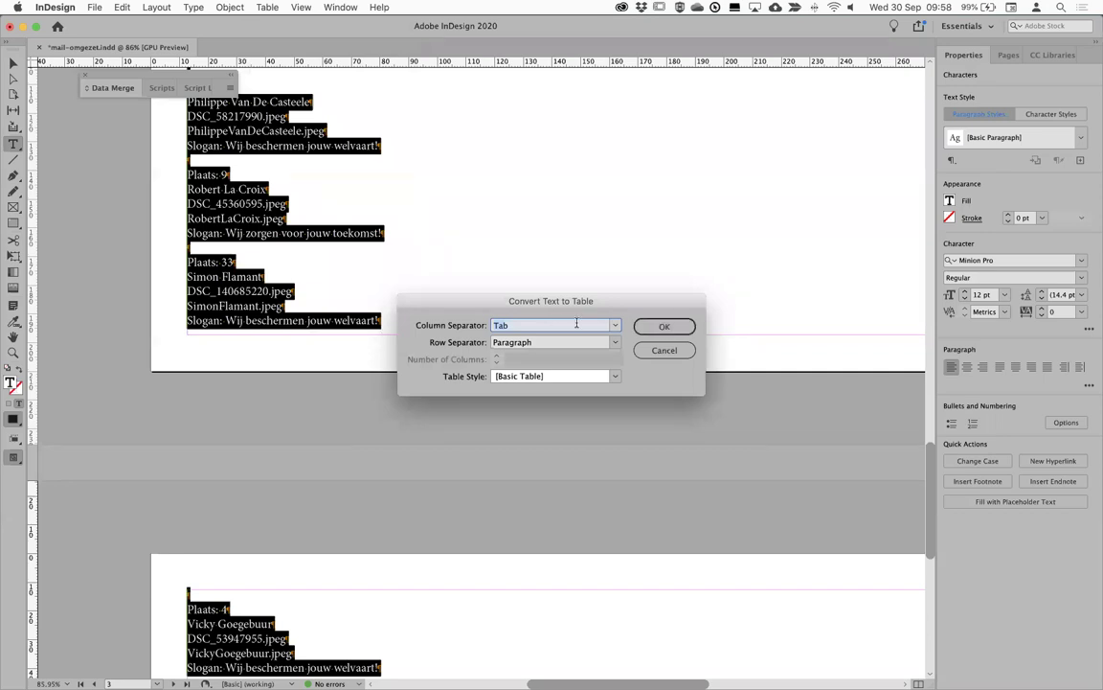
click(616, 326)
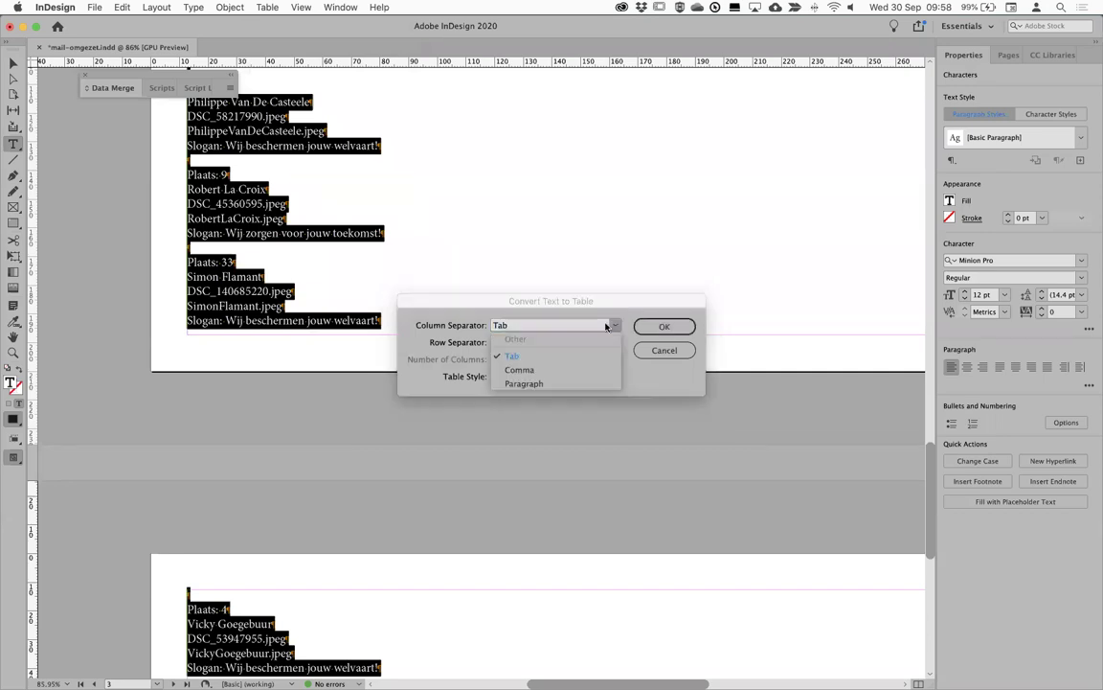
click(526, 382)
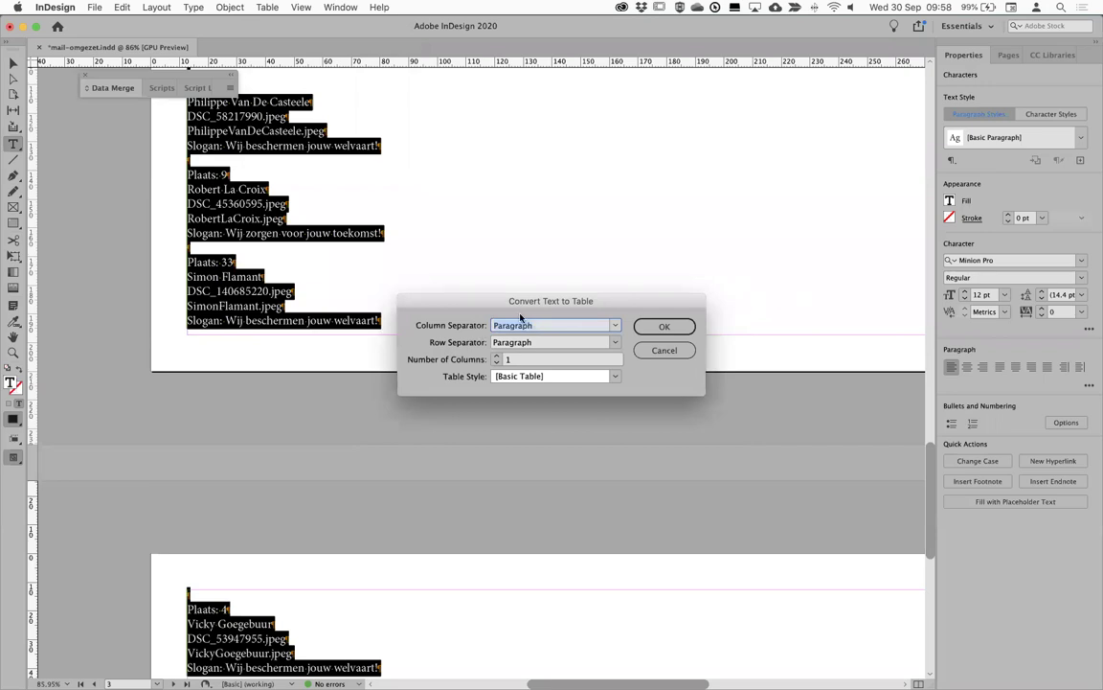
click(512, 361)
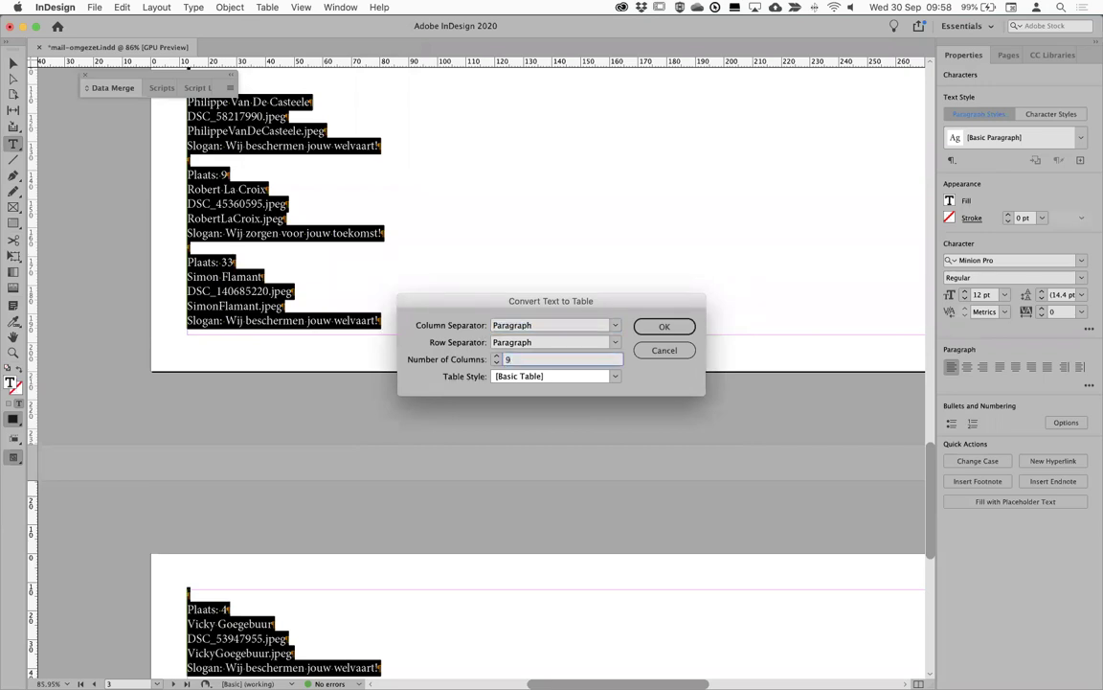
key(Return)
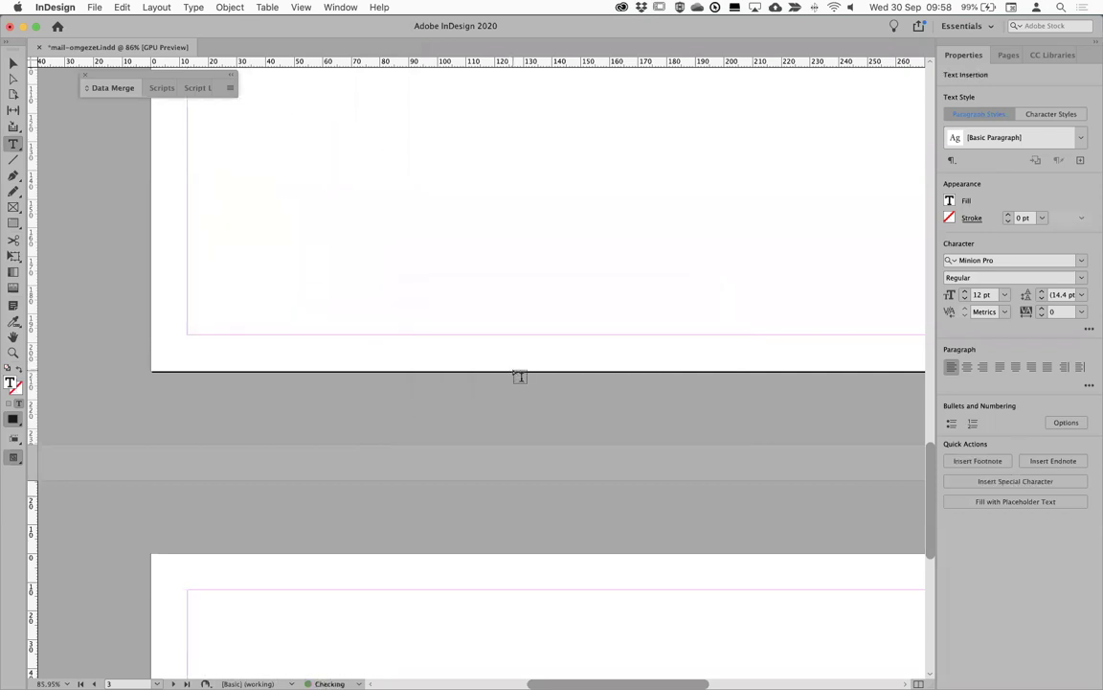
scroll(513, 371, up, 3)
scroll(512, 372, down, 6)
scroll(512, 371, up, 15)
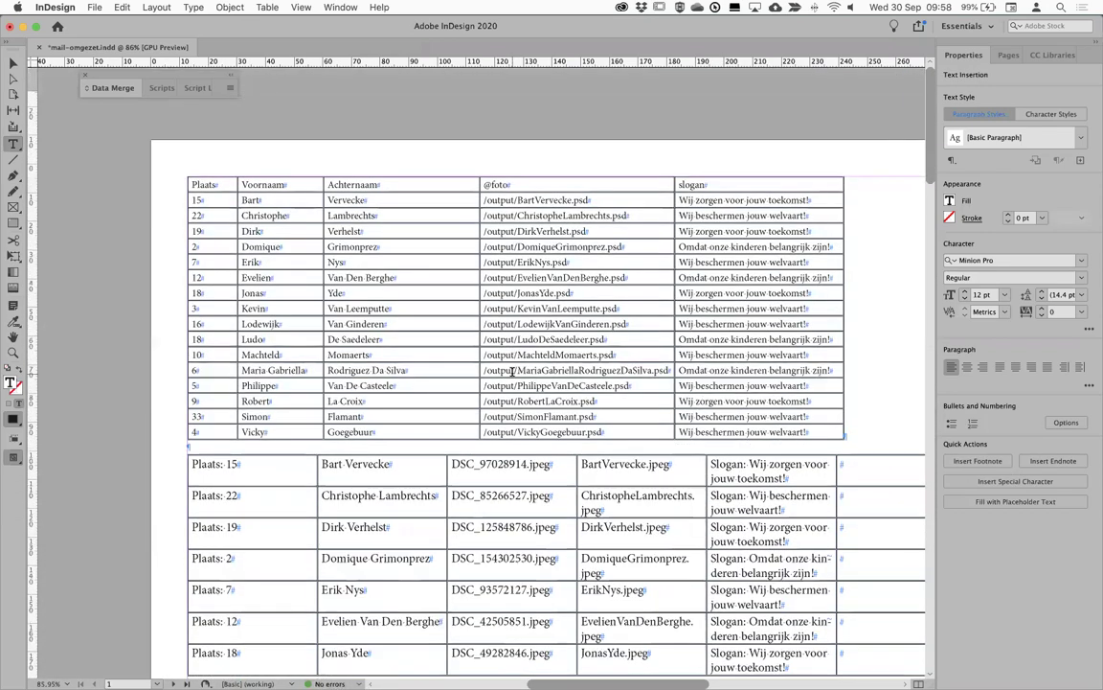
Delete the empty sixth column from the new records table
scroll(512, 372, down, 4)
scroll(512, 372, right, 3)
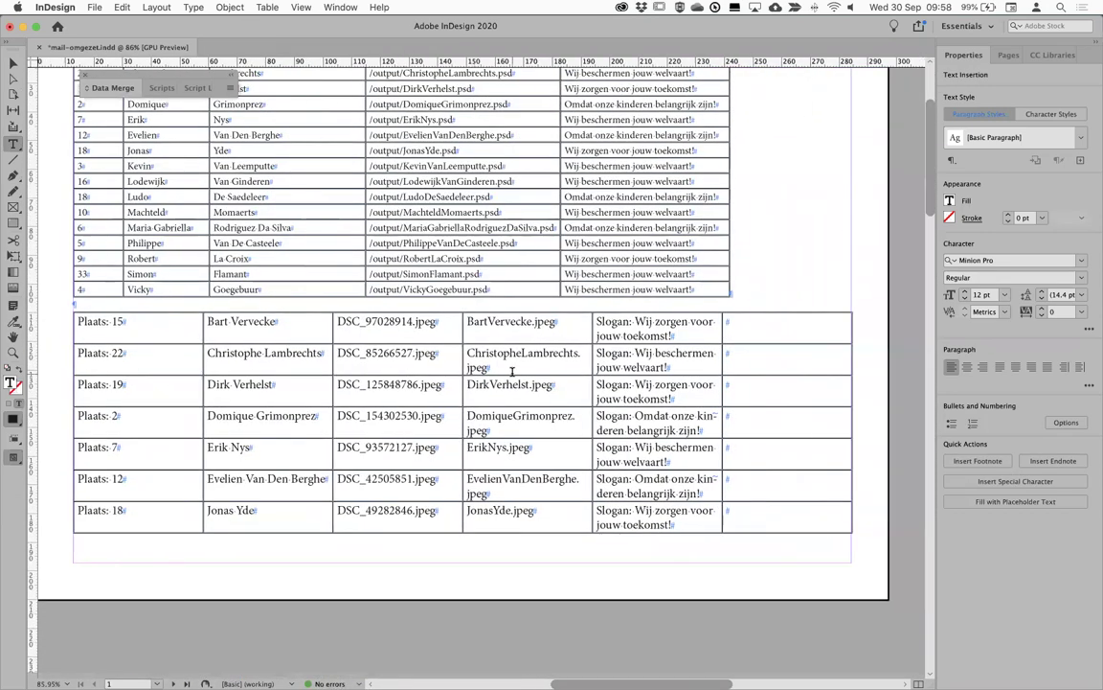
click(786, 308)
scroll(824, 423, down, 10)
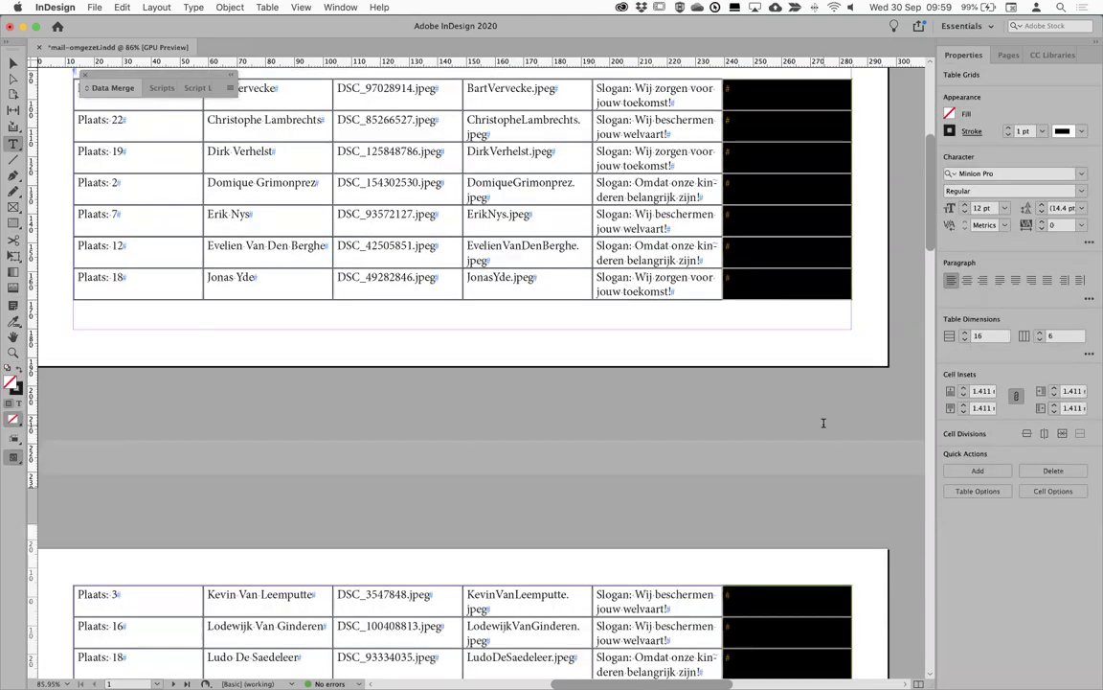
scroll(823, 422, up, 5)
scroll(824, 423, up, 8)
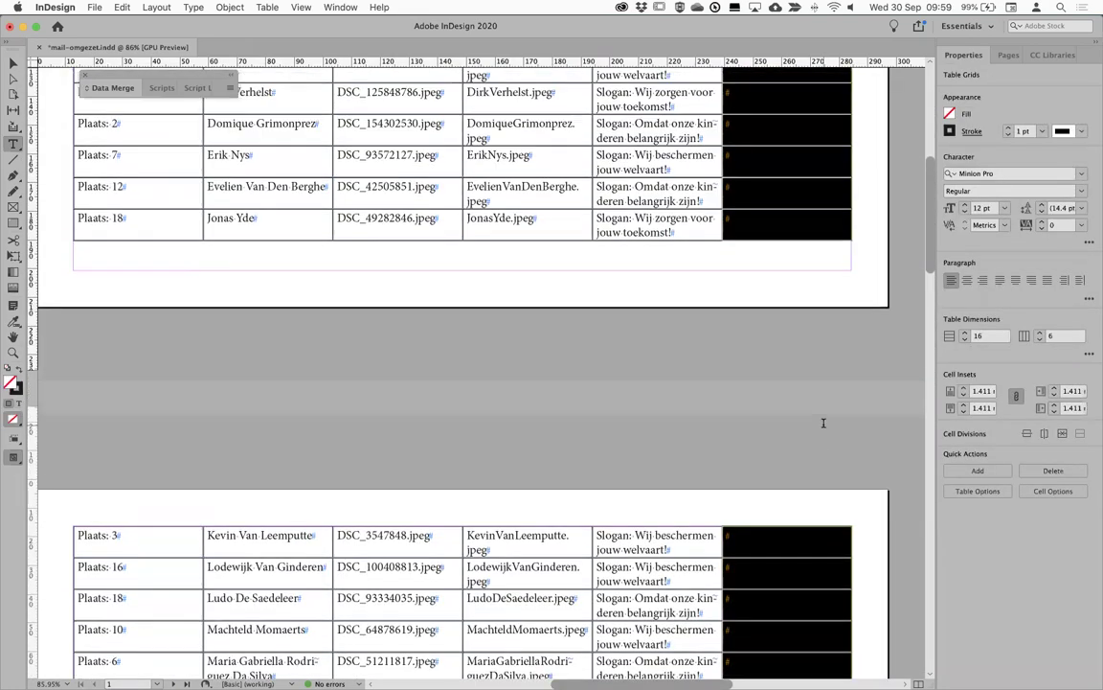
key(BackSpace)
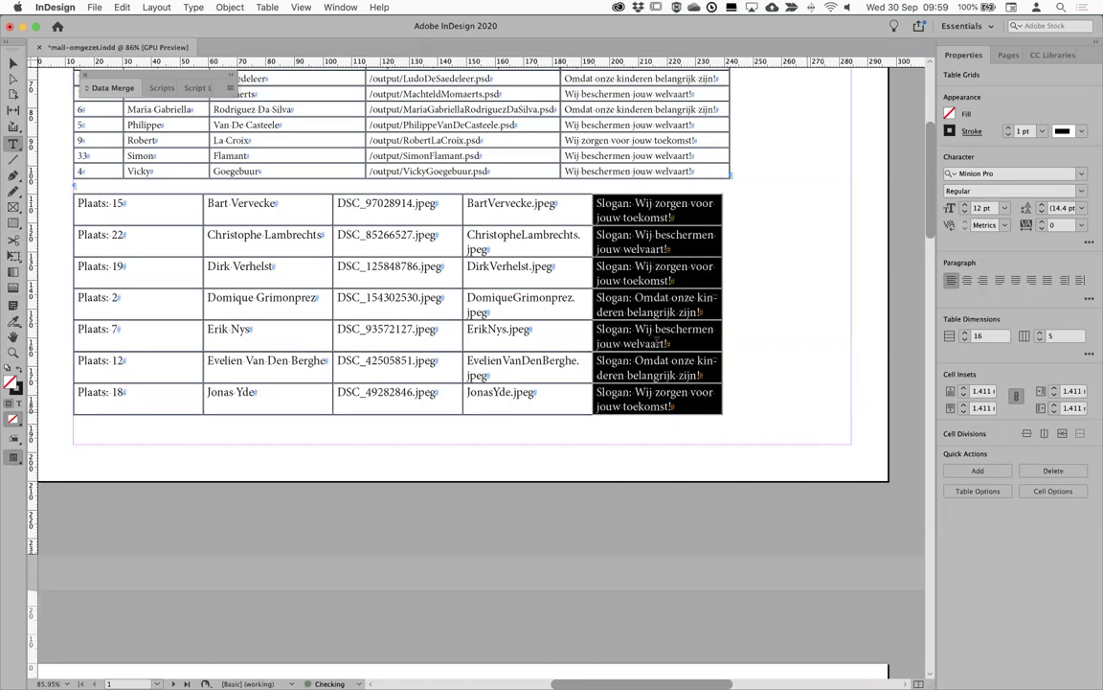
Delete the column of DSC_ image file names from the new table
click(361, 196)
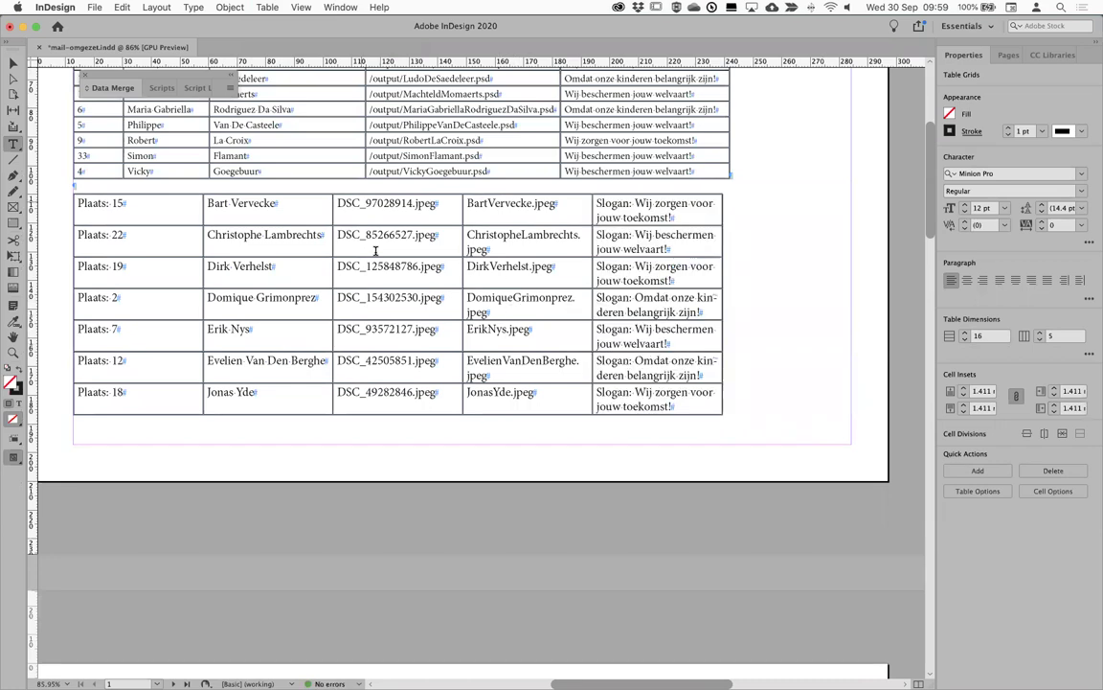
click(382, 190)
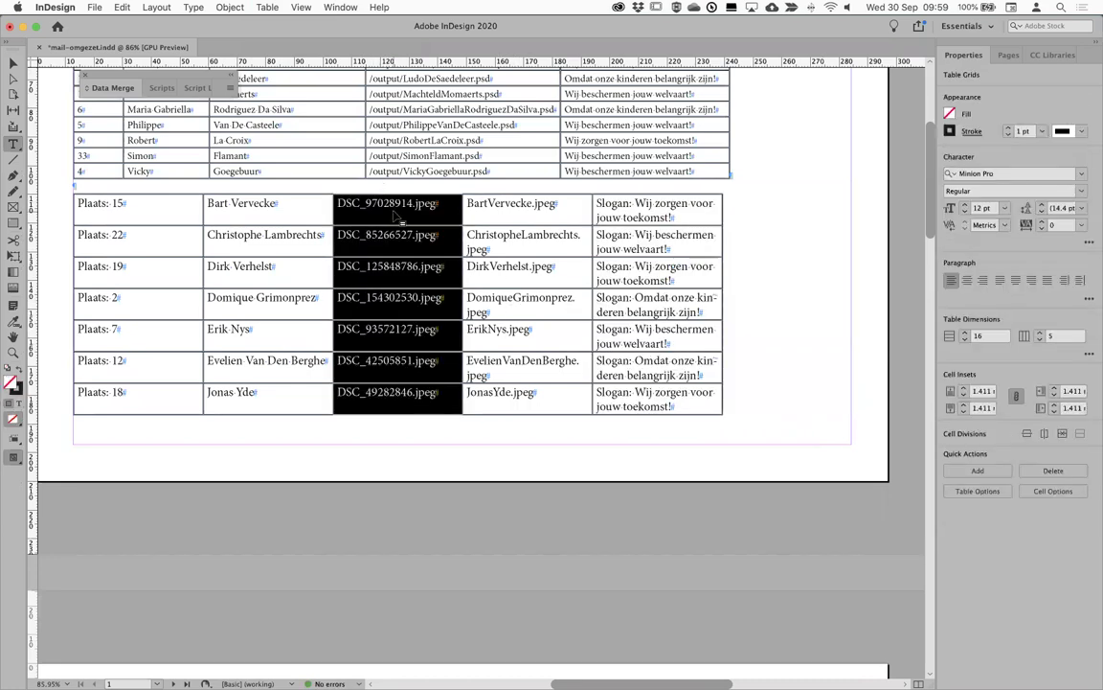
key(BackSpace)
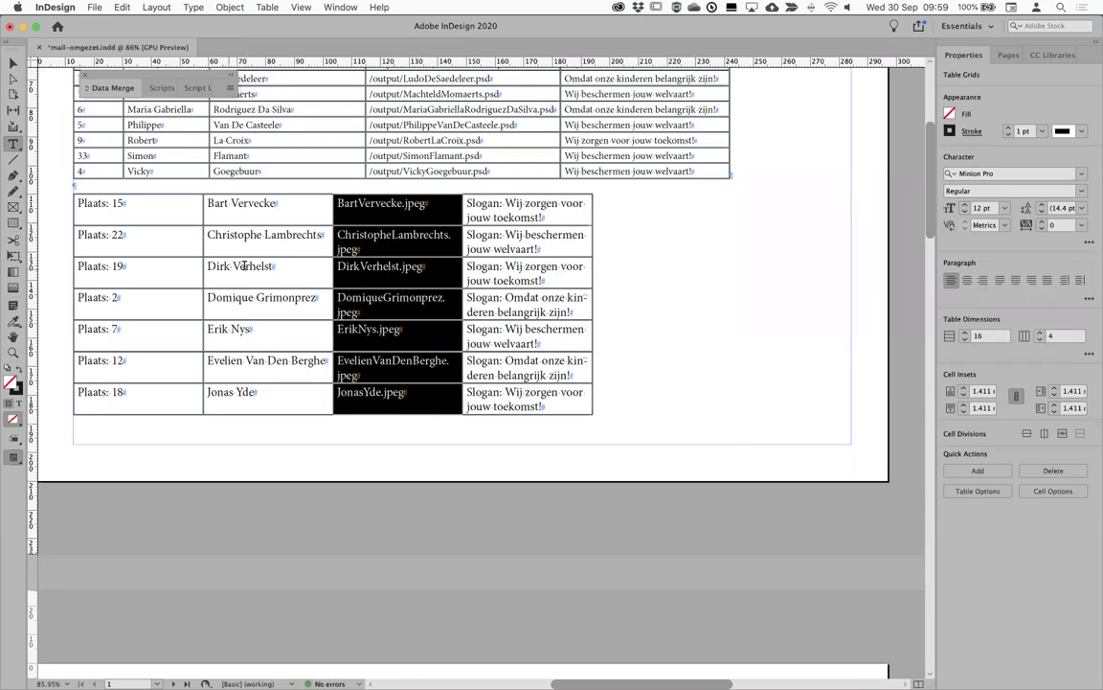
Insert one row above the first record of the new table and enter Plaats as its first column heading
scroll(245, 266, right, 1)
scroll(158, 248, up, 5)
scroll(158, 248, left, 4)
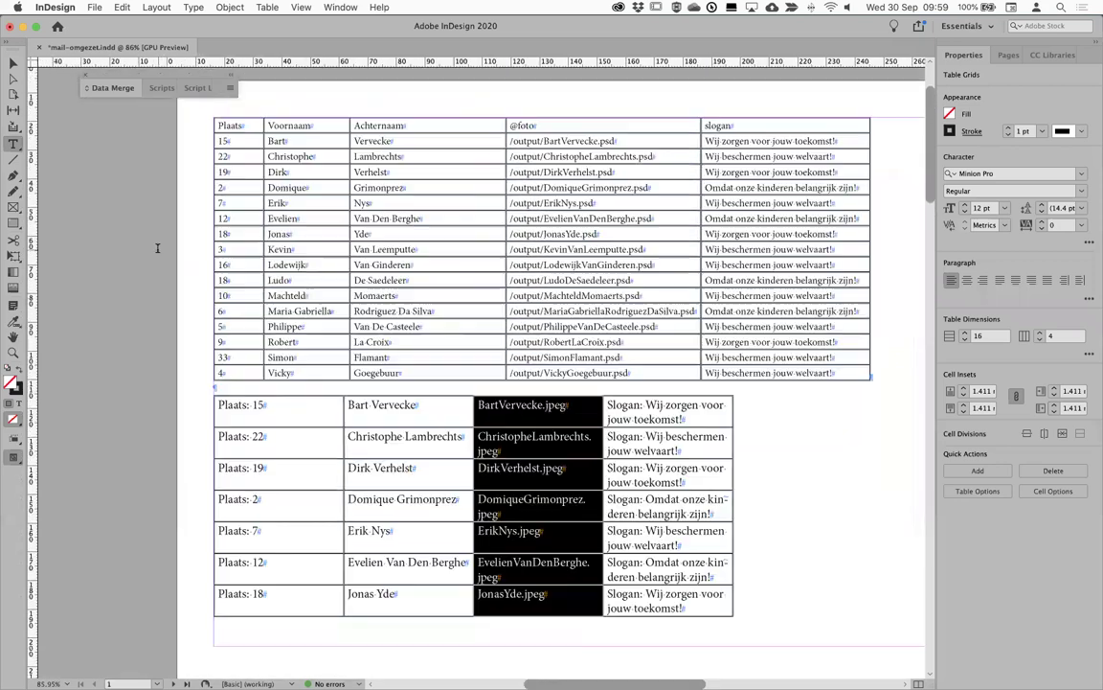
click(219, 414)
right_click(246, 424)
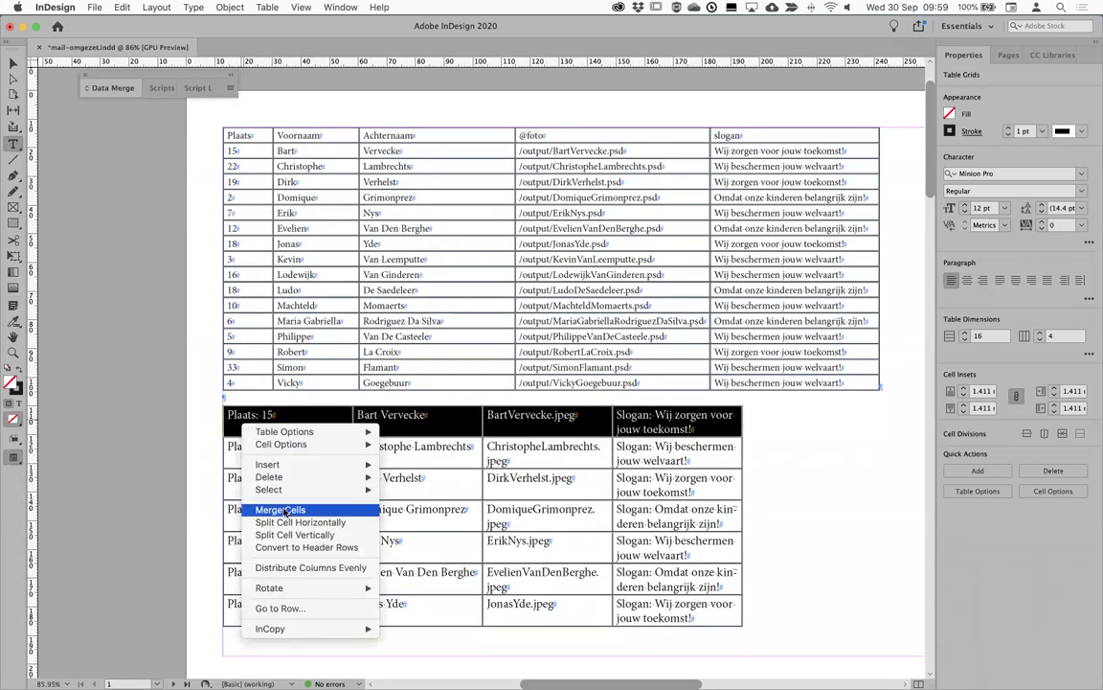
mouse_move(268, 463)
click(402, 463)
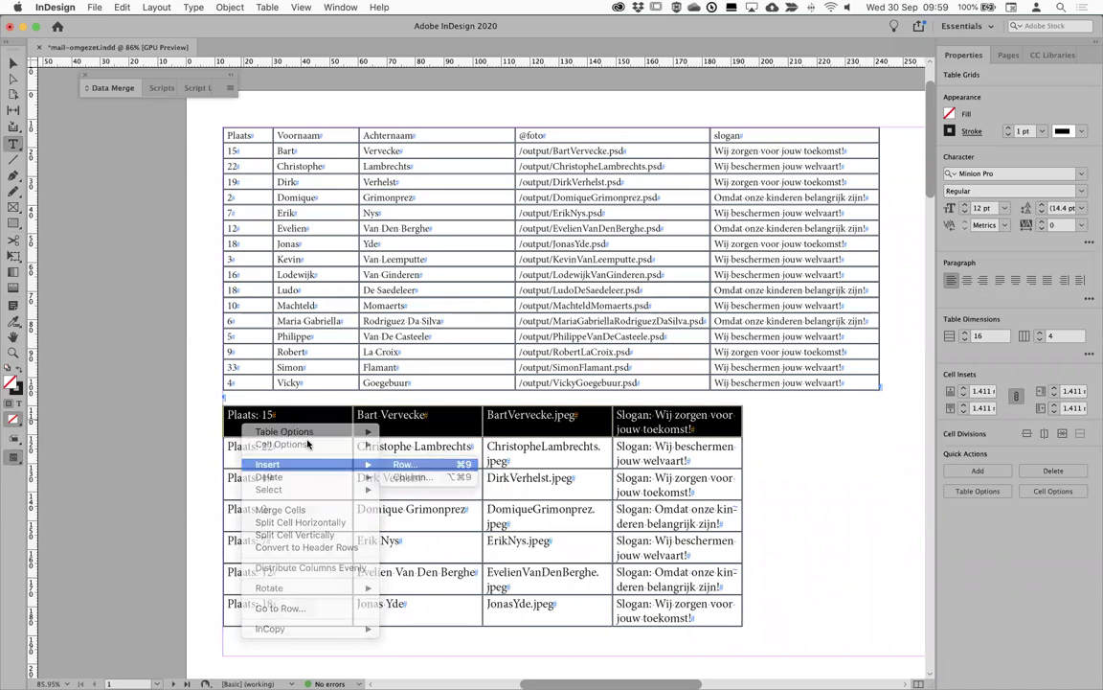
click(611, 328)
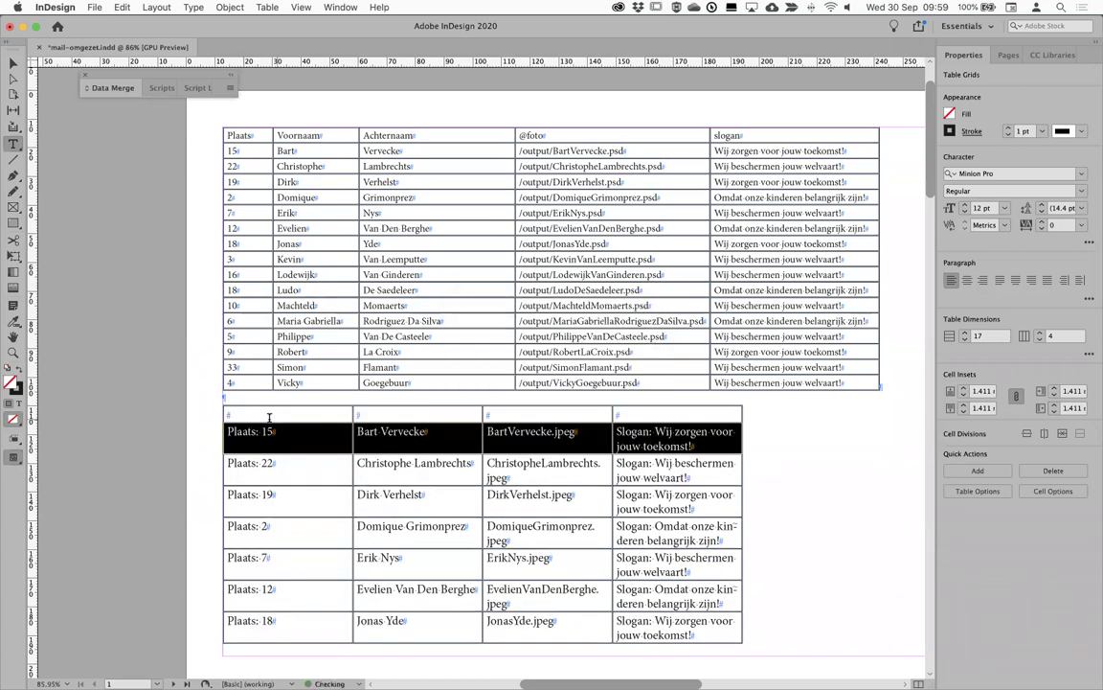
click(270, 413)
text(Plaats)
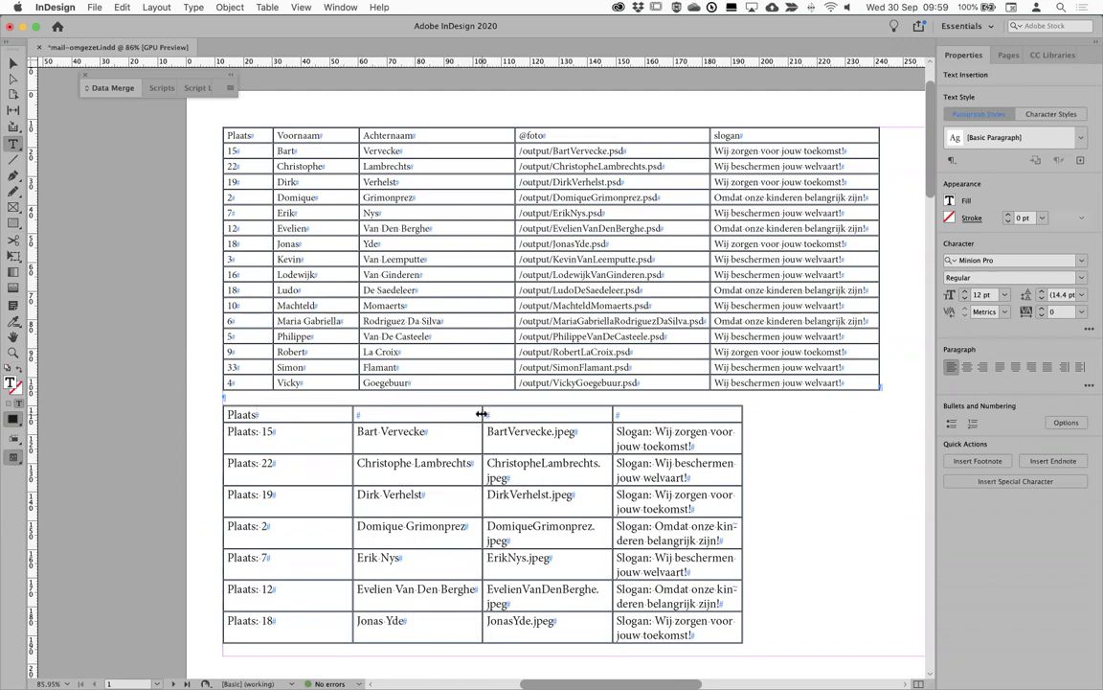
Insert an empty column after the full-name column and enter the headings Voornaam and Achternaam above the two columns
mouse_move(481, 413)
mouse_down()
mouse_move(570, 414)
mouse_move(493, 413)
mouse_up()
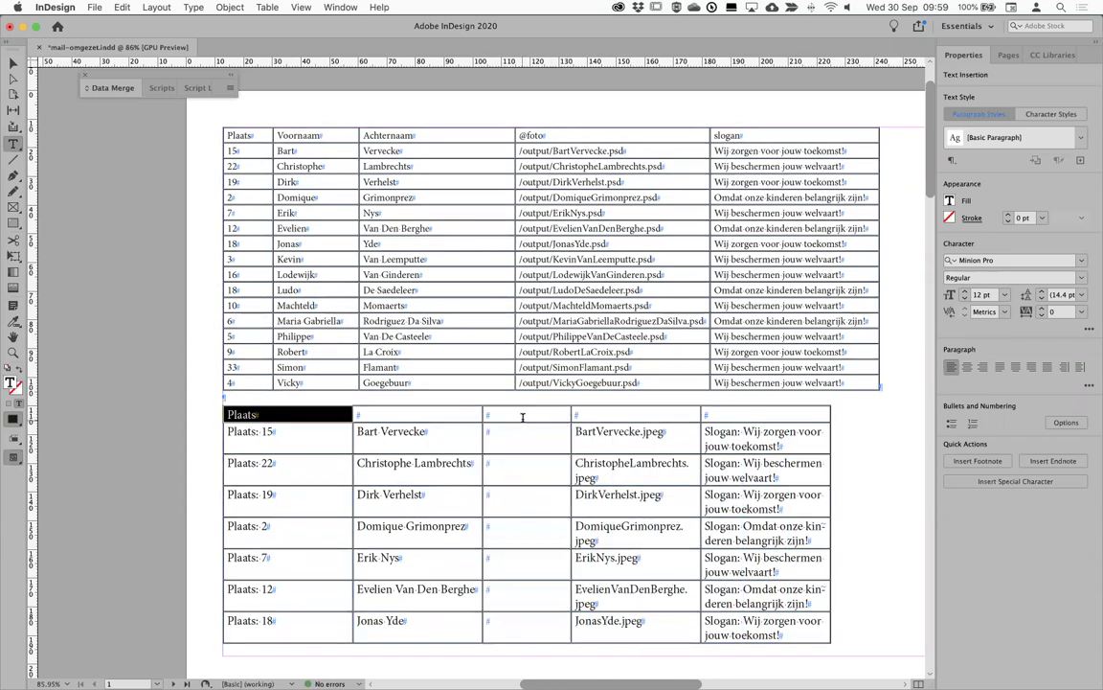
click(428, 413)
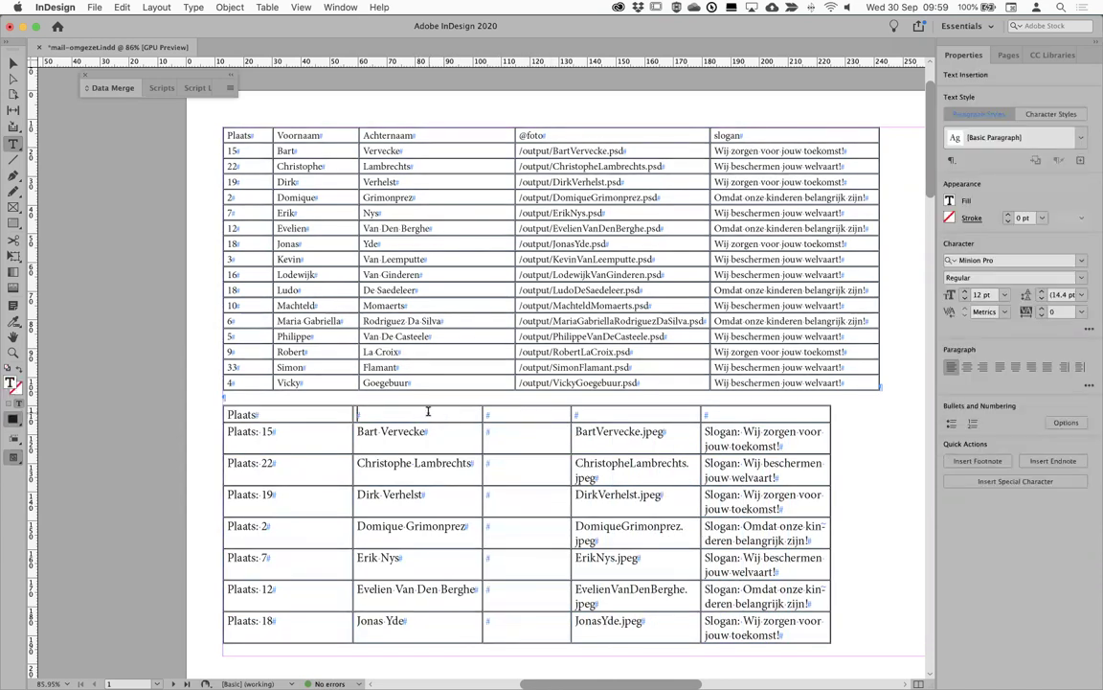
text(Voornaam)
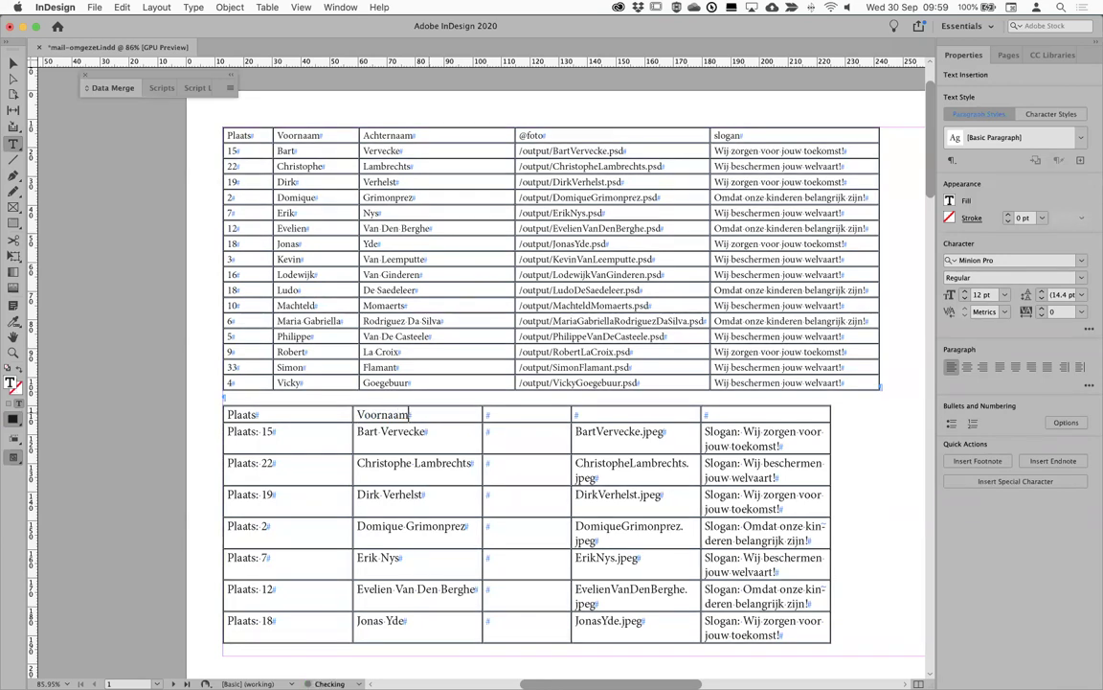
click(487, 414)
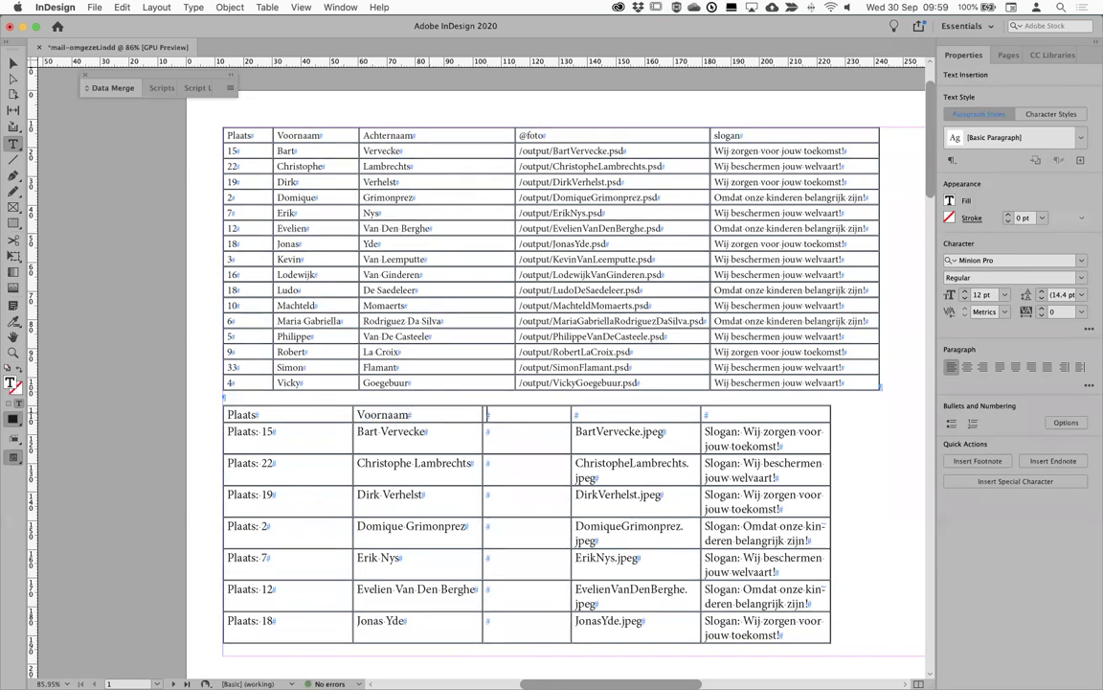
text(A)
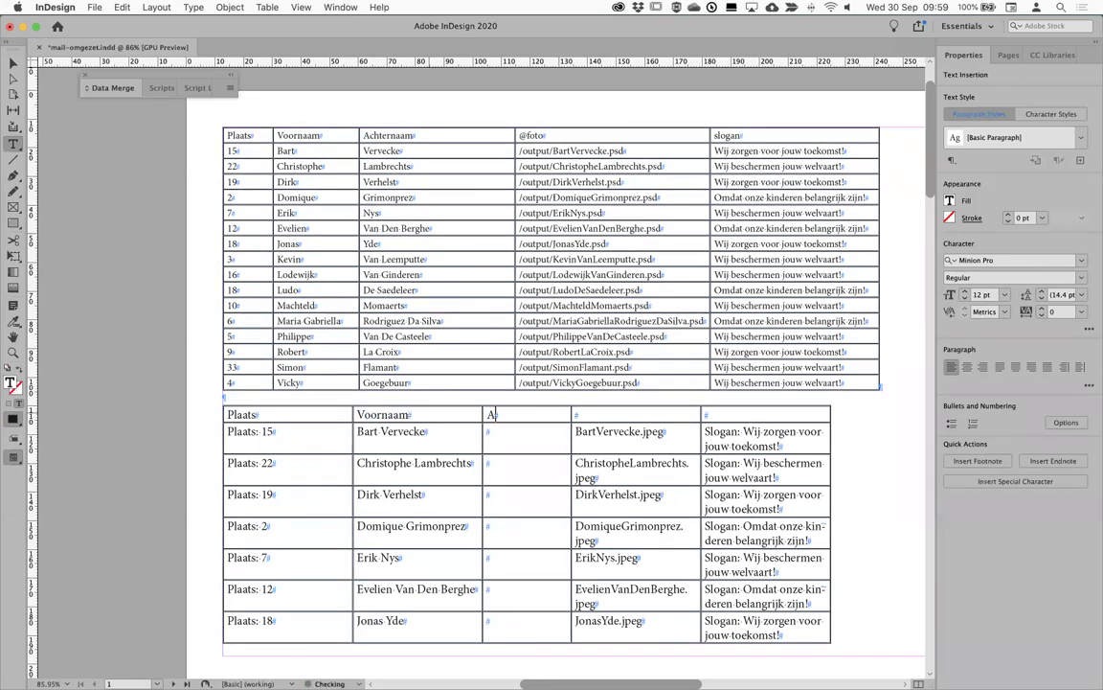
text(chternaam)
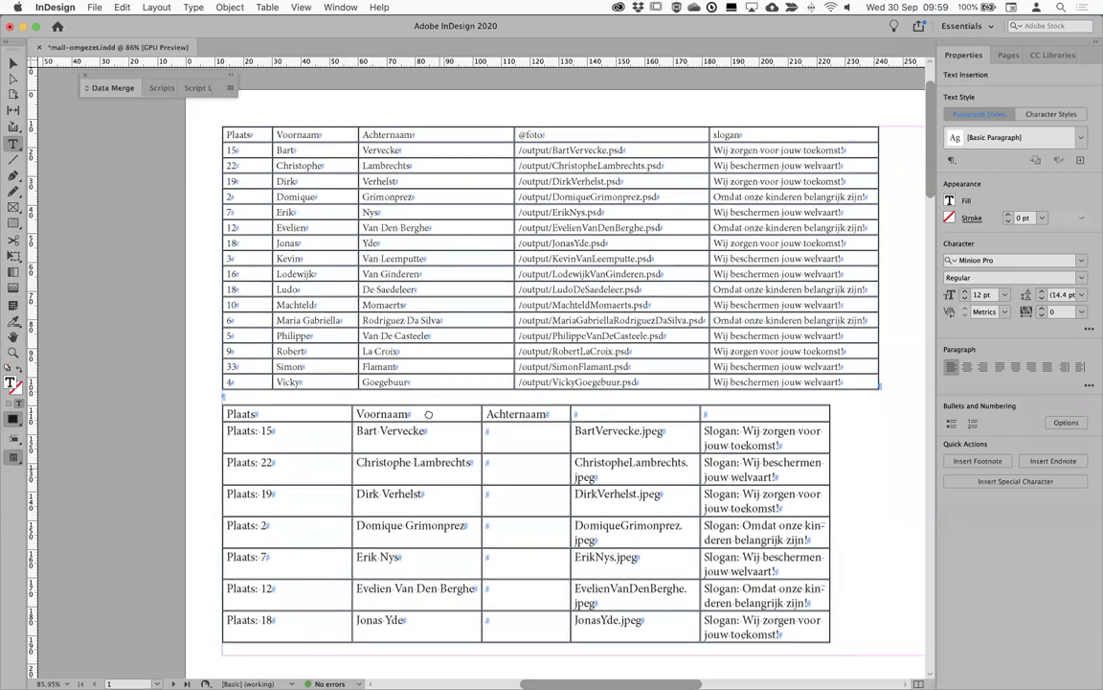
Remove every "Plaats: " prefix from the new table's first column with Find/Change, limiting the search to the selected column
scroll(428, 414, down, 5)
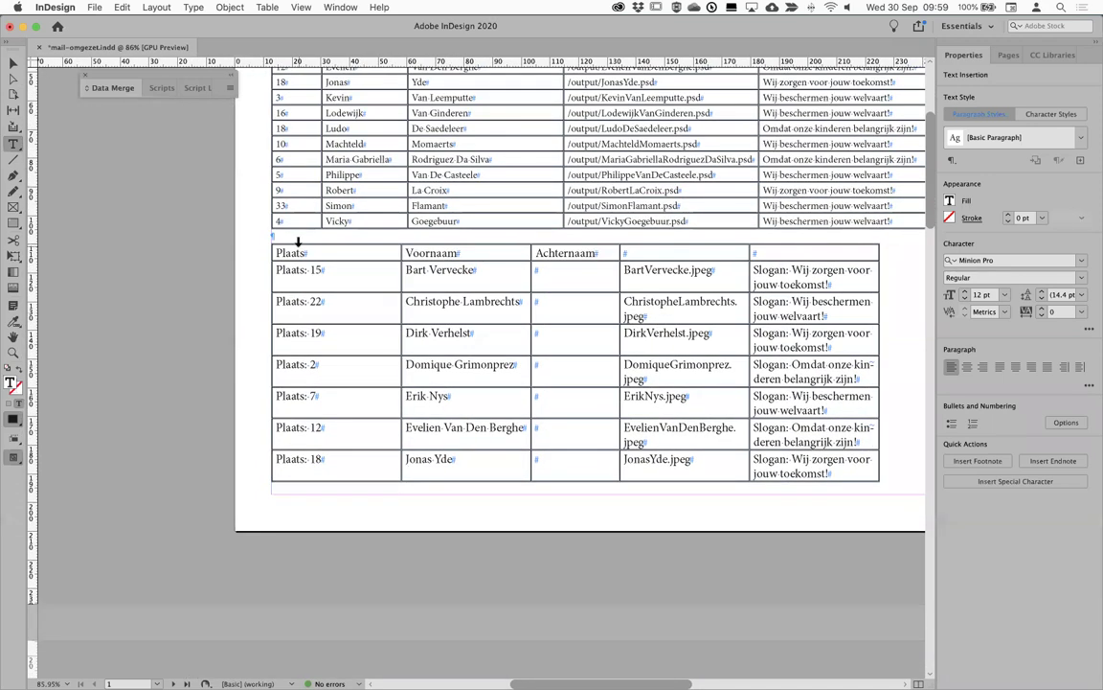
click(298, 242)
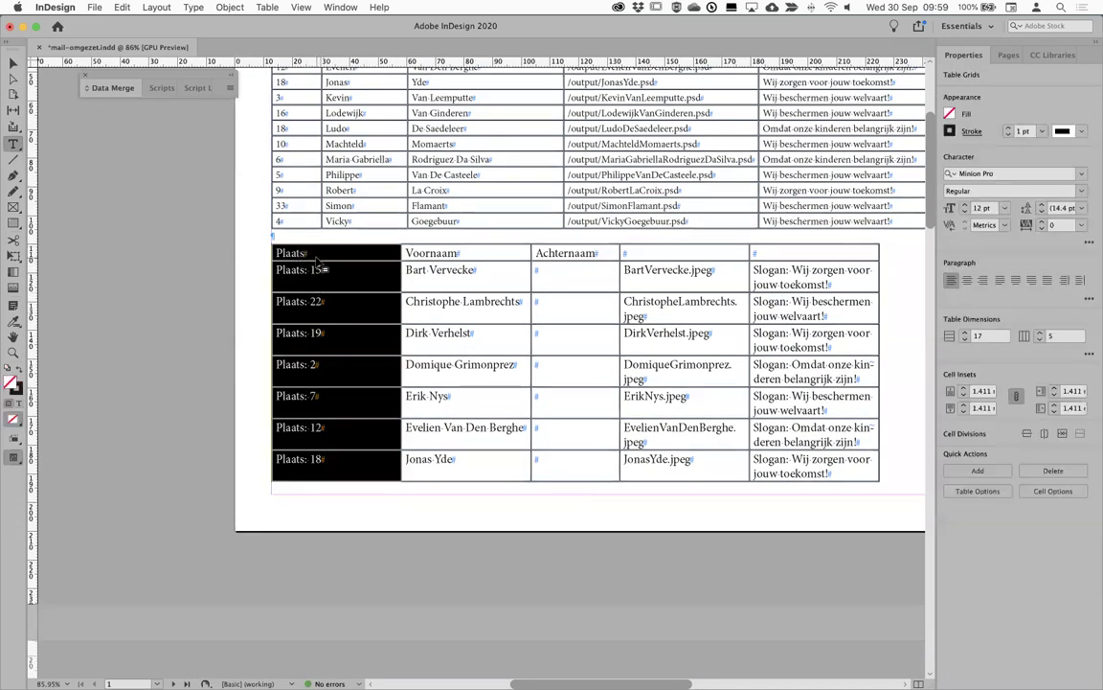
click(127, 8)
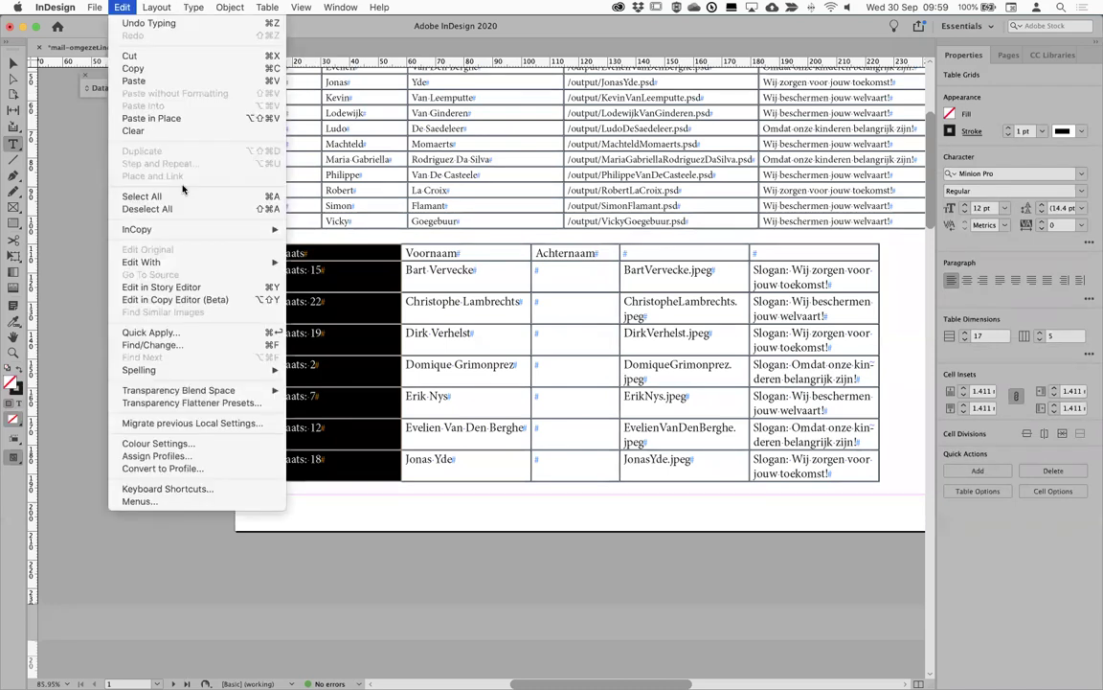
click(192, 345)
drag(578, 190, 835, 133)
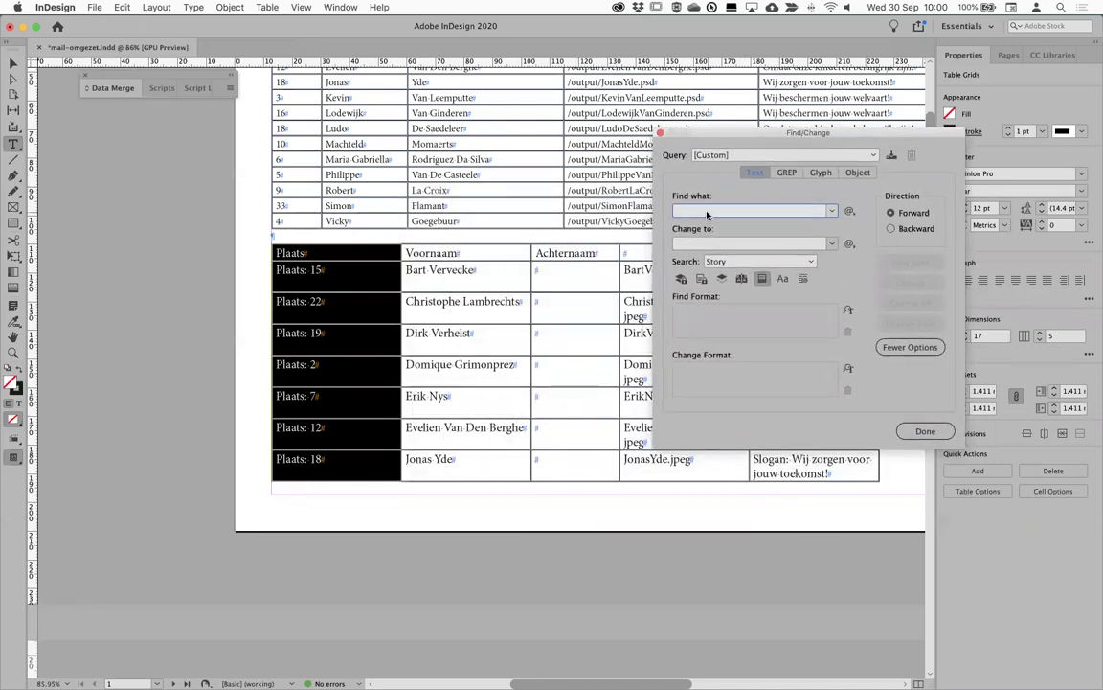
text(Plaats:)
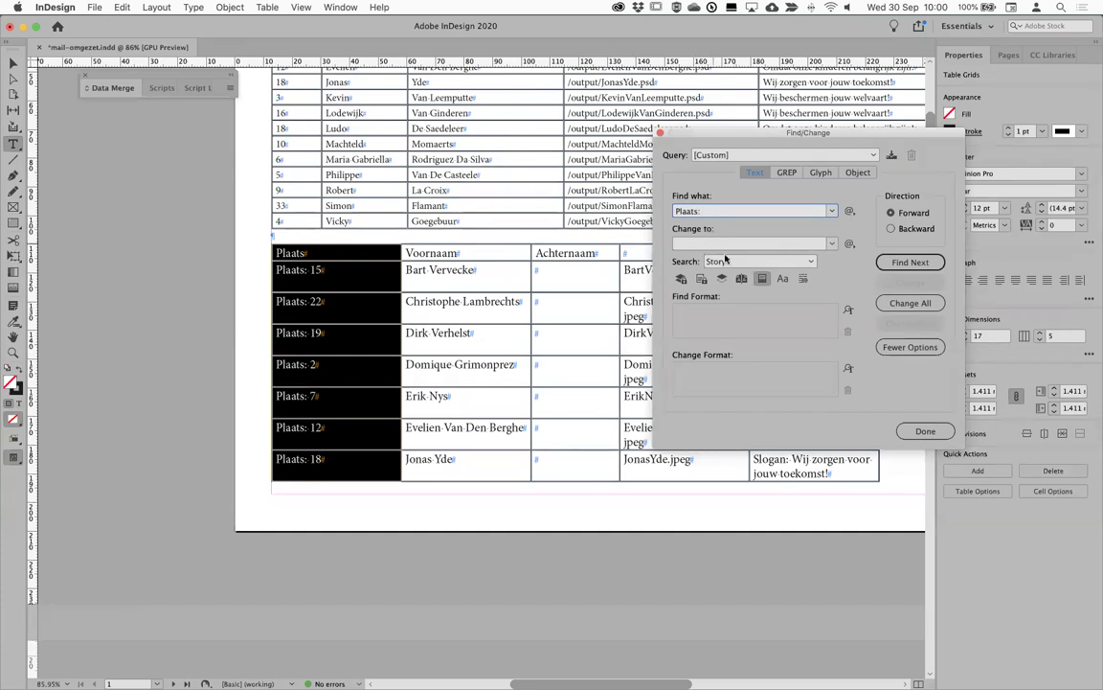
click(912, 304)
click(794, 261)
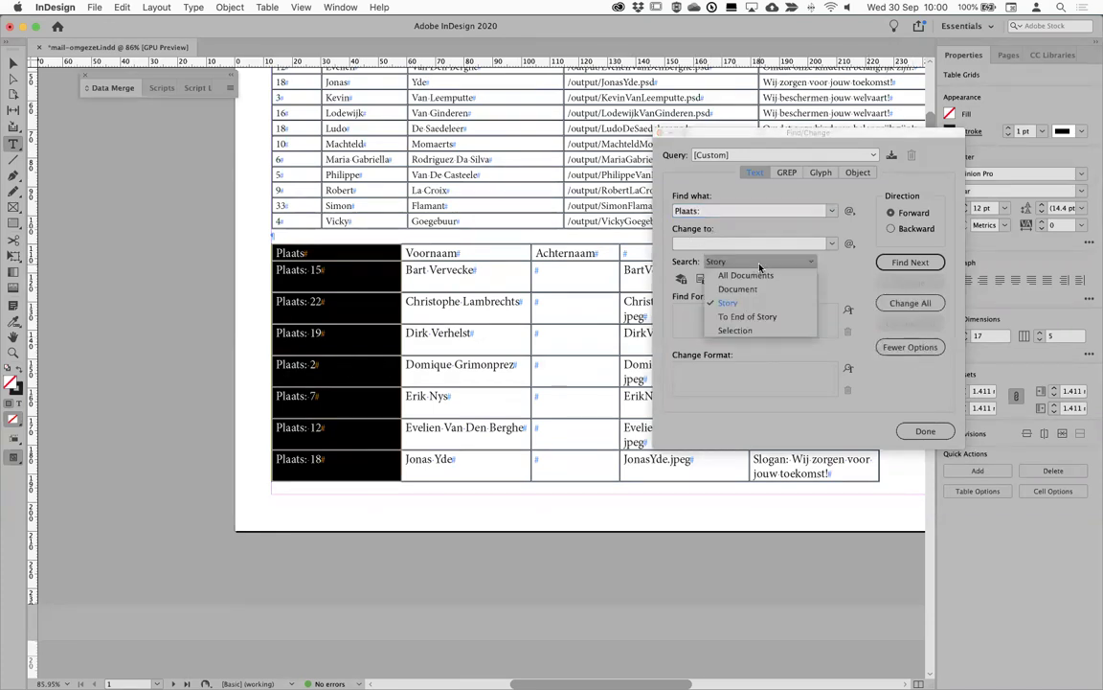
click(810, 322)
click(910, 304)
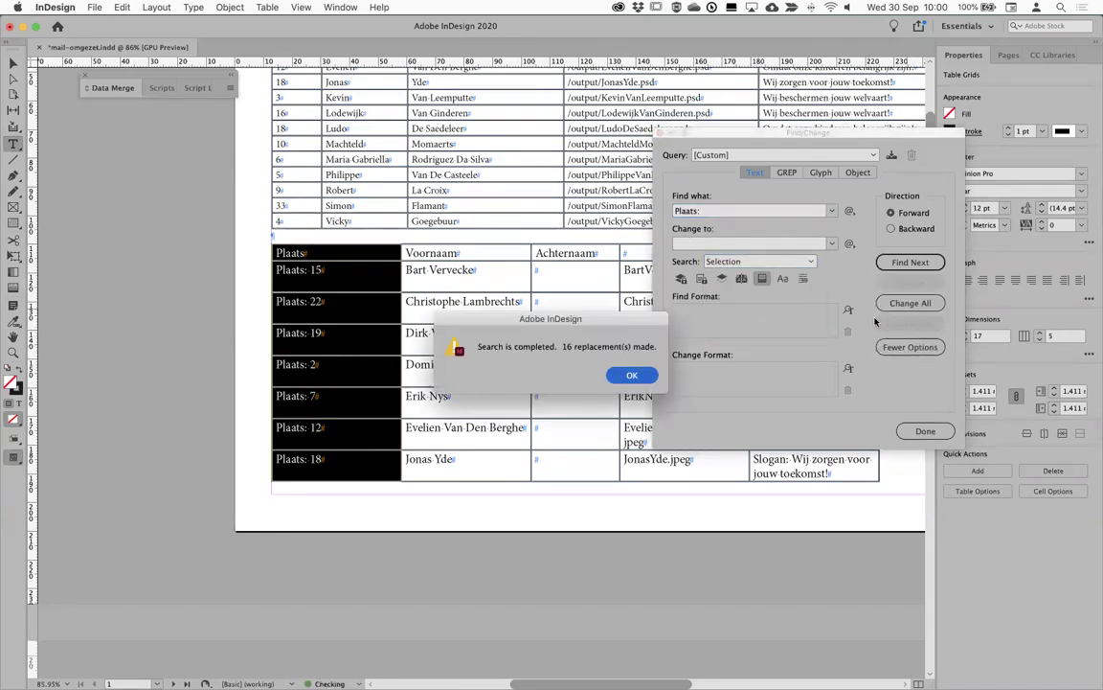
click(632, 376)
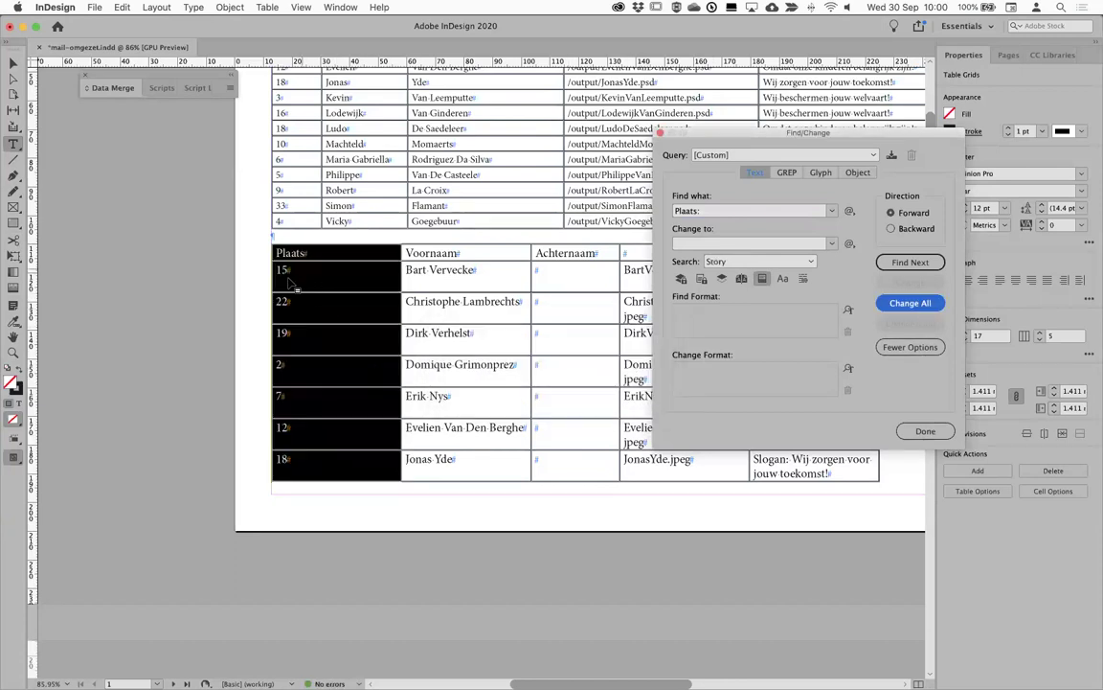
click(453, 249)
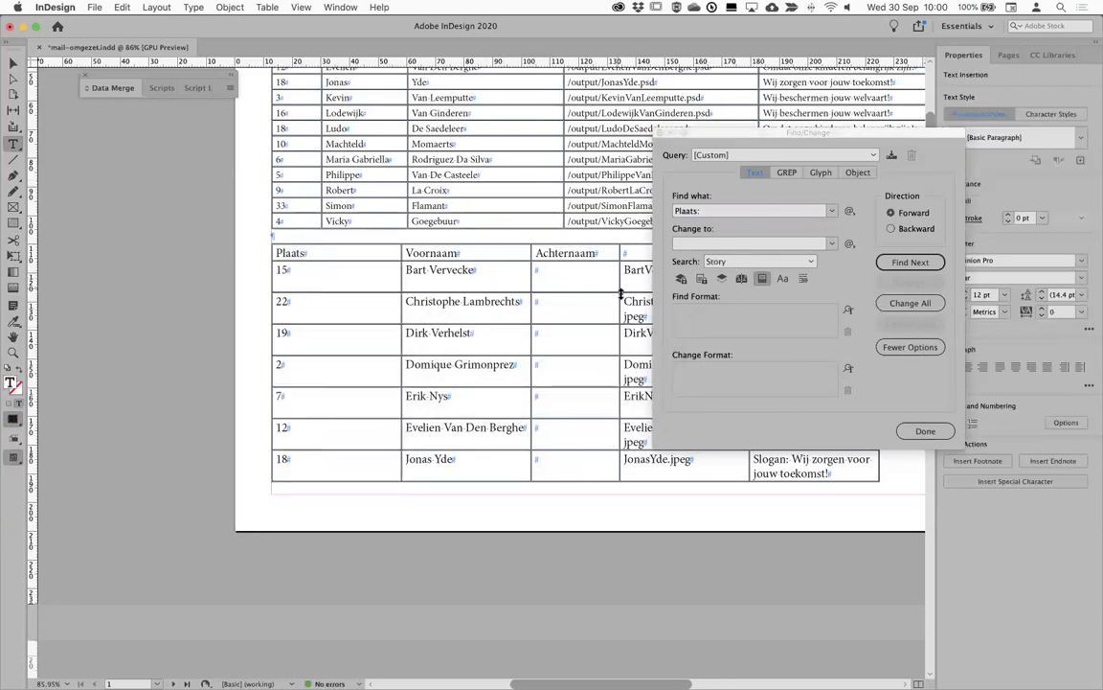
Set up a GREP search for (.+)\.jpeg in Find/Change, capturing the file name in front of the extension
scroll(561, 268, right, 2)
scroll(428, 312, right, 5)
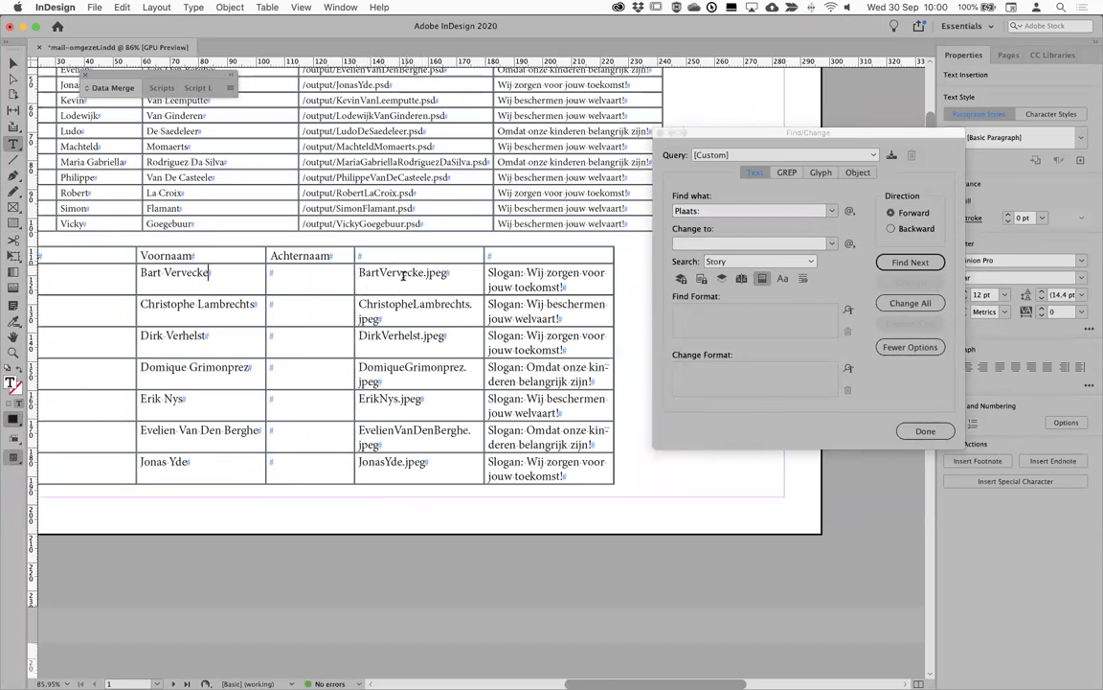
scroll(403, 274, up, 3)
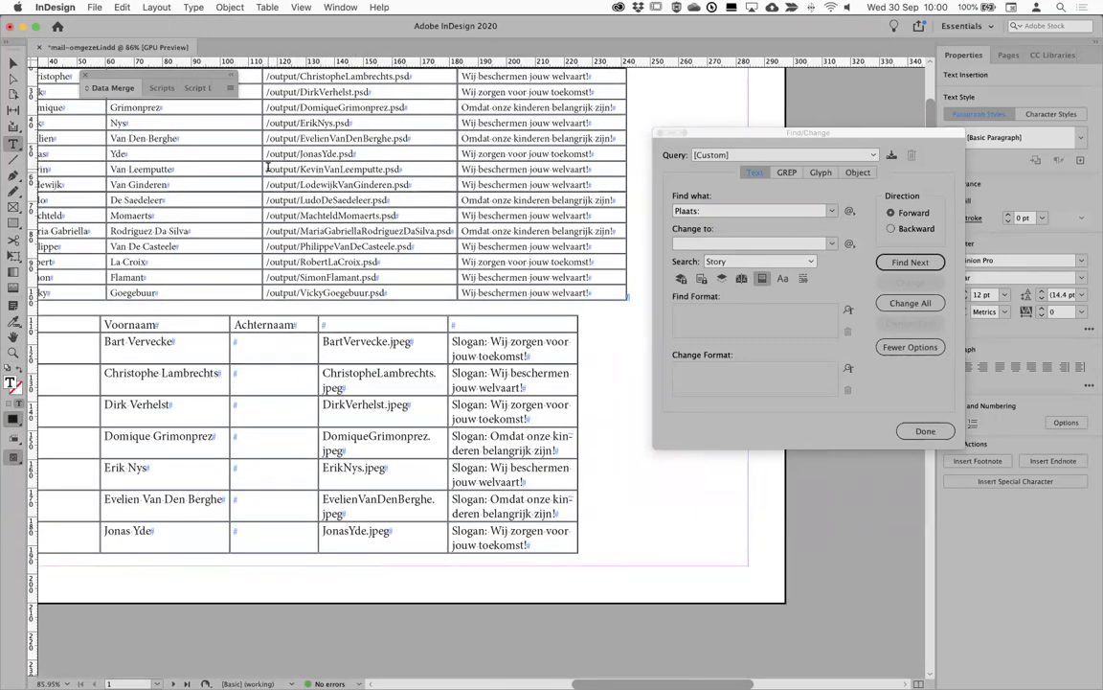
drag(268, 169, 290, 170)
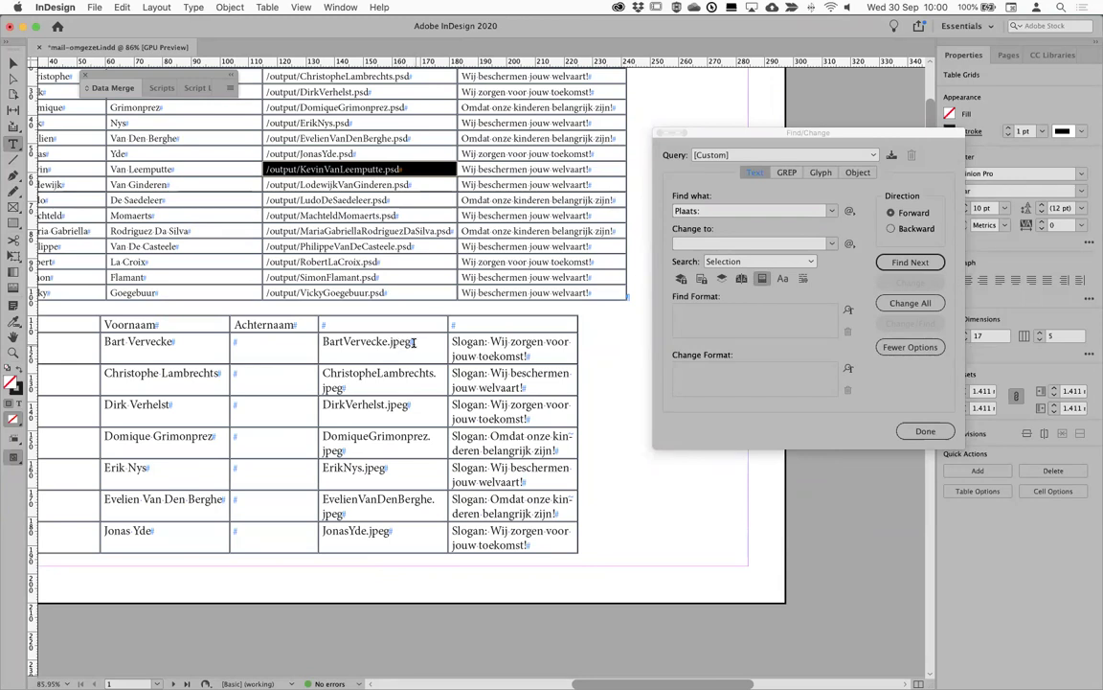
click(785, 174)
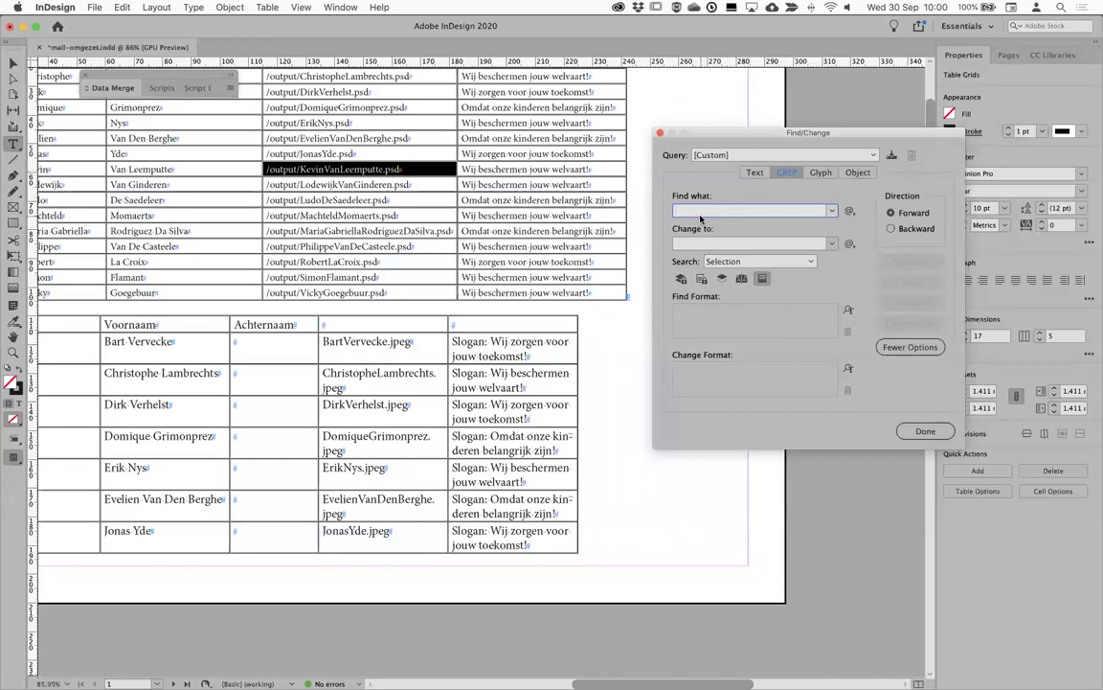
click(849, 210)
mouse_move(892, 377)
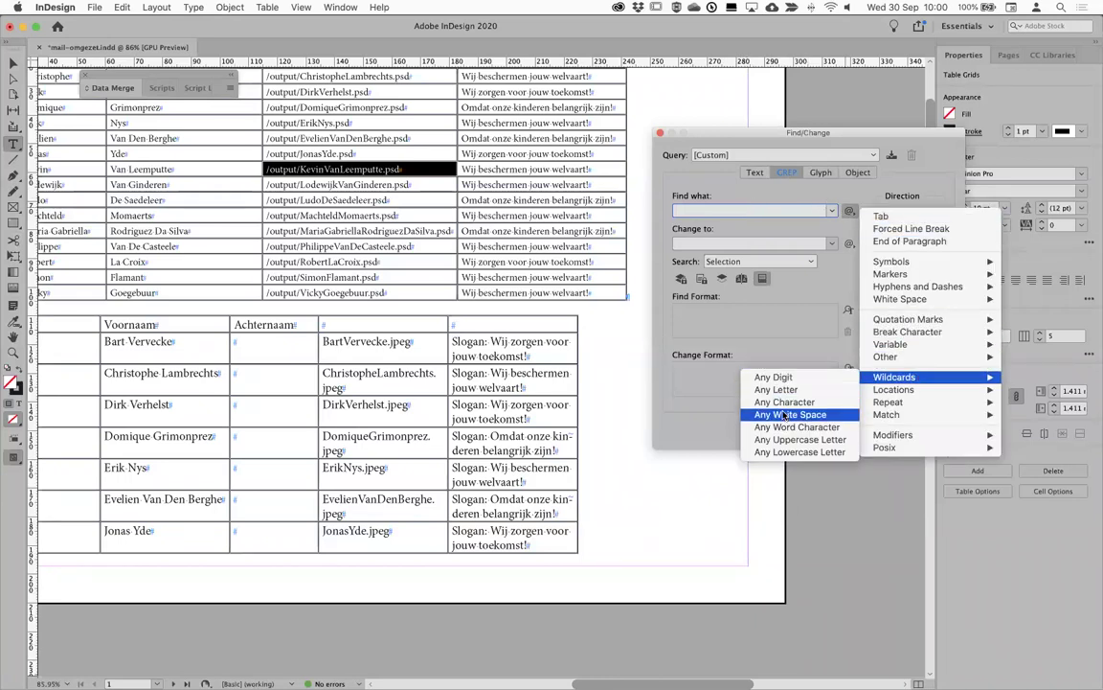
click(669, 370)
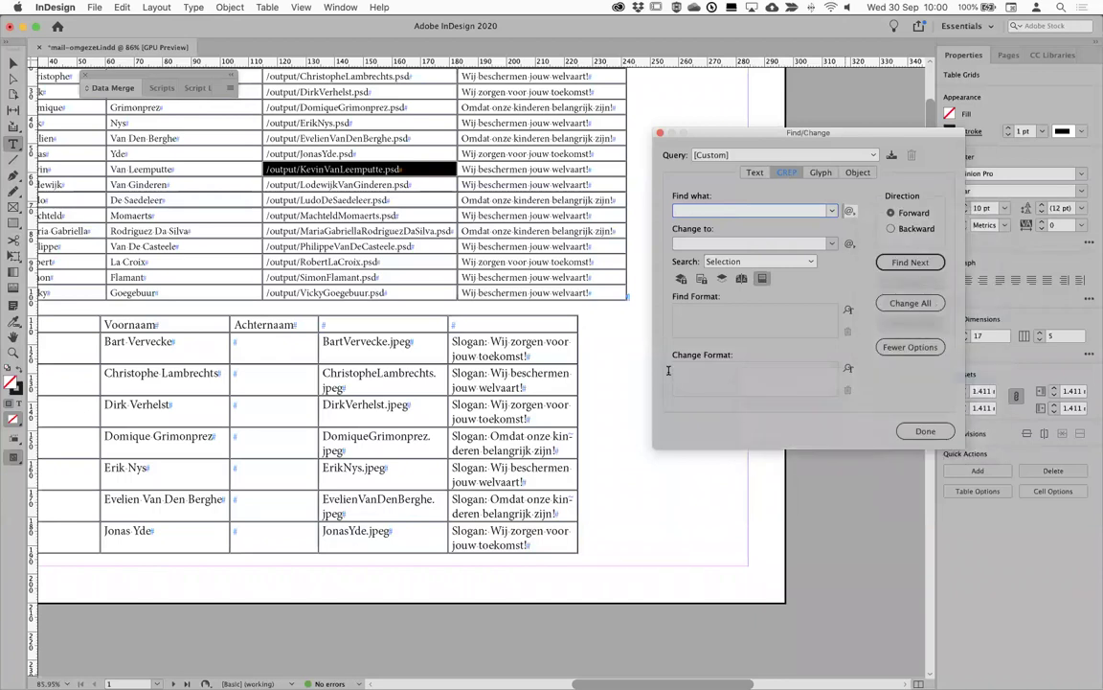
click(848, 210)
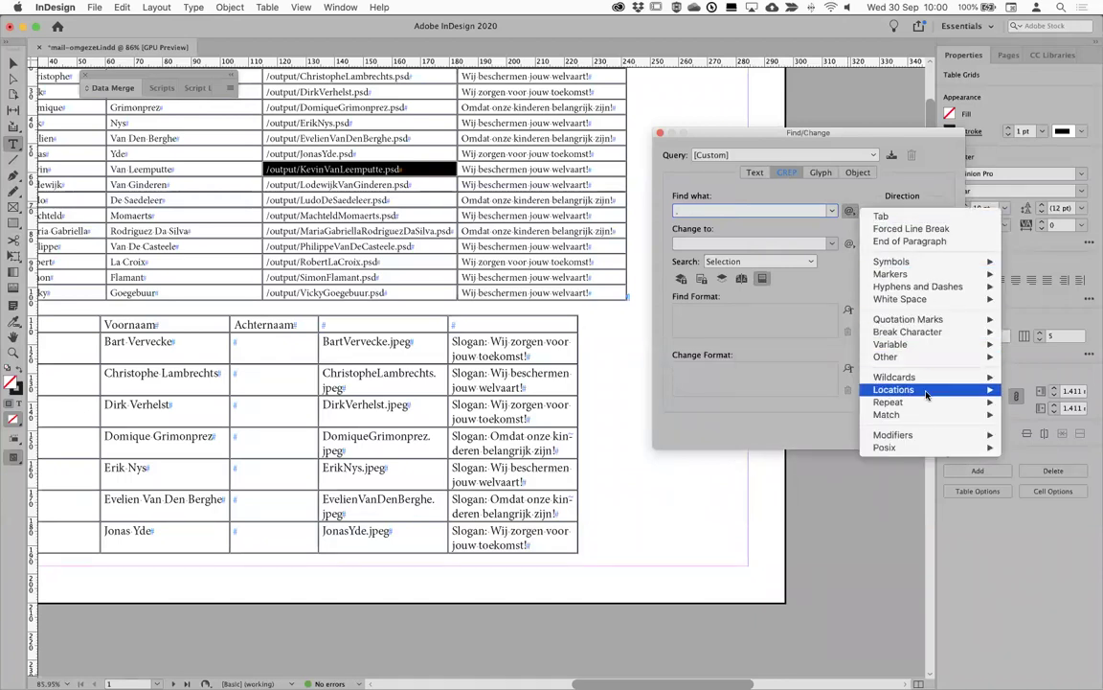
mouse_move(919, 401)
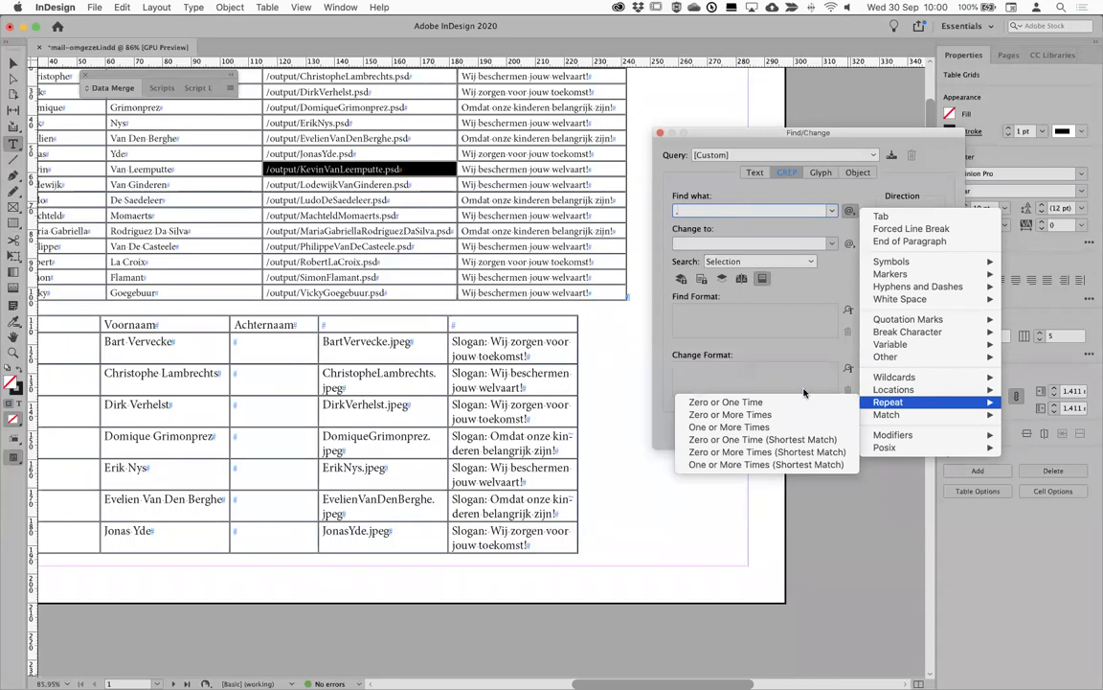
click(747, 427)
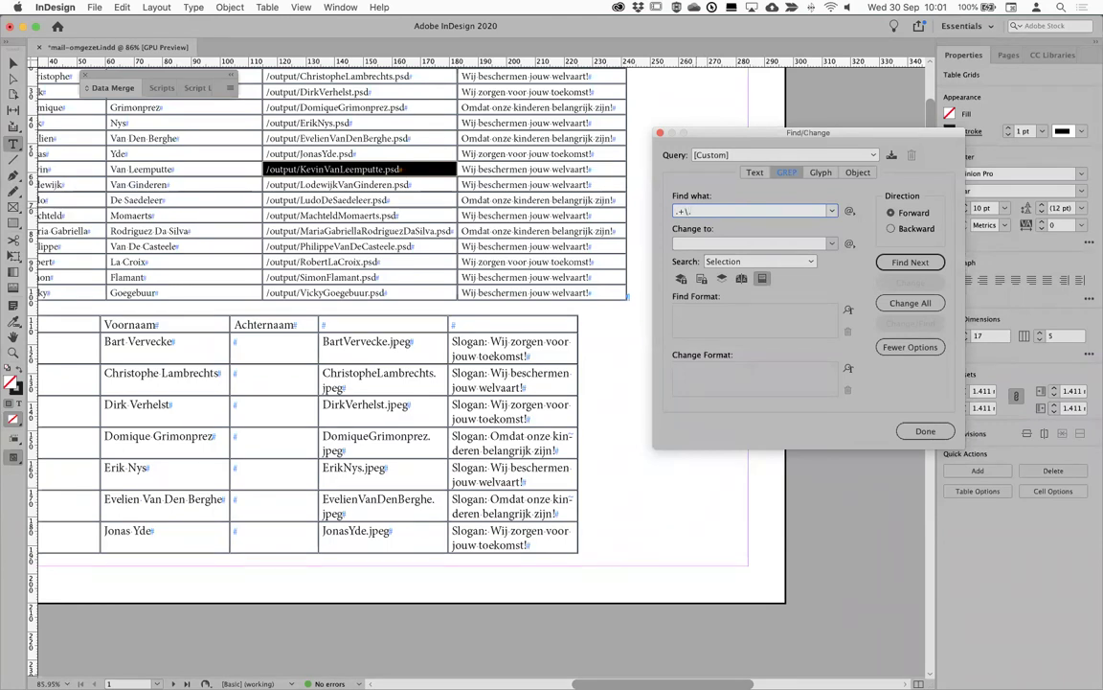
text(peg)
text())
text(()
Set the GREP replacement to /output/$1.psd, using Found 1 for the captured file name
key(Tab)
click(849, 245)
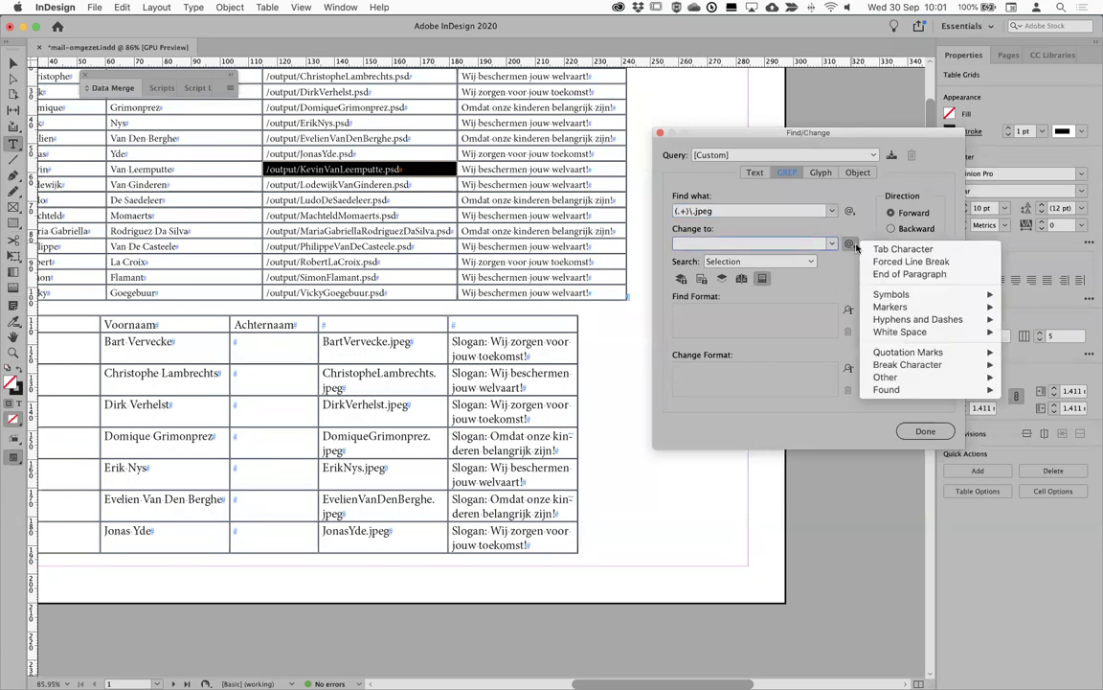
mouse_move(979, 391)
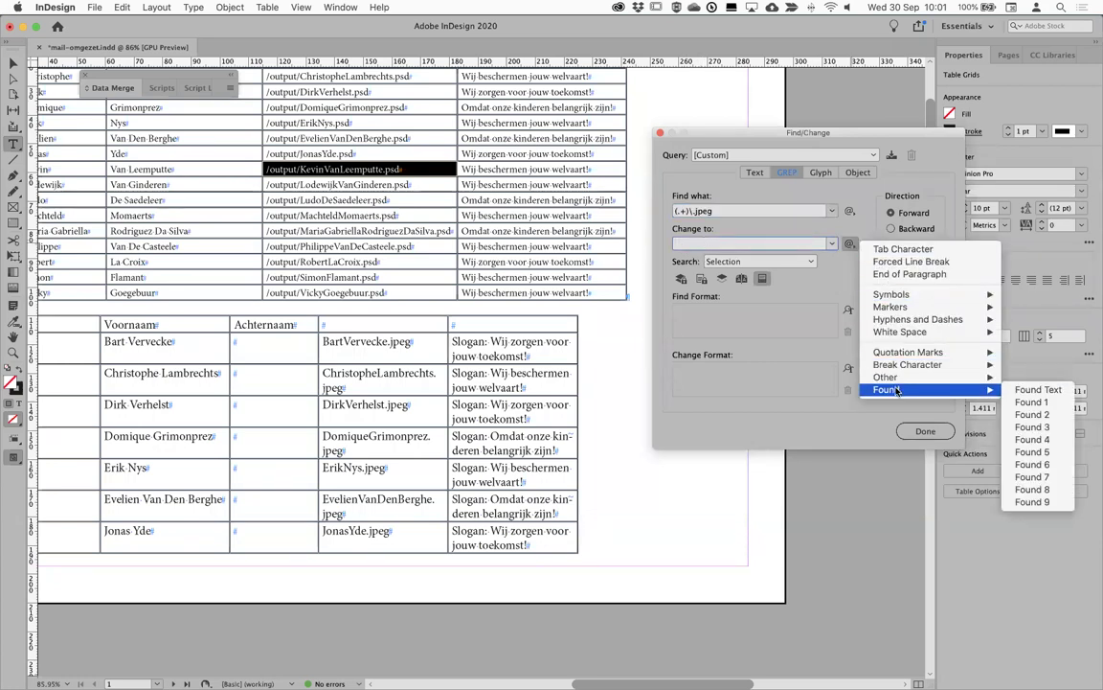
click(1032, 402)
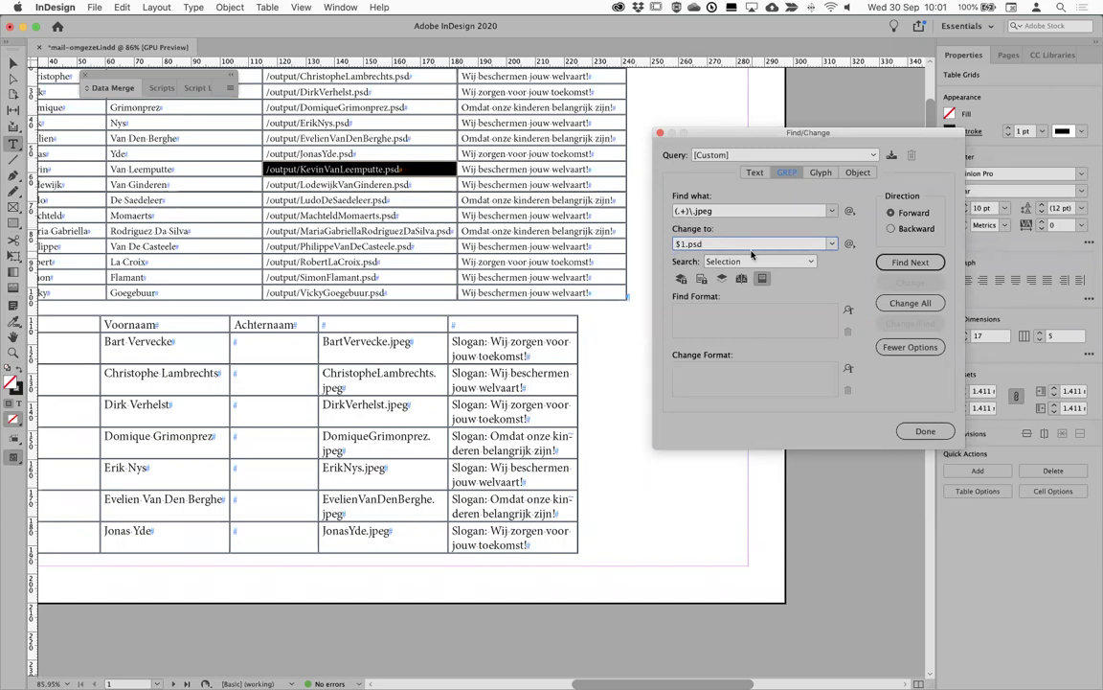
text(/output/)
Select the new table's image file name column and replace all matches of the GREP search
click(347, 280)
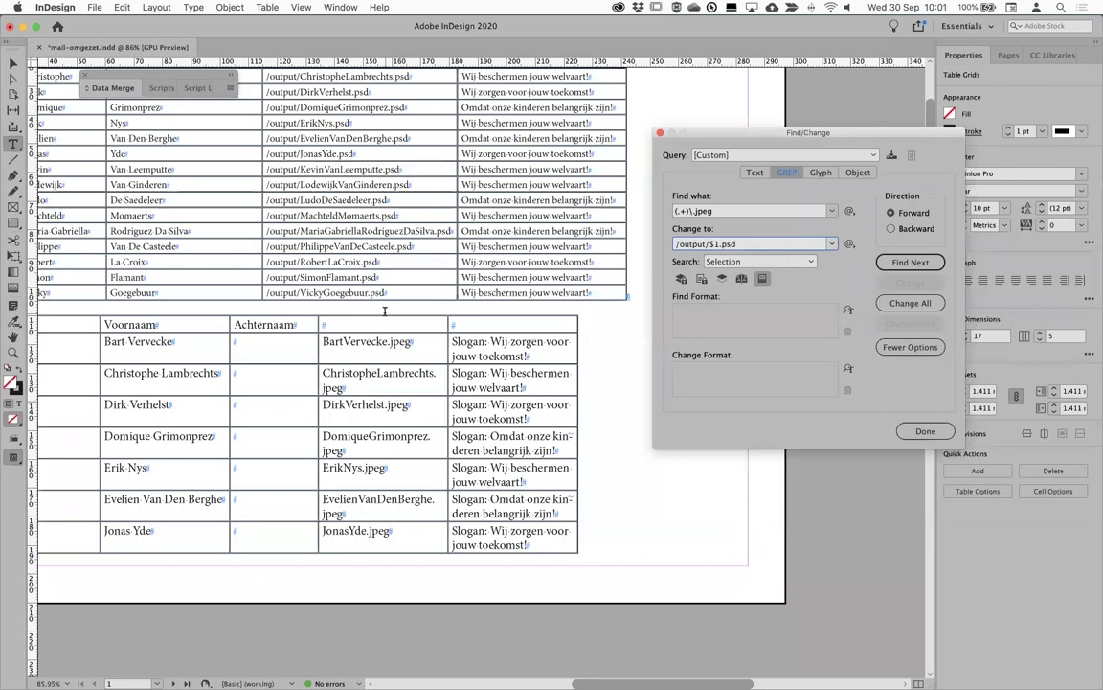
click(373, 313)
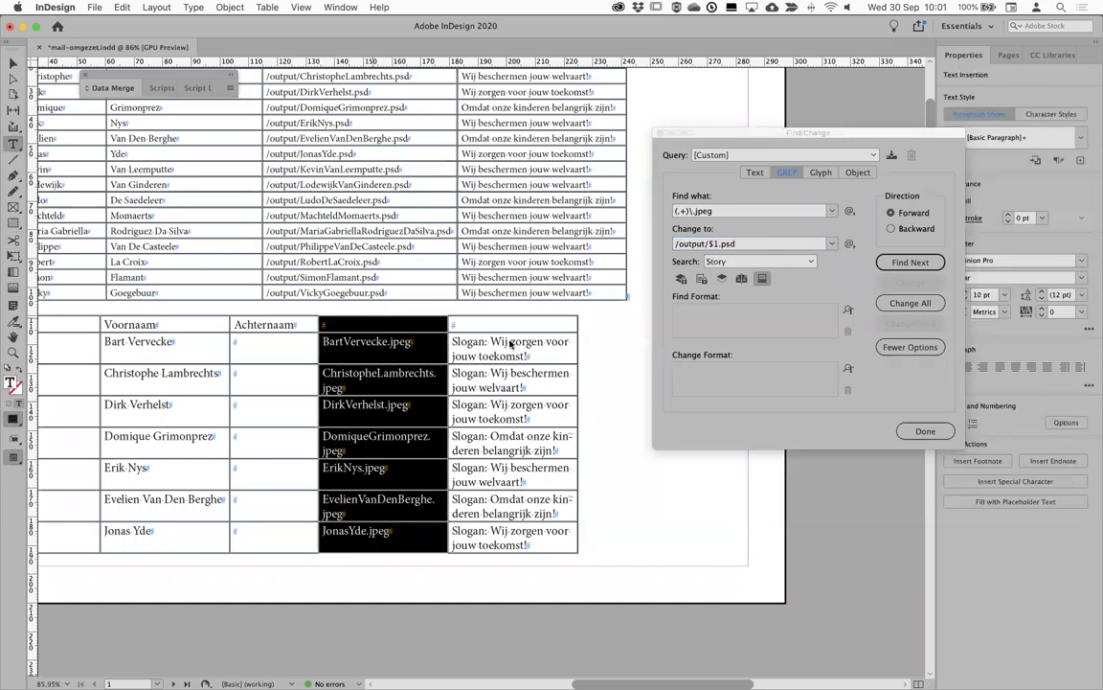
click(910, 302)
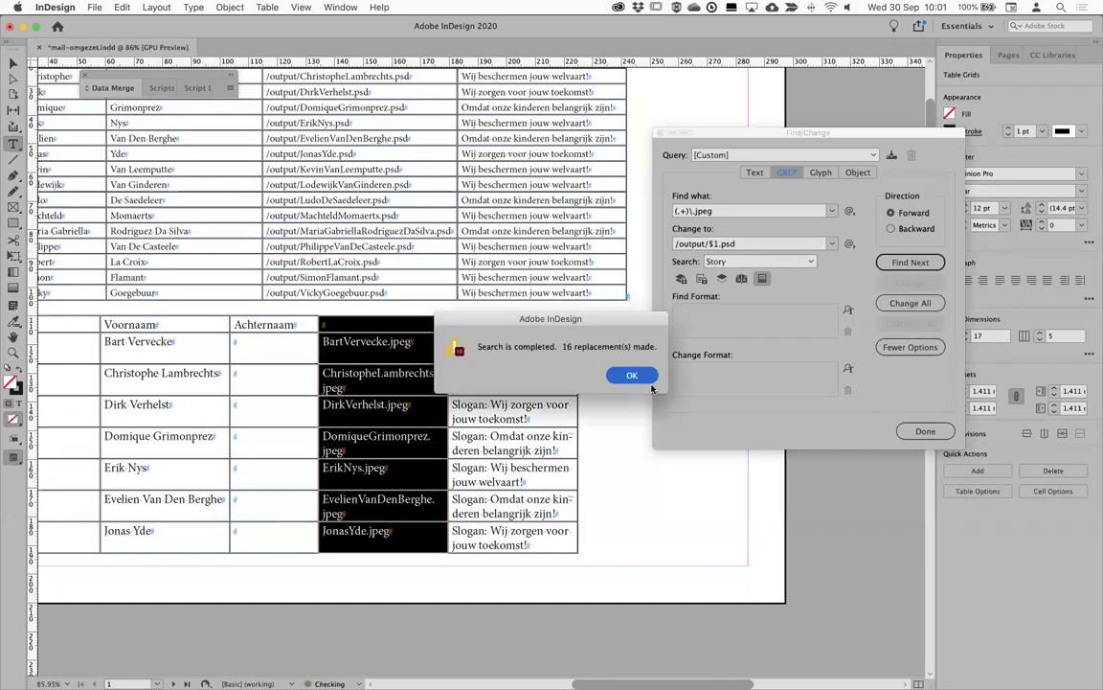
click(631, 374)
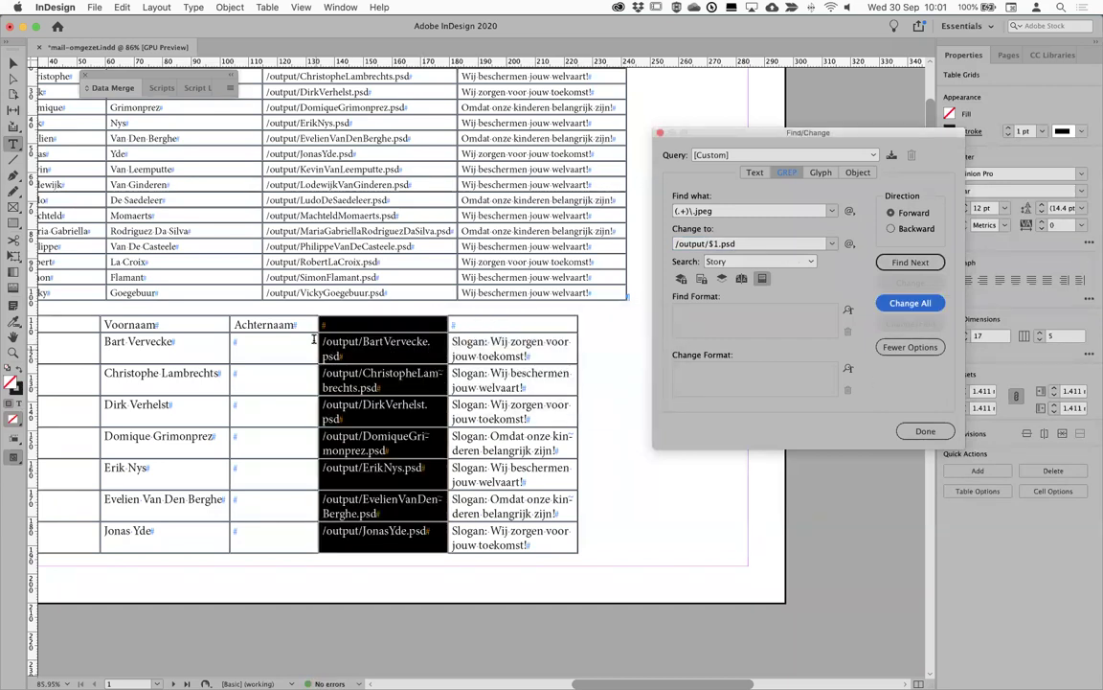
Enter the heading Slogan above the last column and remove every "Slogan: " prefix from that column with a text Find/Change limited to the selection
click(481, 323)
text(Slogan)
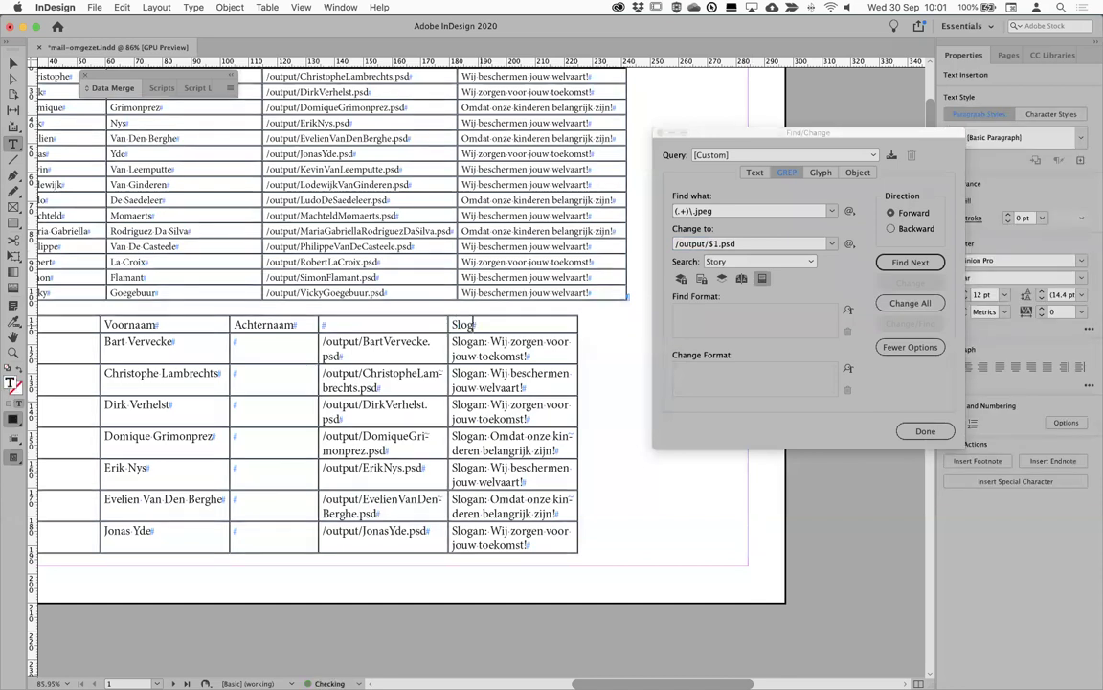
click(450, 315)
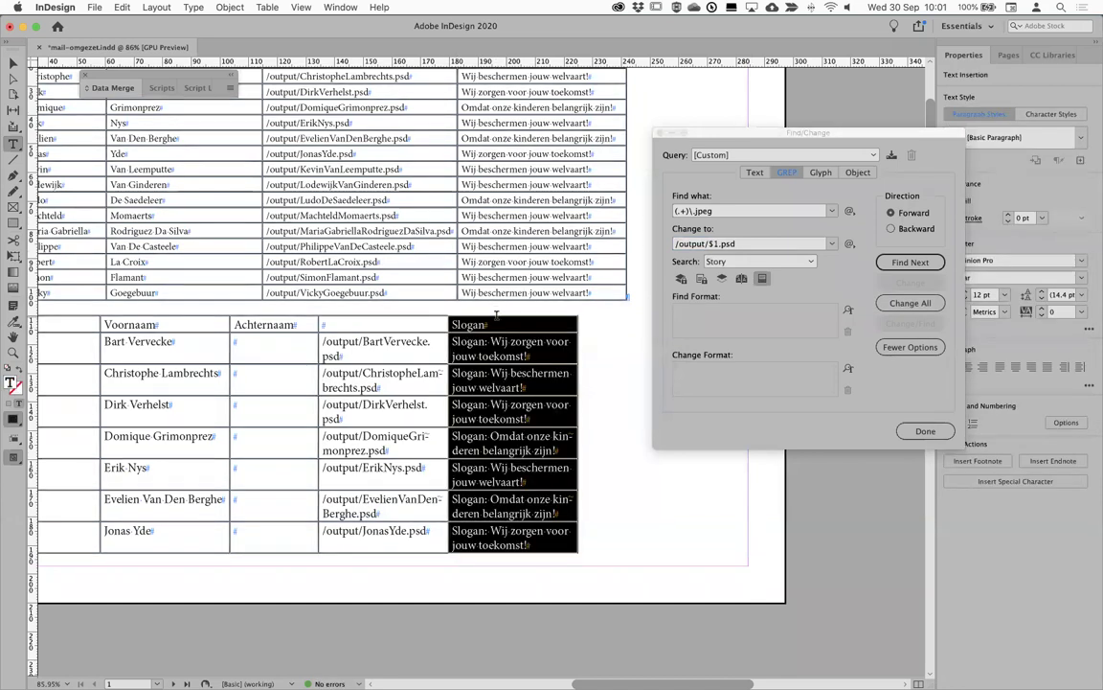
click(753, 173)
click(702, 211)
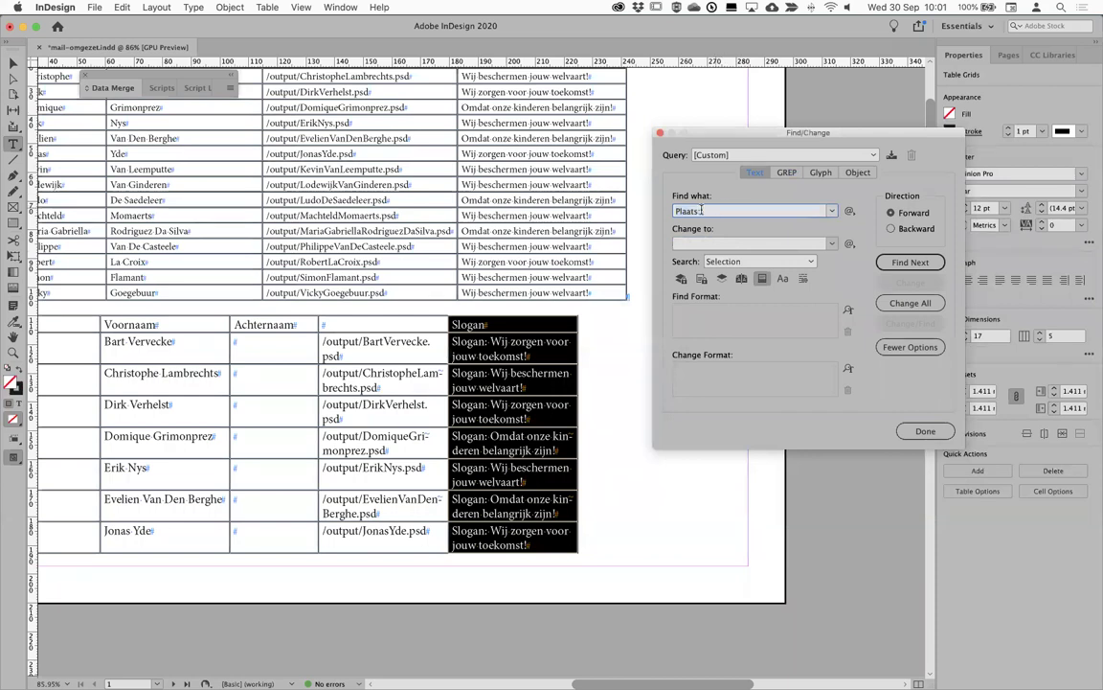
text(SS)
click(910, 302)
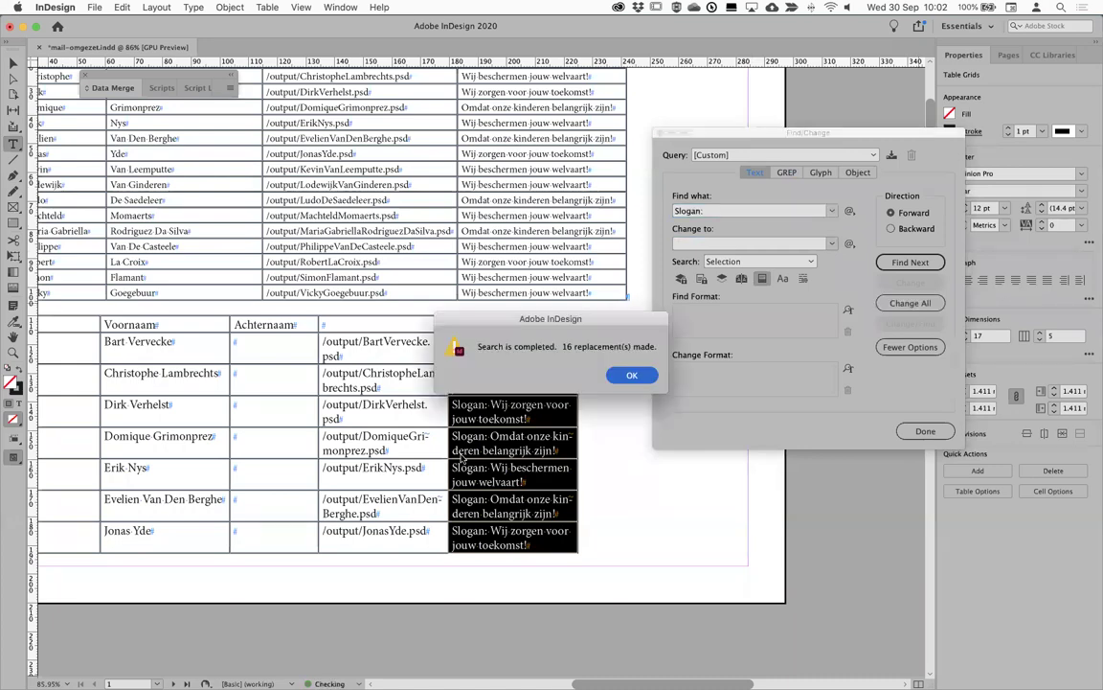
click(627, 376)
click(326, 335)
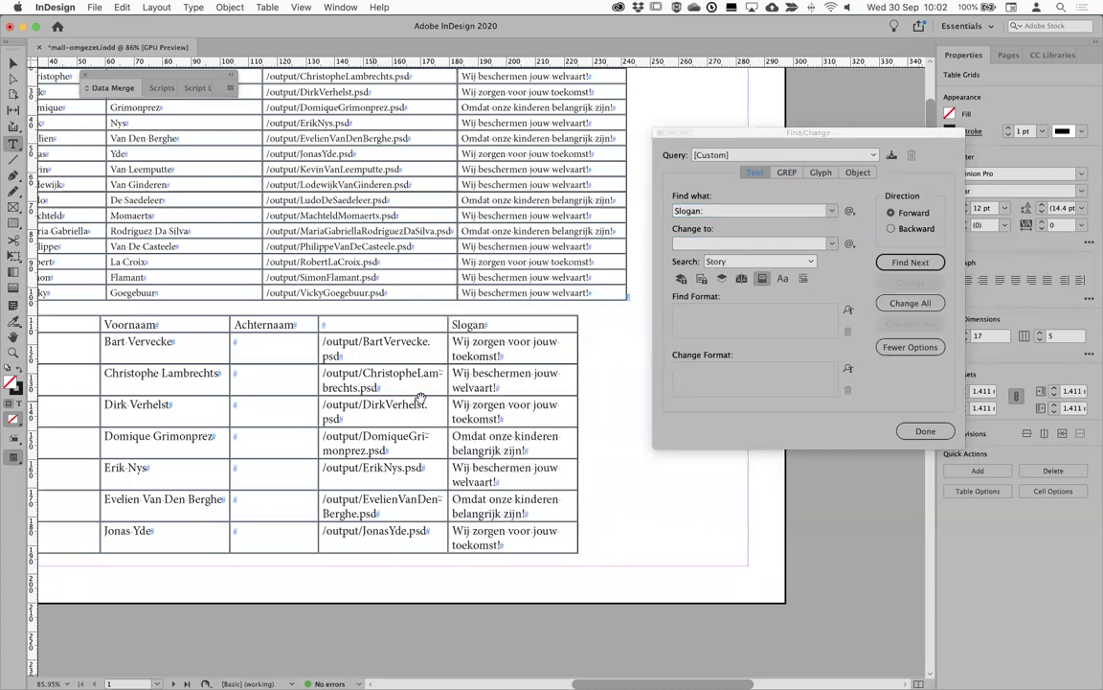
Look over the finished table above the new one, then open mail.txt from the rdb folder in TextEdit and examine its headings and records
scroll(522, 343, left, 5)
scroll(522, 343, down, 1)
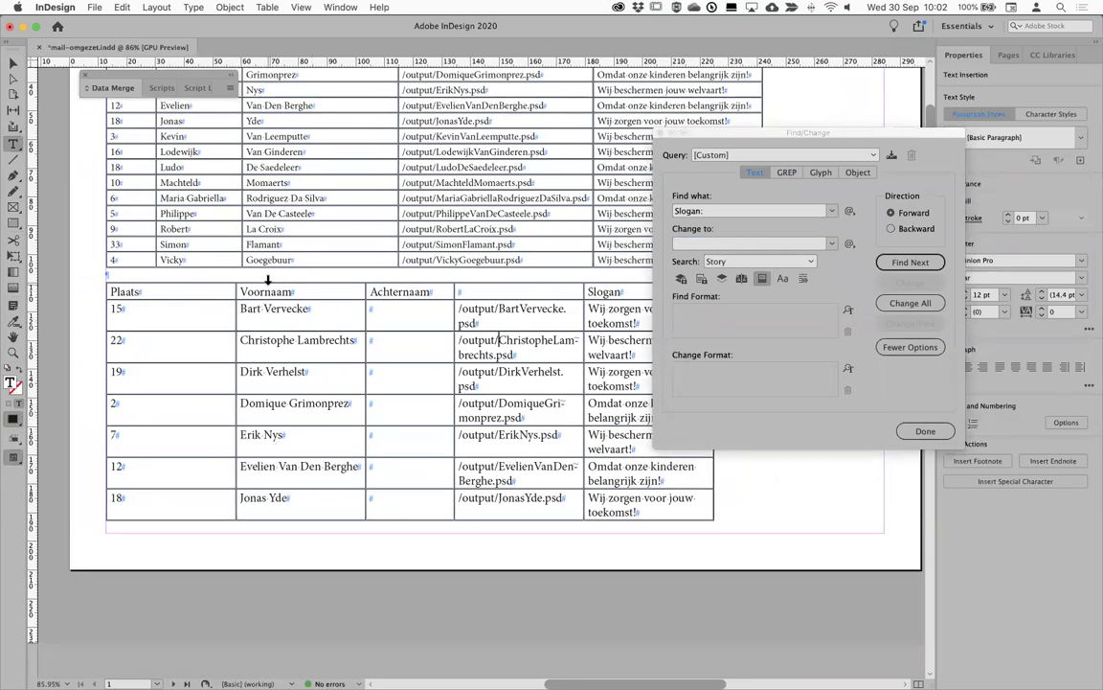
click(271, 103)
scroll(364, 268, up, 6)
scroll(364, 268, left, 2)
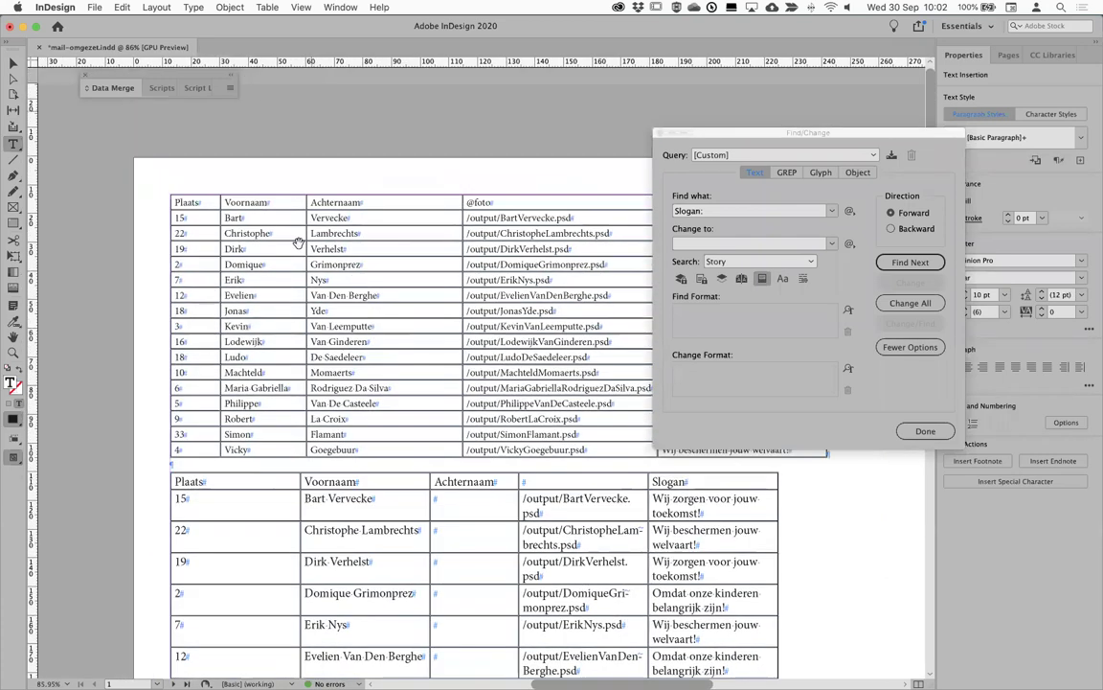
key(super+Tab)
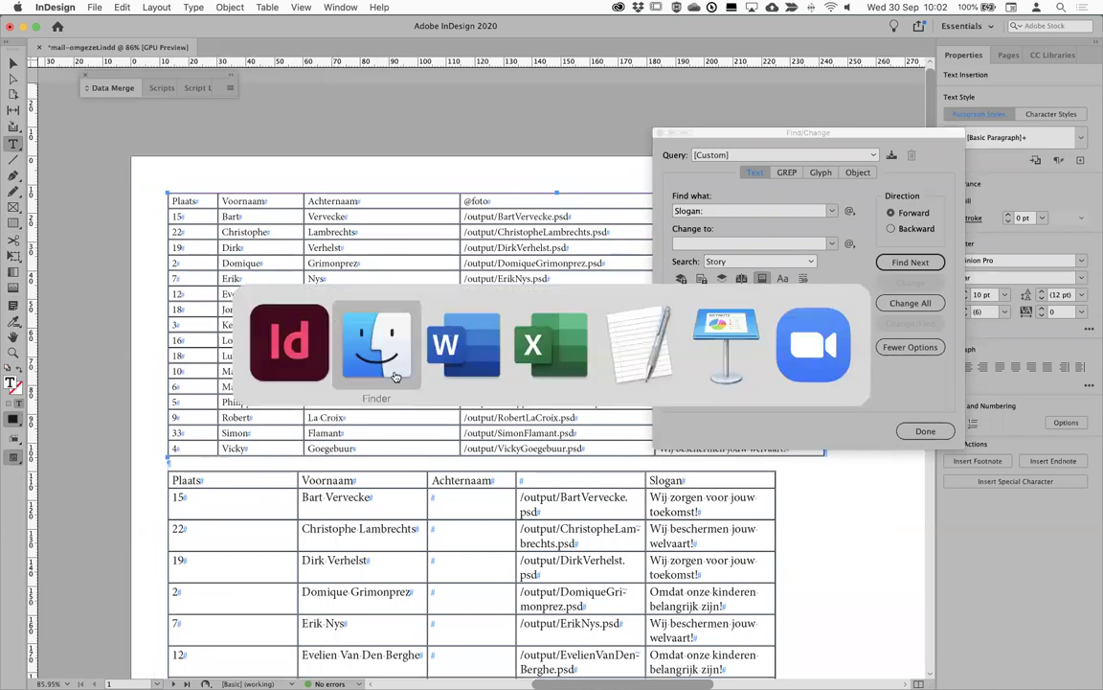
click(345, 343)
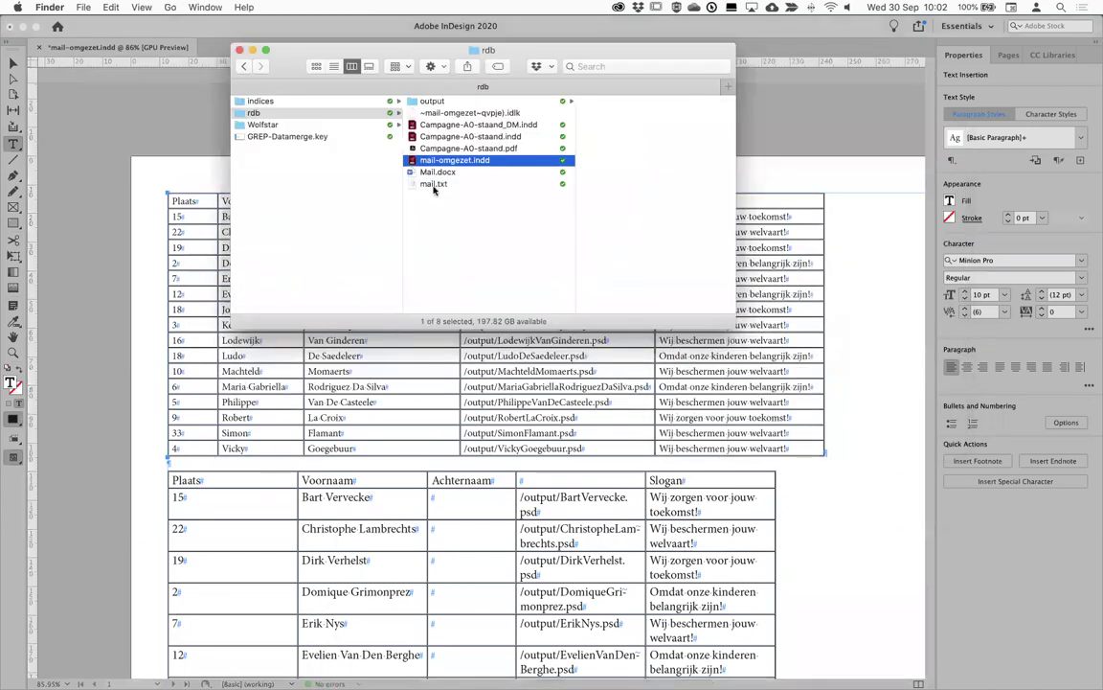
click(421, 186)
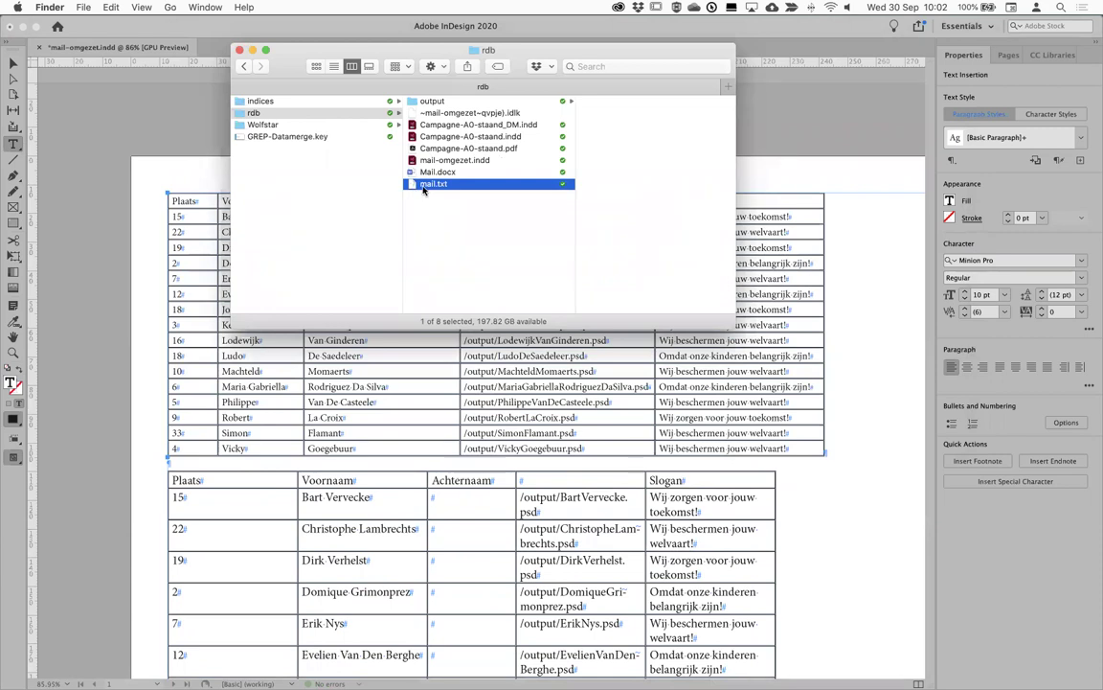
double_click(422, 184)
scroll(257, 134, down, 3)
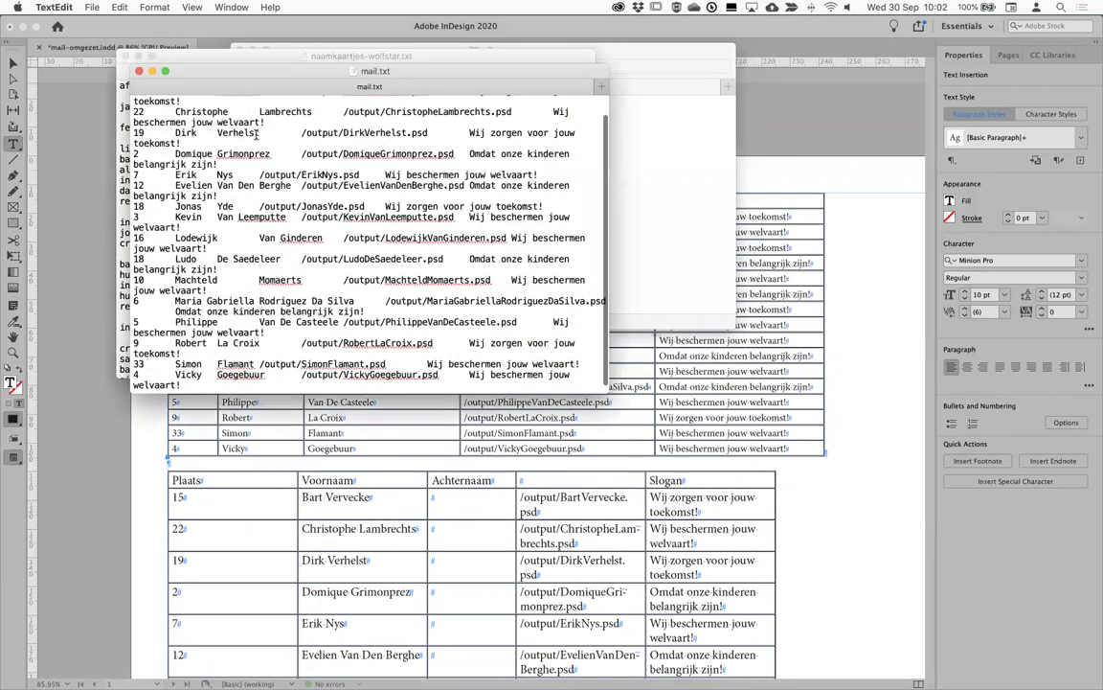
scroll(256, 134, up, 2)
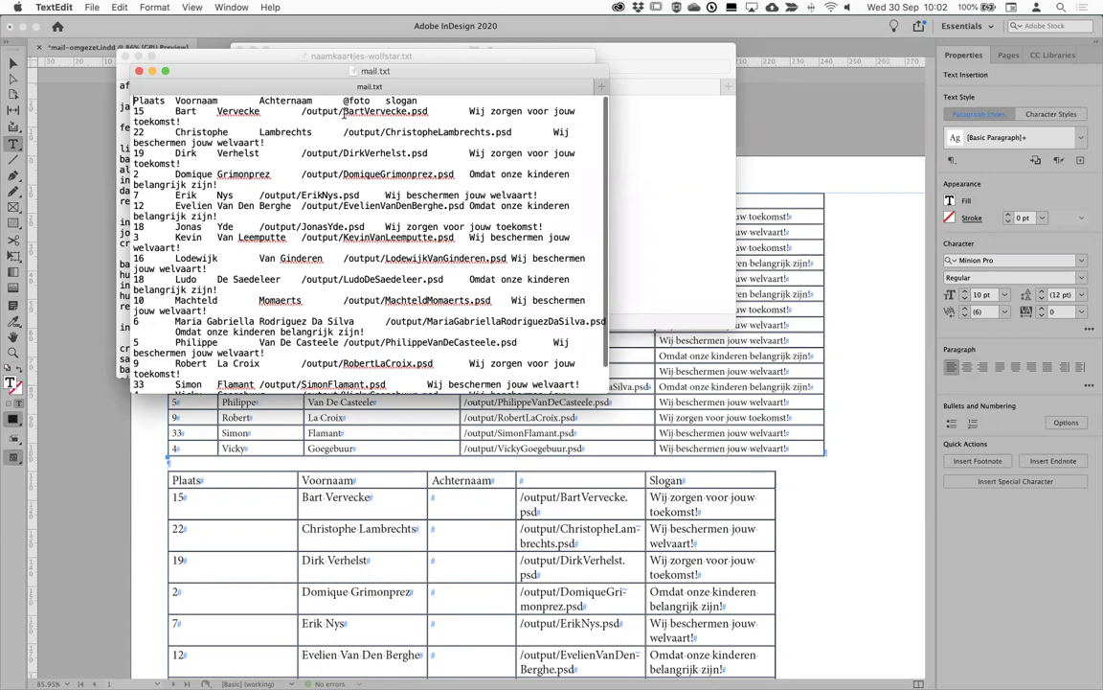
Open Campagne-A0-staand_DM.indd and Campagne-A0-staand.indd from the rdb folder in InDesign, leaving both documents' colour settings as they are
key(super+Tab)
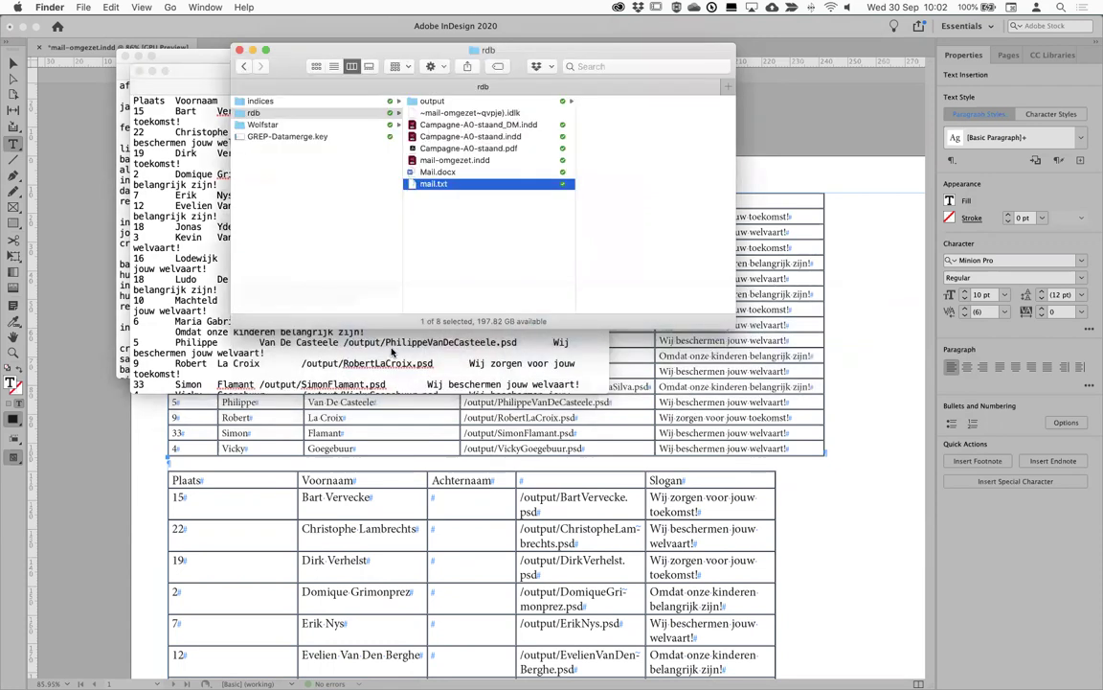
click(436, 125)
shift+click(473, 149)
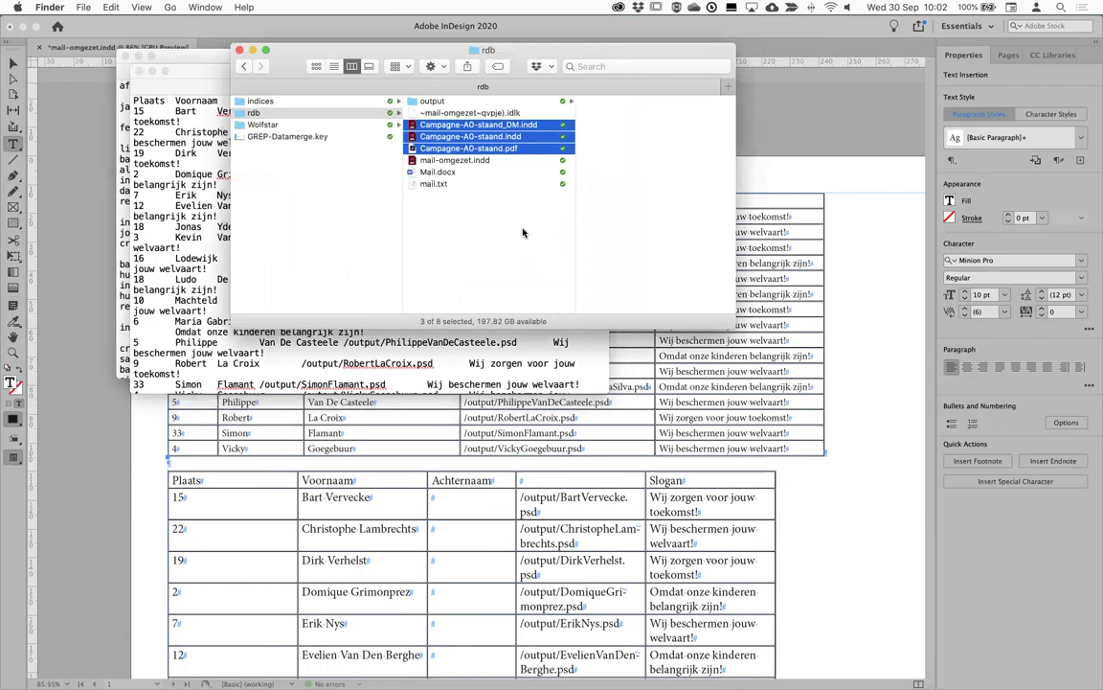
super+click(499, 149)
double_click(497, 128)
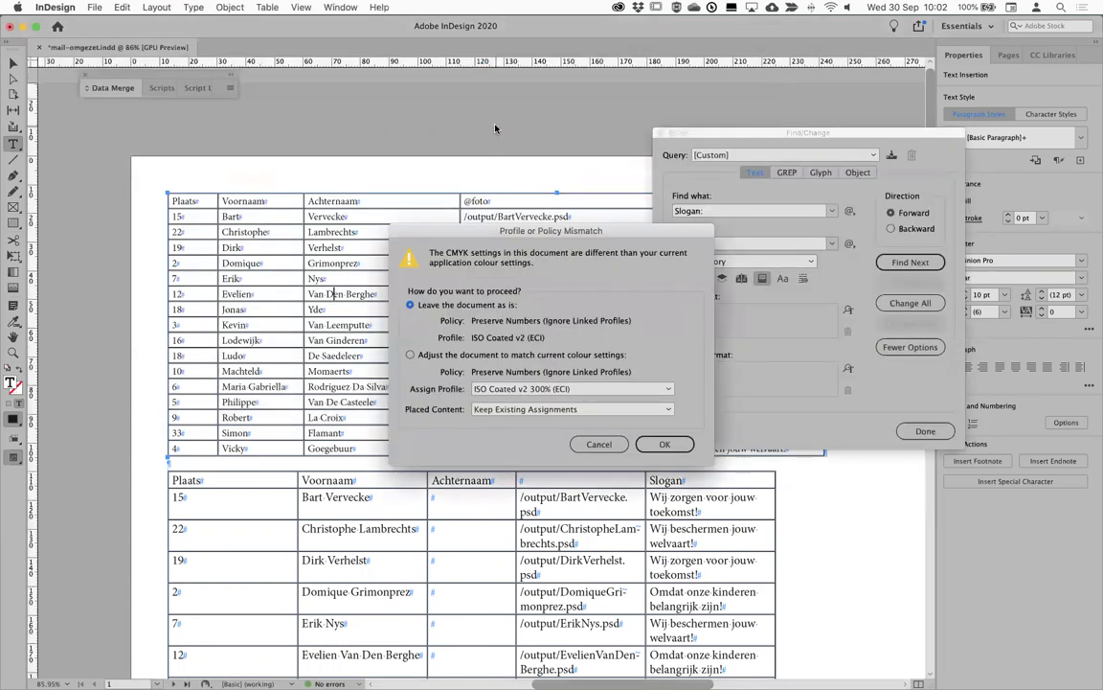
click(665, 445)
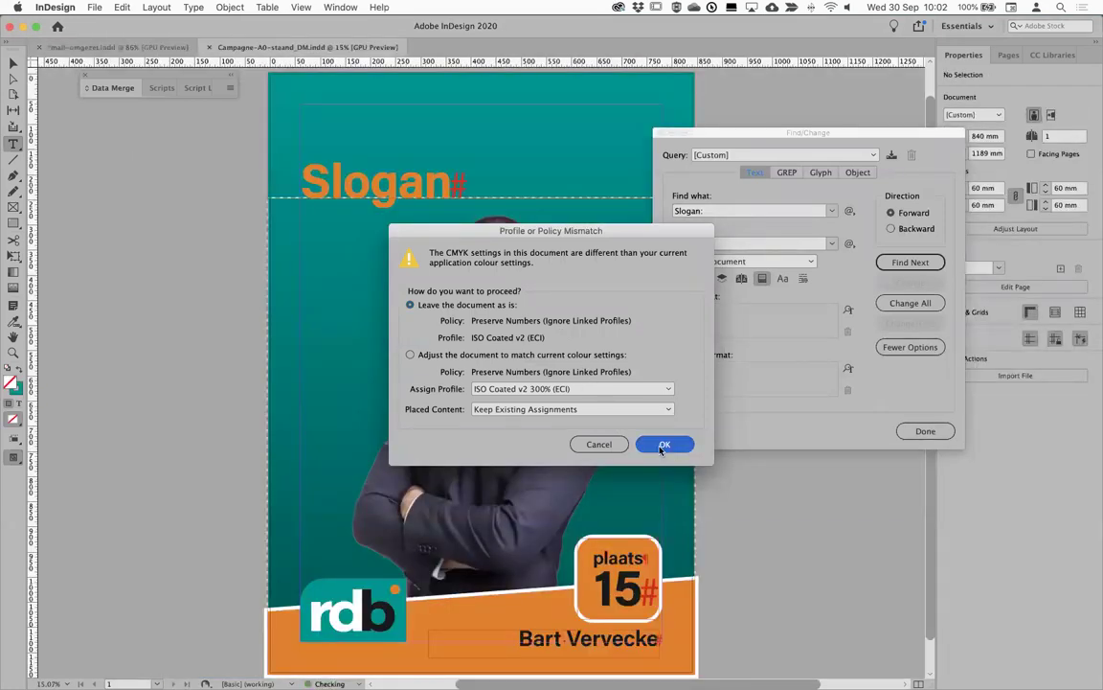
click(664, 445)
Close Find/Change and page through the merged posters in Campagne-A0-staand.indd up to page 5
drag(734, 133, 872, 128)
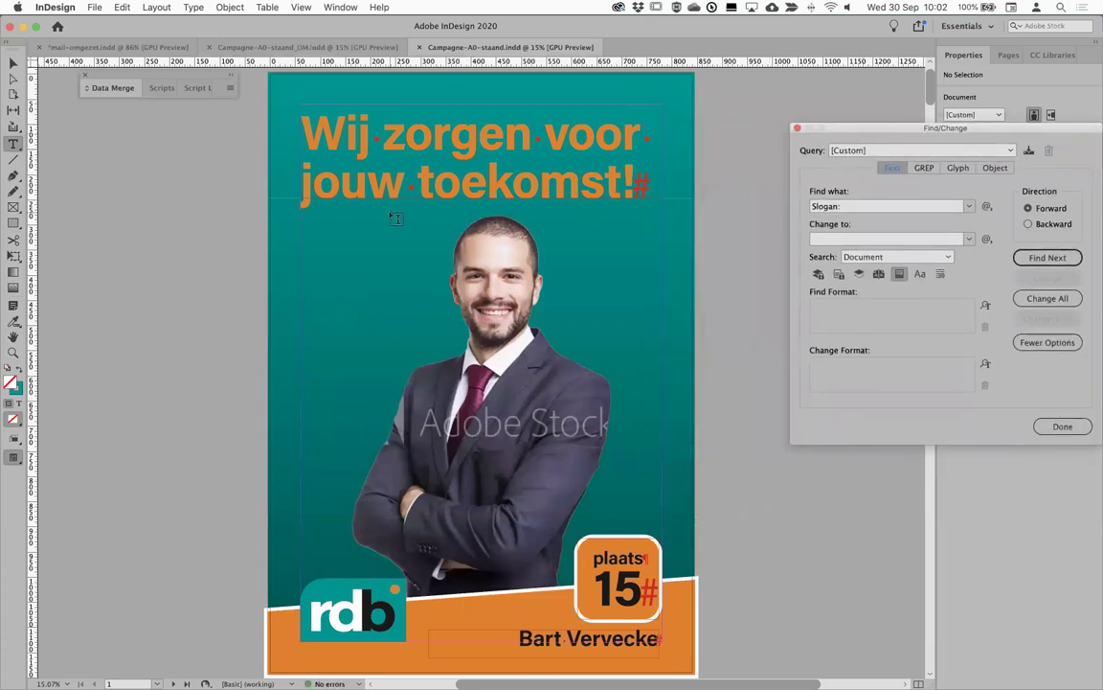
click(797, 127)
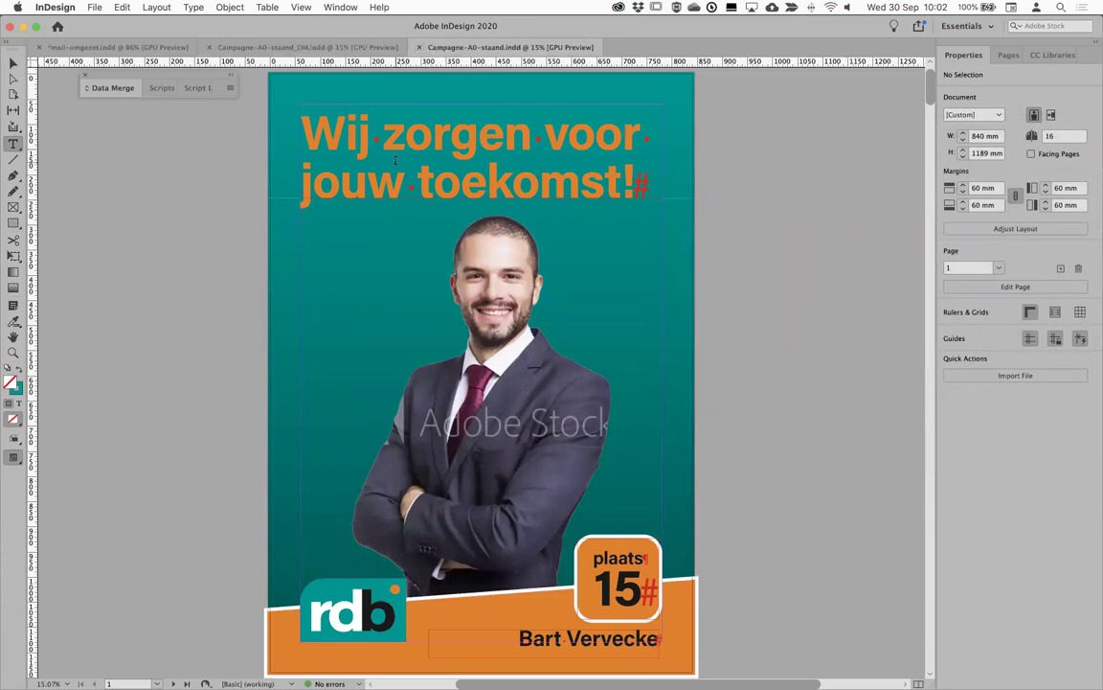
key(shift+Page_Down)
key(shift+Page_Down)
key(shift+Page_Down)
key(shift+Page_Down)
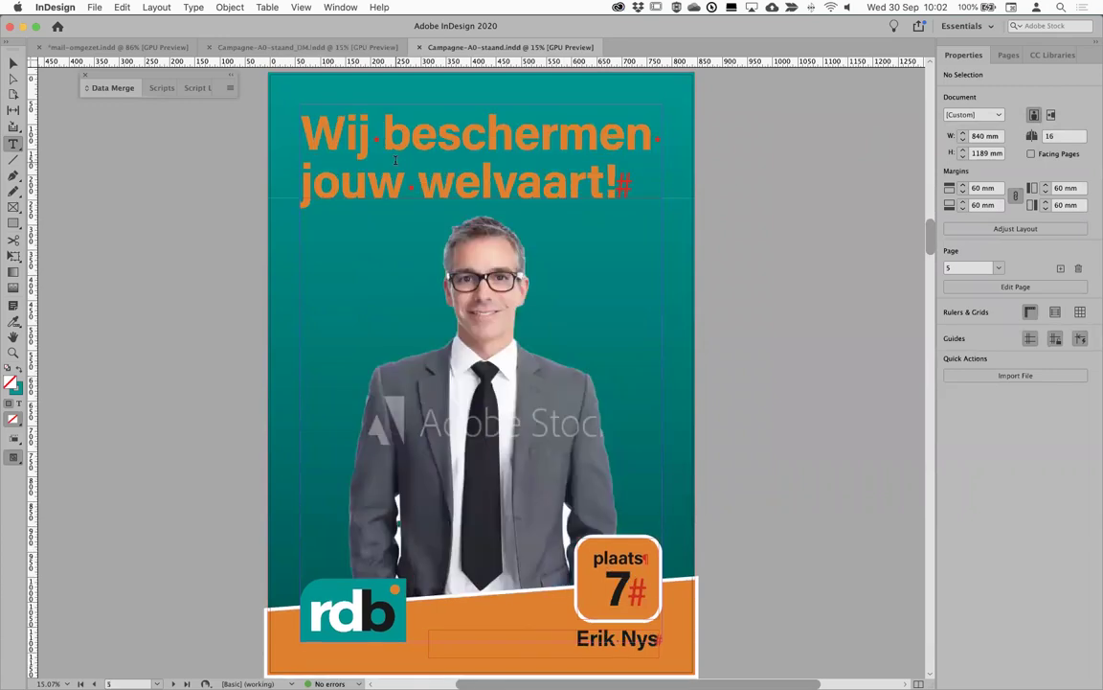
Page through the merged posters to page 9, comparing the slogan's font size on pages 6 and 7
key(shift+Page_Down)
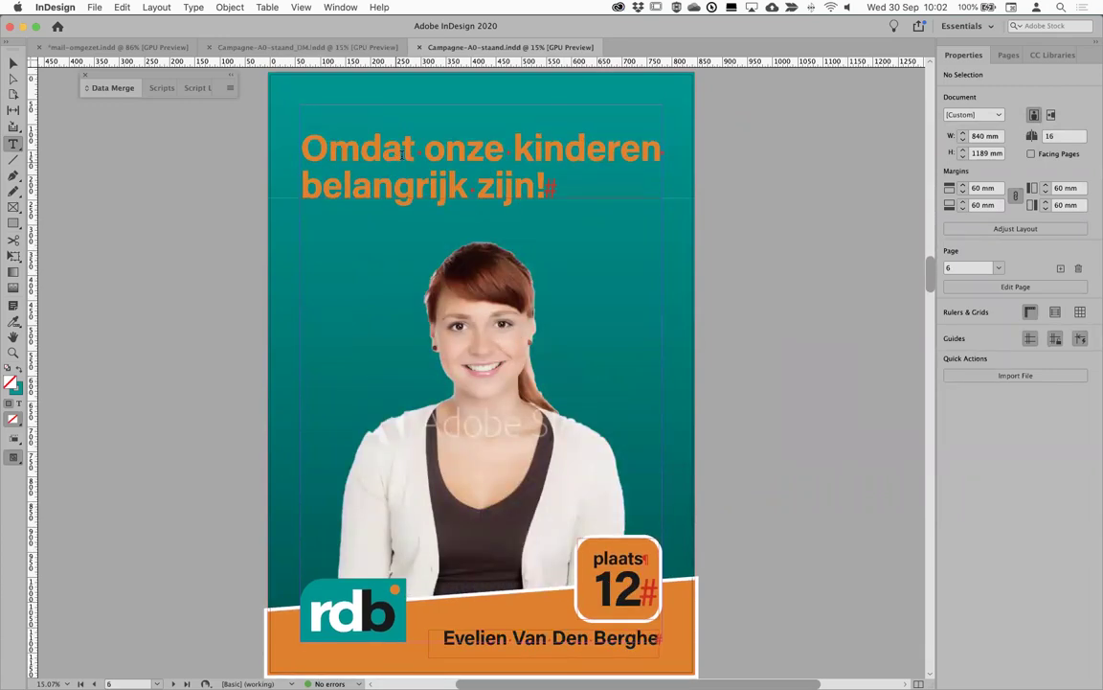
drag(360, 149, 423, 151)
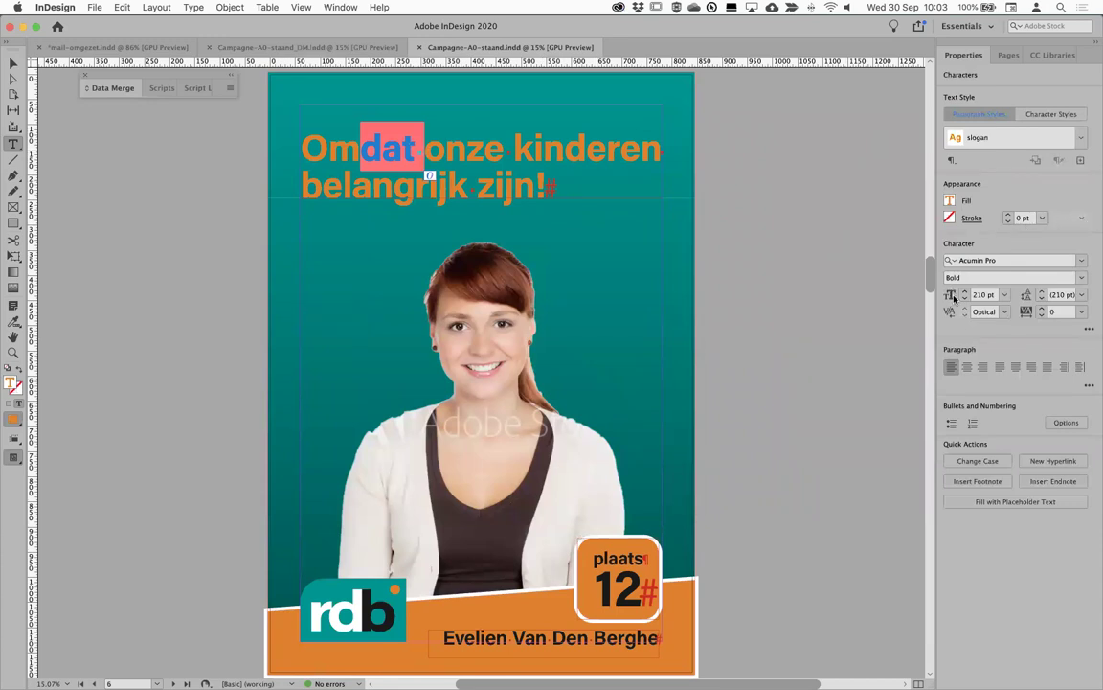
key(shift+Page_Down)
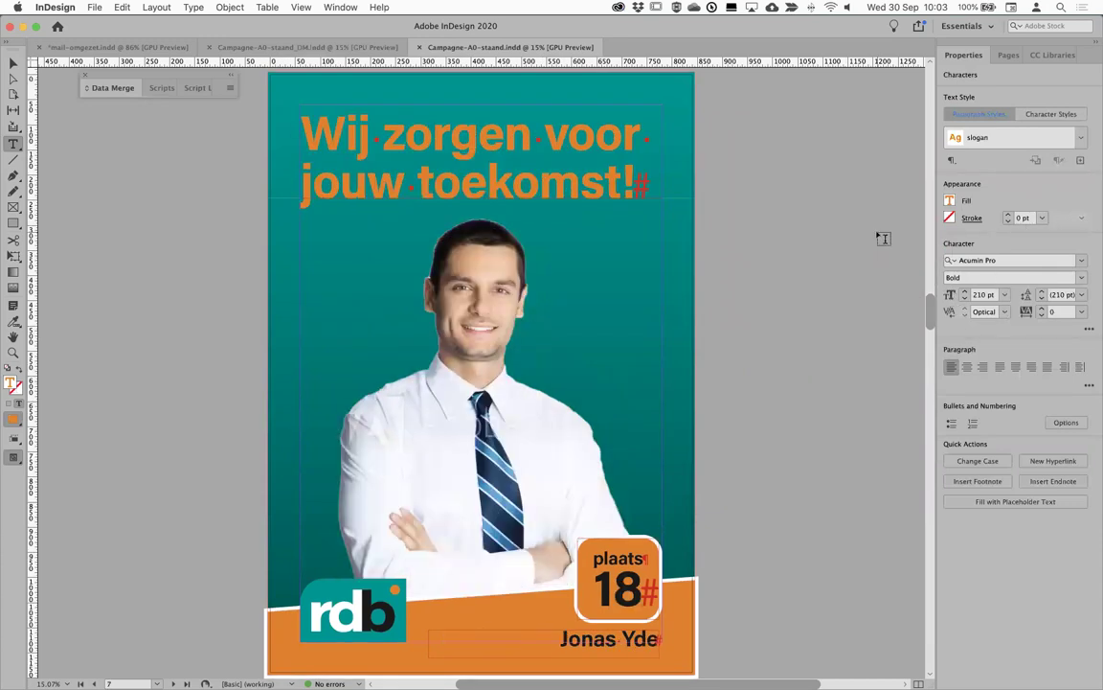
drag(532, 139, 432, 138)
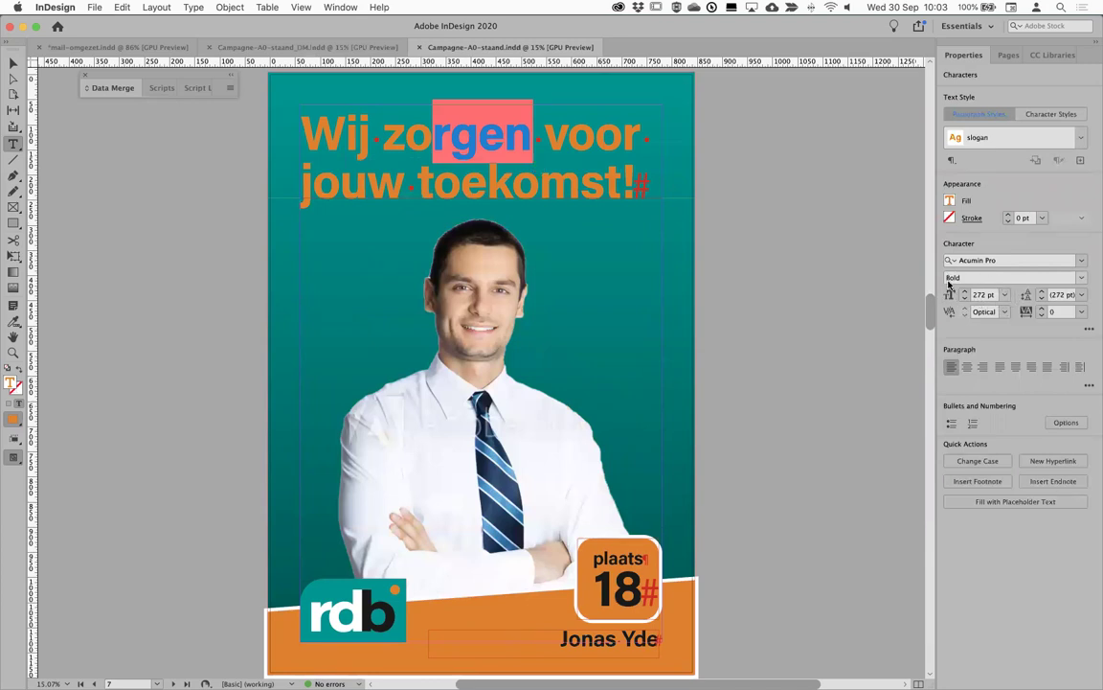
key(shift+Page_Down)
key(shift+Page_Down)
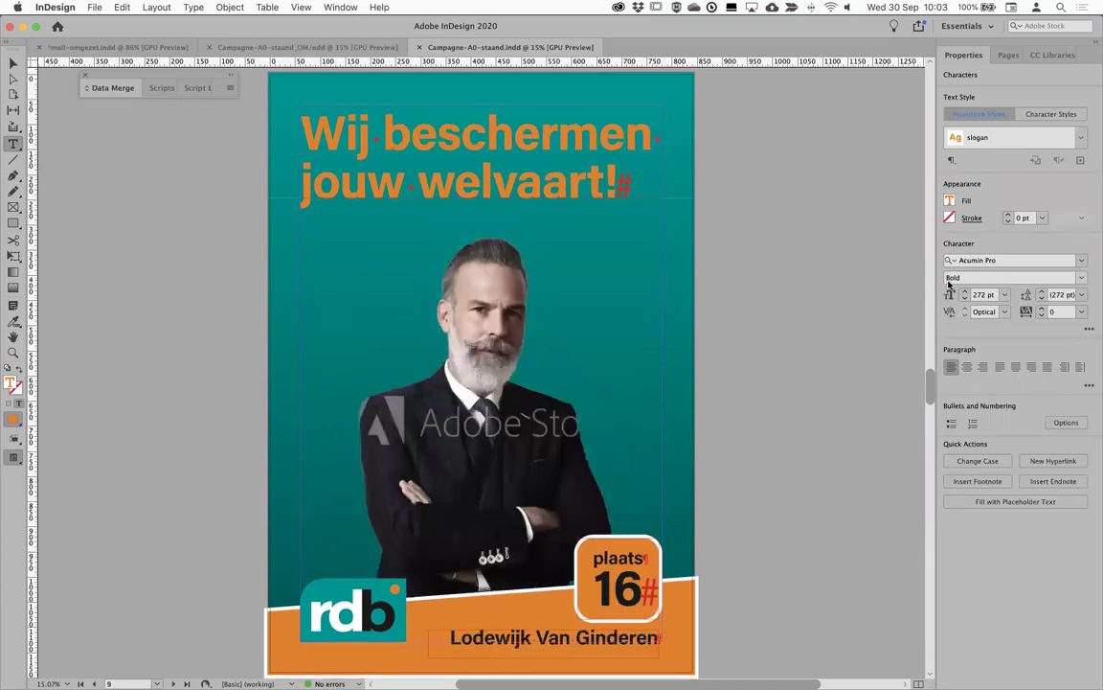
Browse the merged posters up to page 12, comparing the candidate name's font size on pages 9, 10 and 12
key(shift+Page_Down)
key(shift+Page_Down)
key(shift+Page_Up)
key(shift+Page_Up)
drag(483, 639, 518, 642)
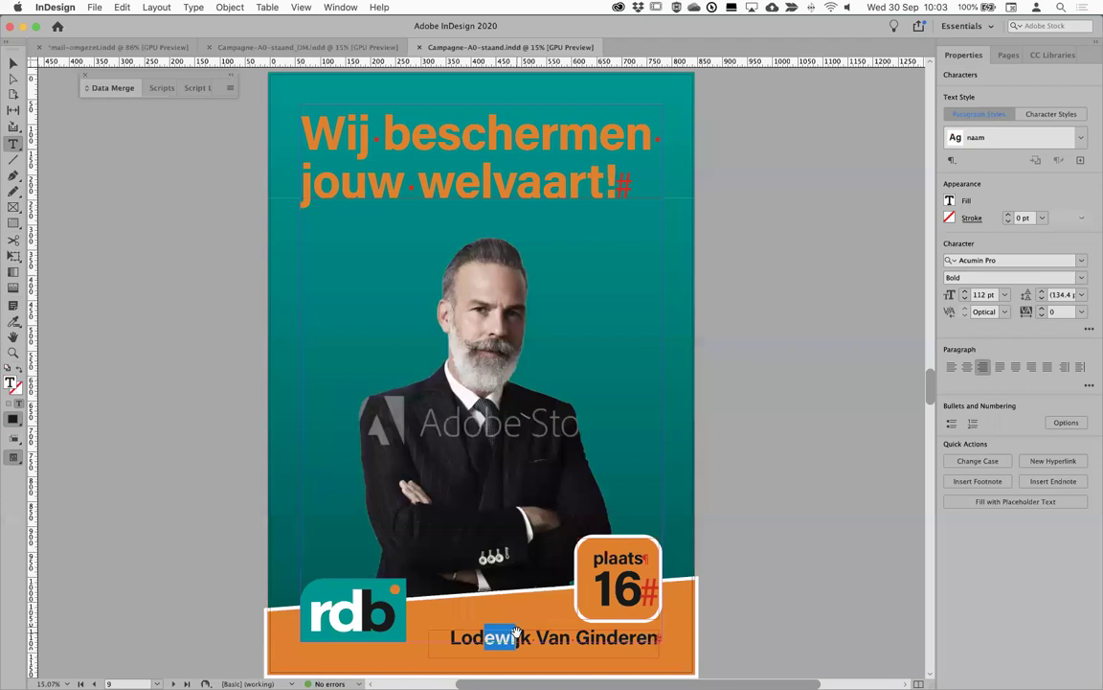
key(shift+Page_Up)
drag(499, 638, 517, 638)
key(shift+Page_Down)
key(shift+Page_Down)
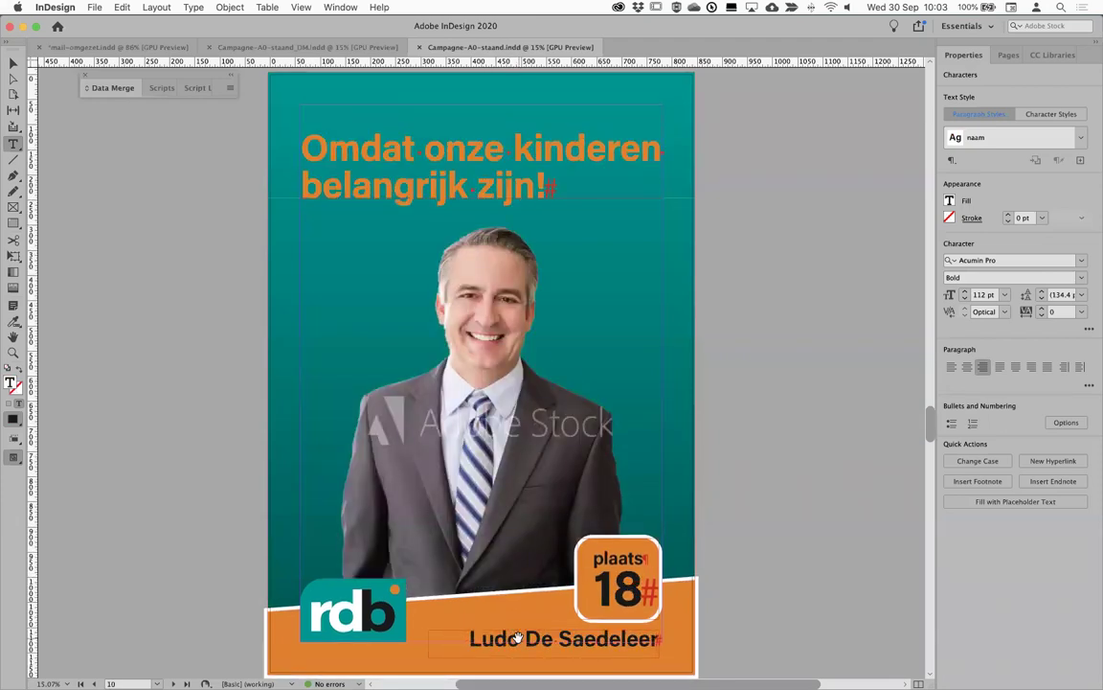
drag(494, 638, 518, 638)
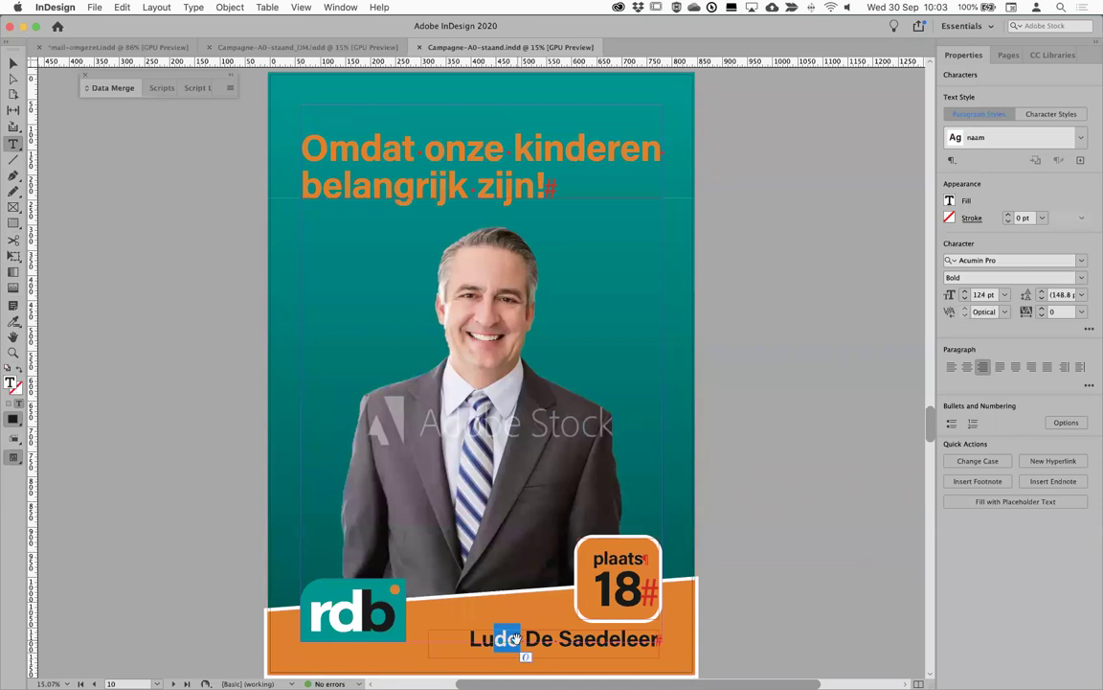
key(shift+Page_Down)
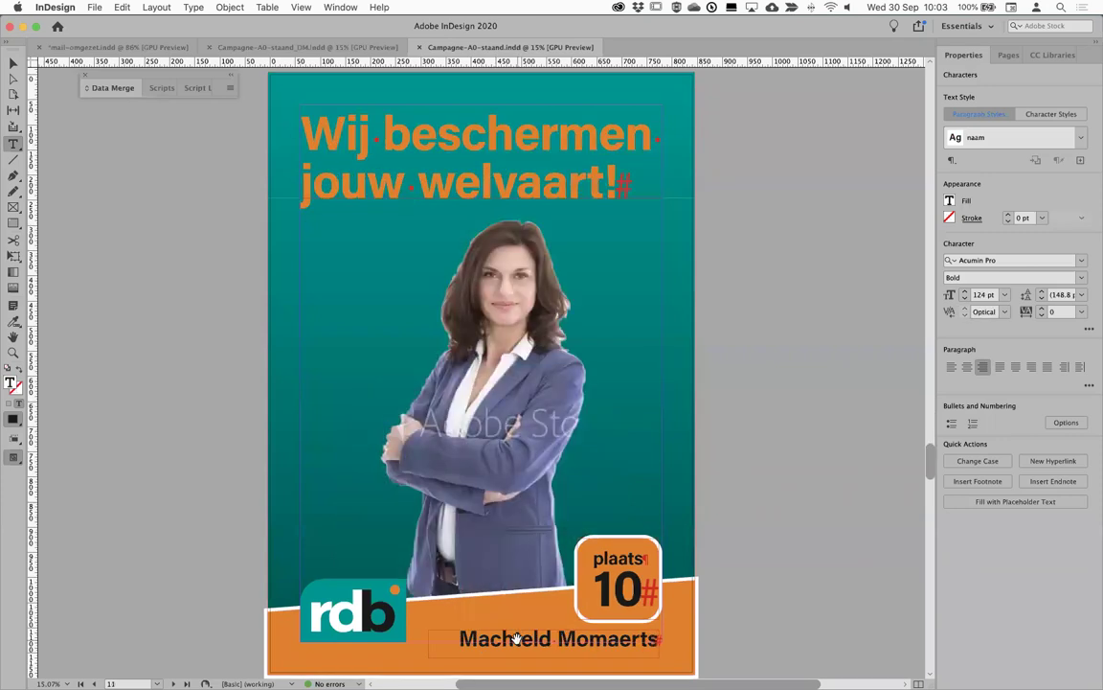
key(shift+Page_Down)
drag(450, 637, 529, 637)
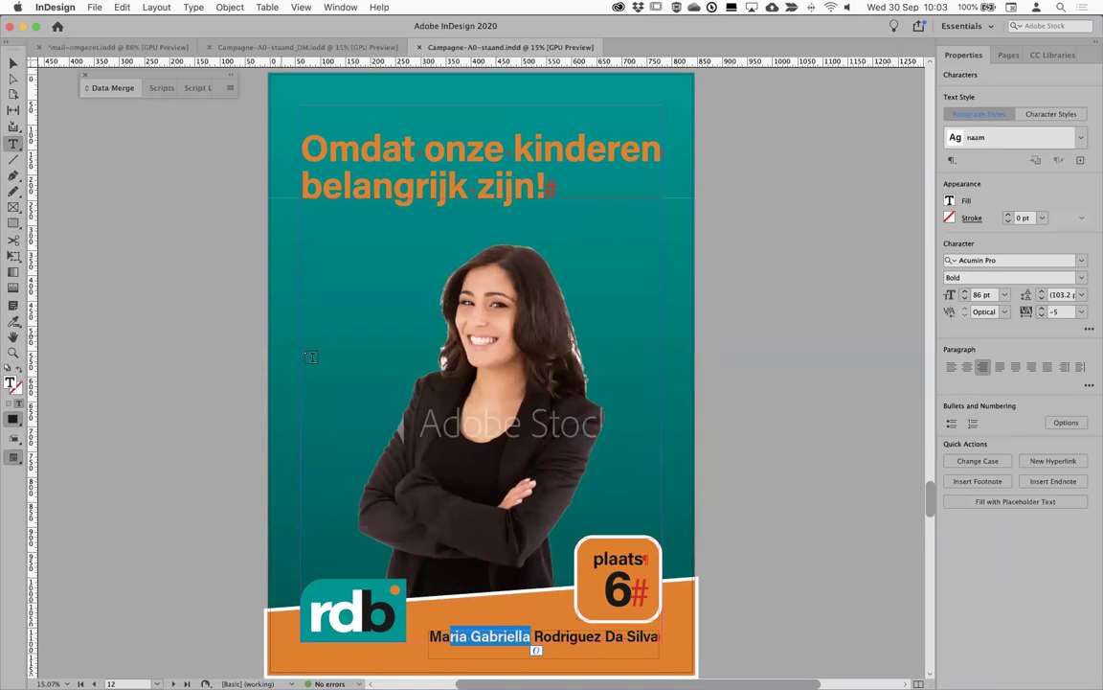
Switch to Campagne-A0-staand_DM.indd and select mail.txt from the rdb folder as its data merge source
click(321, 47)
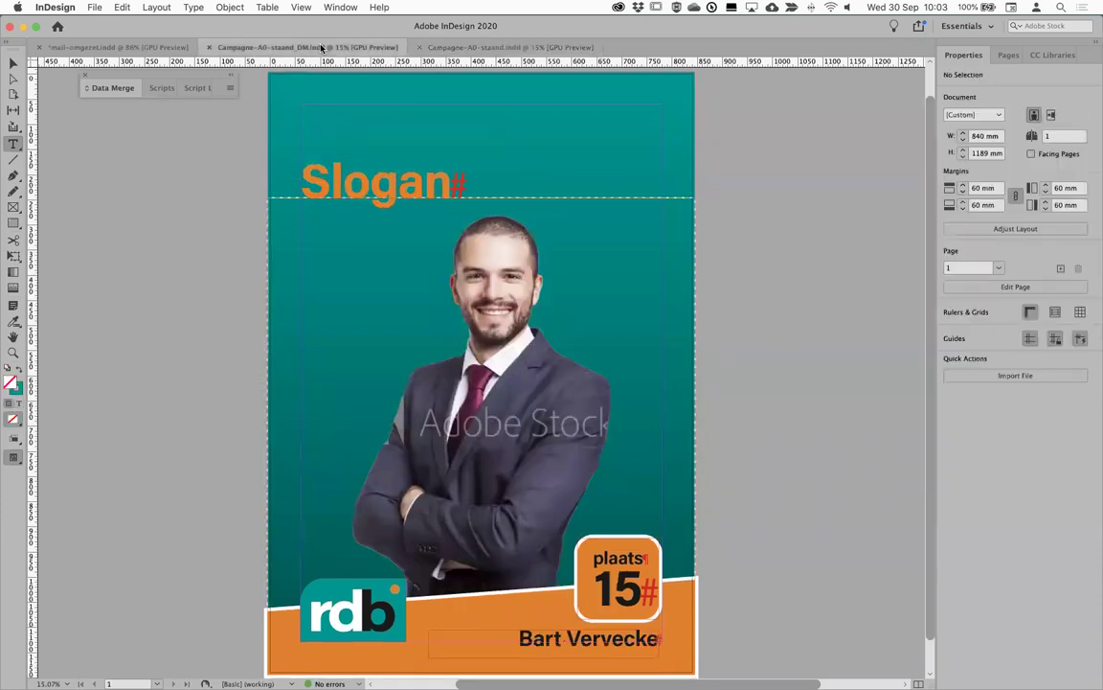
click(87, 90)
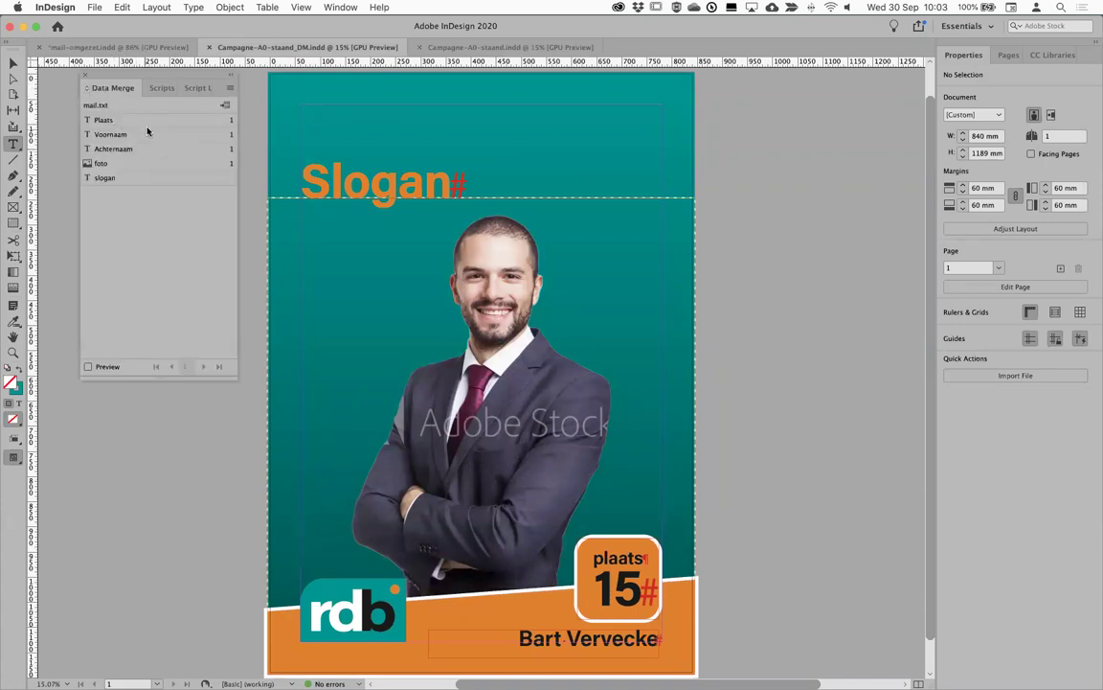
click(230, 88)
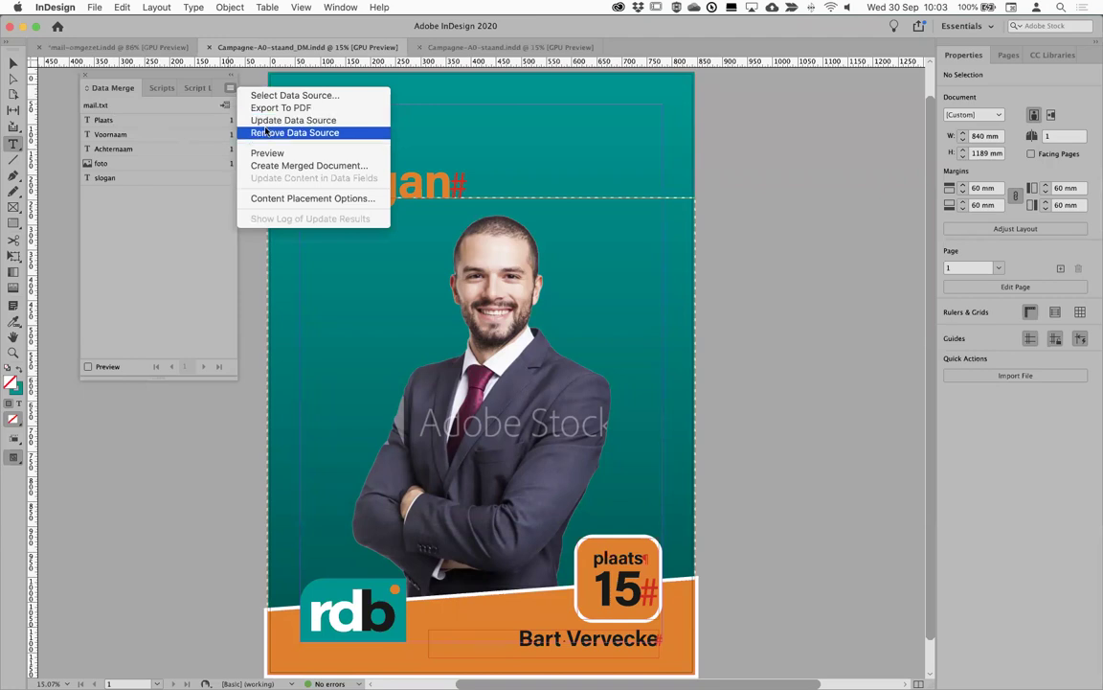
click(248, 96)
click(677, 382)
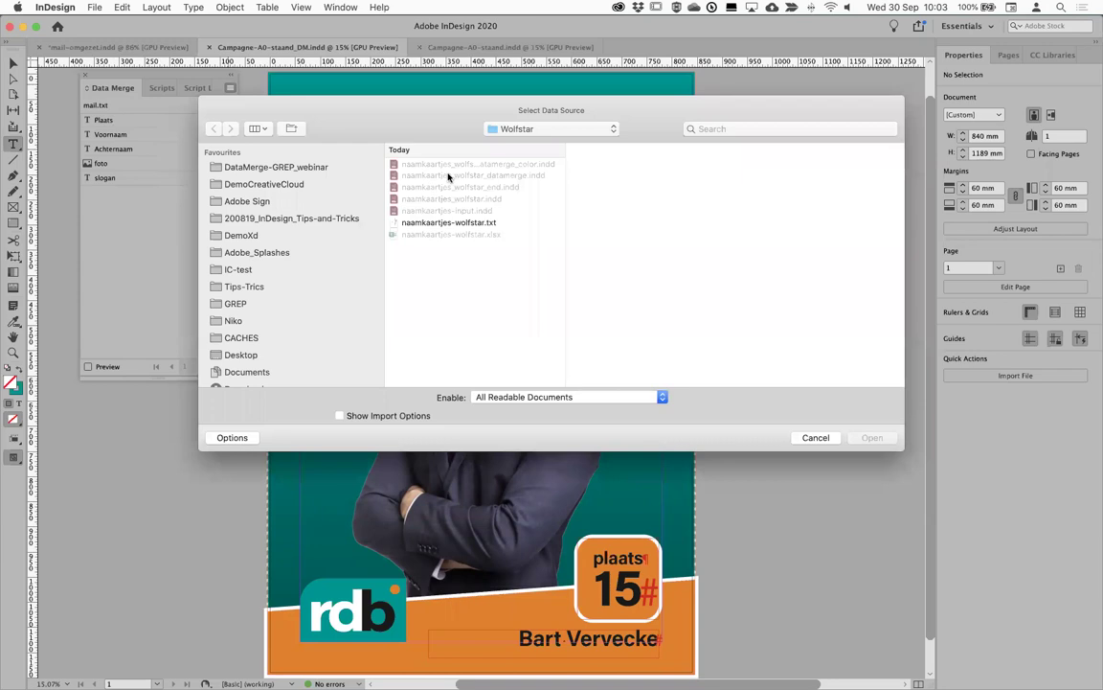
key(super+Up)
click(426, 177)
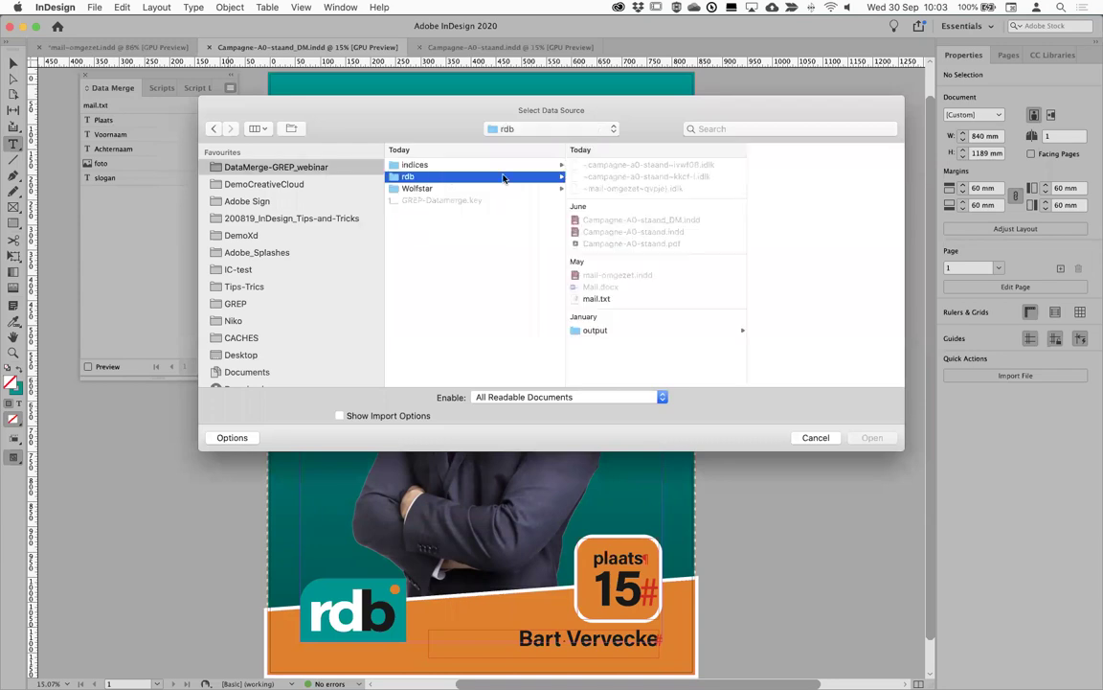
click(667, 298)
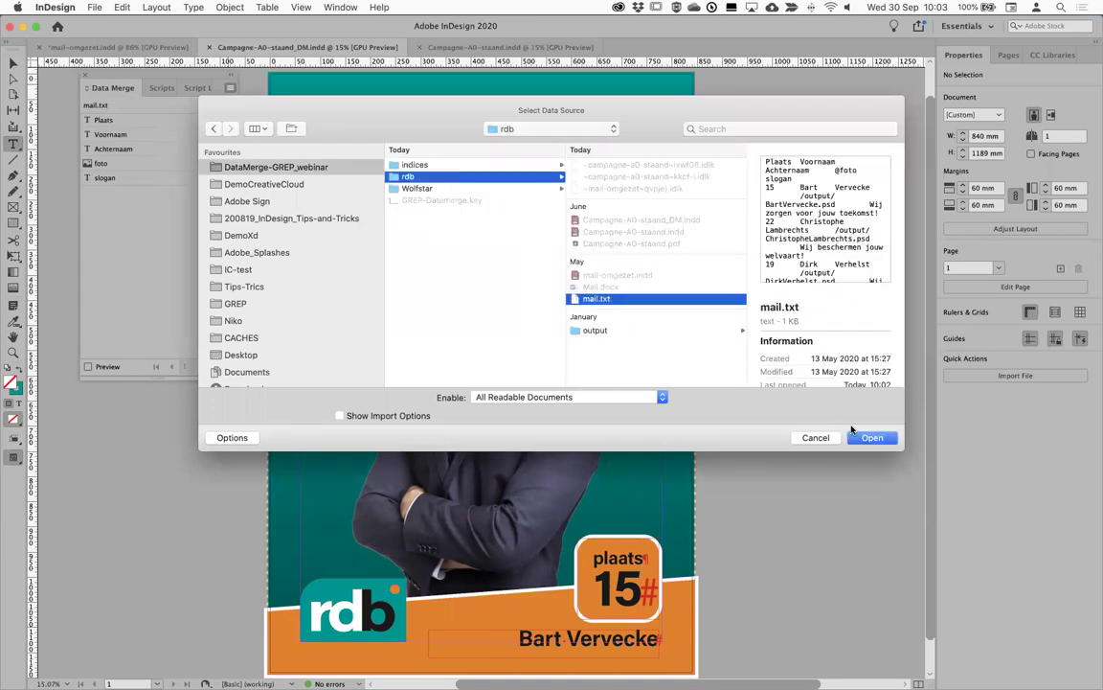
click(872, 437)
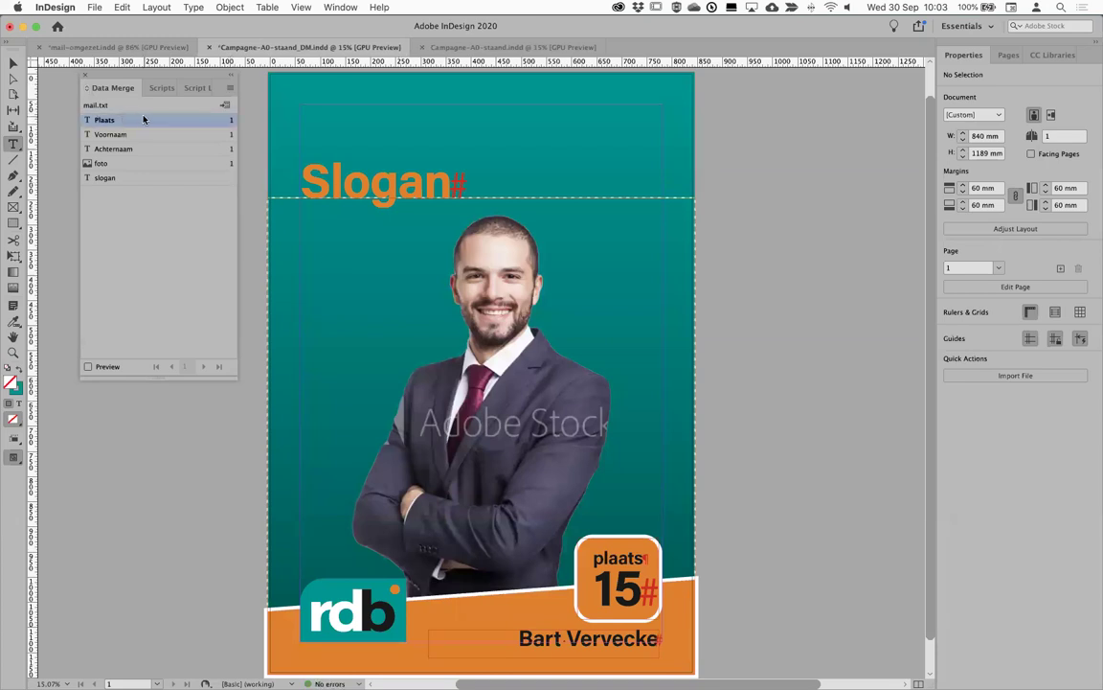
click(620, 556)
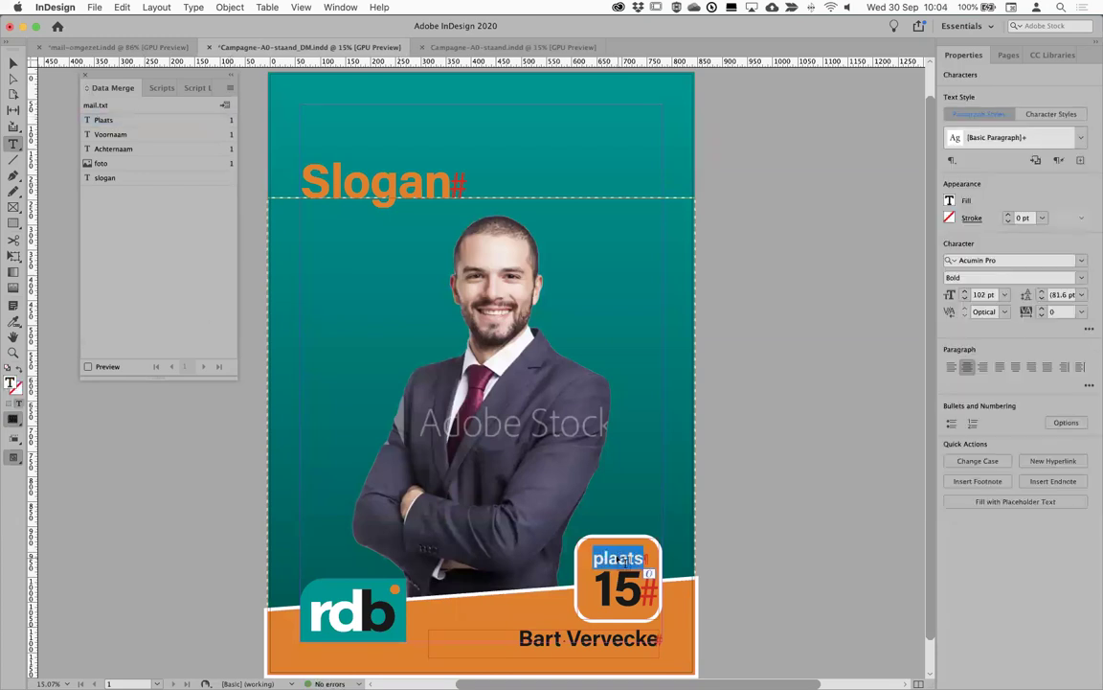
click(104, 119)
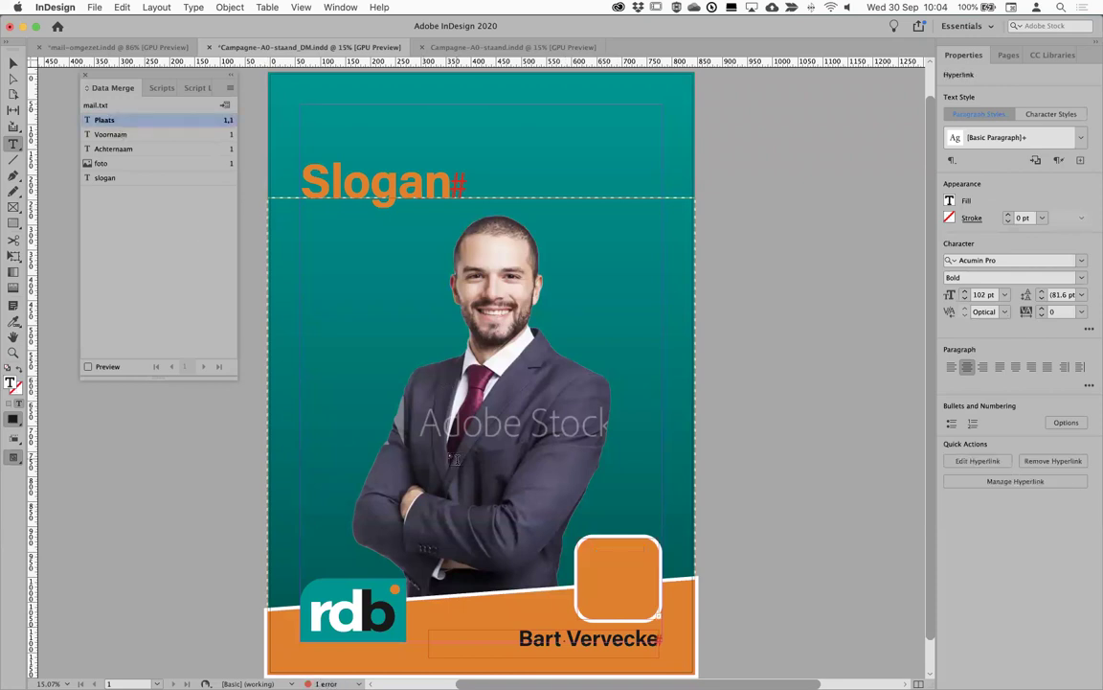
key(super+z)
Insert the Plaats data field over the number below the plaats label and preview the merge up to record 3
drag(657, 601, 596, 584)
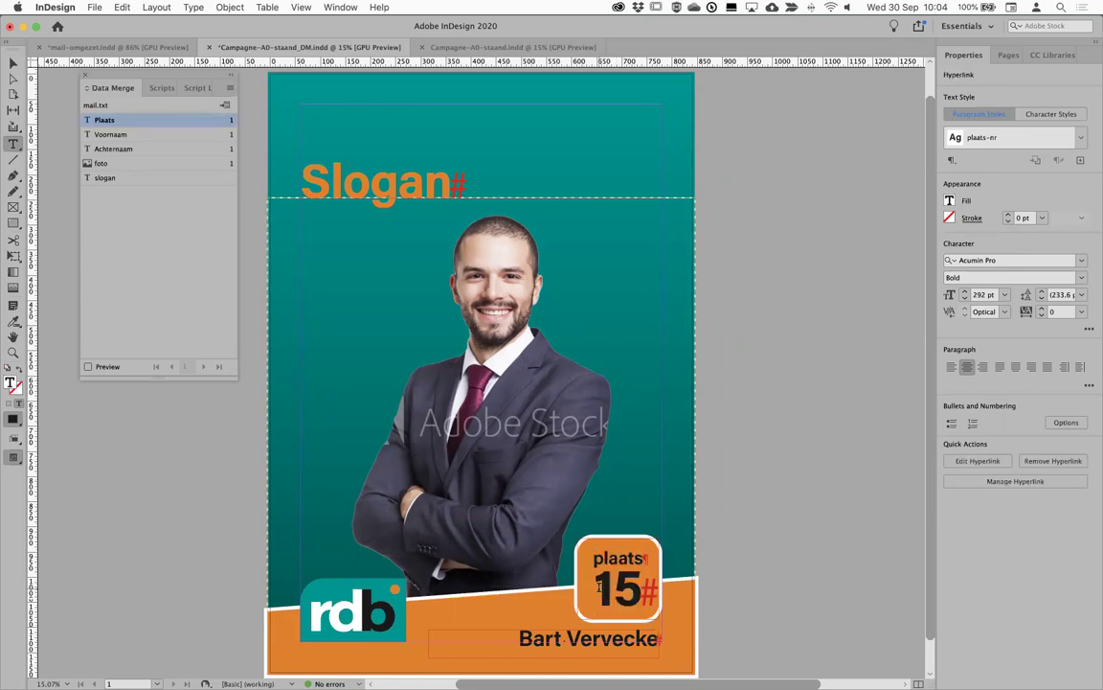
click(143, 120)
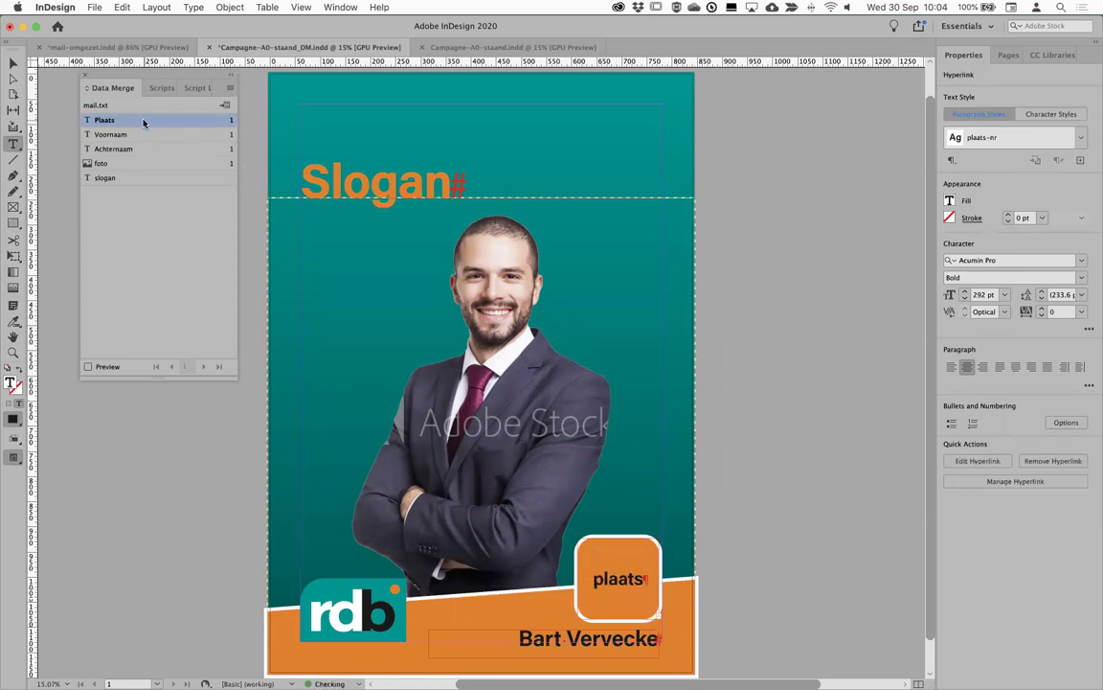
click(87, 366)
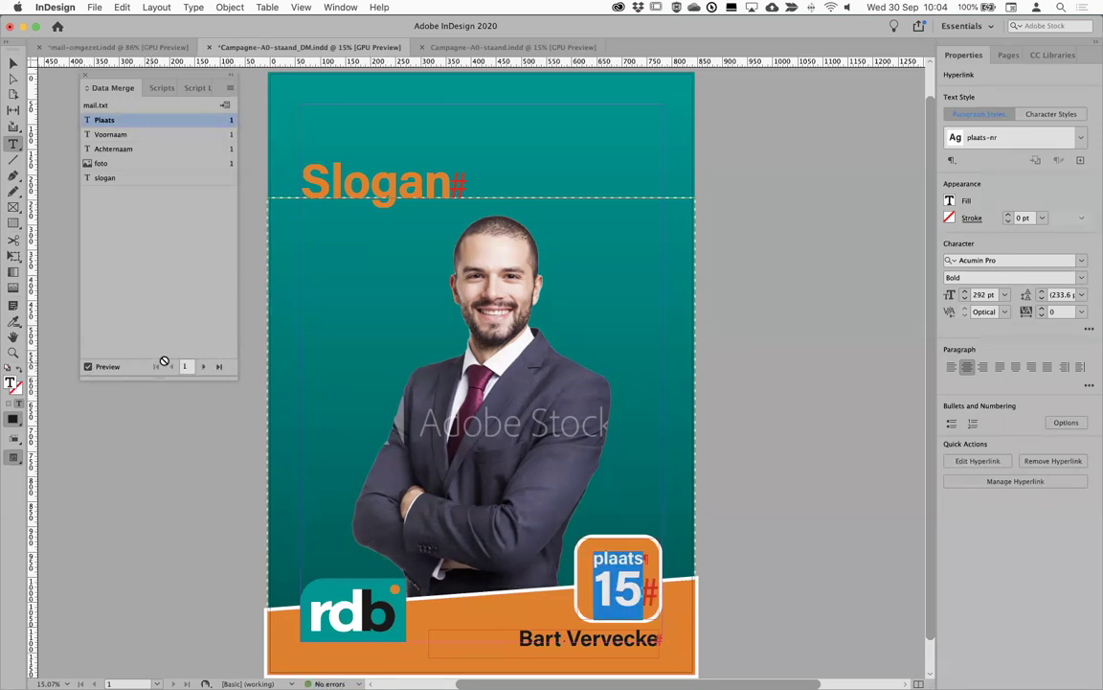
click(201, 366)
click(200, 367)
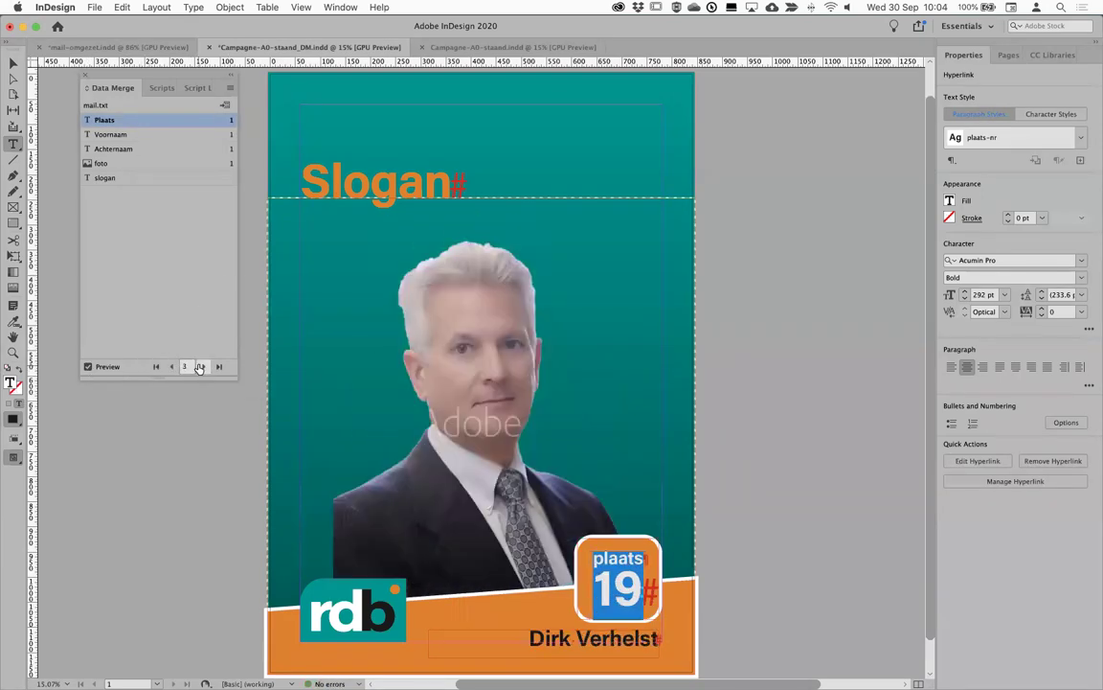
Inspect the Voornaam field in the name line, turn off the merge preview and check the picture frame's foto field
double_click(548, 638)
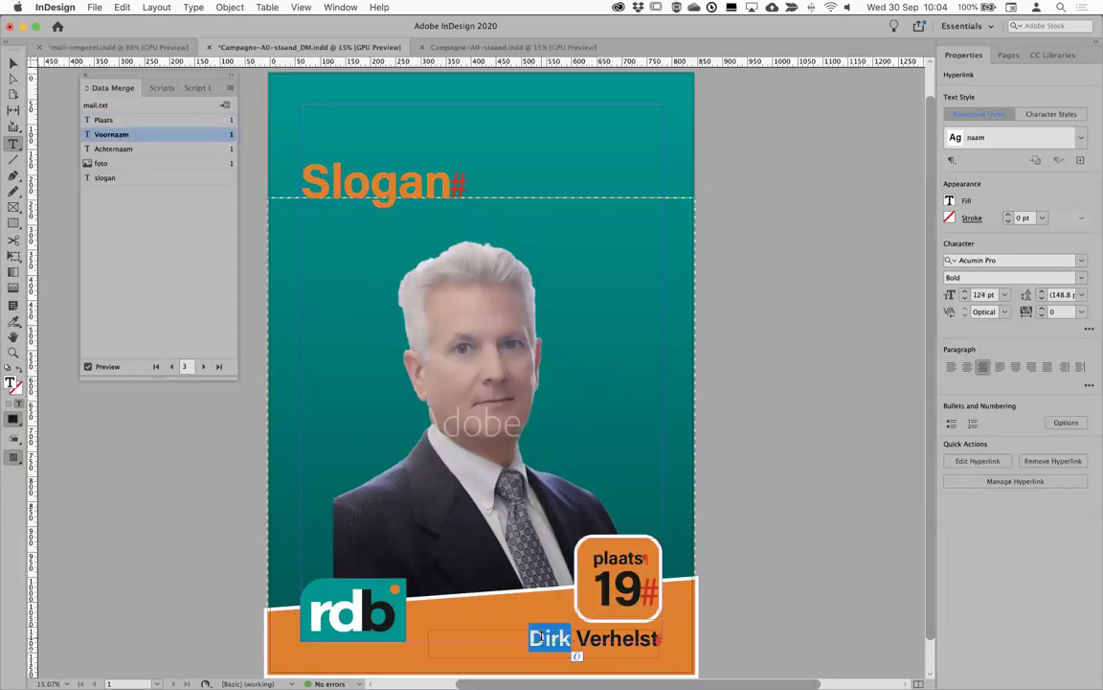
click(87, 366)
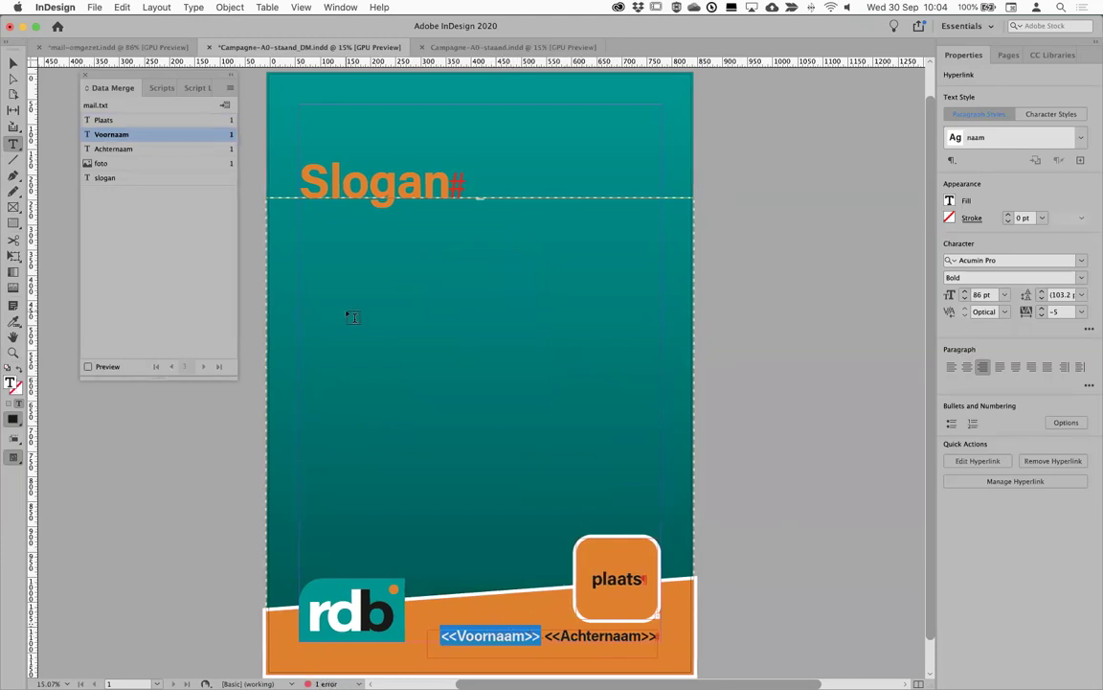
key(Escape)
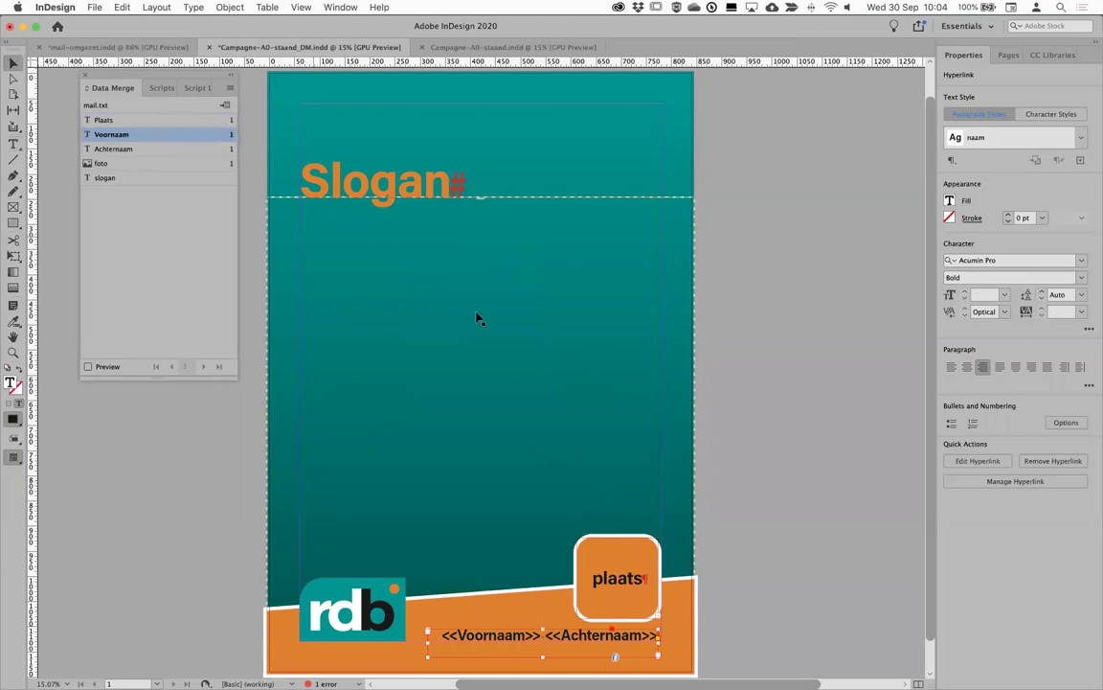
click(479, 315)
click(100, 162)
drag(104, 183, 292, 191)
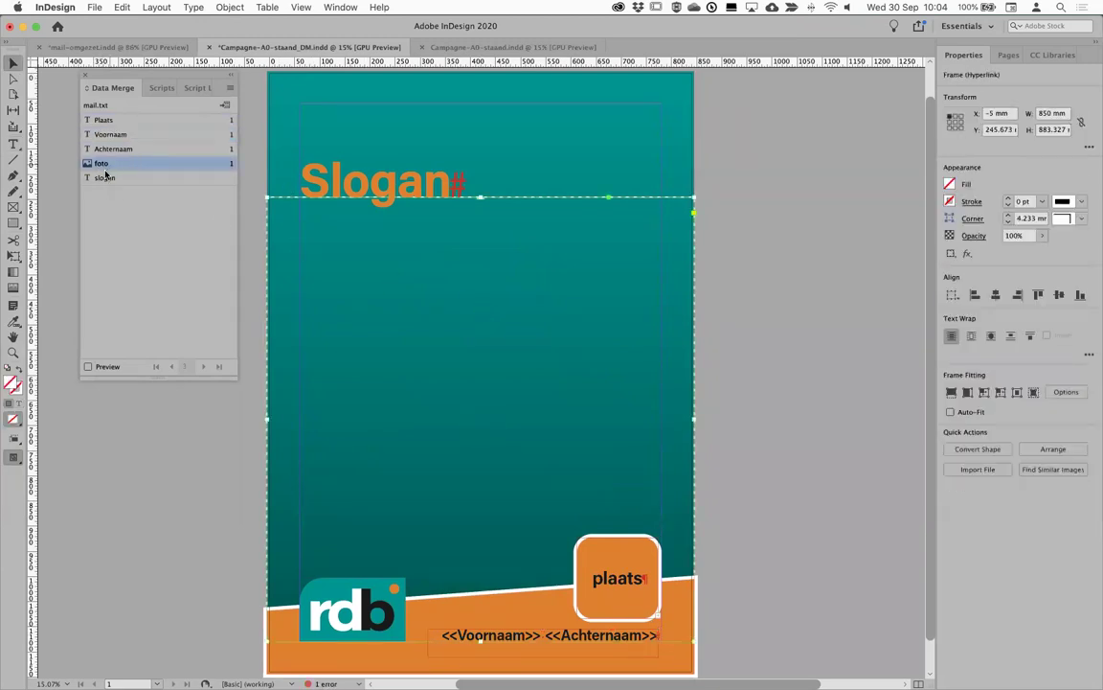
Turn the merge preview back on and browse to record 6
click(88, 366)
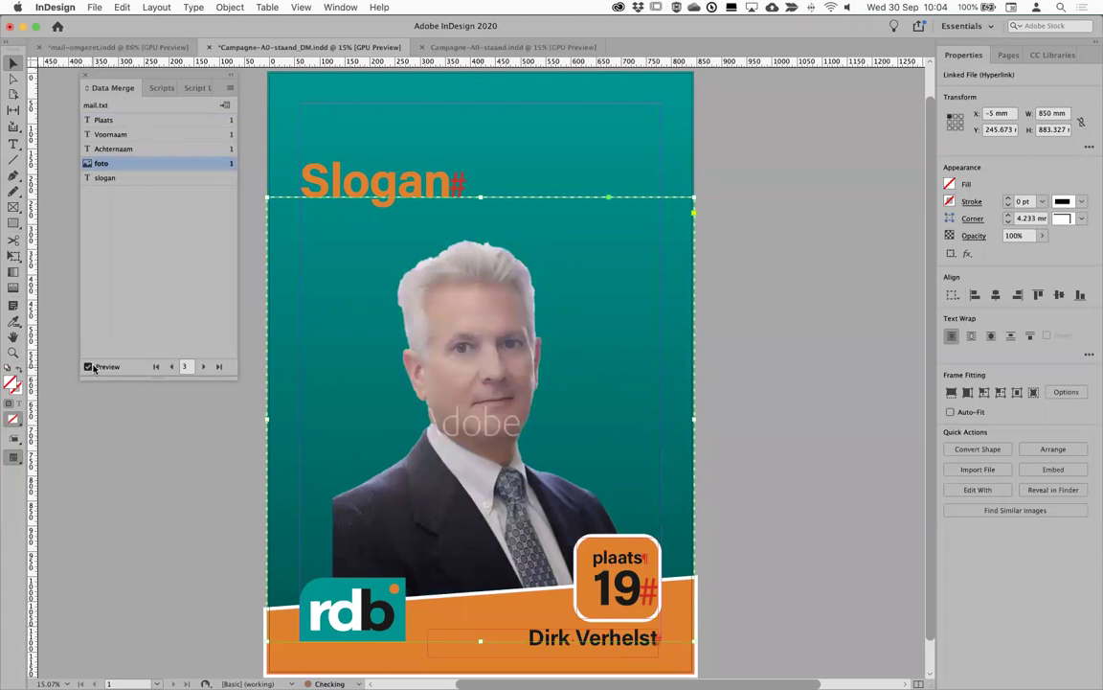
click(203, 366)
click(205, 367)
click(205, 367)
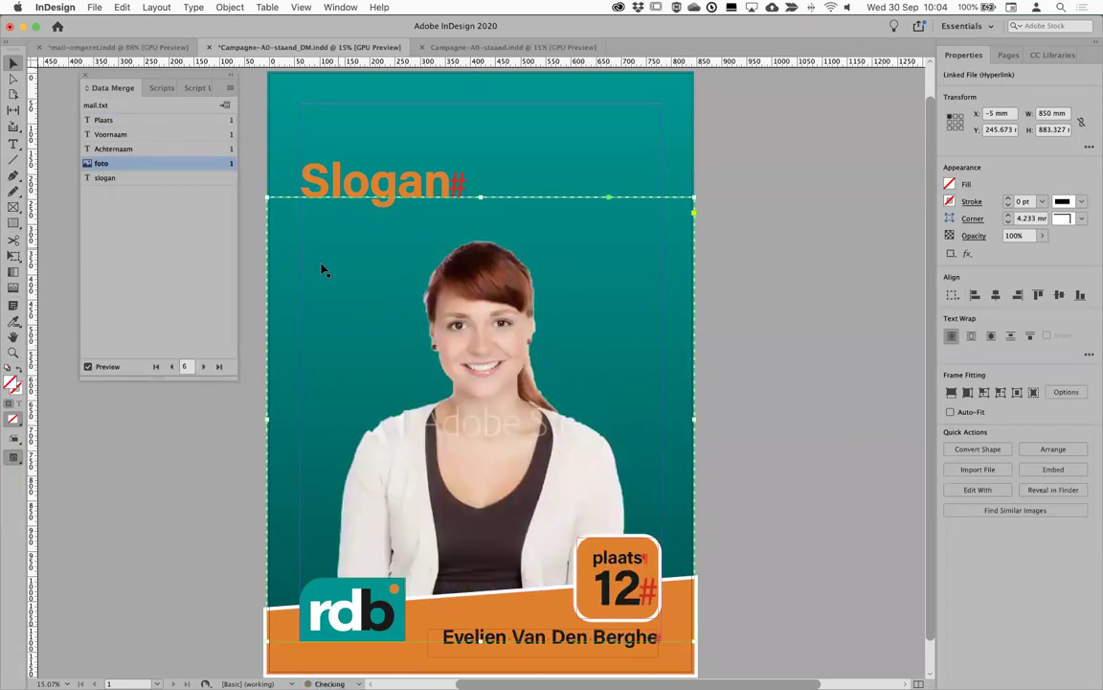
Replace the Slogan placeholder text above the photo with the slogan data field
double_click(343, 169)
key(super+a)
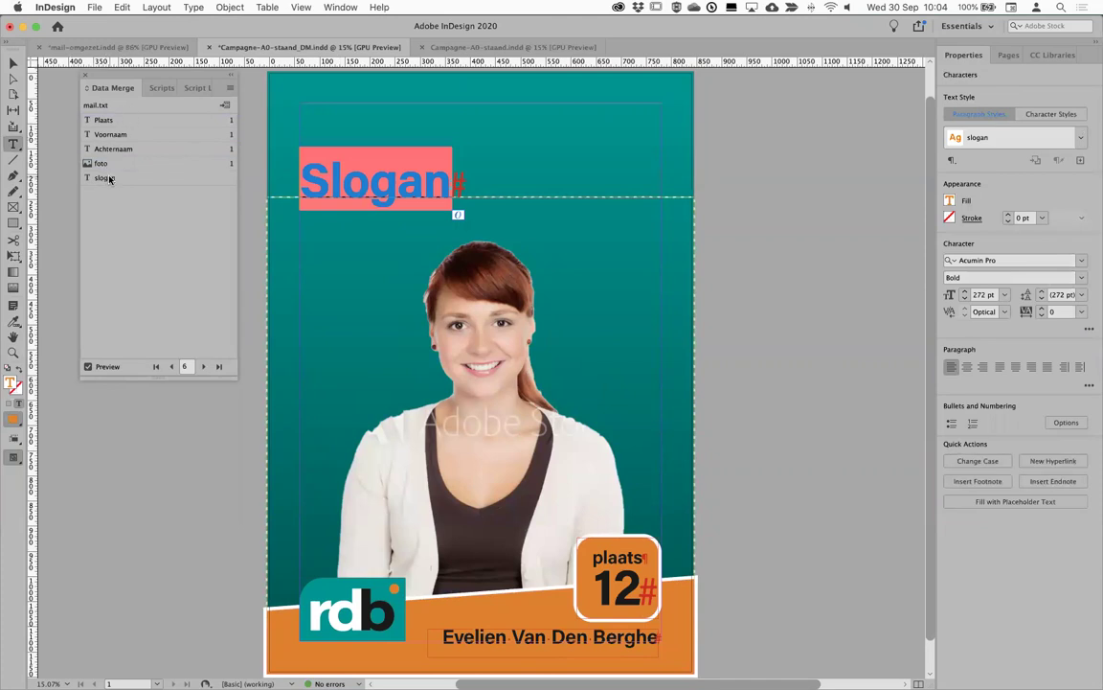
click(106, 177)
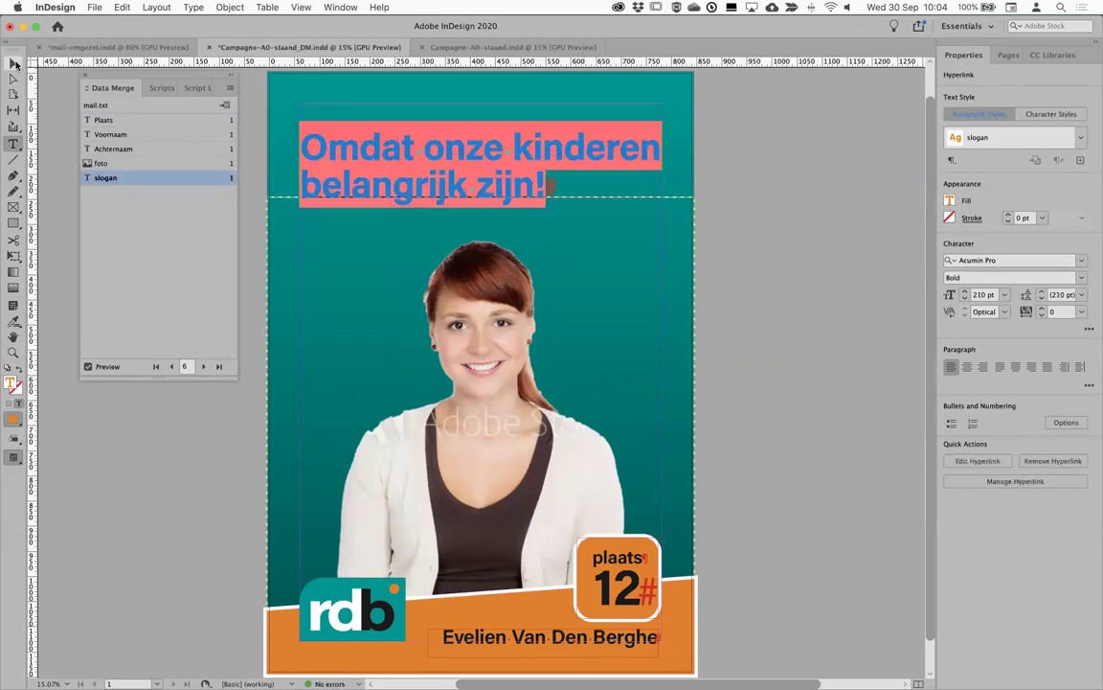
Examine the GREP style defined in the slogan paragraph style, keeping the headline in view, and leave the style unchanged
key(Escape)
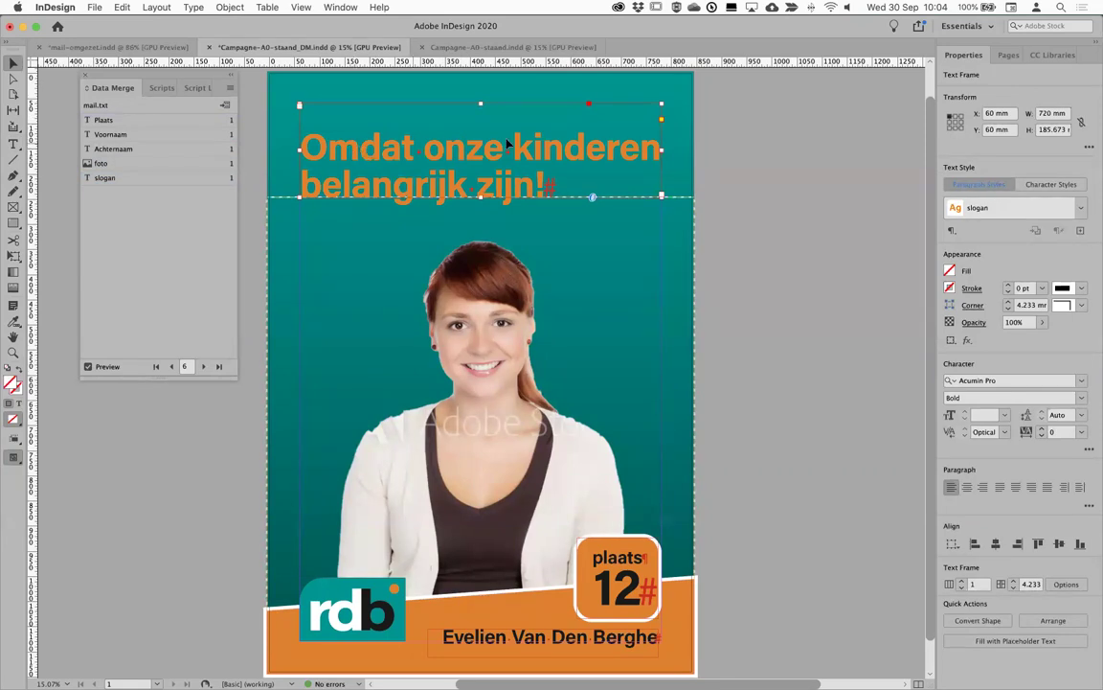
click(1080, 209)
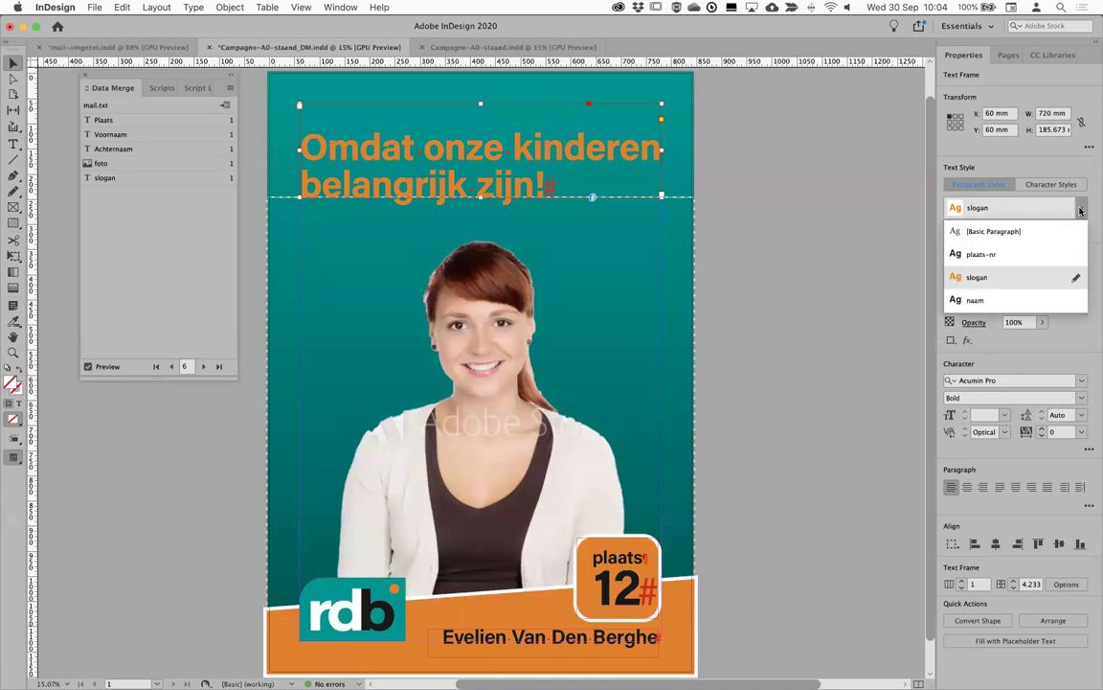
click(1076, 280)
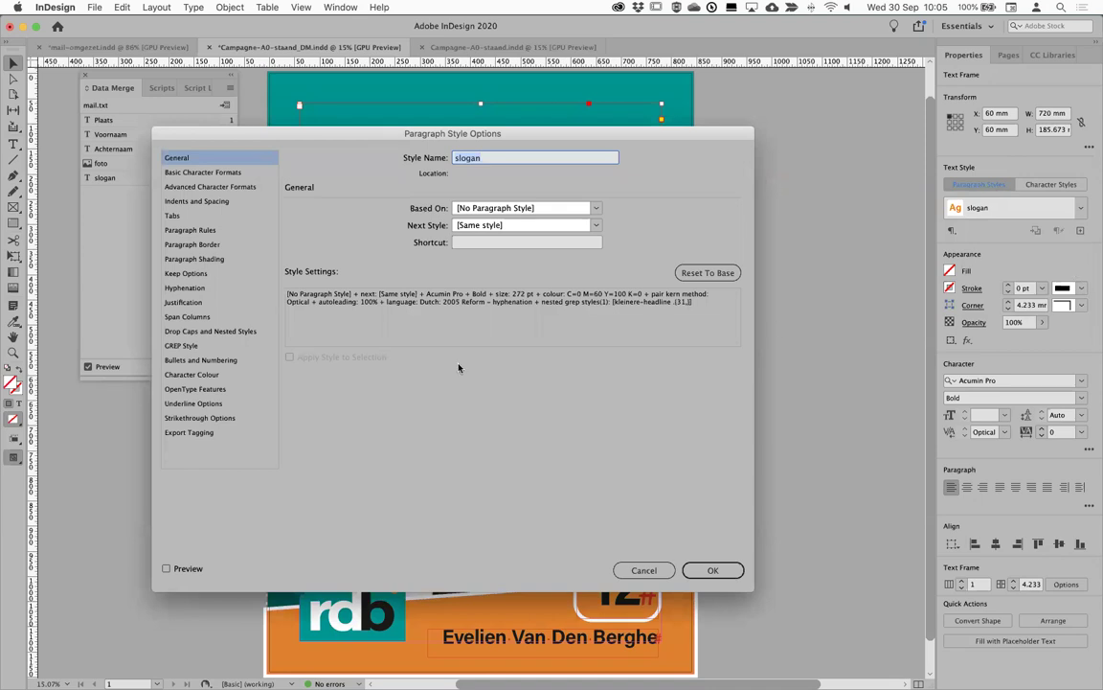
click(174, 345)
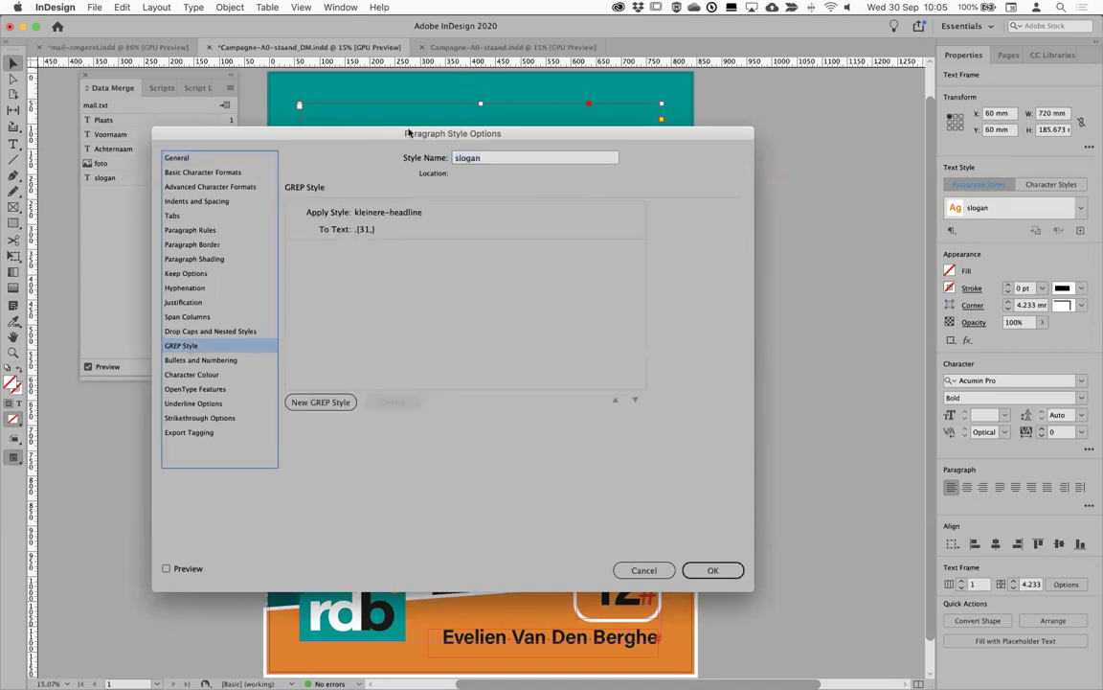
drag(407, 133, 948, 81)
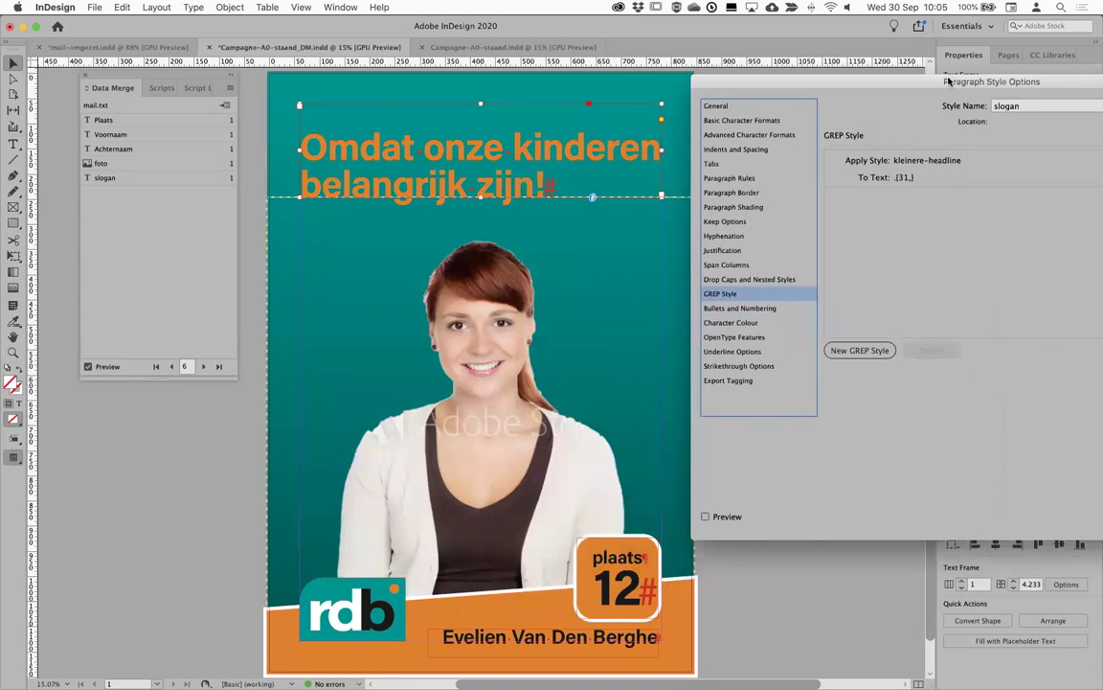
drag(948, 82, 841, 70)
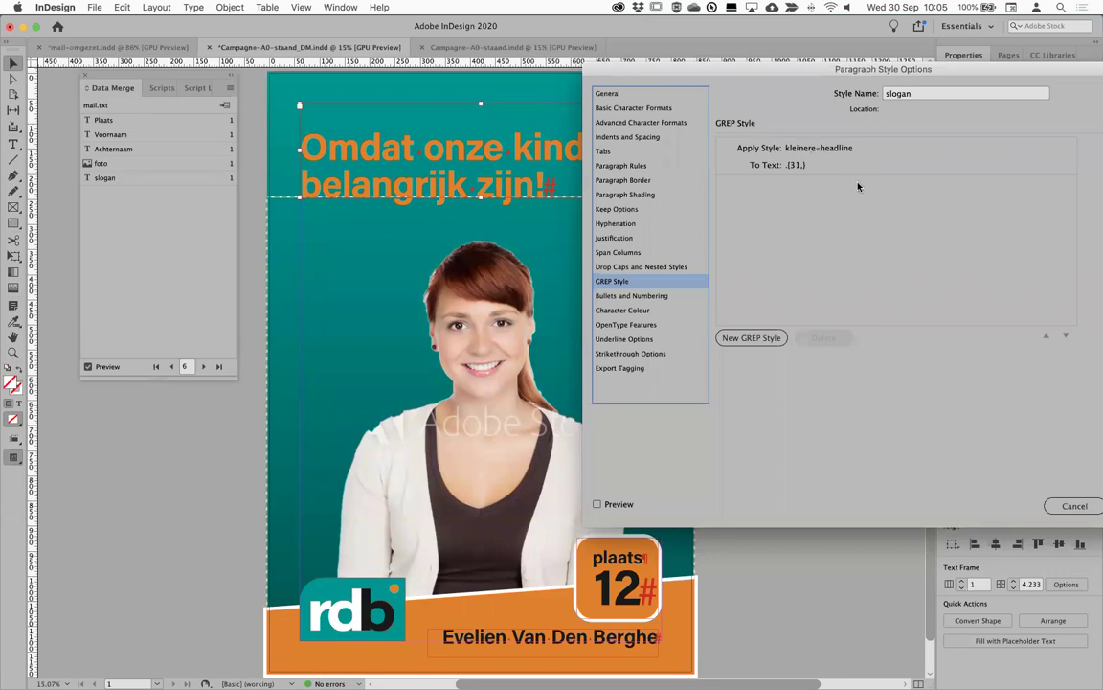
click(1068, 507)
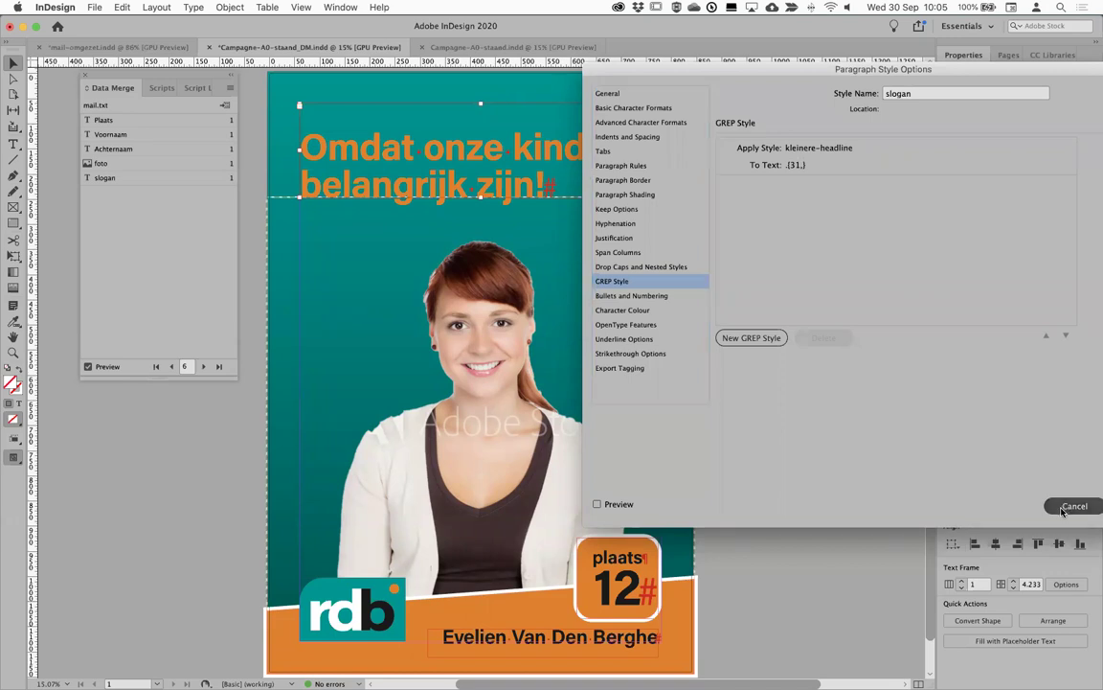
click(1067, 507)
Examine the settings of the kleinere-headline character style and leave them unchanged
click(1054, 184)
click(1075, 209)
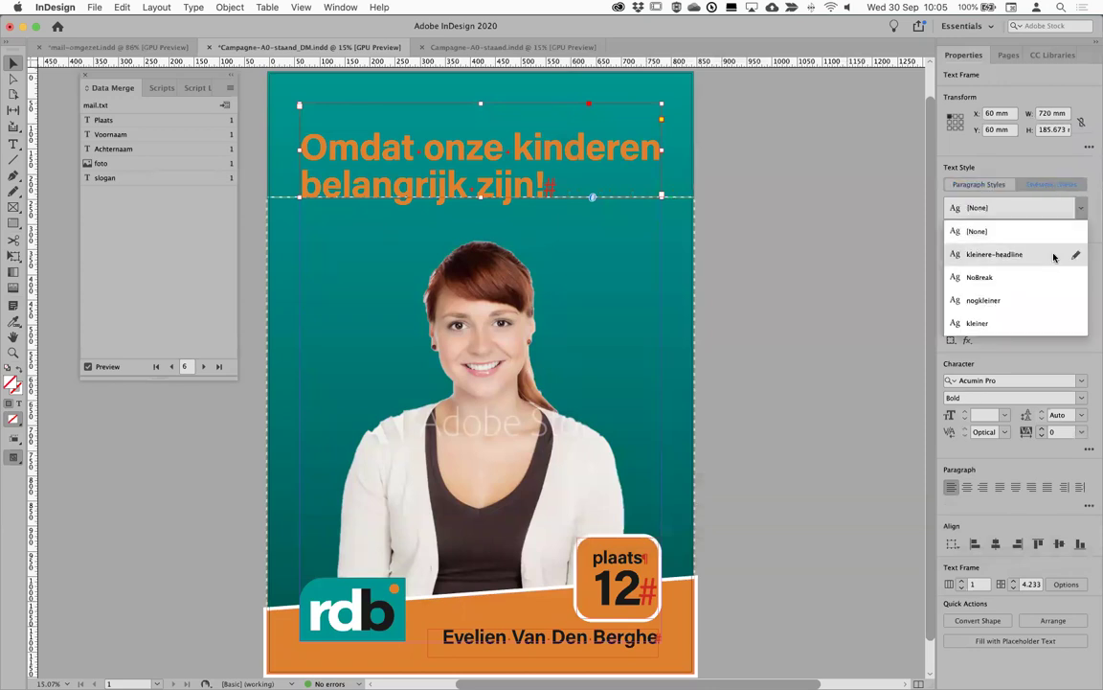
click(1075, 252)
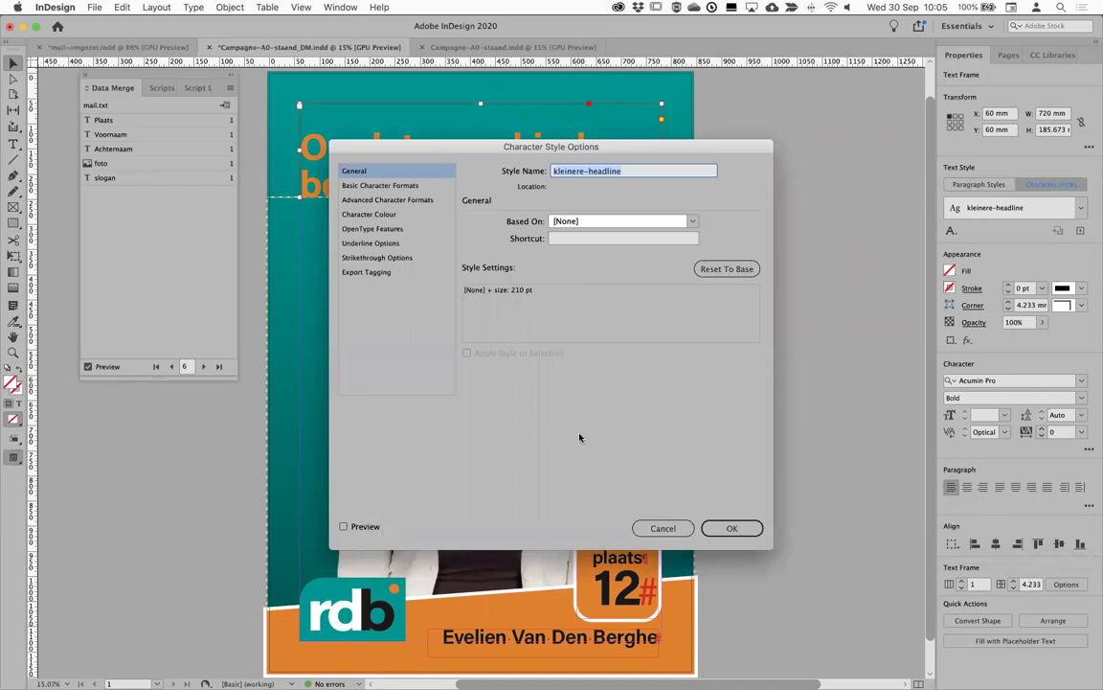
click(661, 529)
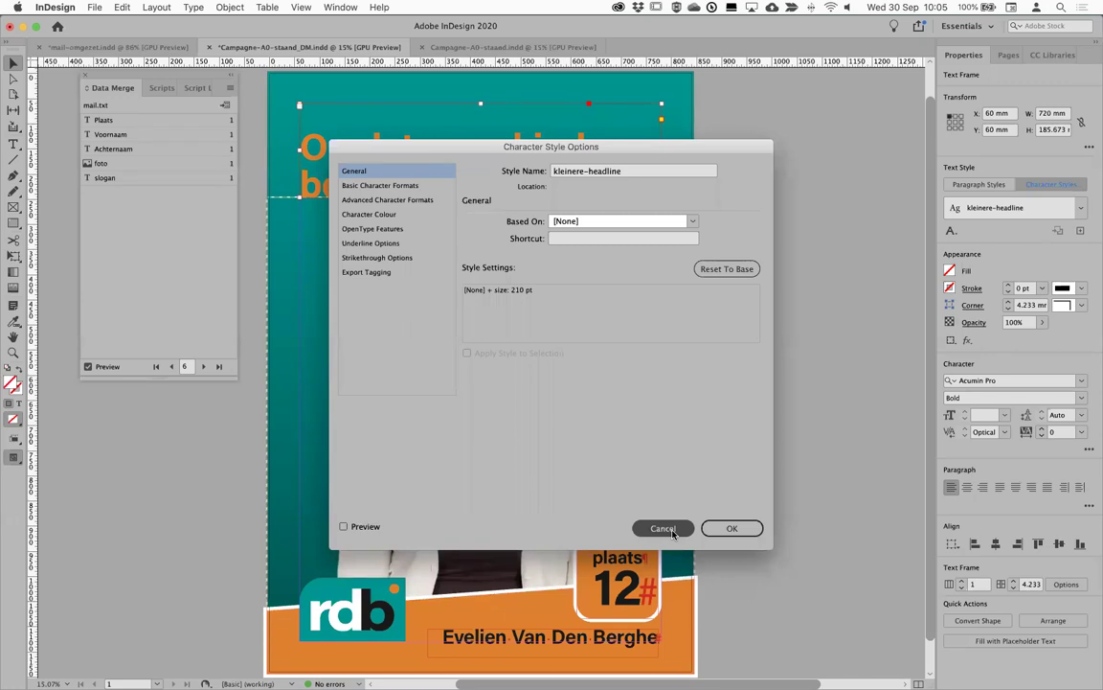
click(673, 532)
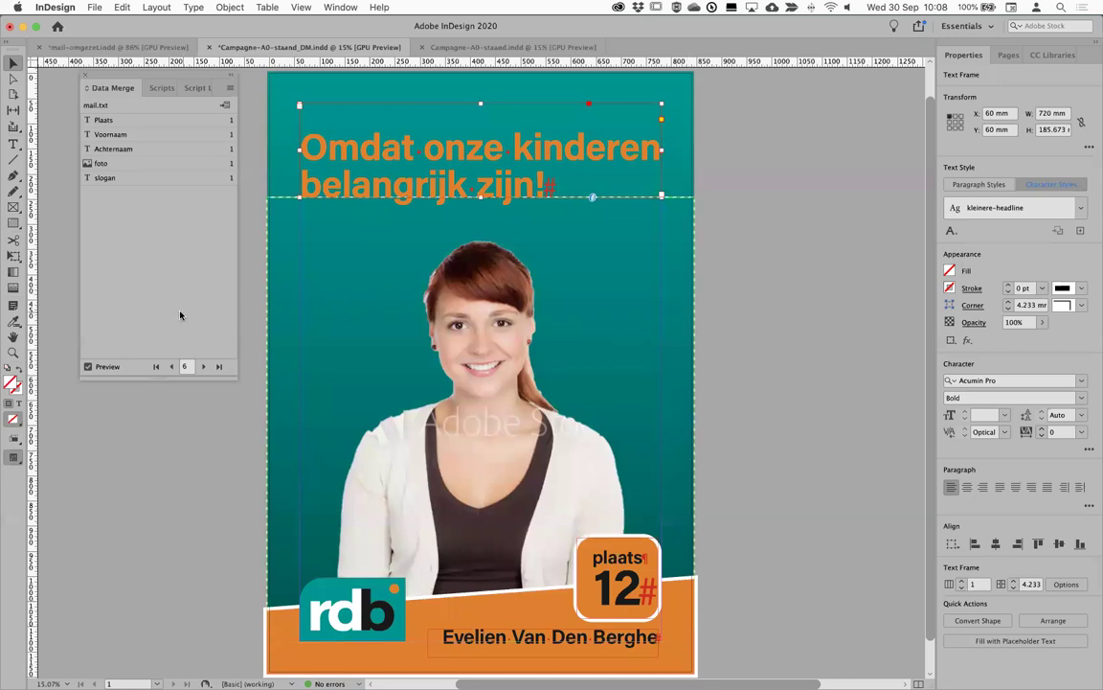
Switch to Excel and enlarge the minicatalogus sheet to 170% to examine its column headers and records
key(super+Tab)
click(637, 342)
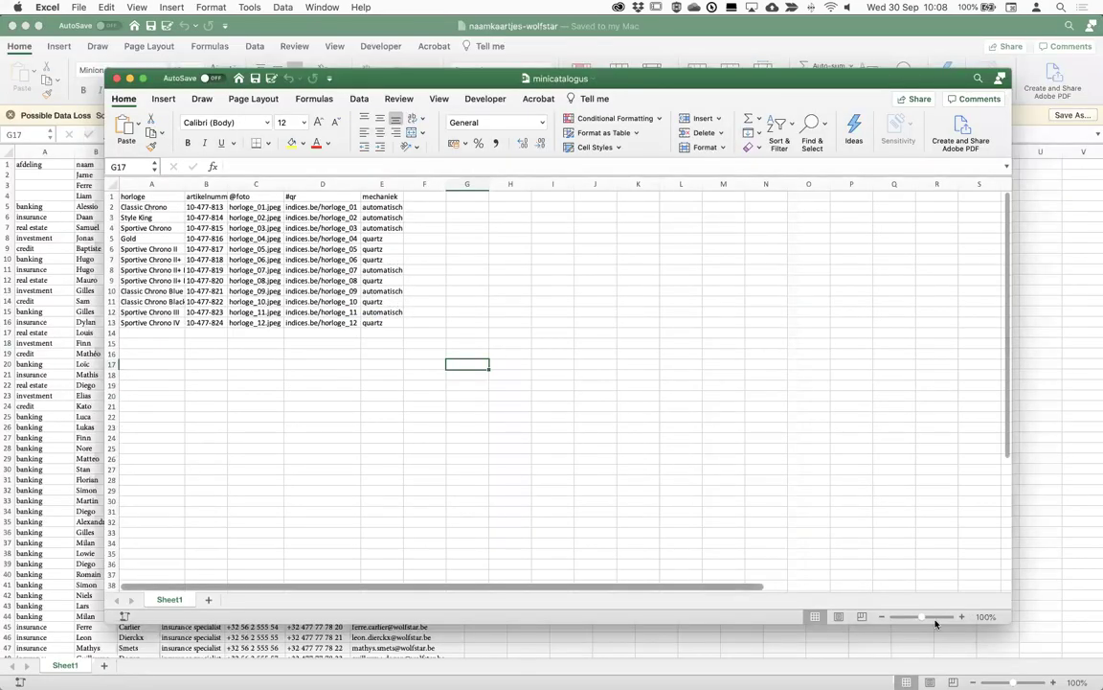
mouse_move(924, 618)
mouse_down()
mouse_move(943, 618)
mouse_move(931, 618)
mouse_up()
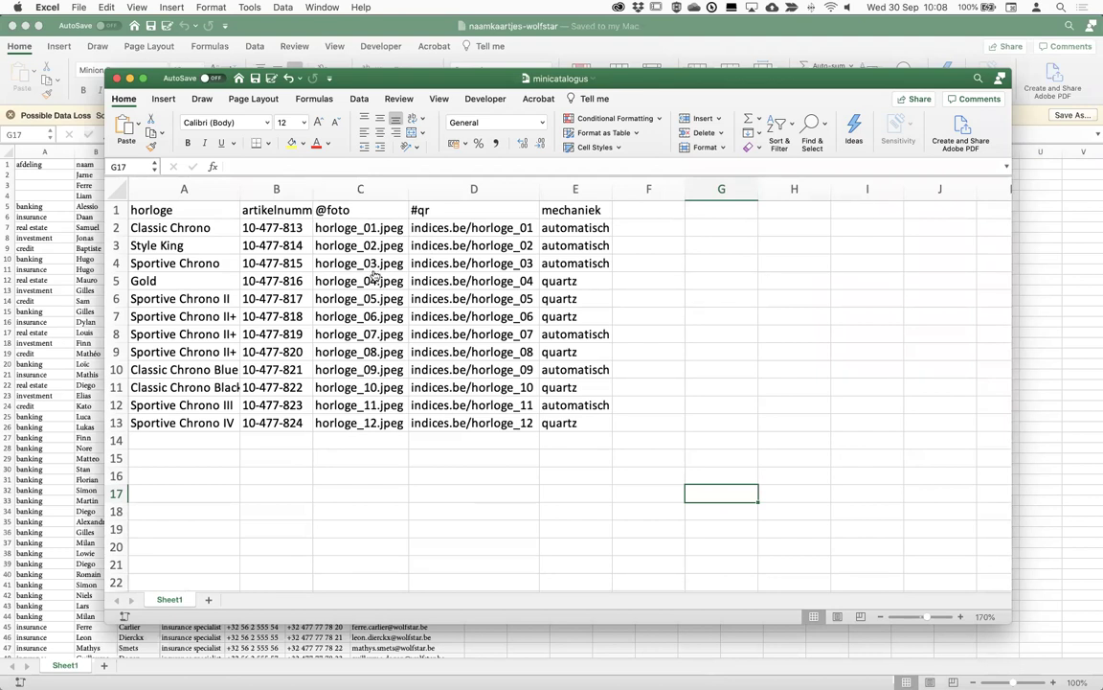
Switch back to InDesign and close Campagne-A0-staand.indd and mail-omgezet.indd, leaving only the Campagne-A0-staand_DM.indd template open
key(super+Tab)
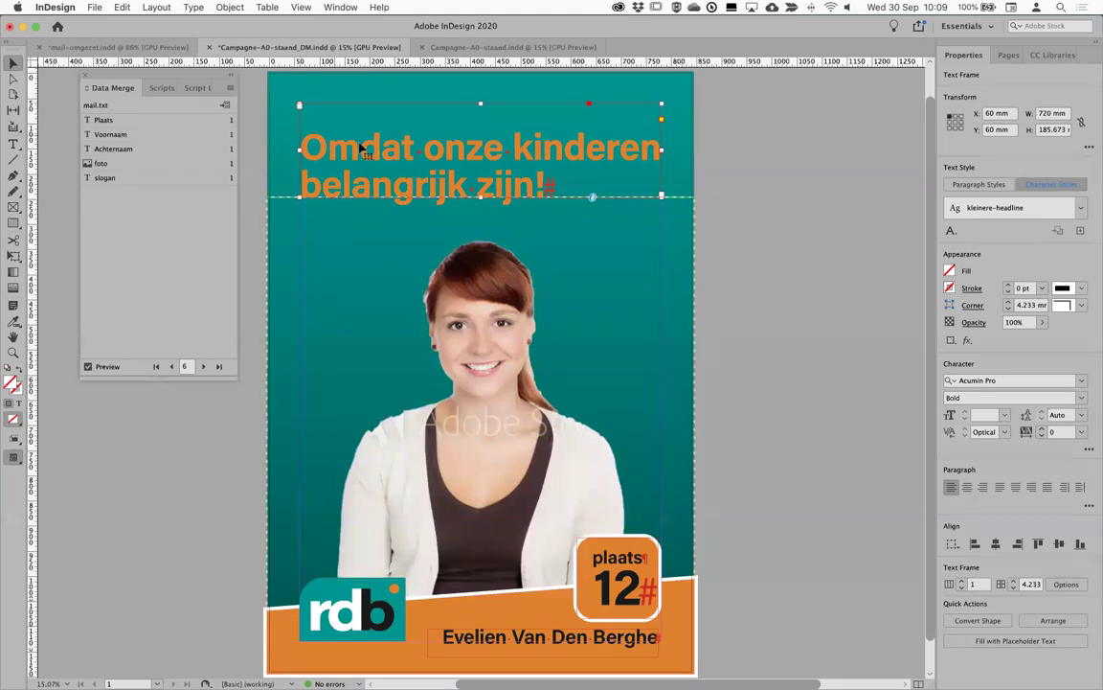
click(88, 367)
click(88, 367)
click(423, 47)
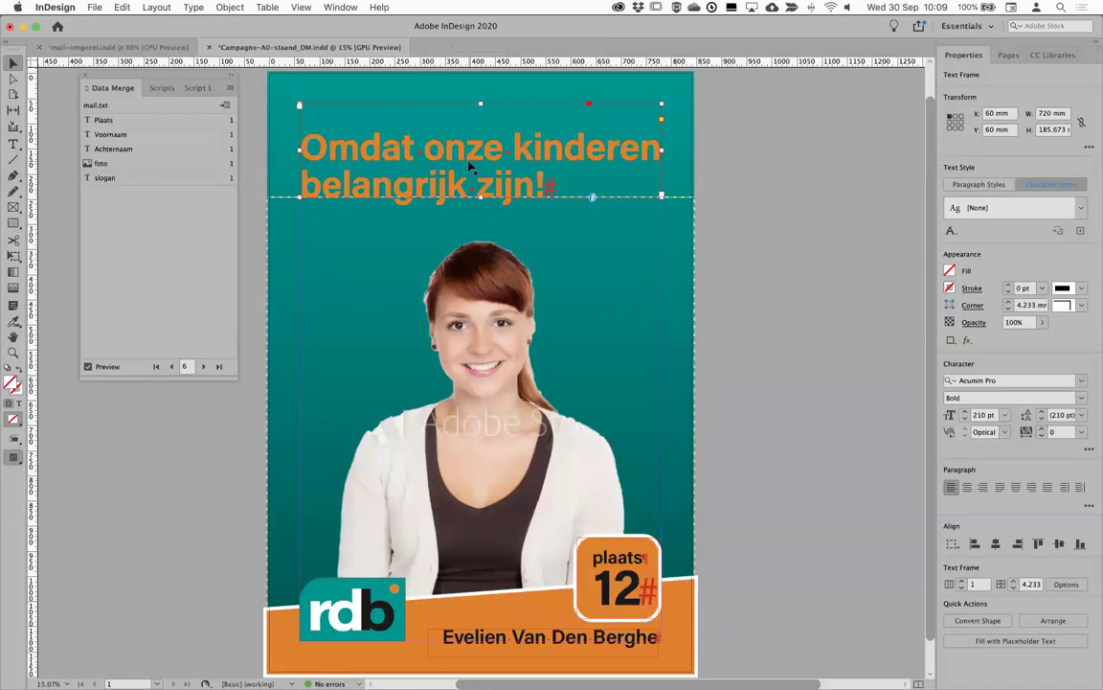
click(38, 47)
click(557, 374)
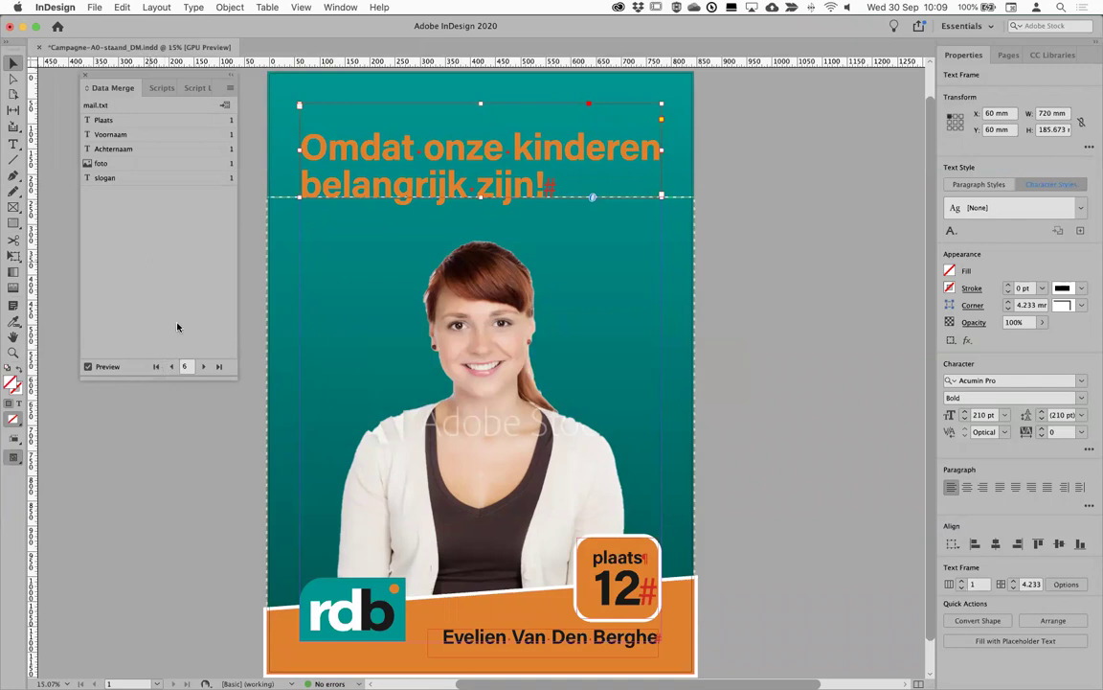
Create a merged document from all records with a single record per document page, and dismiss the overset text report
click(226, 106)
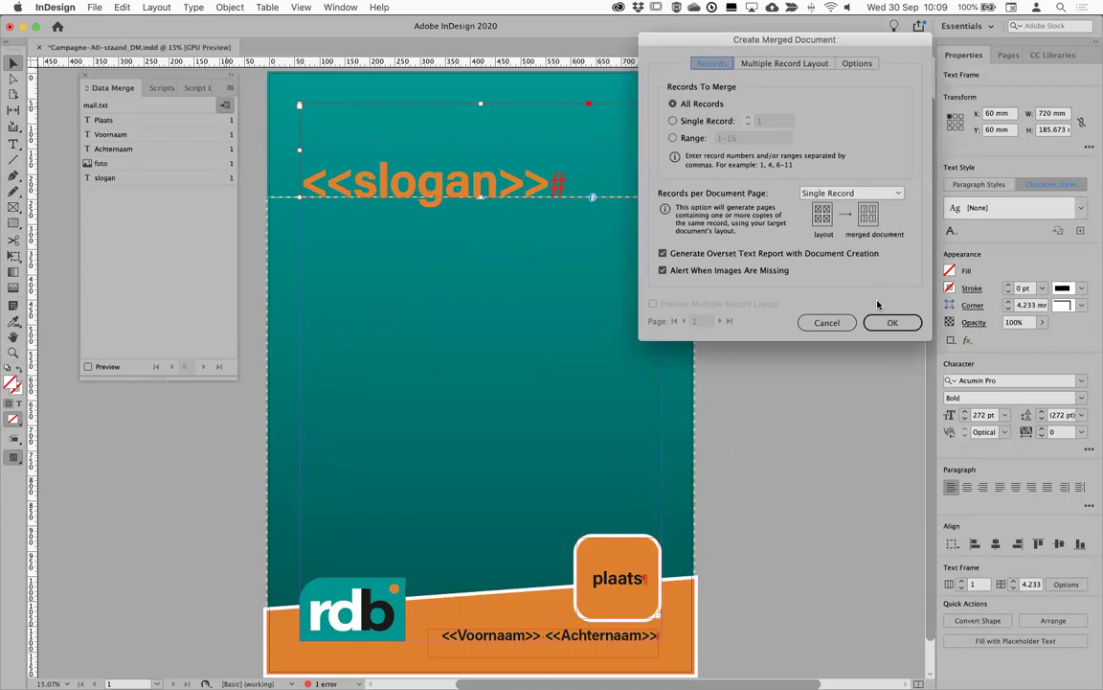
click(893, 324)
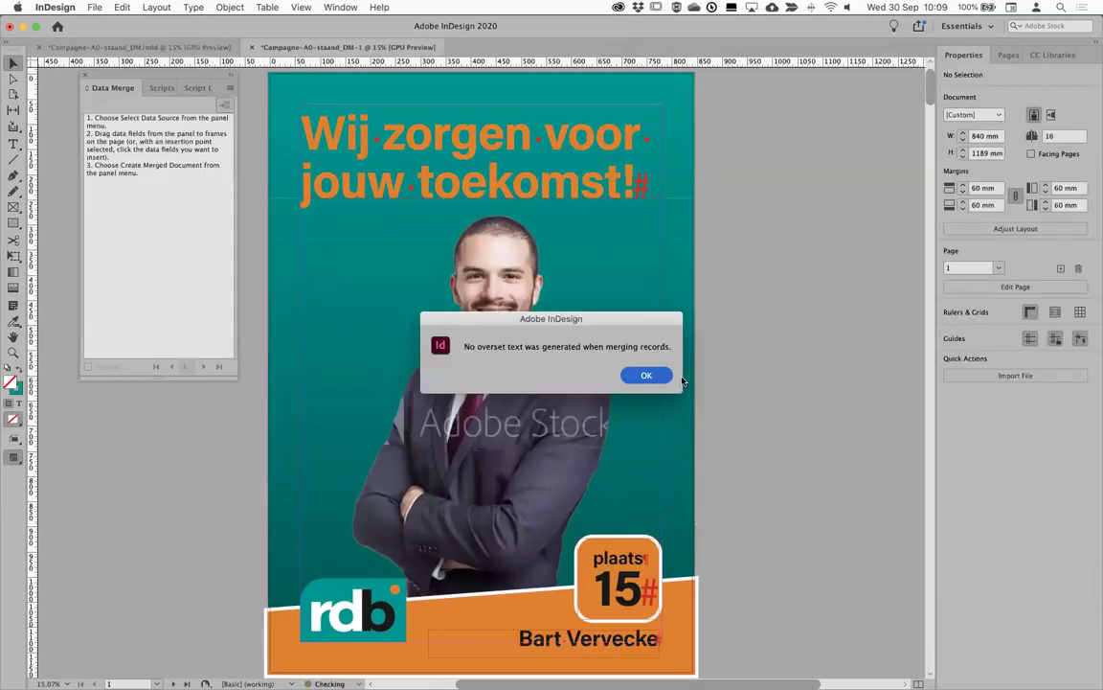
click(647, 374)
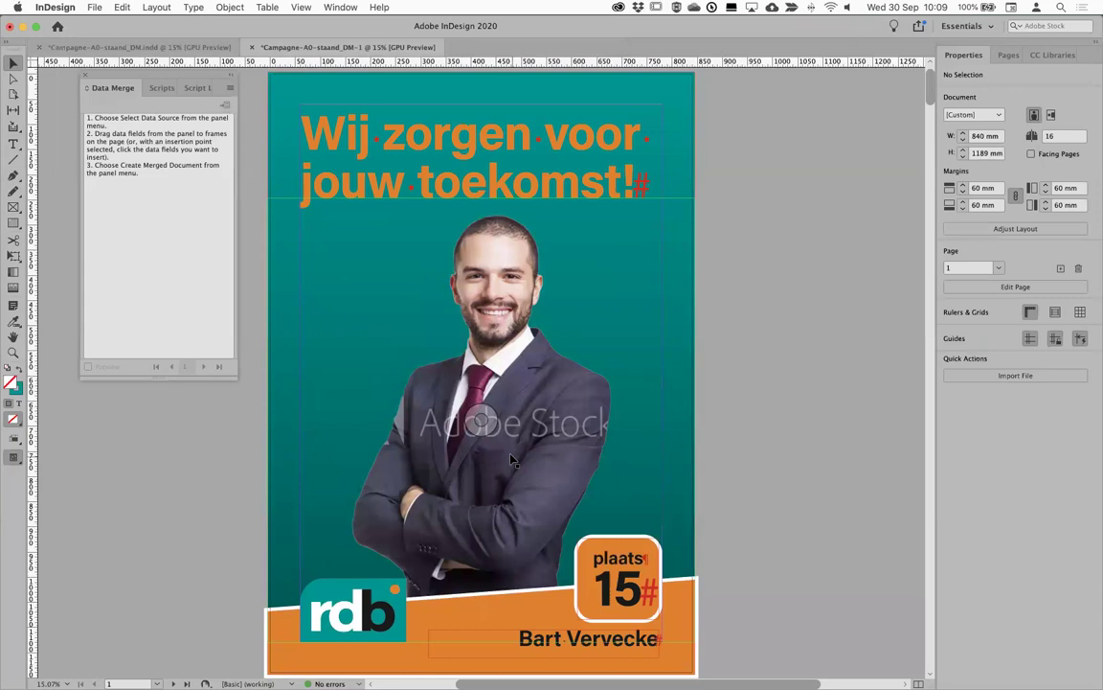
Replace the first name in the name line on page 1 of the merged document with a different first name
key(t)
drag(534, 637, 519, 639)
text(G)
key(Delete)
text(er)
key(Delete)
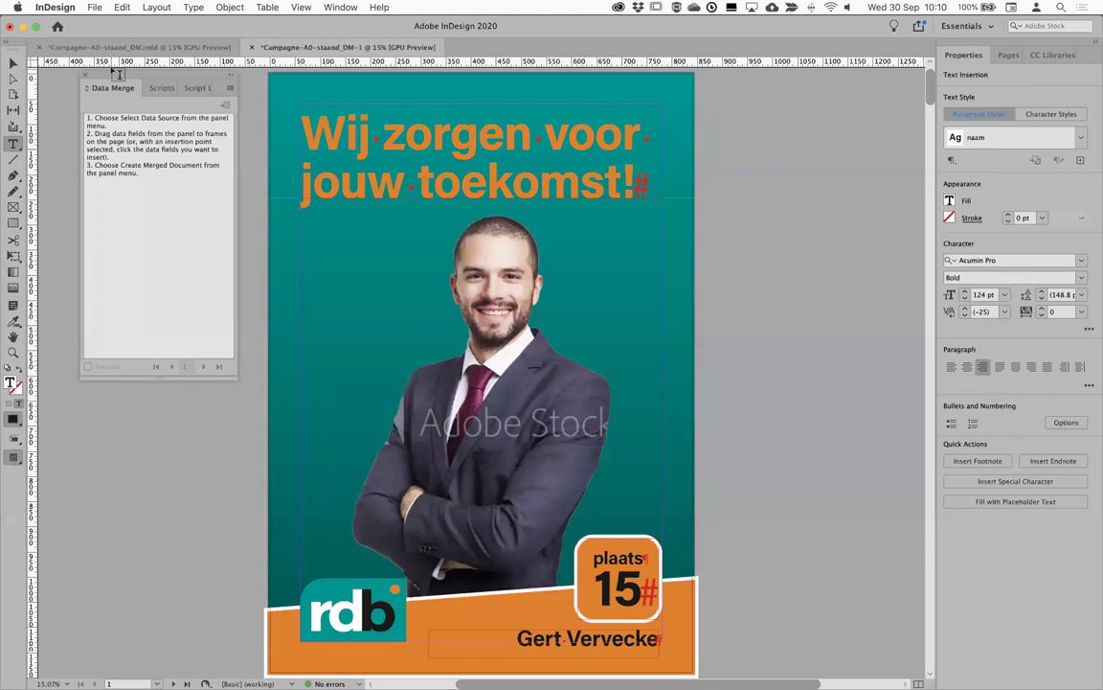
Open mail.txt from the rdb folder in TextEdit and widen its window until each record fits on one line
key(super+Tab)
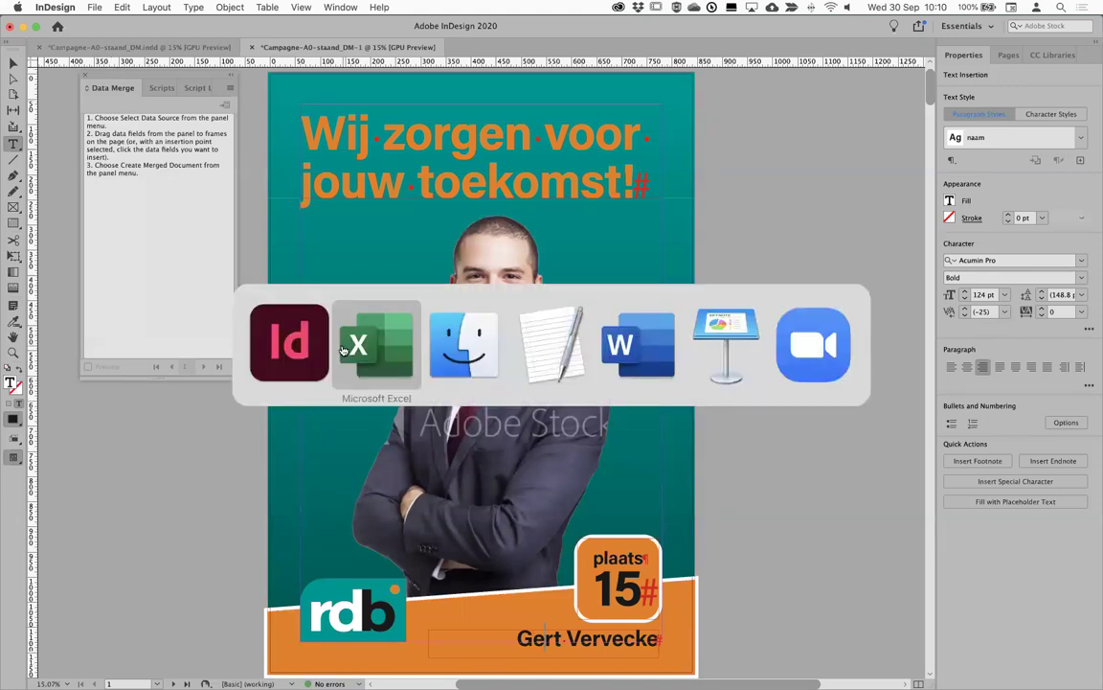
key(super+Tab)
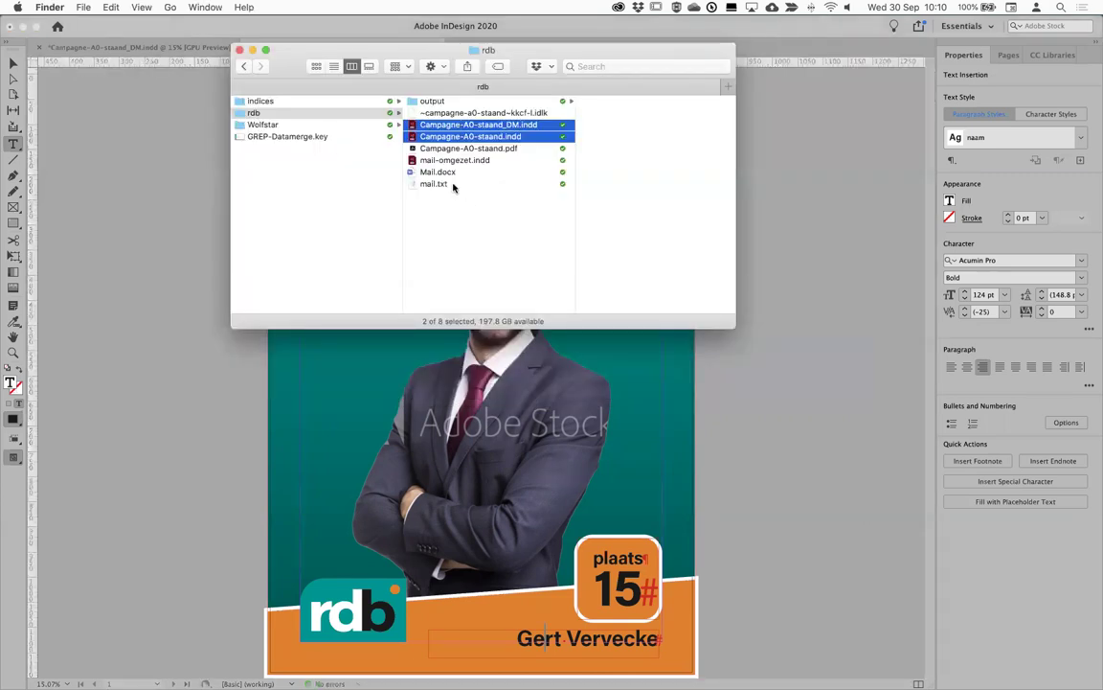
click(436, 184)
double_click(437, 184)
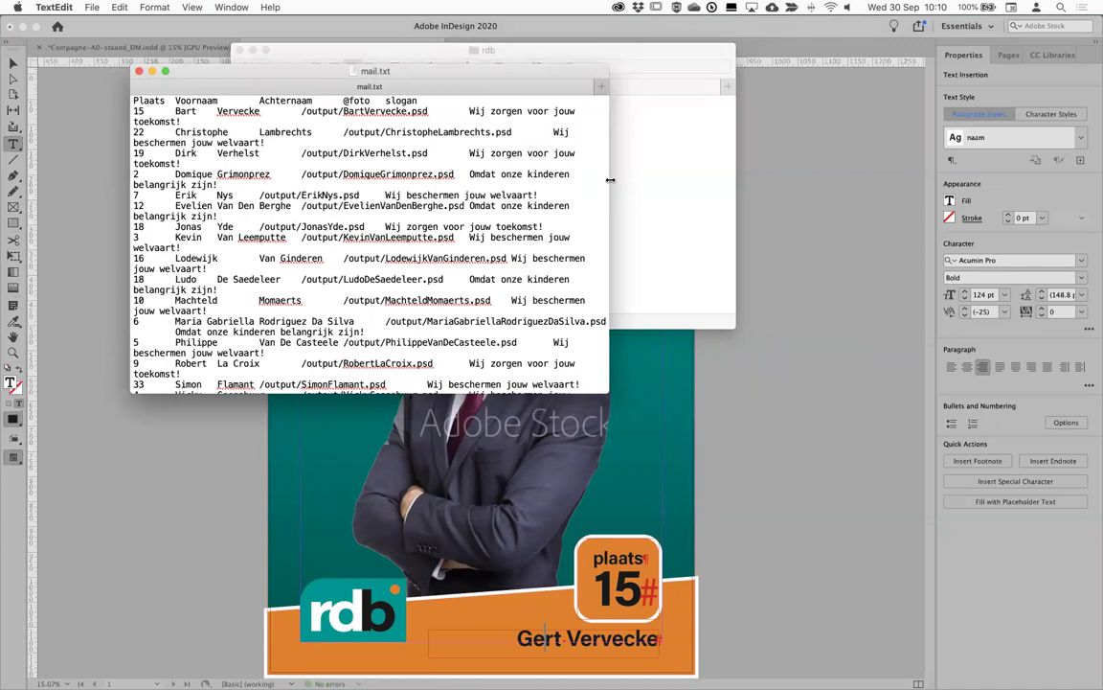
drag(608, 191, 882, 192)
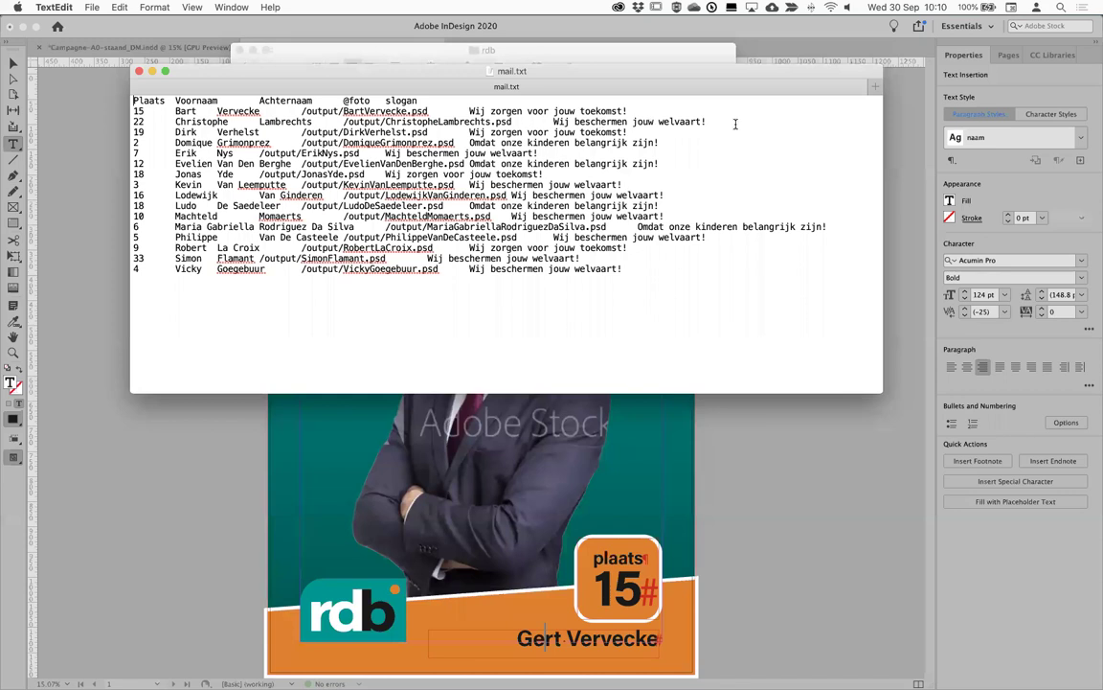
Search mail.txt for the slogan "Wij beschermen jouw welvaart!", copied from the second record
drag(553, 121, 712, 122)
key(super+c)
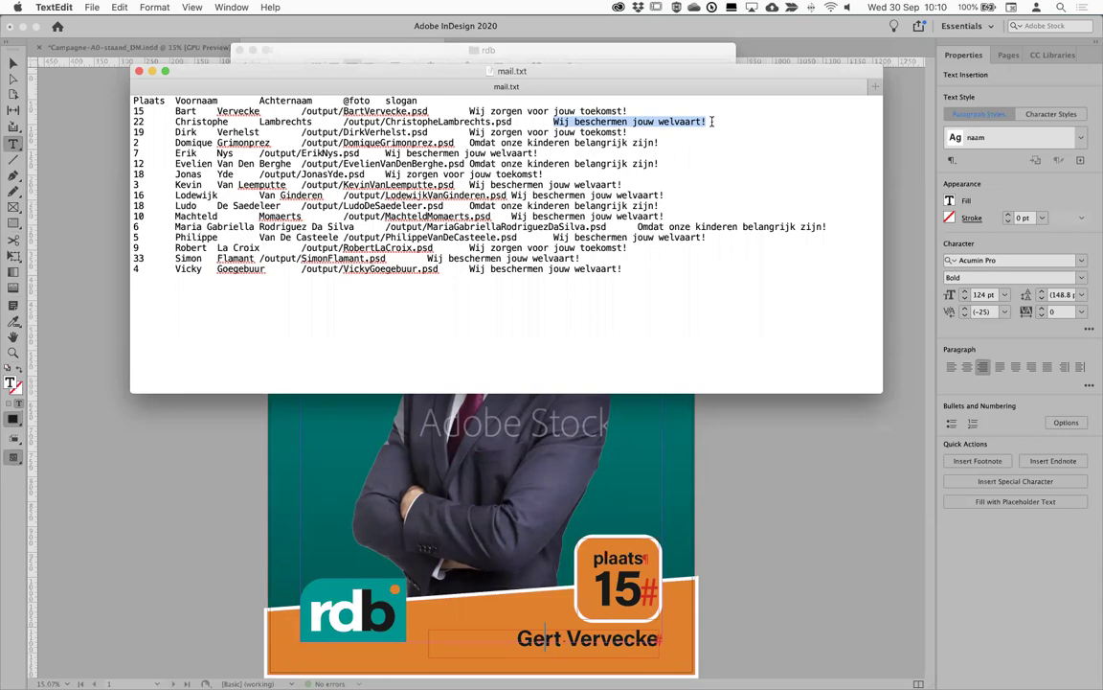
key(super+f)
key(super+e)
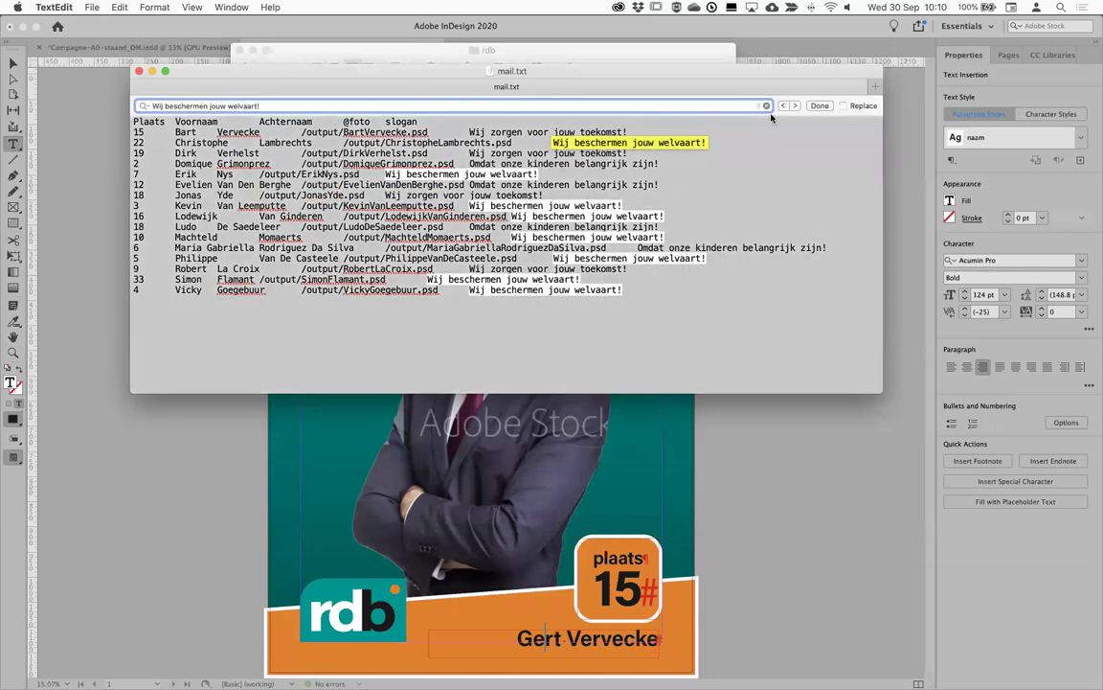
Replace every occurrence of the found slogan with "Wij beschermen onze welvaart!" and save mail.txt
click(855, 105)
click(204, 121)
key(super+v)
text(onze)
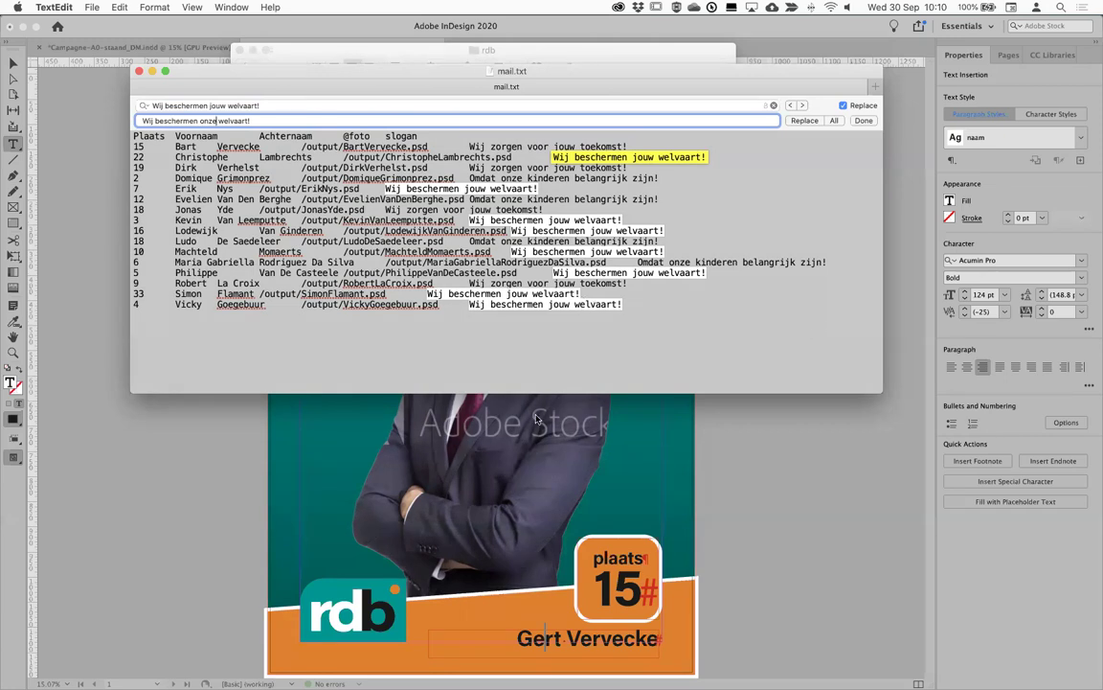
click(704, 322)
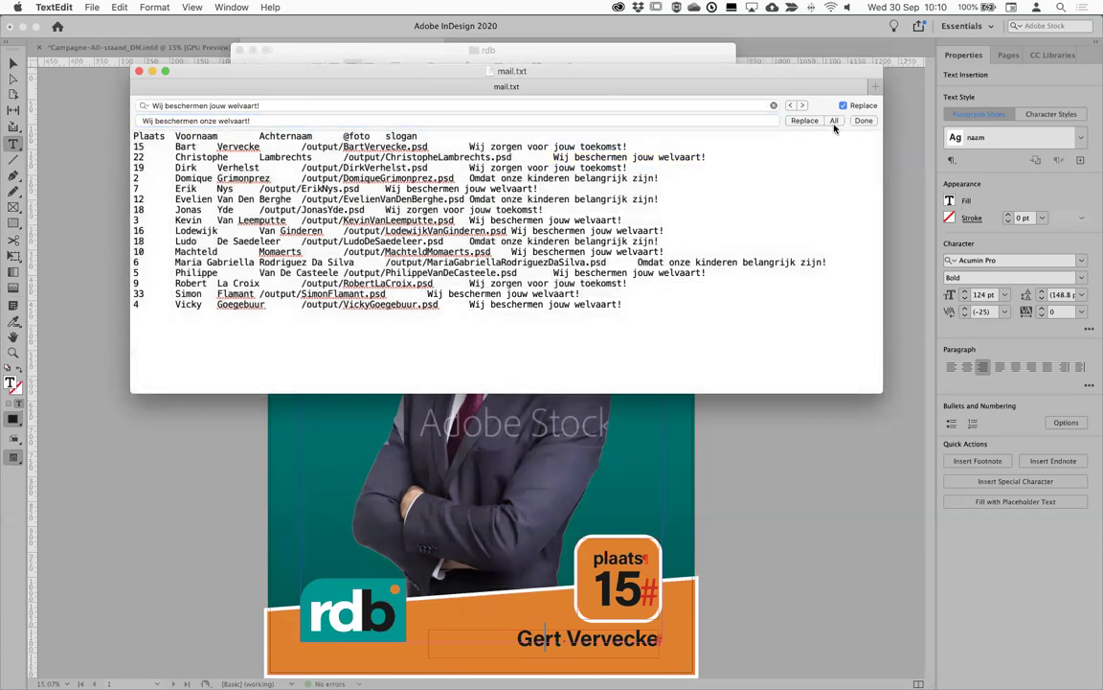
click(806, 121)
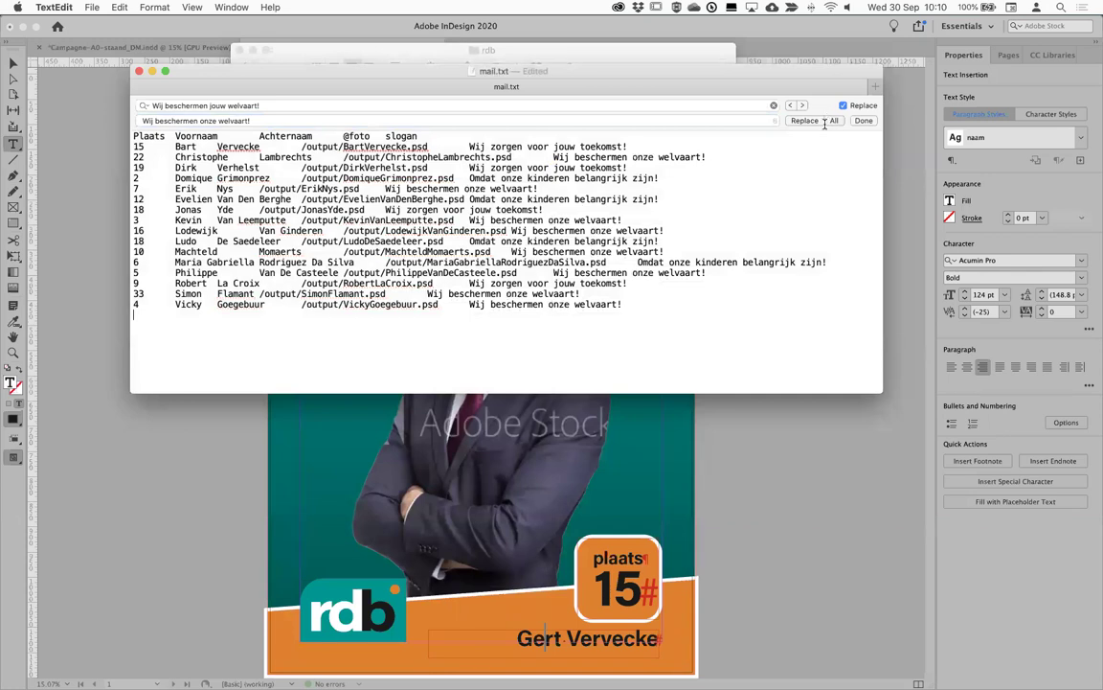
key(super+s)
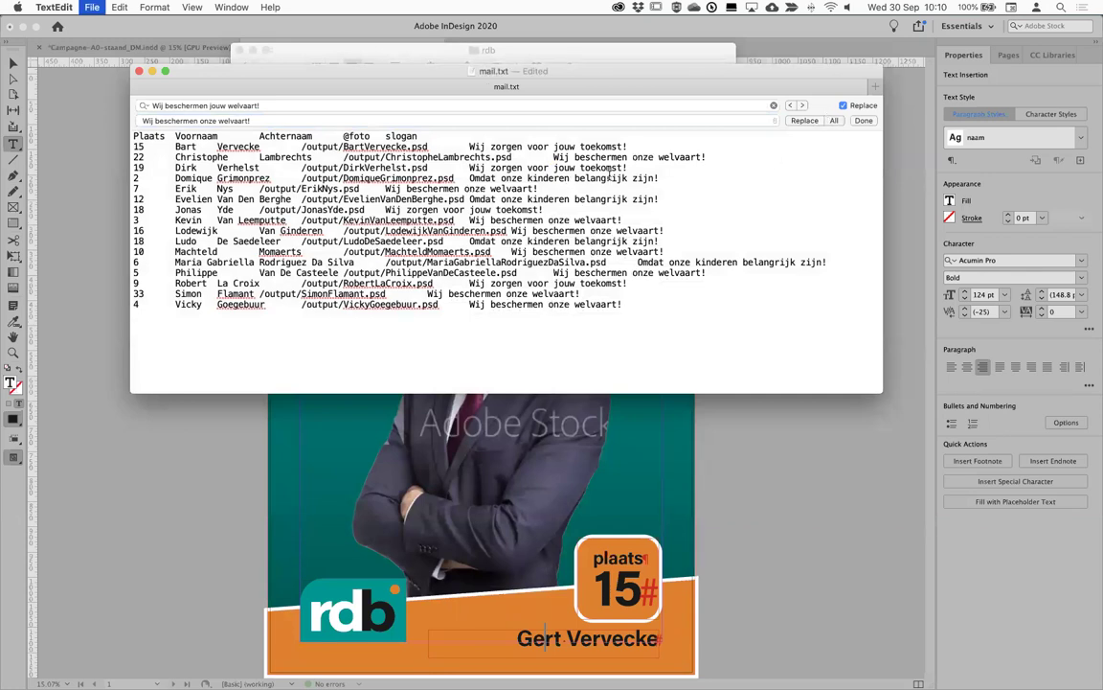
Return to the Campagne-A0-staand_DM.indd template in InDesign and preview merge record 5
click(123, 43)
click(157, 48)
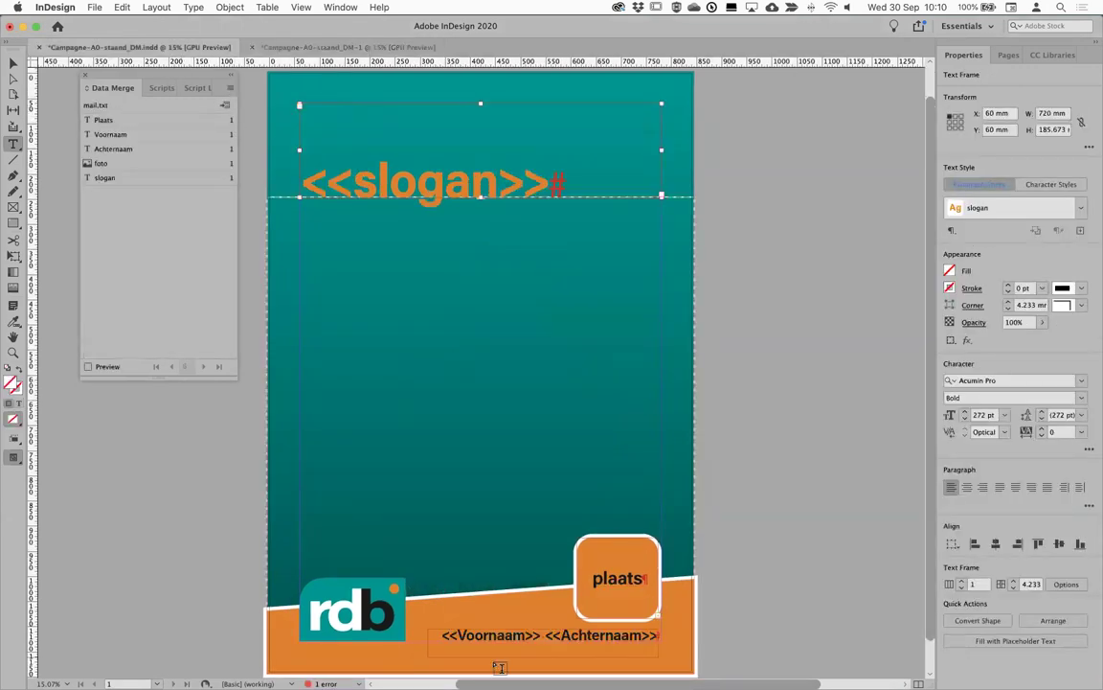
click(96, 368)
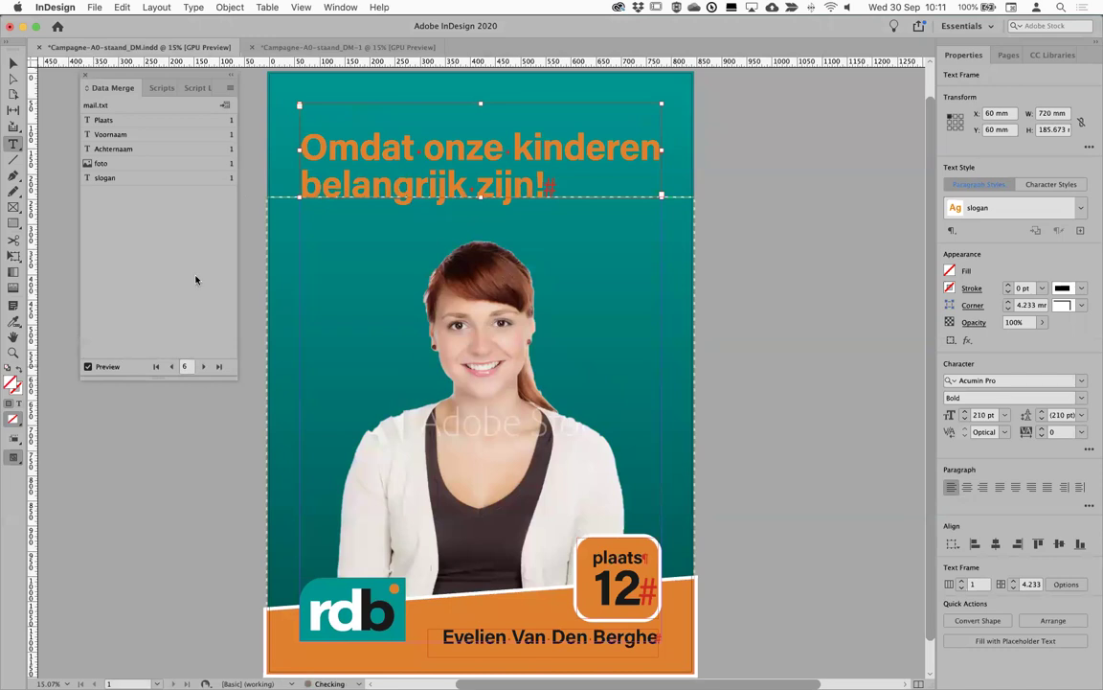
click(173, 365)
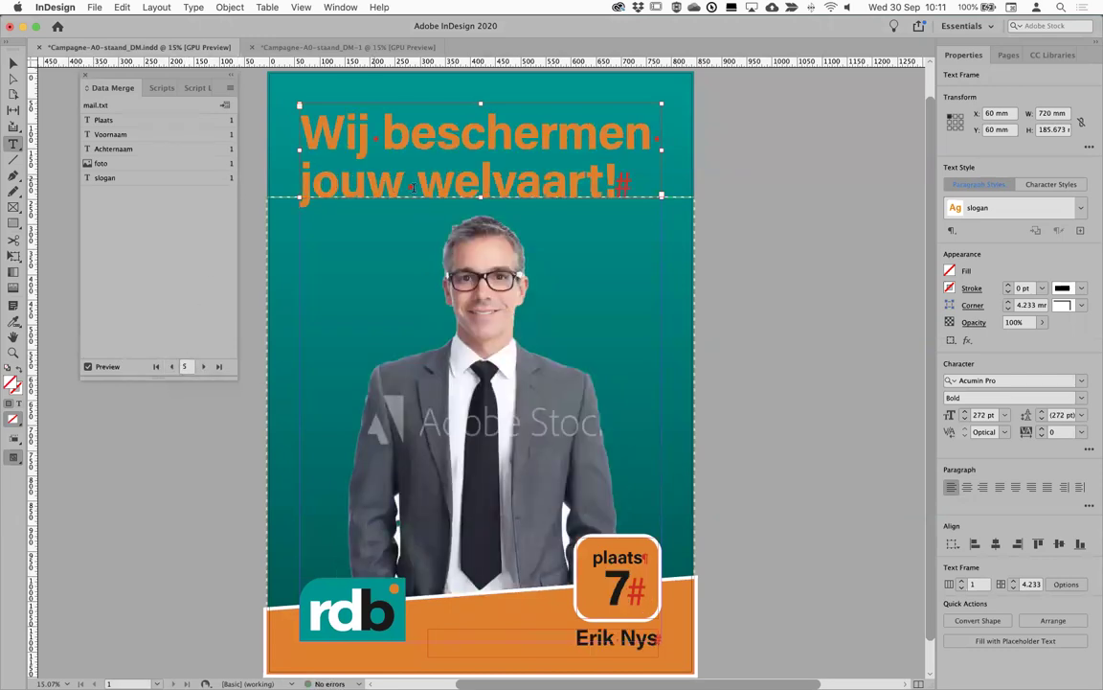
Update the template's mail.txt data source and turn the merge preview back on to check the slogan
click(229, 87)
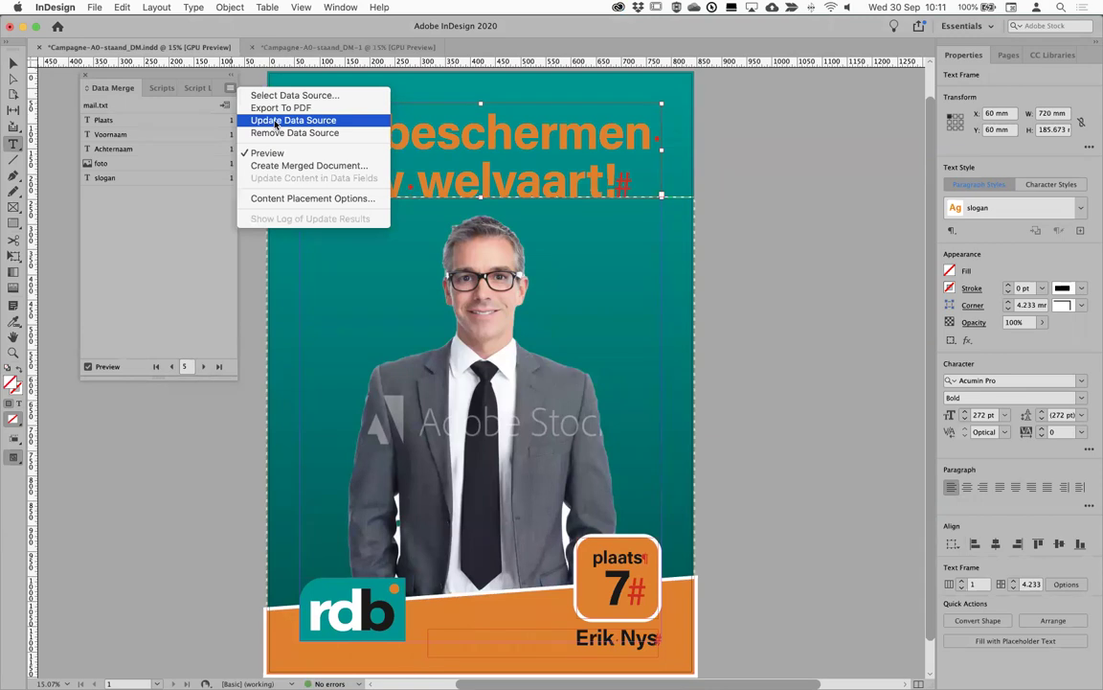
click(276, 121)
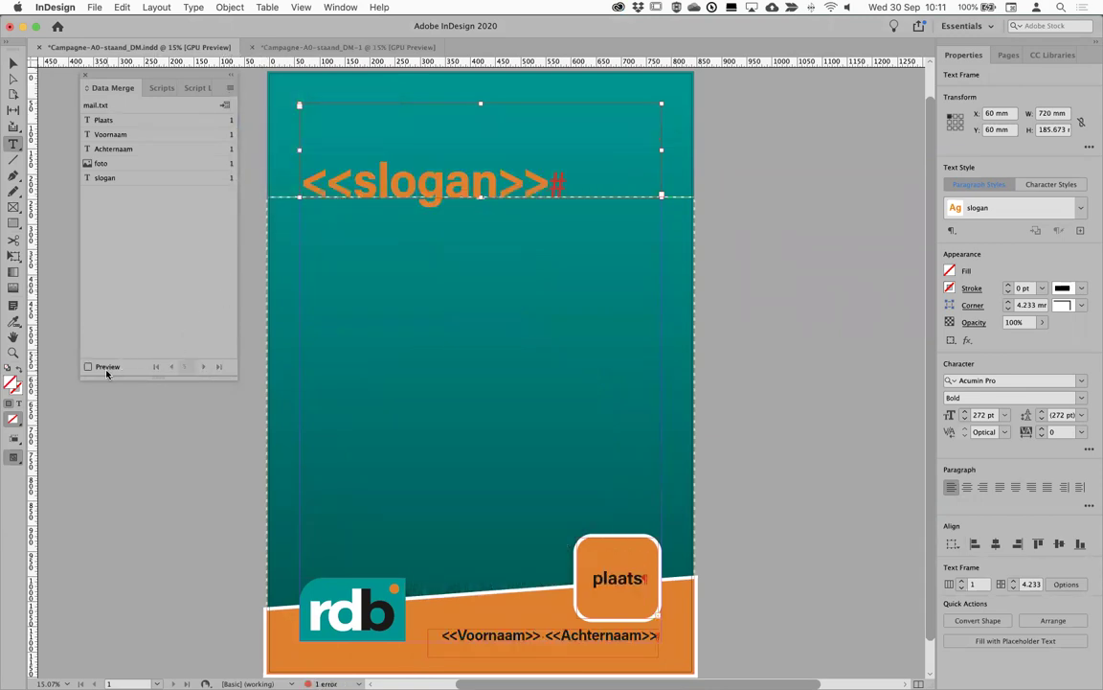
click(87, 366)
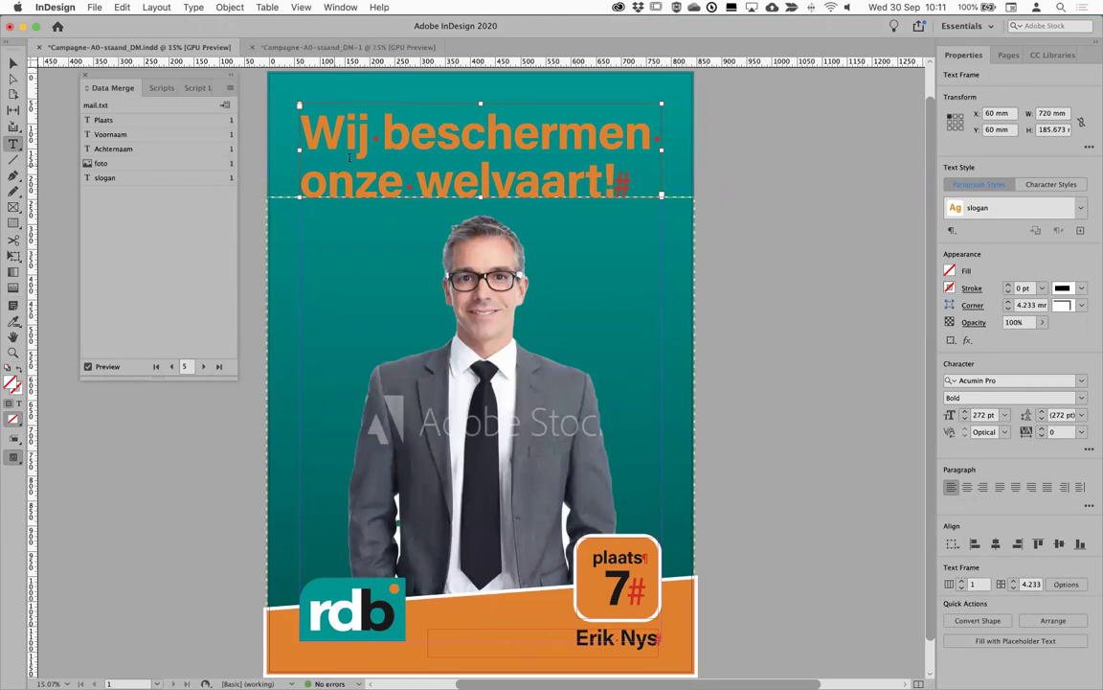
click(222, 102)
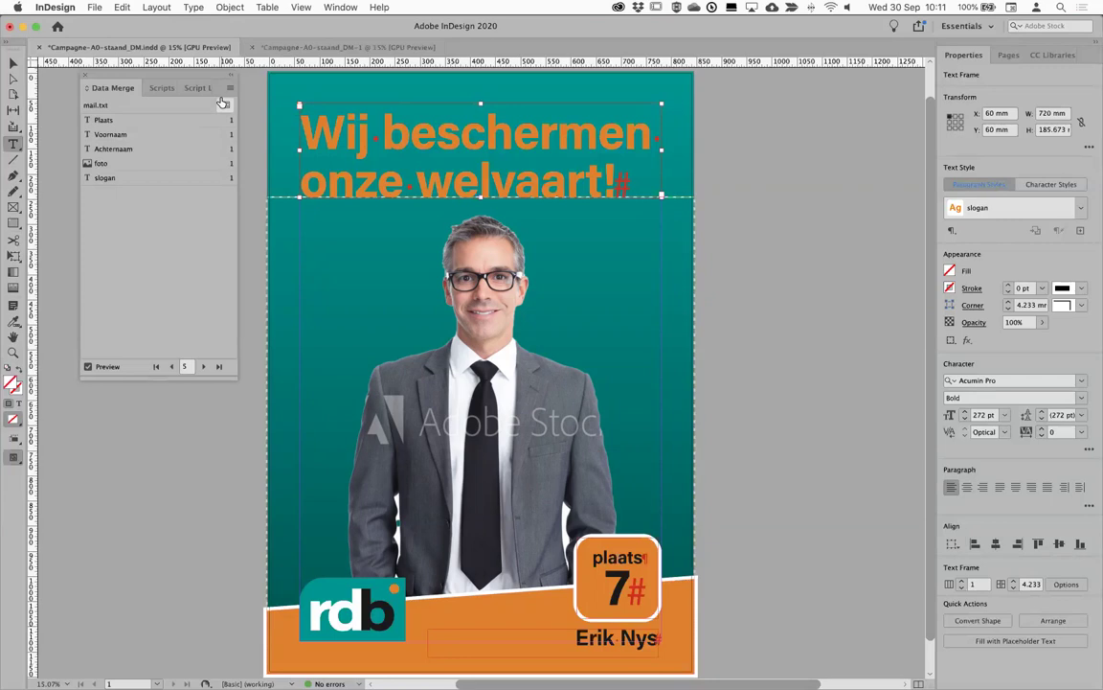
Switch to Keynote and start the GREP-Datamerge.key slideshow from slide 7, "Tijdswinst en efficientie"
key(super+Tab)
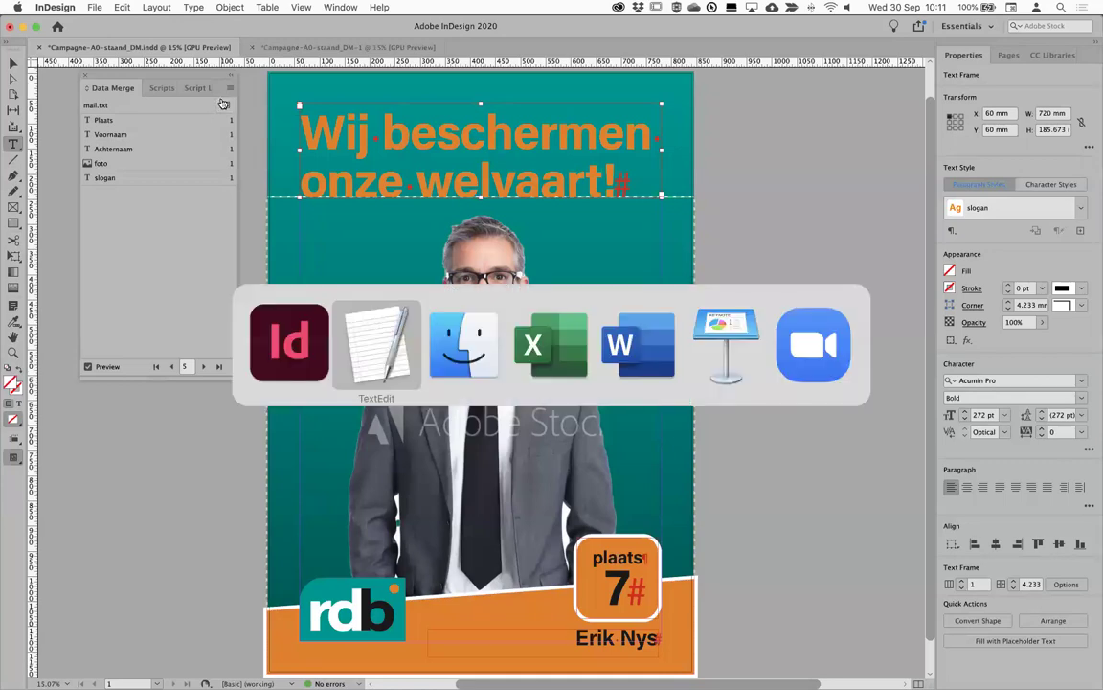
key(super+shift+Tab)
key(super+Tab)
key(super+Tab)
key(super+Tab)
key(super+Tab)
key(super+Tab)
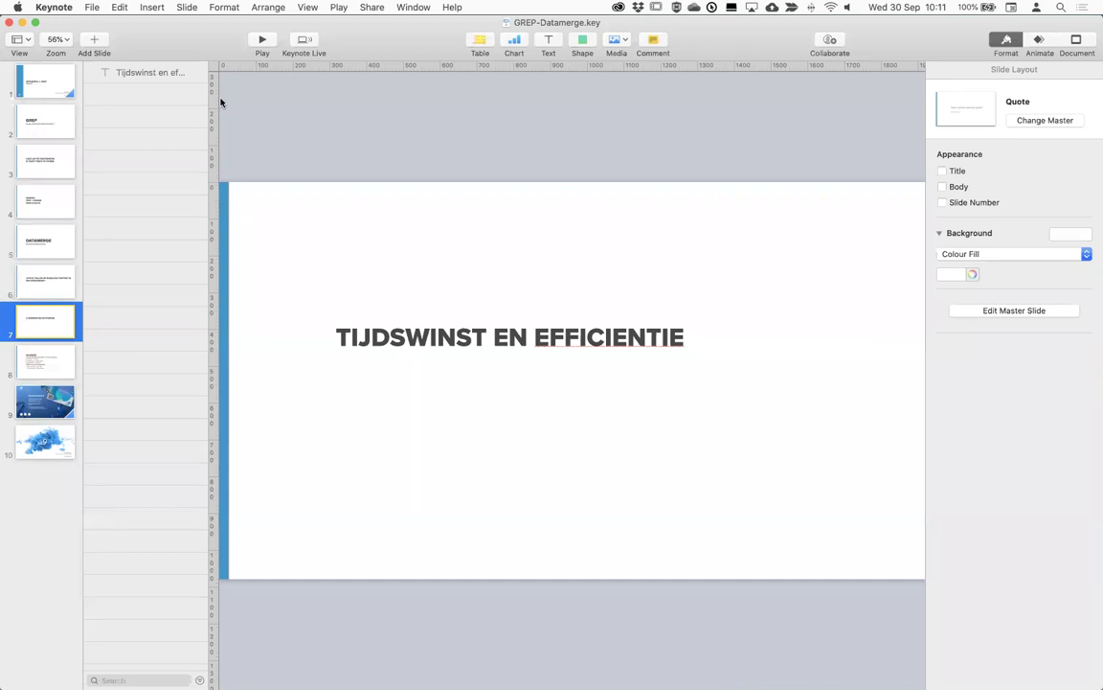
click(260, 40)
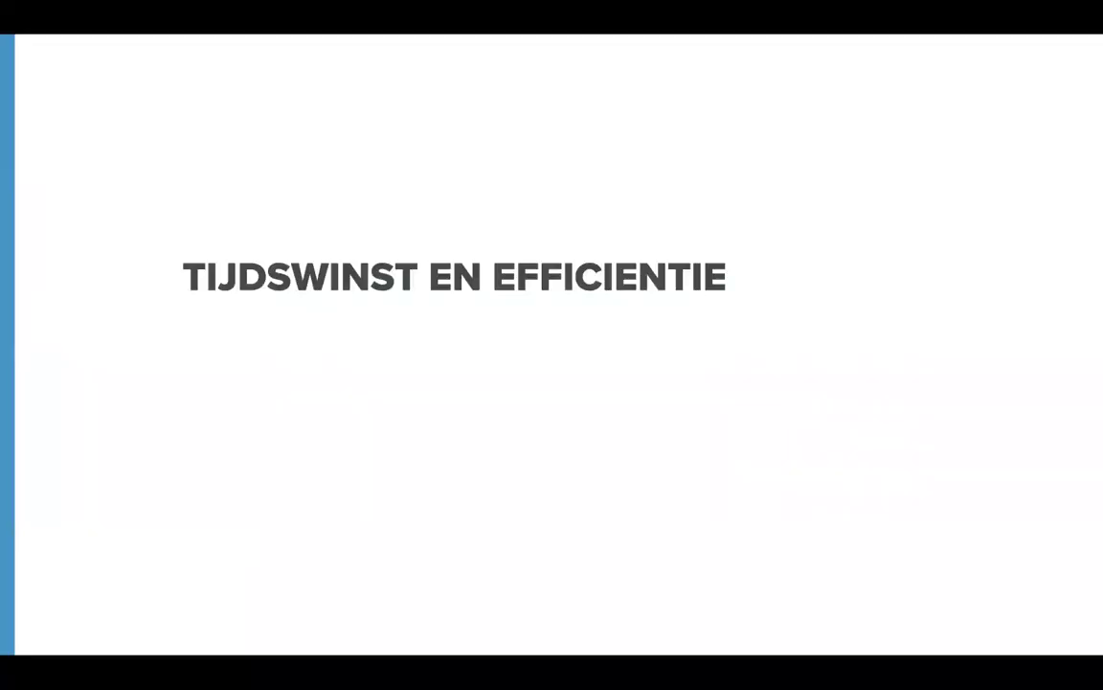